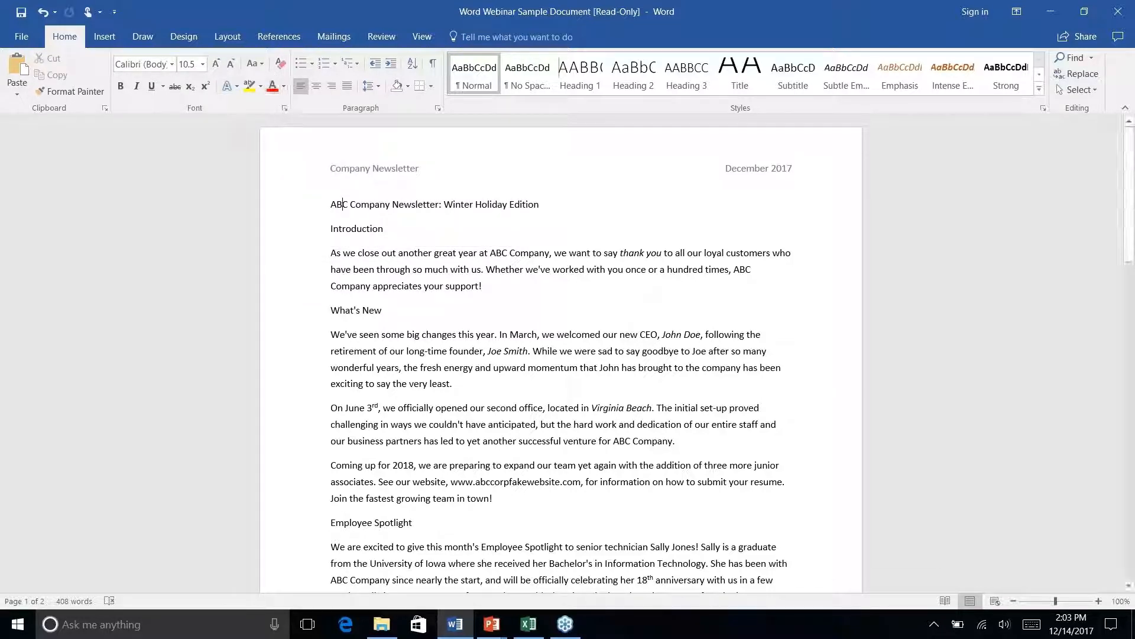
Step: Show the Quick Access Toolbar below the ribbon
right_click(294, 85)
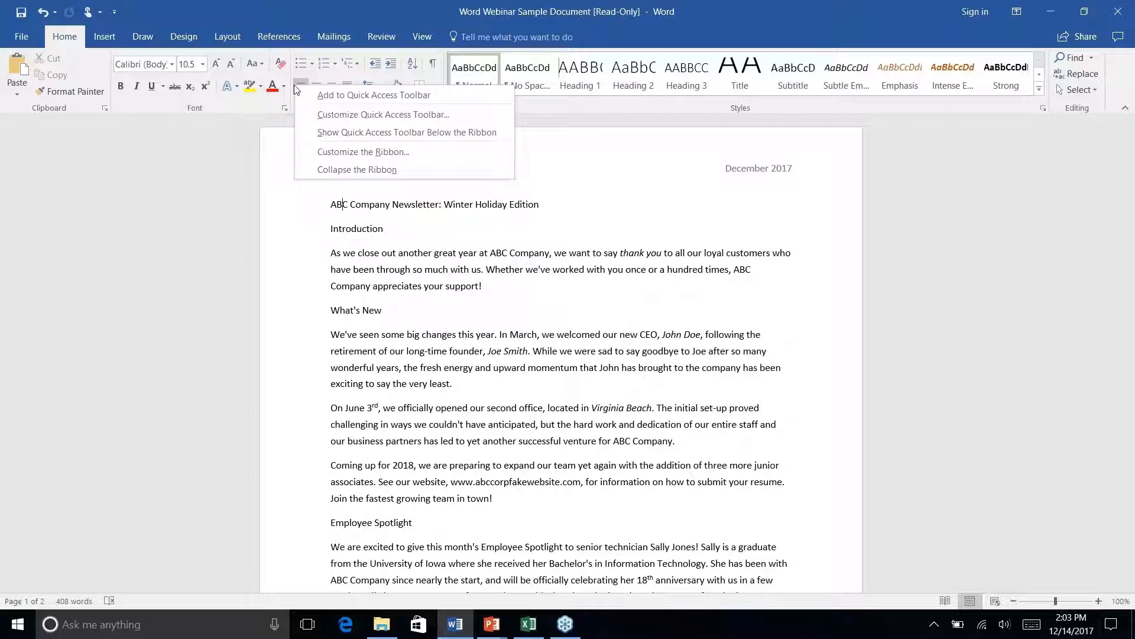
click(388, 133)
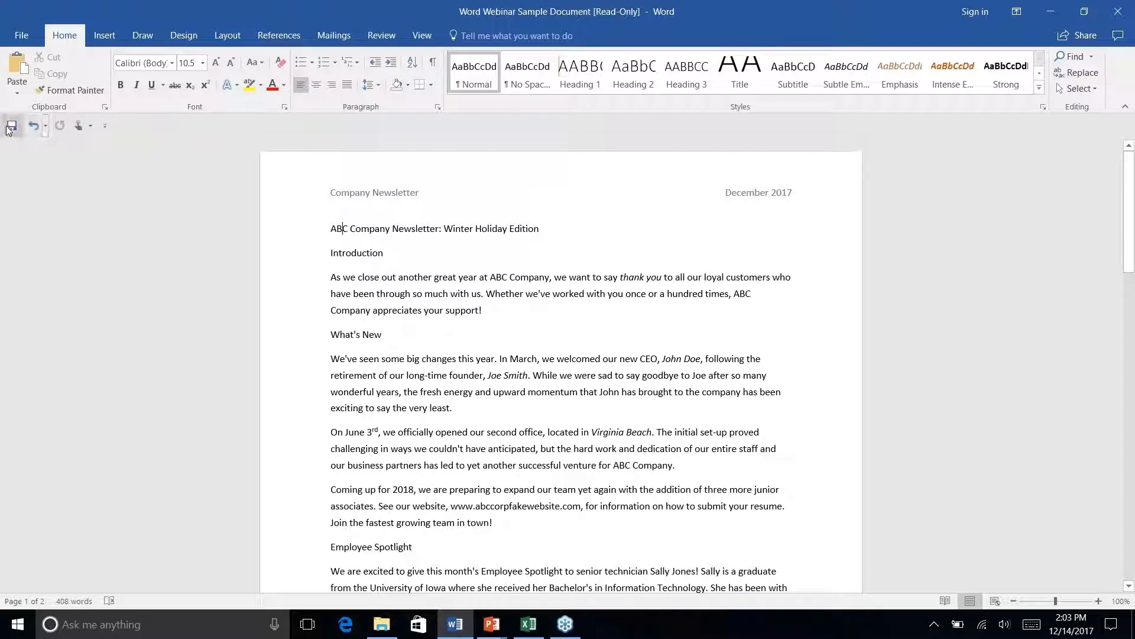
right_click(300, 87)
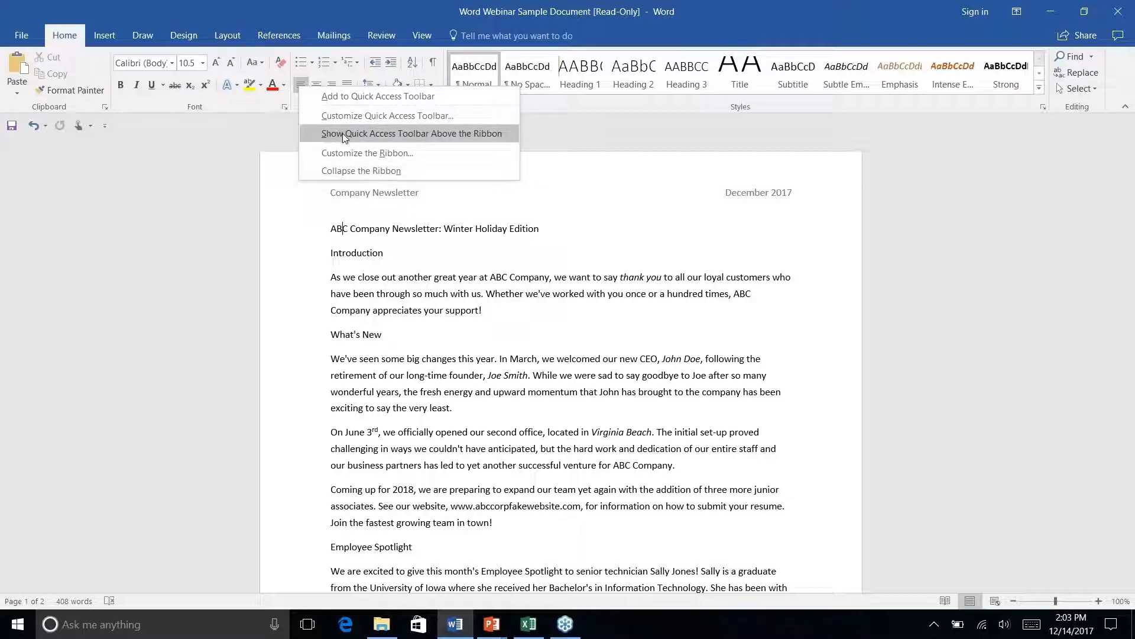
click(142, 128)
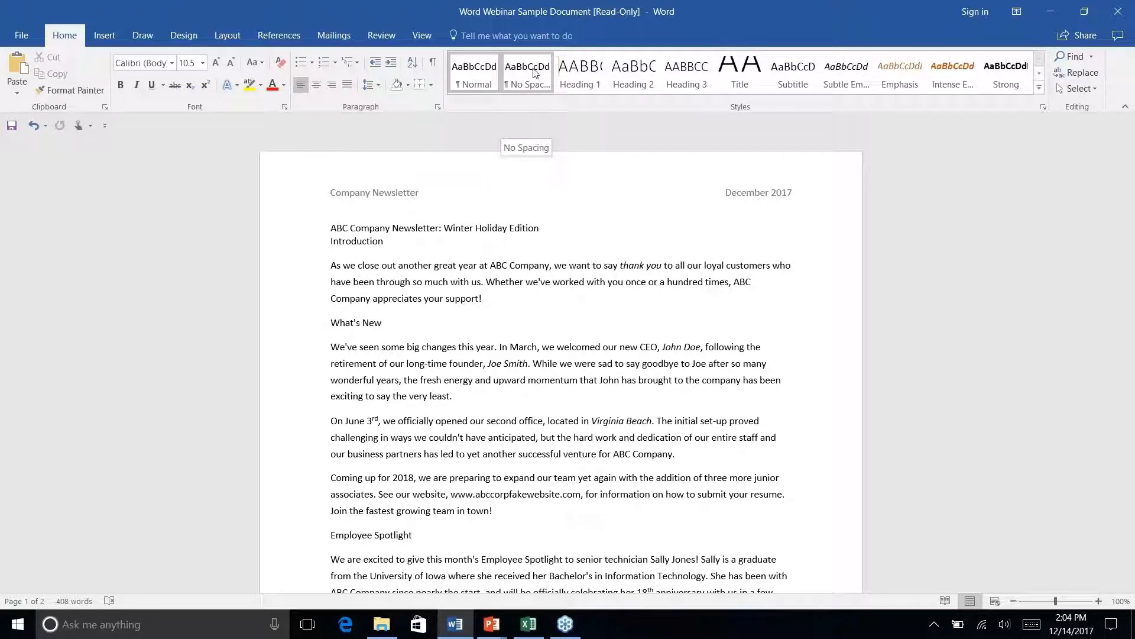
right_click(738, 77)
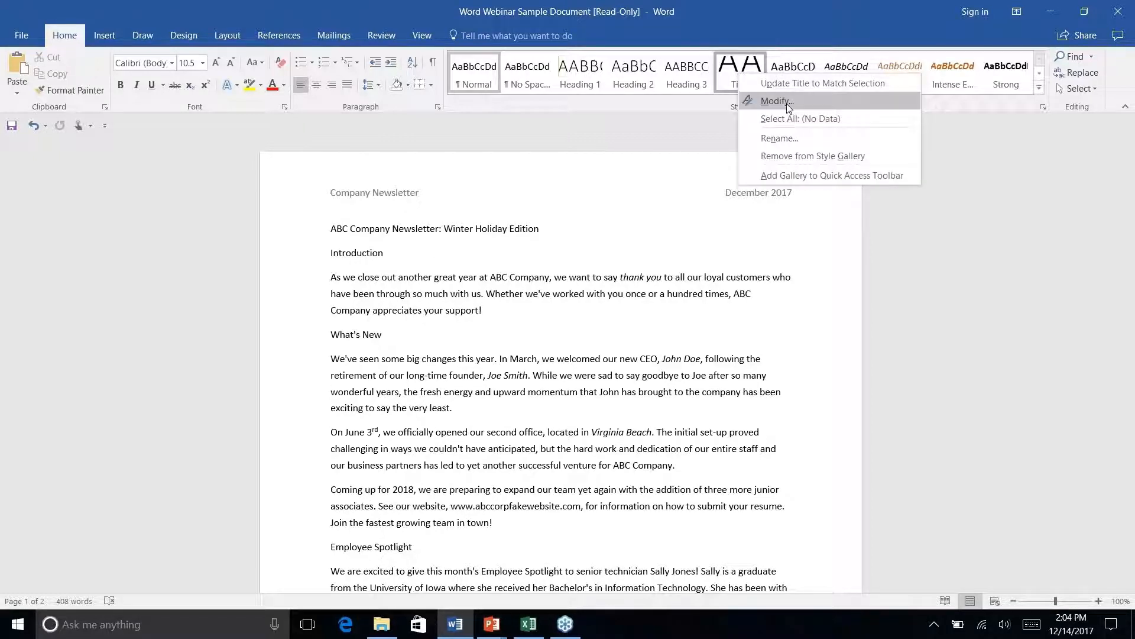
click(311, 62)
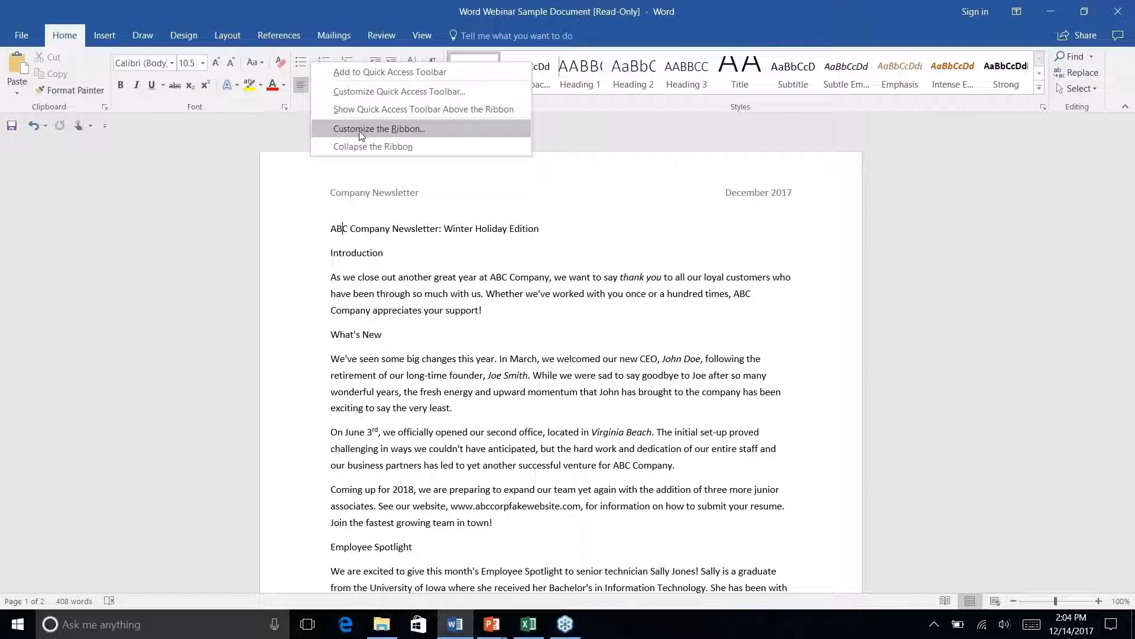
click(129, 123)
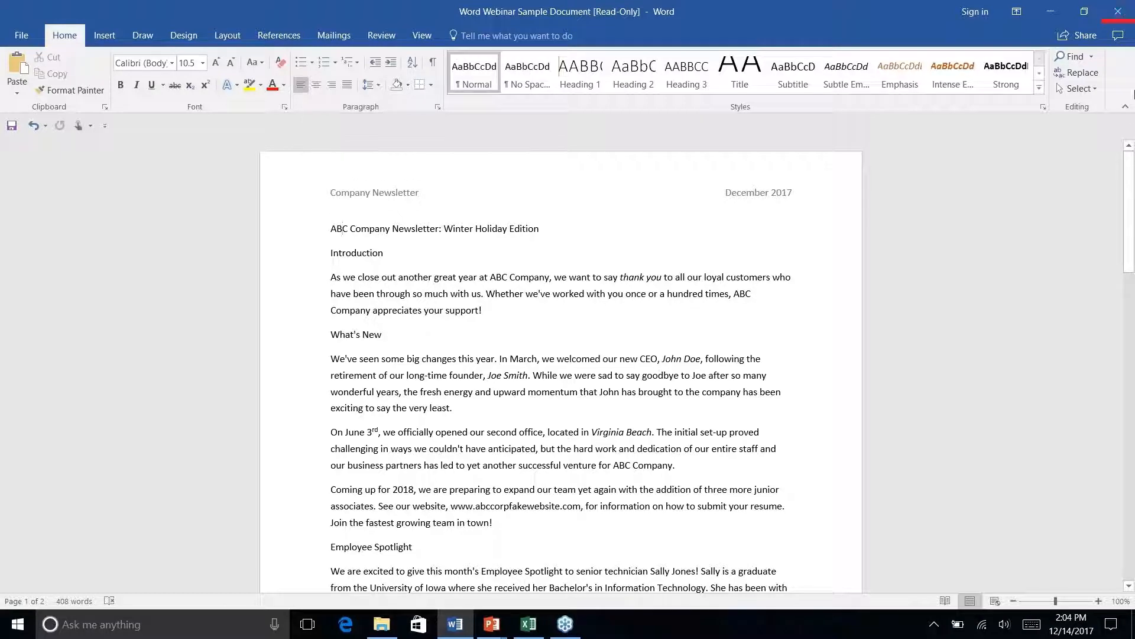
Step: Collapse the ribbon to its headings and briefly display the View commands to check how it unfolds
click(1126, 107)
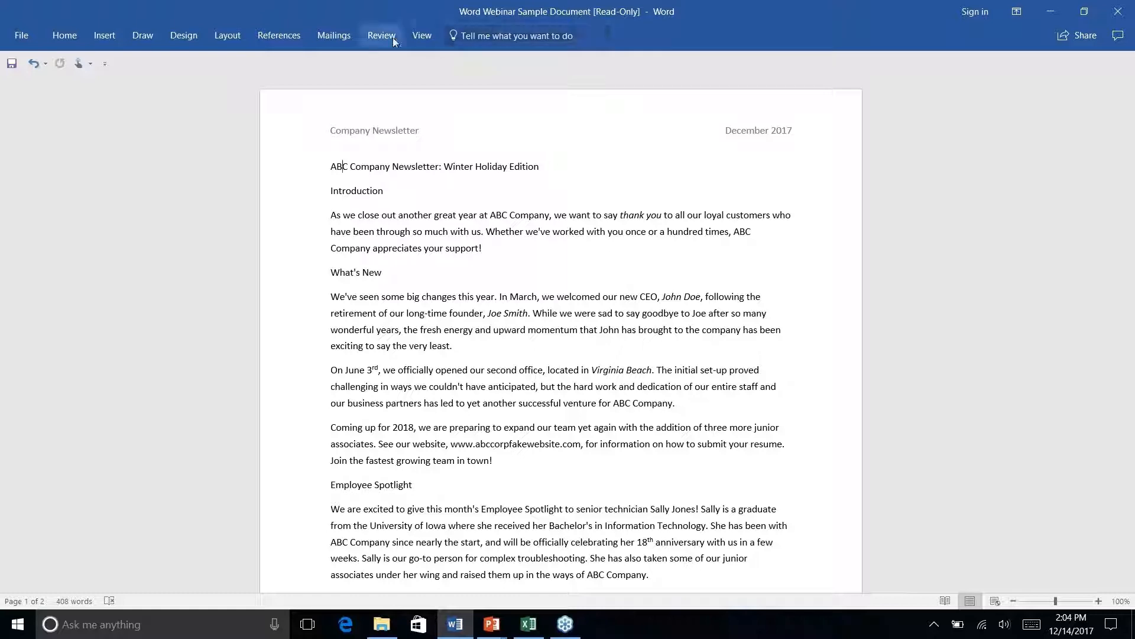
click(421, 36)
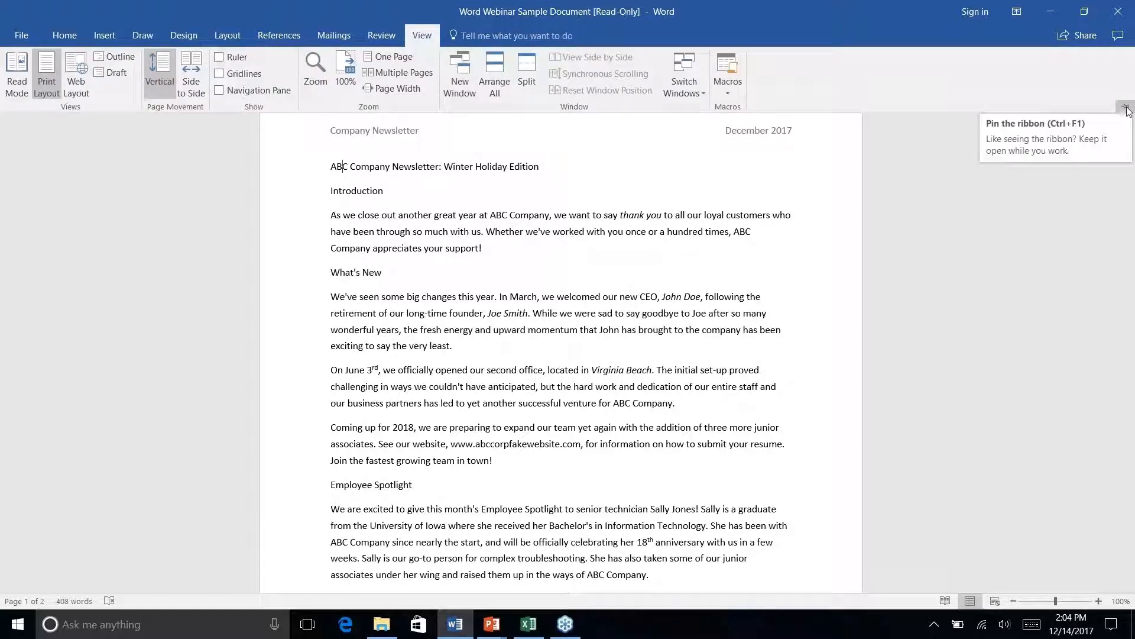
click(423, 39)
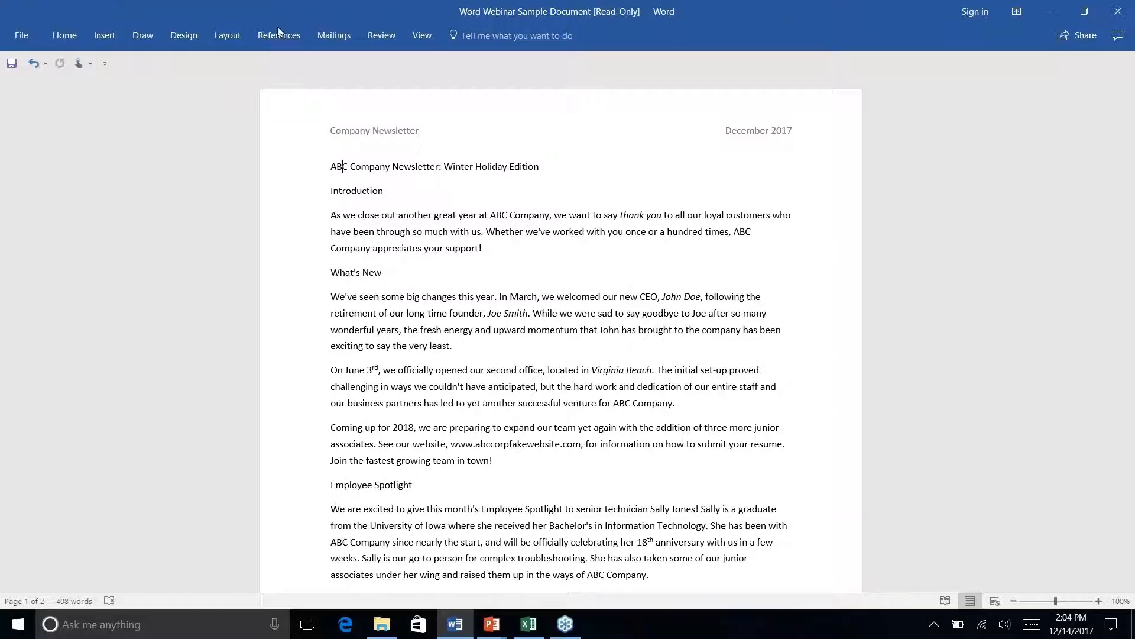
Step: Examine the View, Home, Insert, Draw, Design, Layout and References command sets of the collapsed ribbon
click(190, 39)
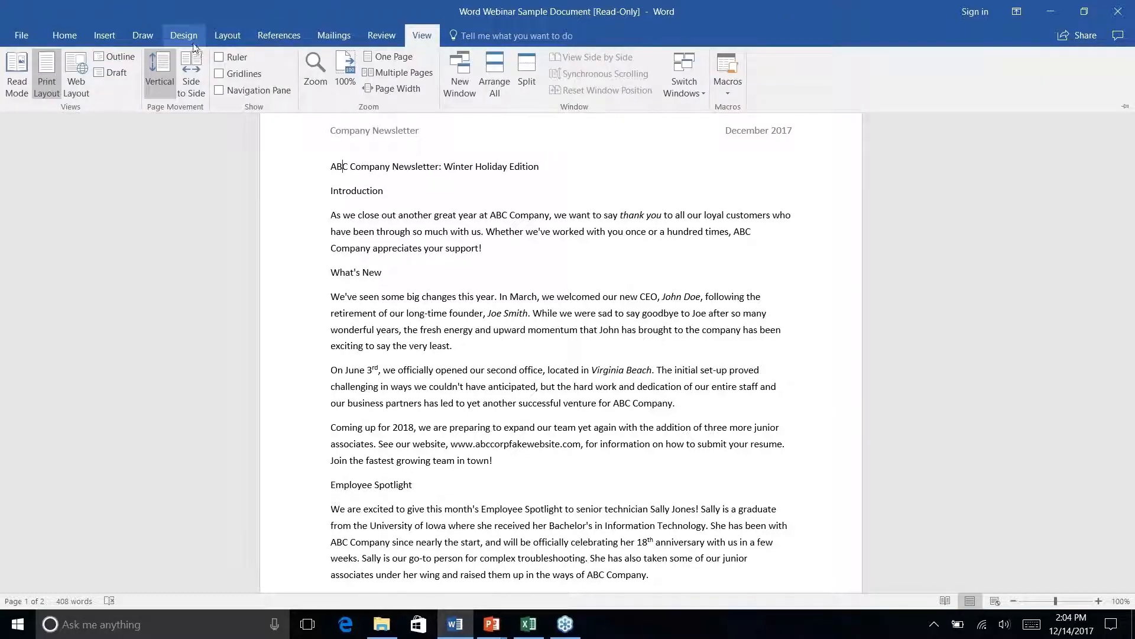
click(78, 34)
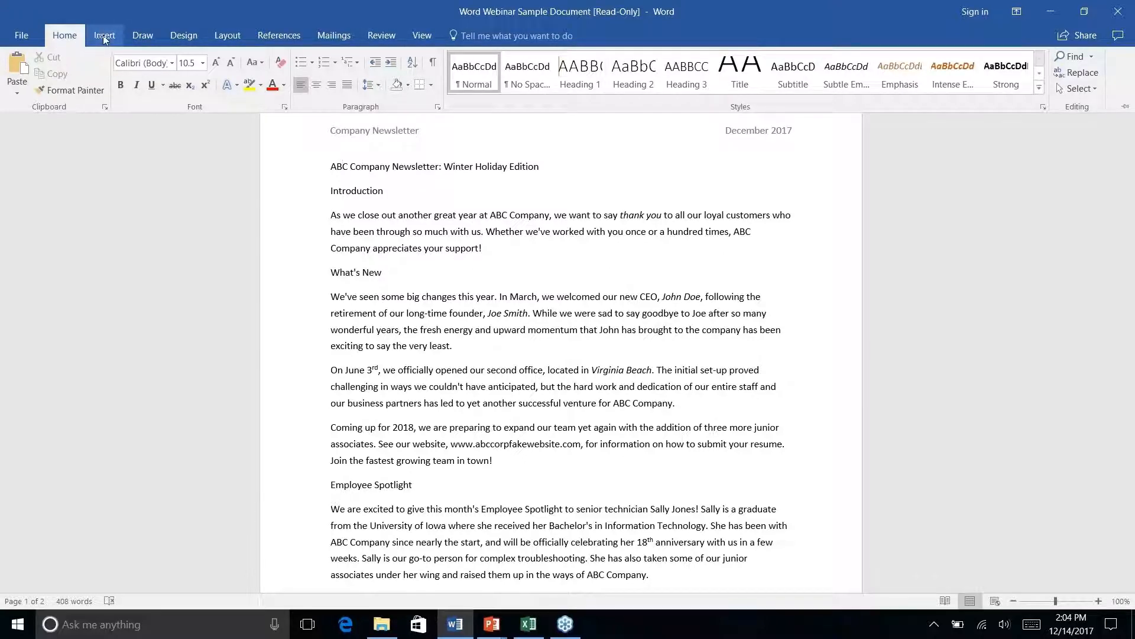
click(104, 37)
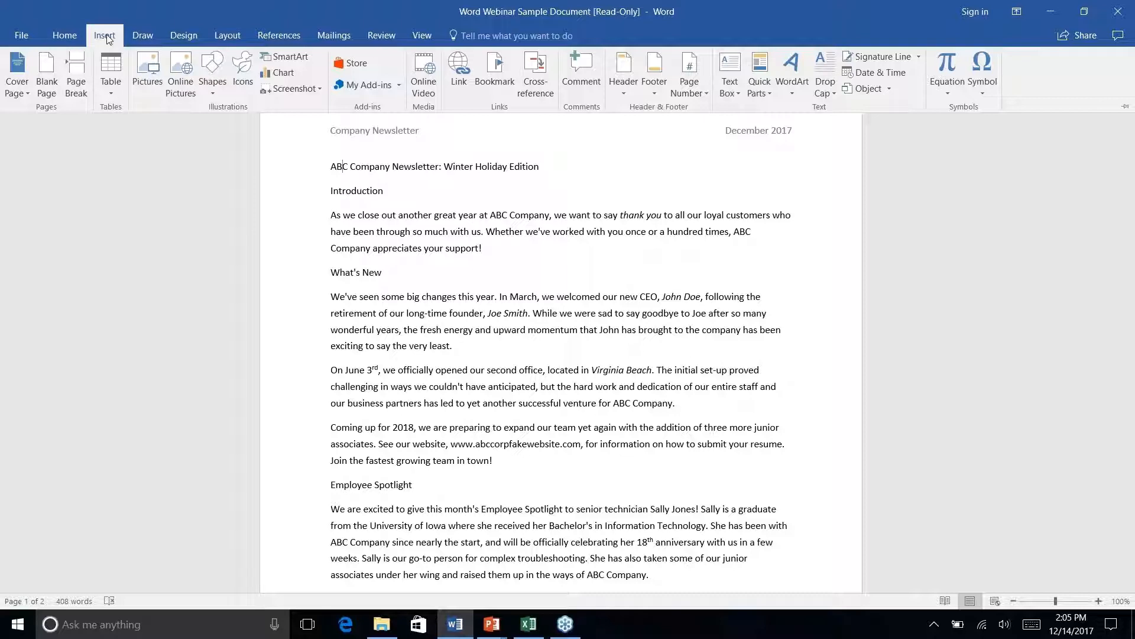
click(143, 37)
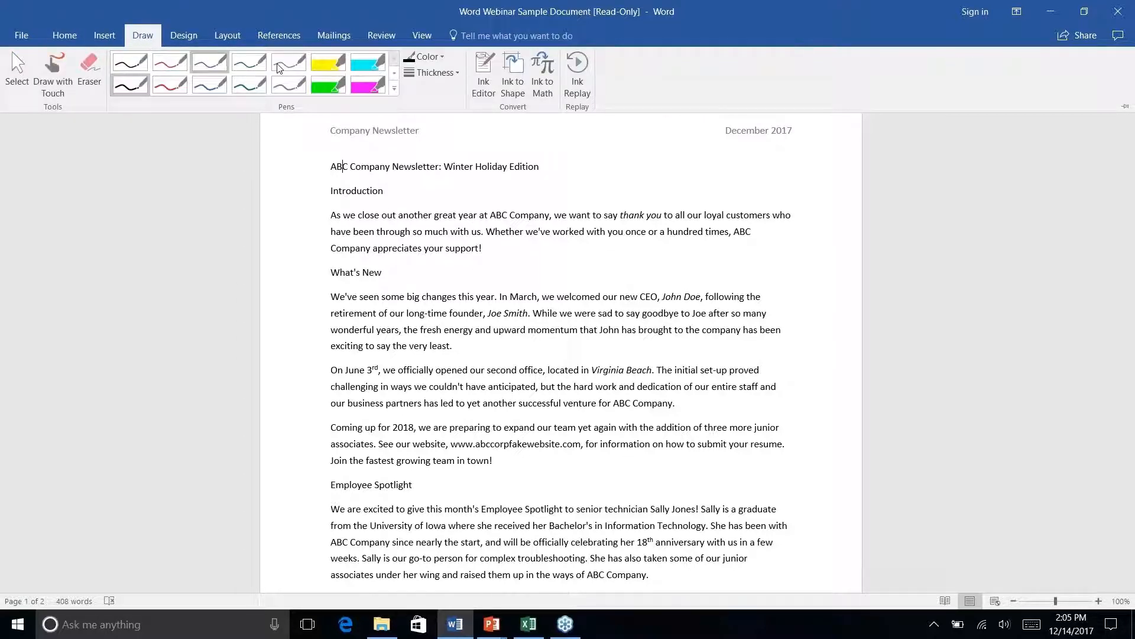
click(175, 37)
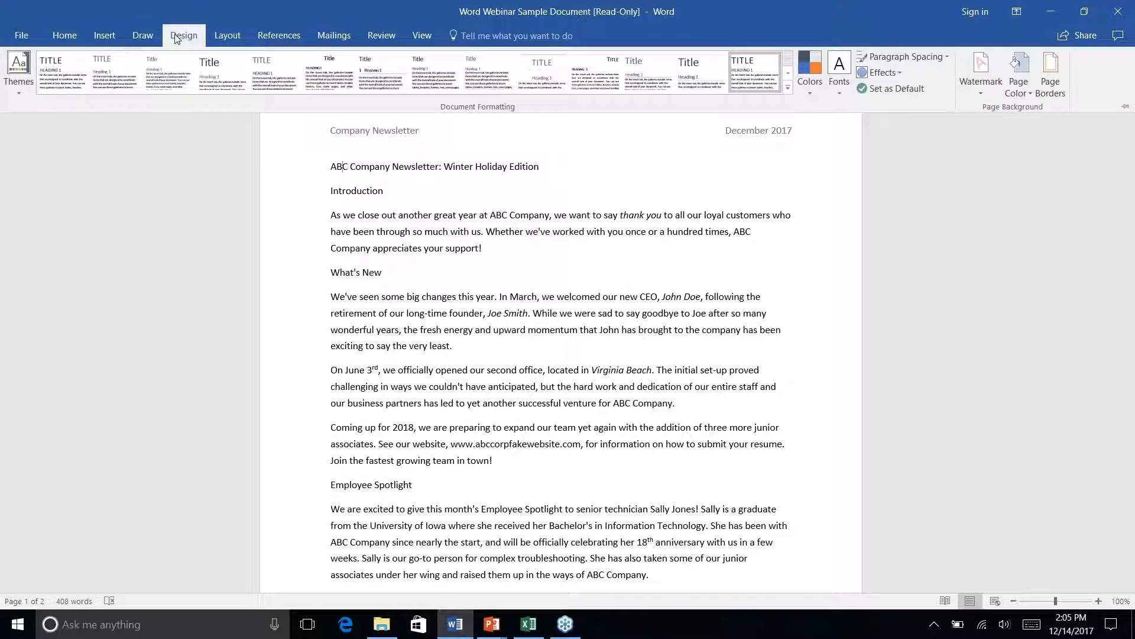
click(231, 37)
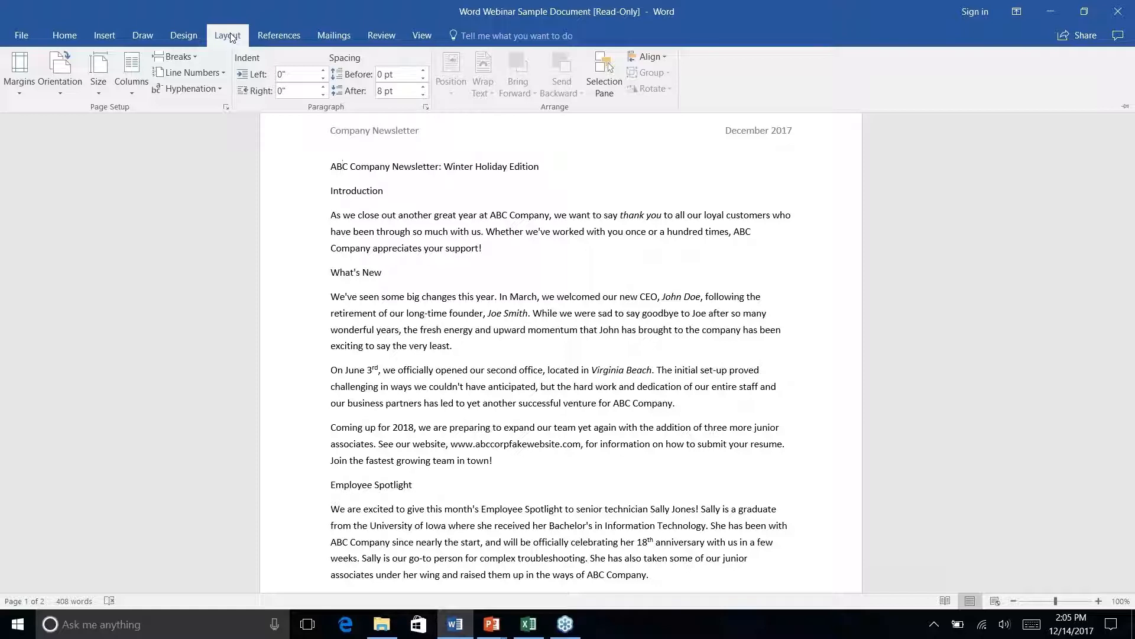
click(284, 39)
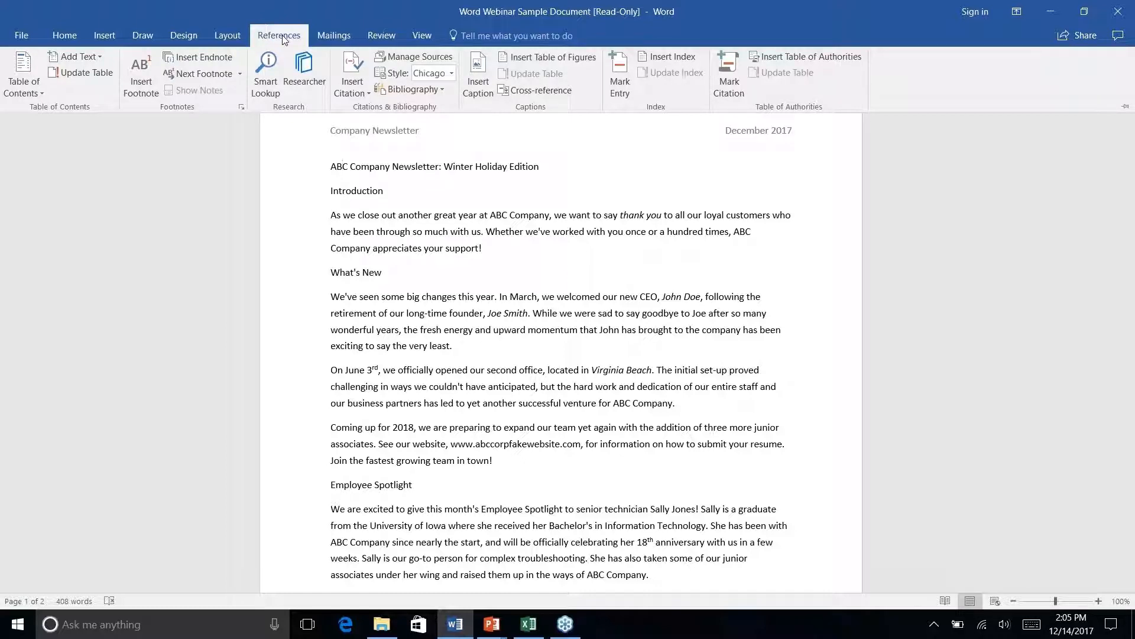
click(75, 43)
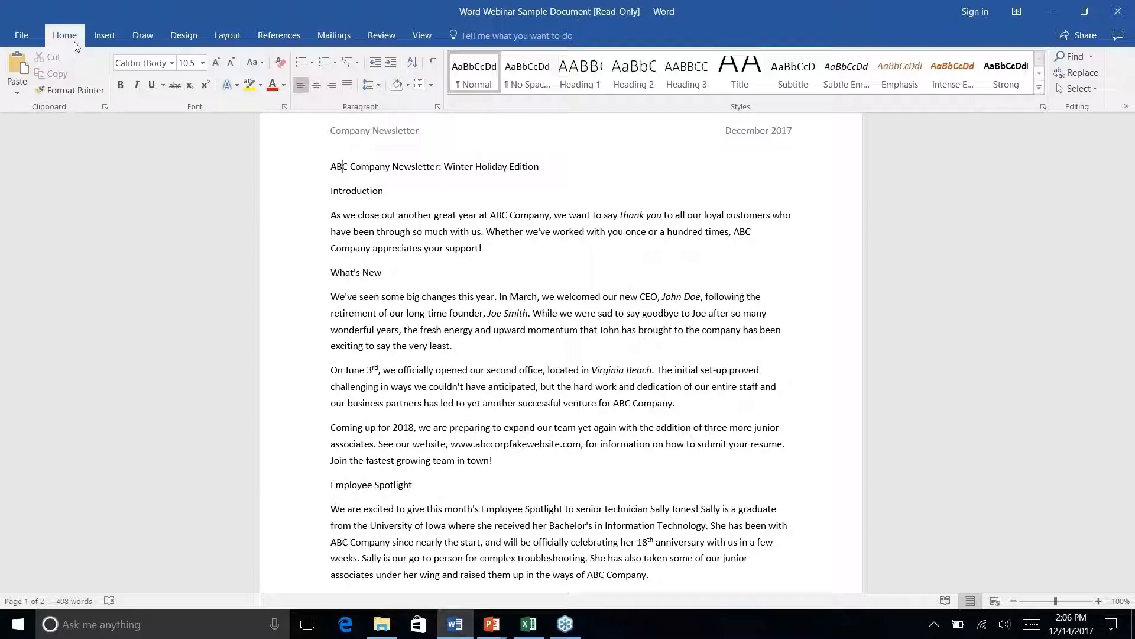
Step: Examine the Popular Commands and Commands Not in the Ribbon lists in the ribbon customization options, then close them without changes
right_click(257, 85)
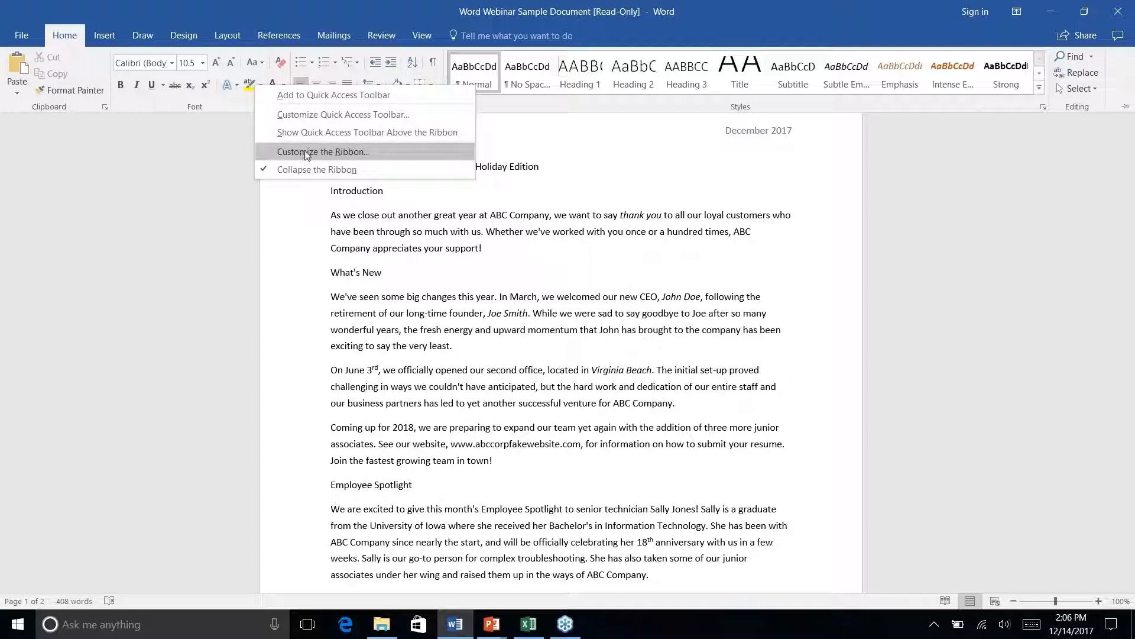
click(317, 169)
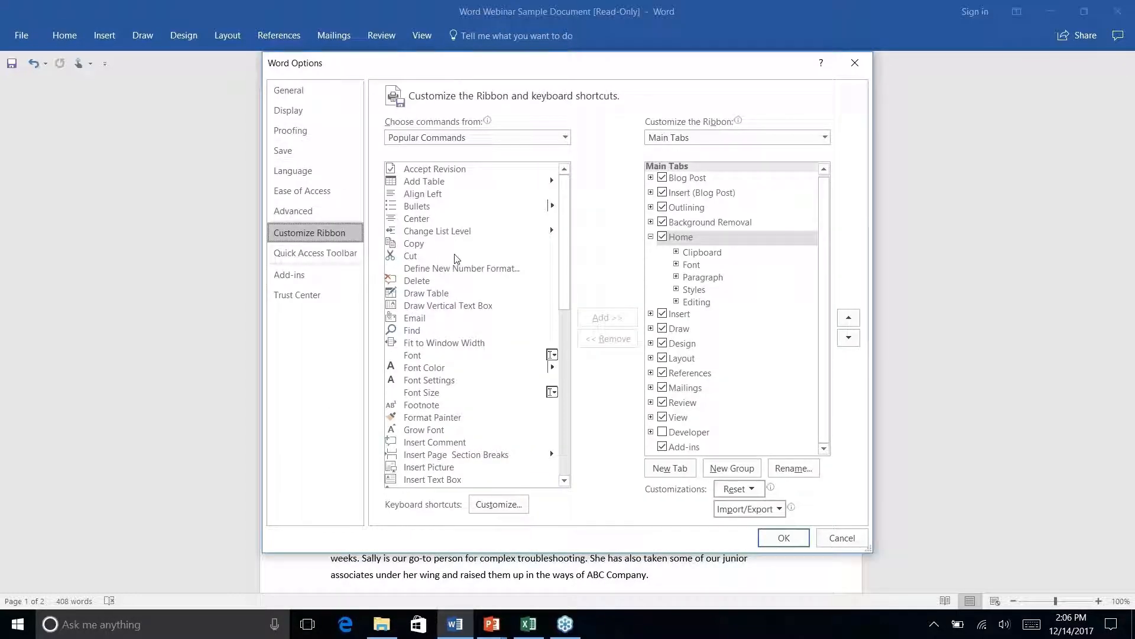
scroll(550, 222, down, 10)
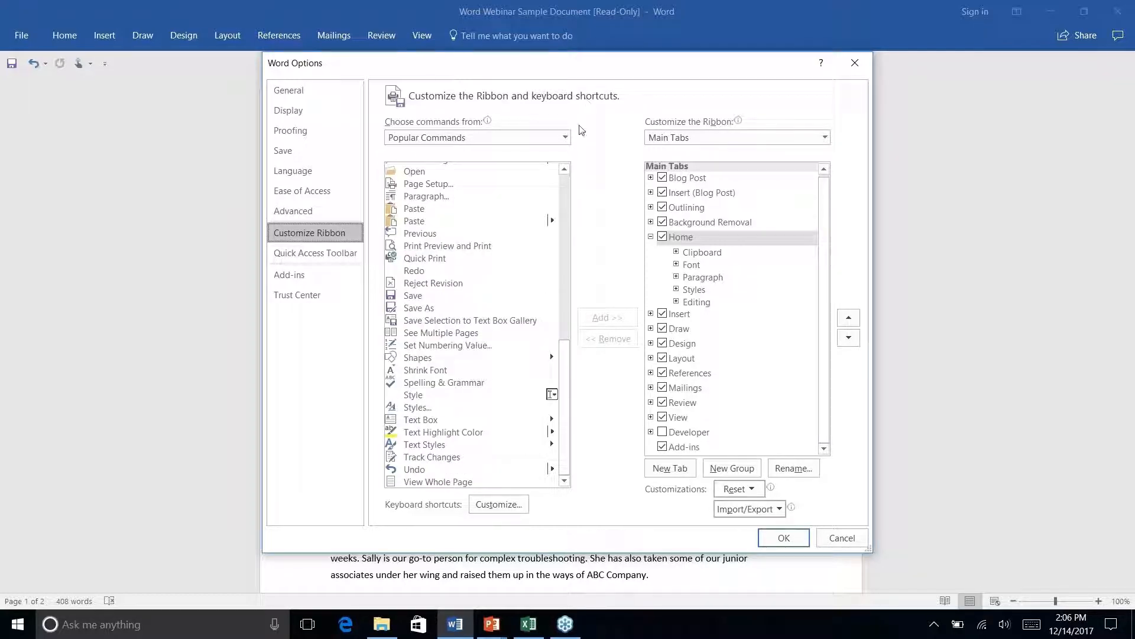
click(565, 138)
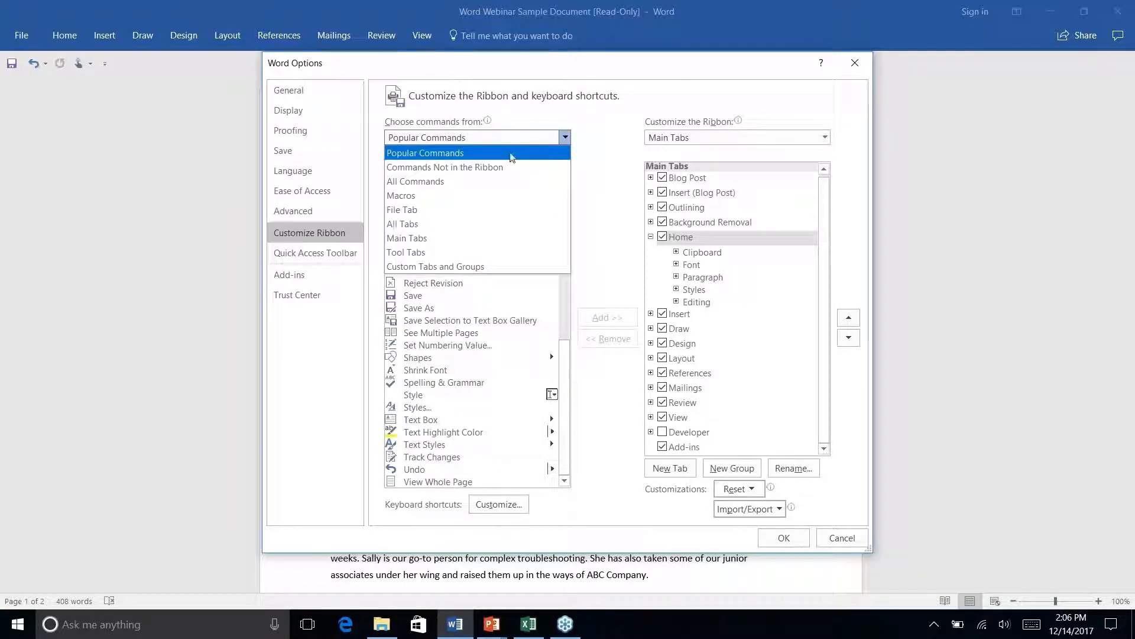
click(488, 169)
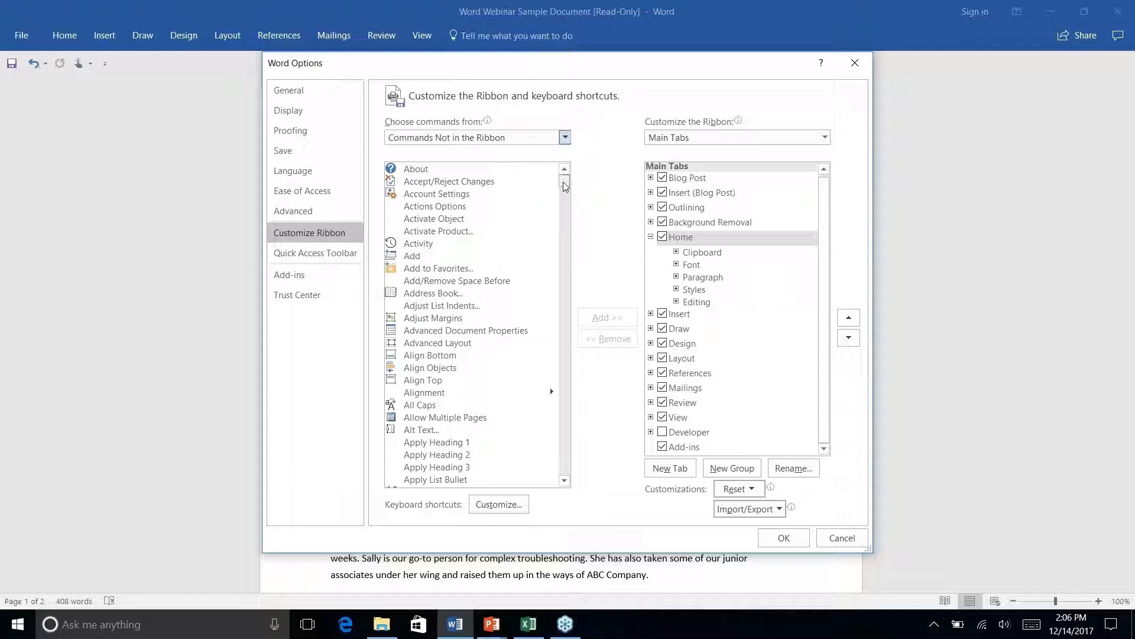
drag(566, 180, 561, 303)
scroll(550, 318, down, 4)
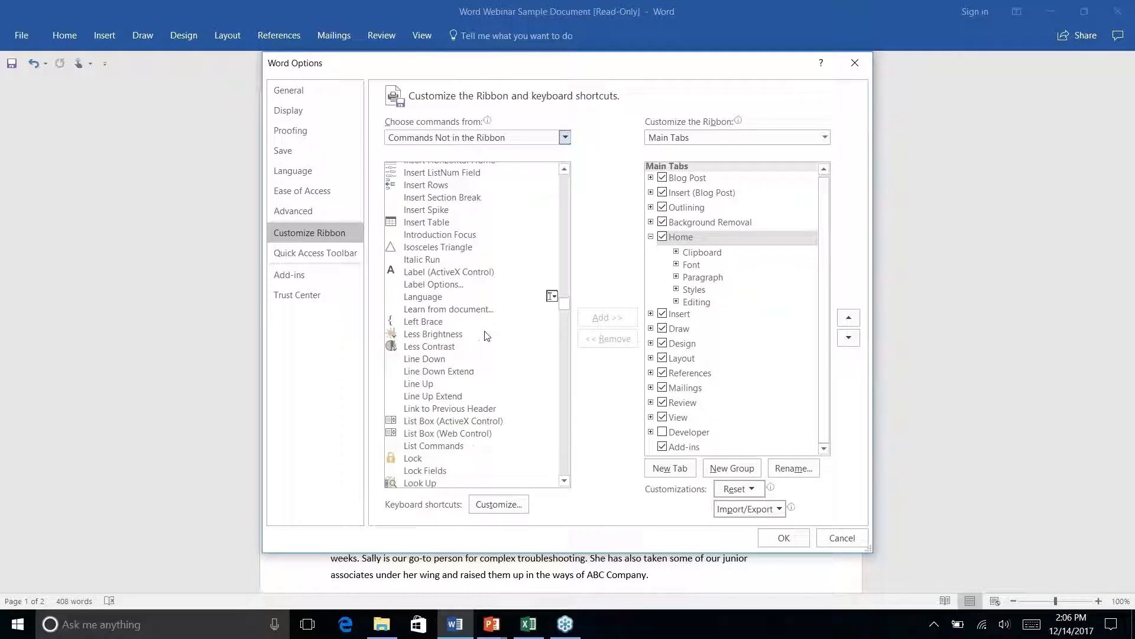
scroll(486, 335, up, 9)
scroll(486, 335, up, 20)
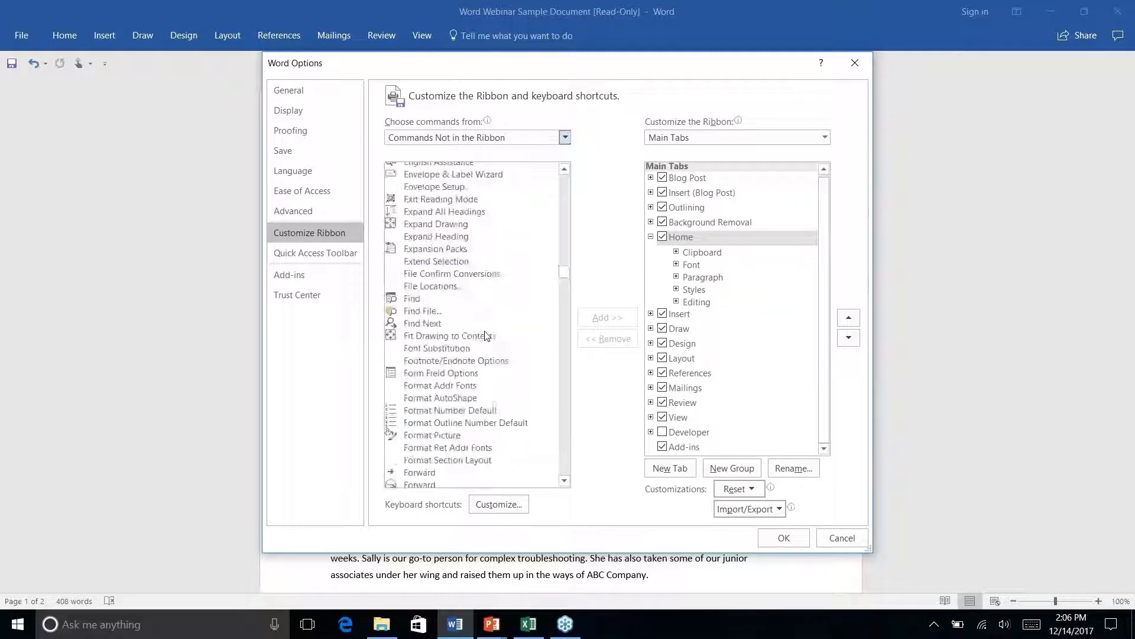
click(854, 62)
Step: Look at the recently used commands and suggested phrases offered by the Tell Me search
click(492, 38)
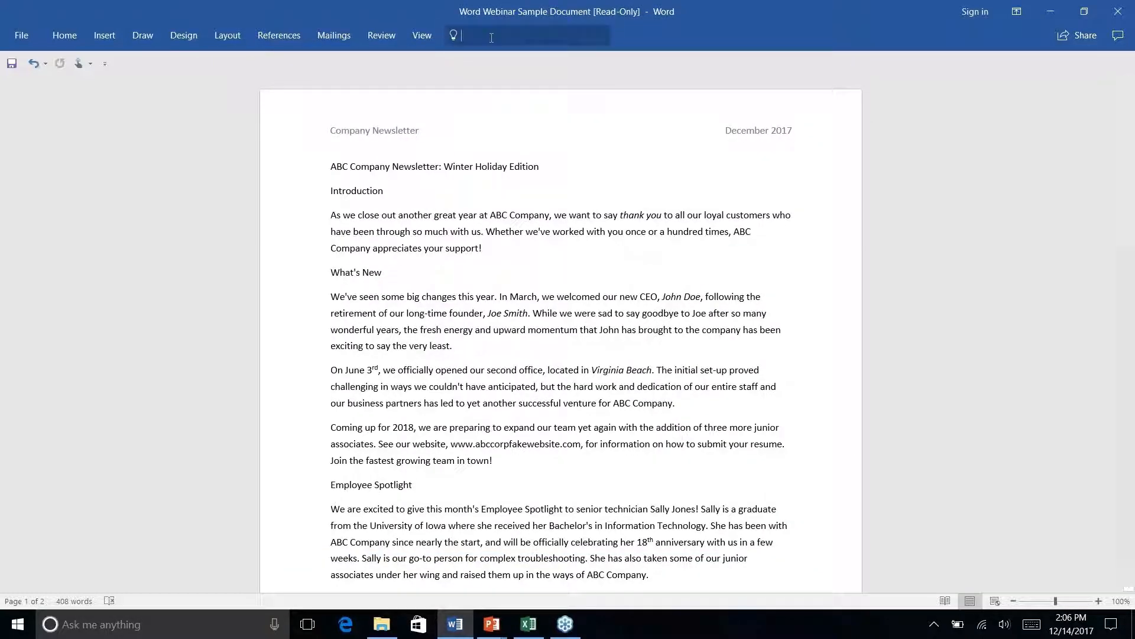
click(692, 31)
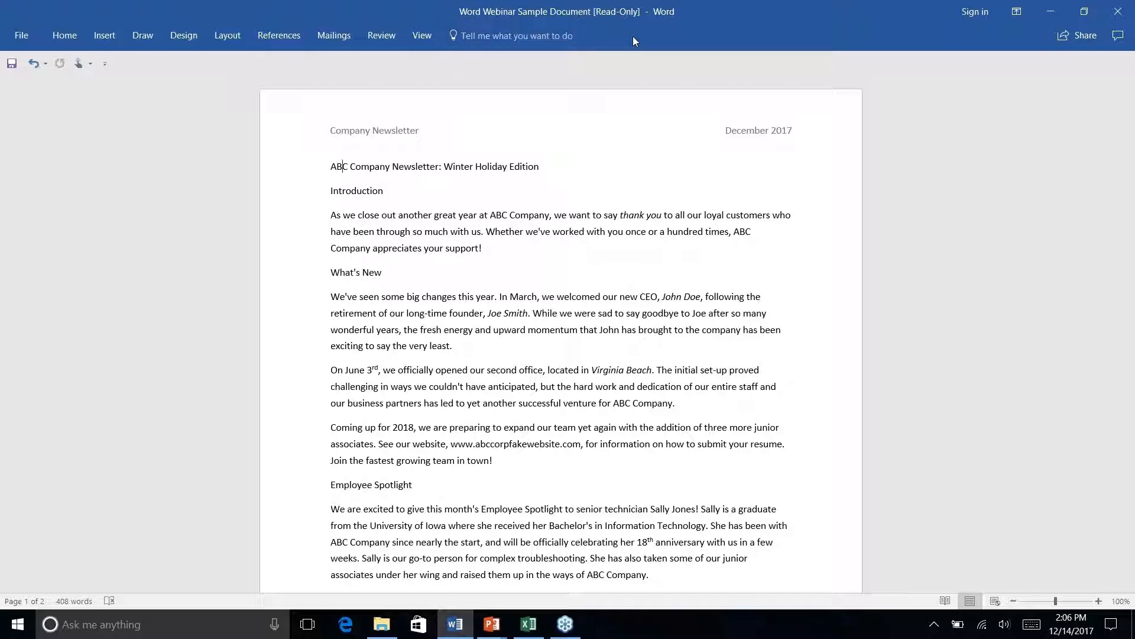
click(533, 36)
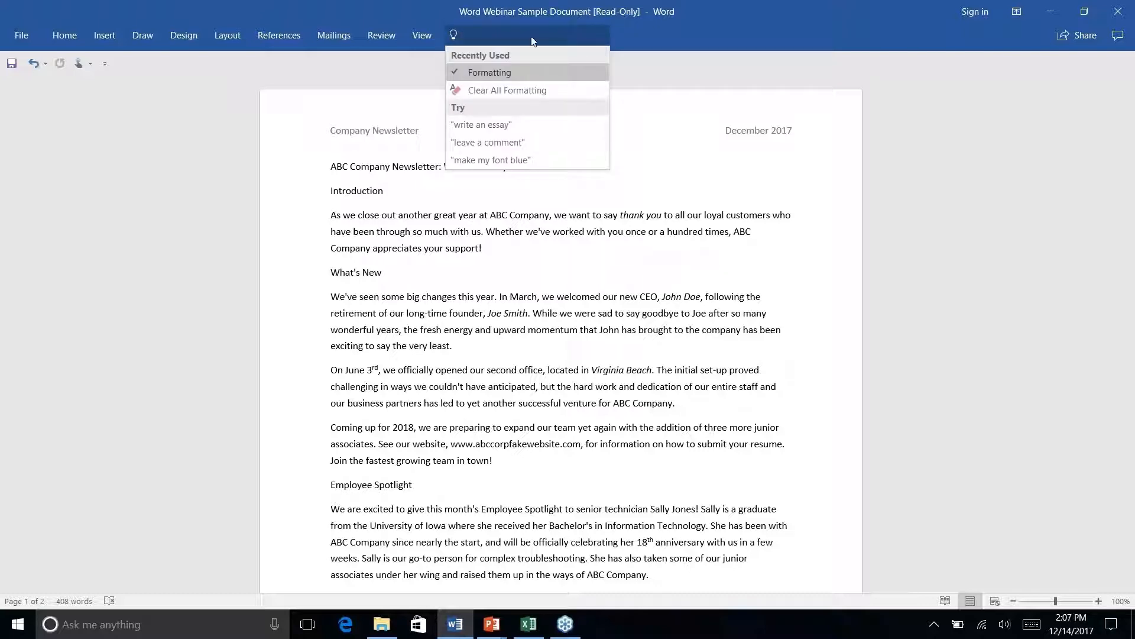
click(665, 29)
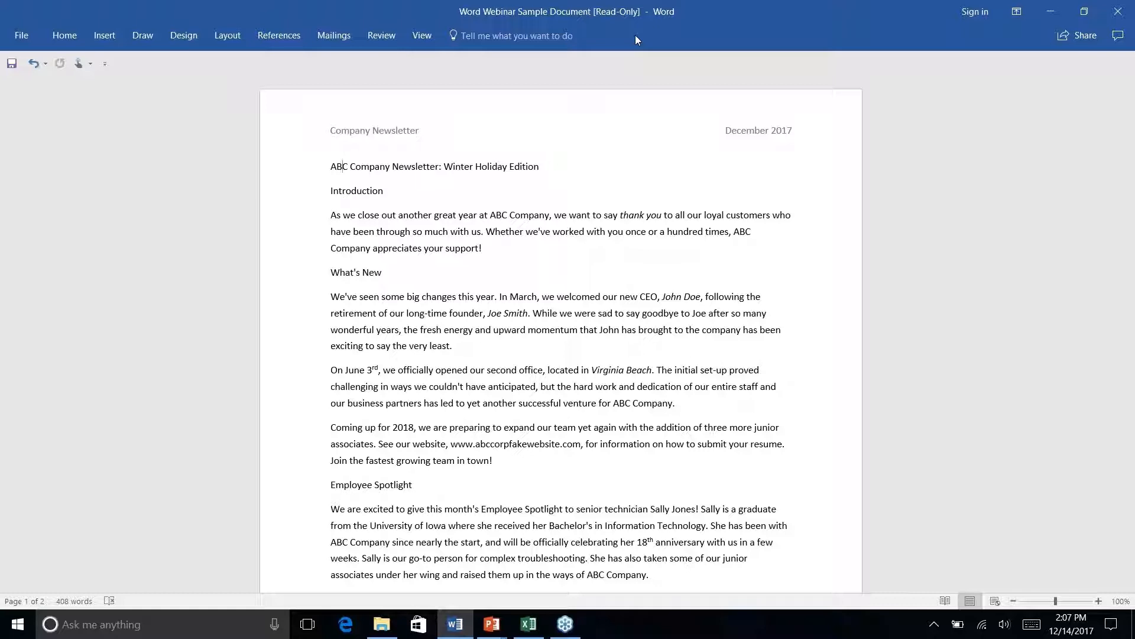
Step: Search Tell Me for "add link", view the Insert Hyperlink options without adding a link, and recheck the recently used commands
key(alt+q)
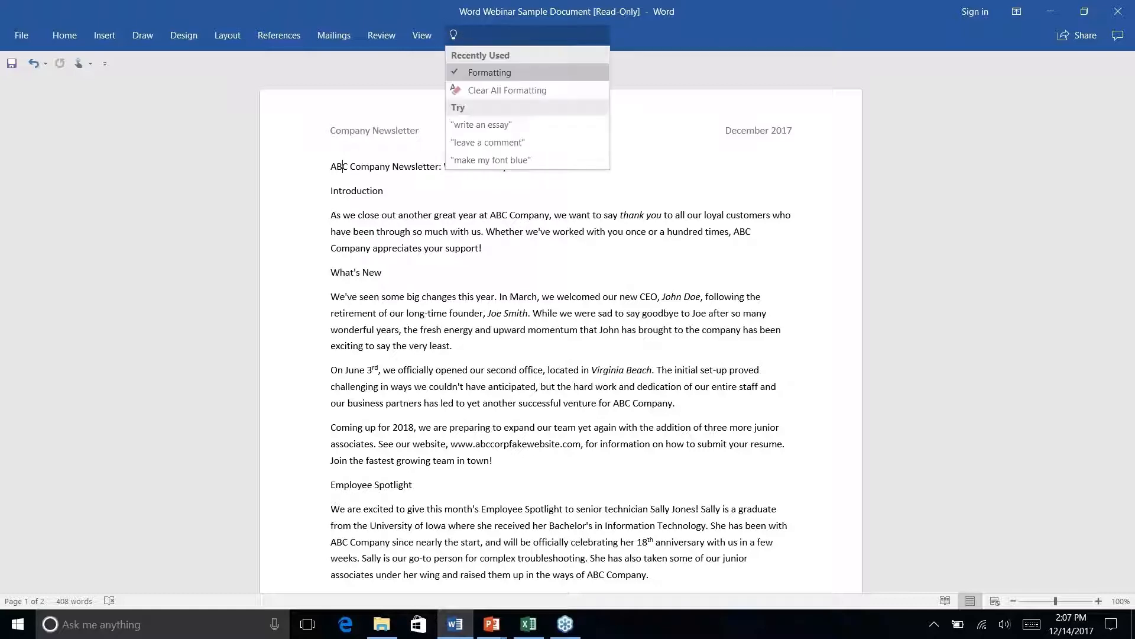
text(add)
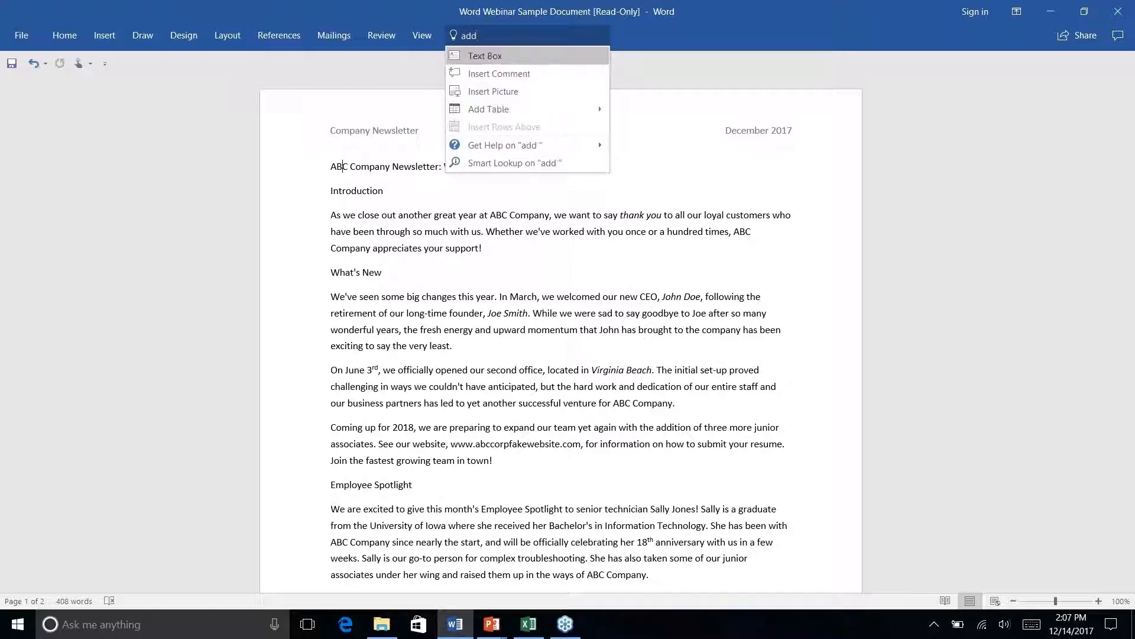
text( link)
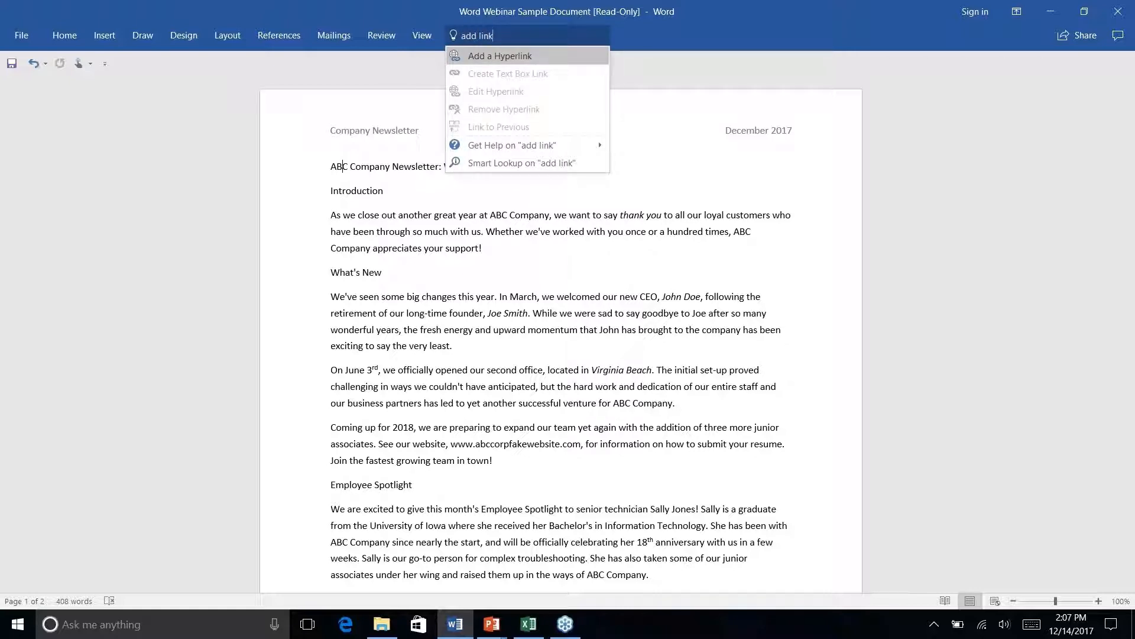
click(558, 56)
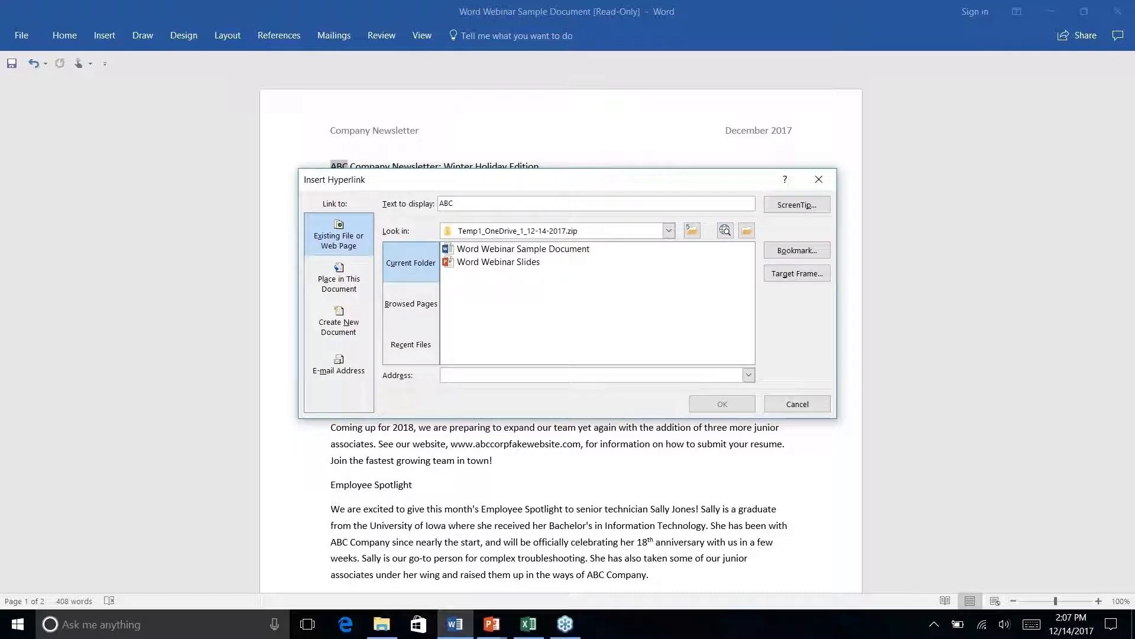
click(819, 179)
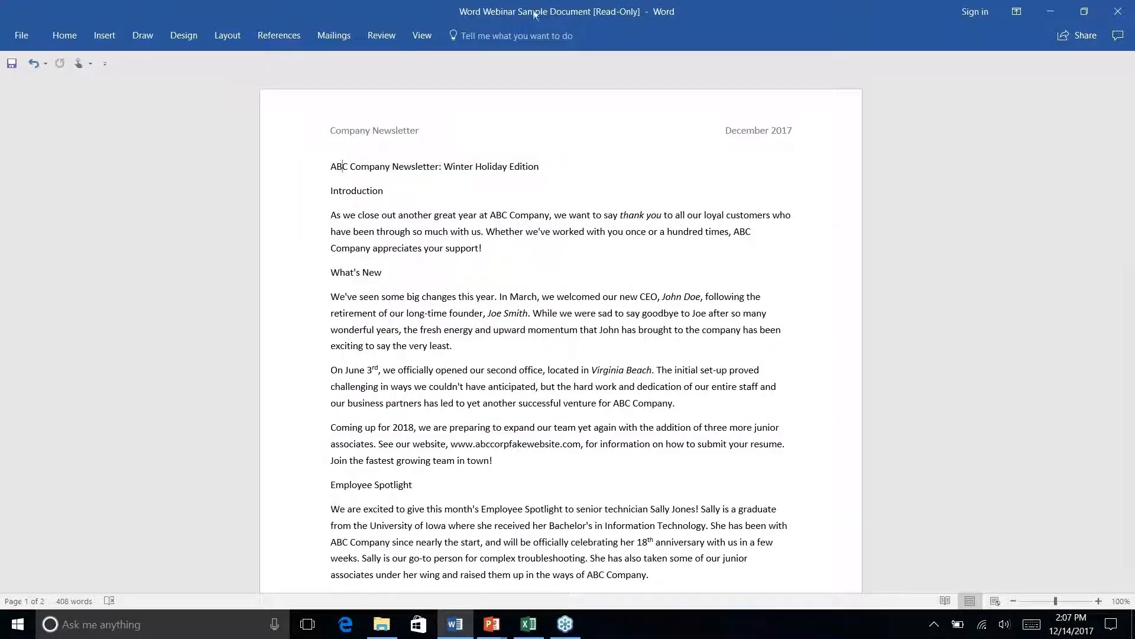
click(517, 37)
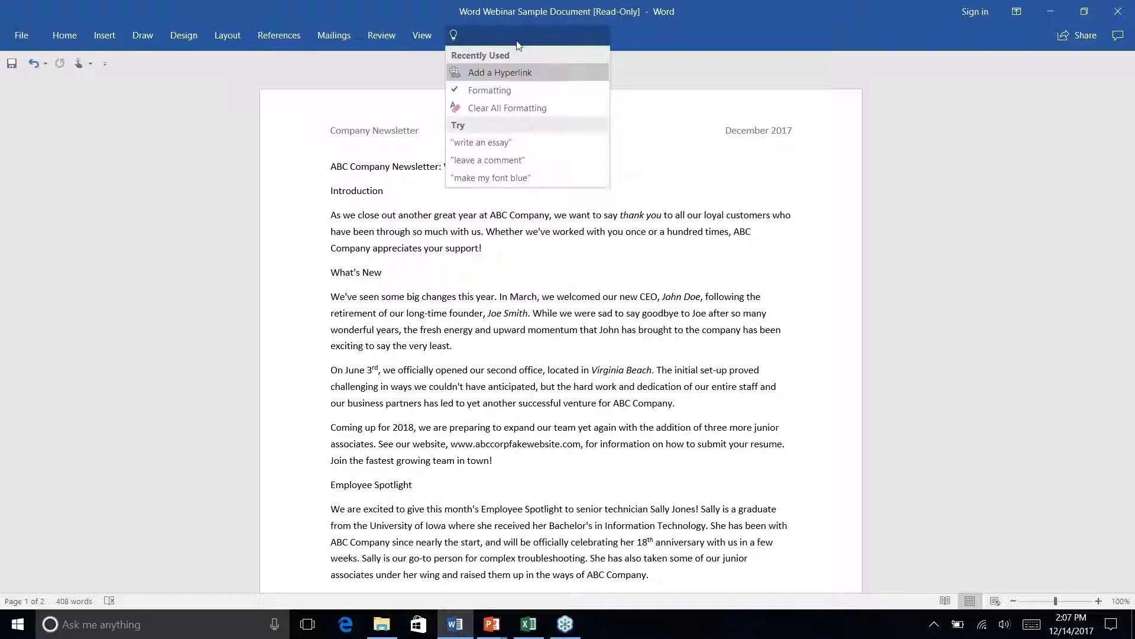
Step: Close the Tell Me suggestions and look briefly at the Home commands
click(796, 66)
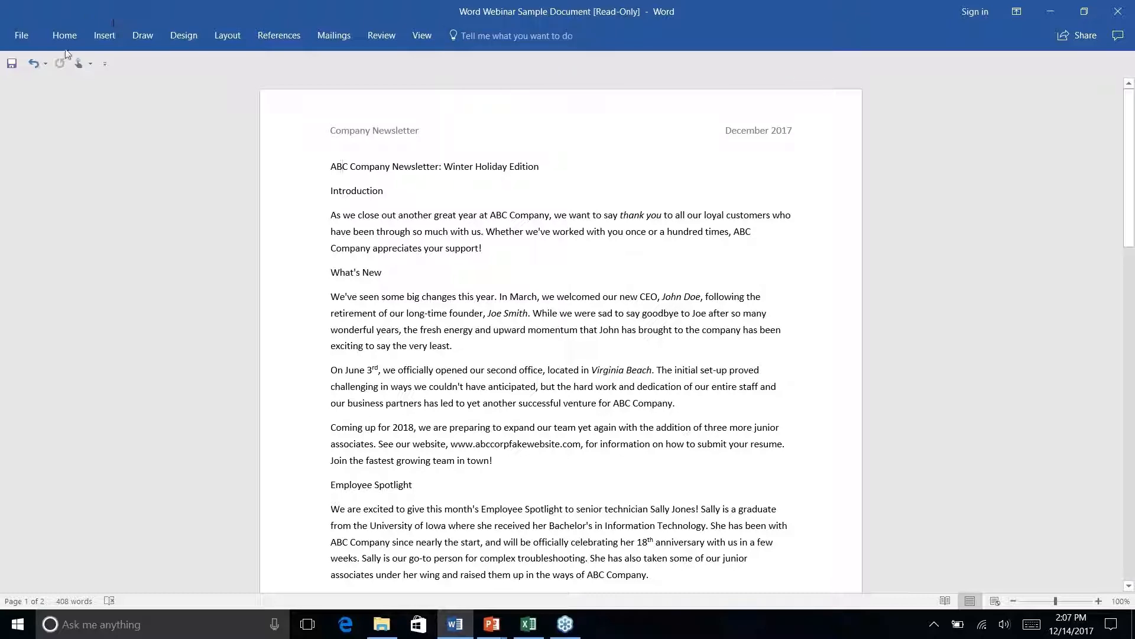
click(64, 37)
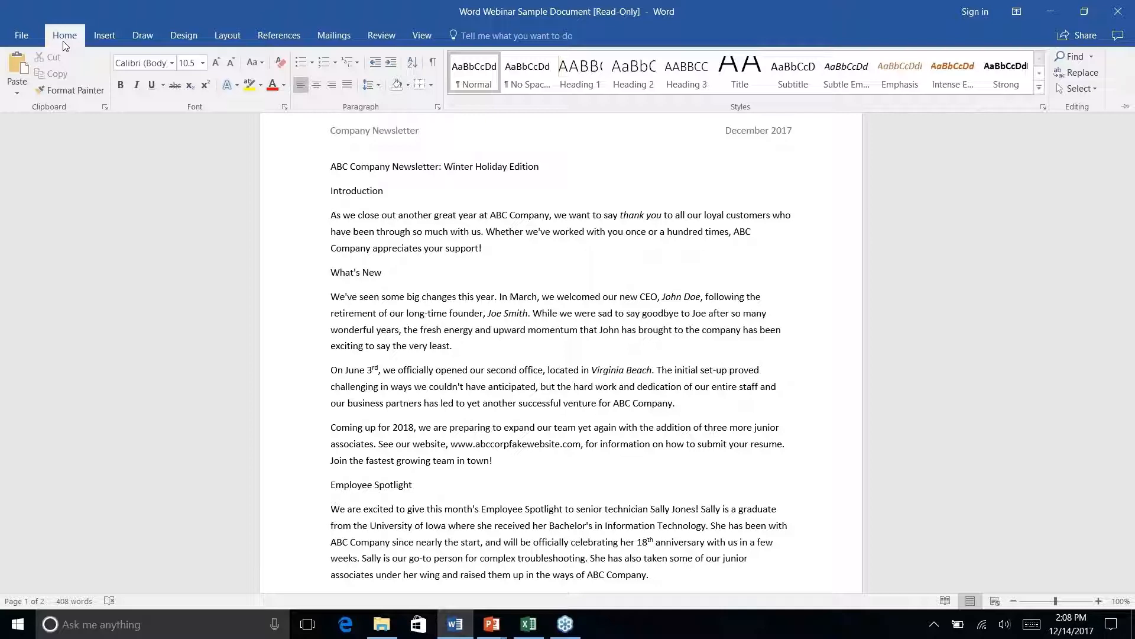
key(alt+Tab)
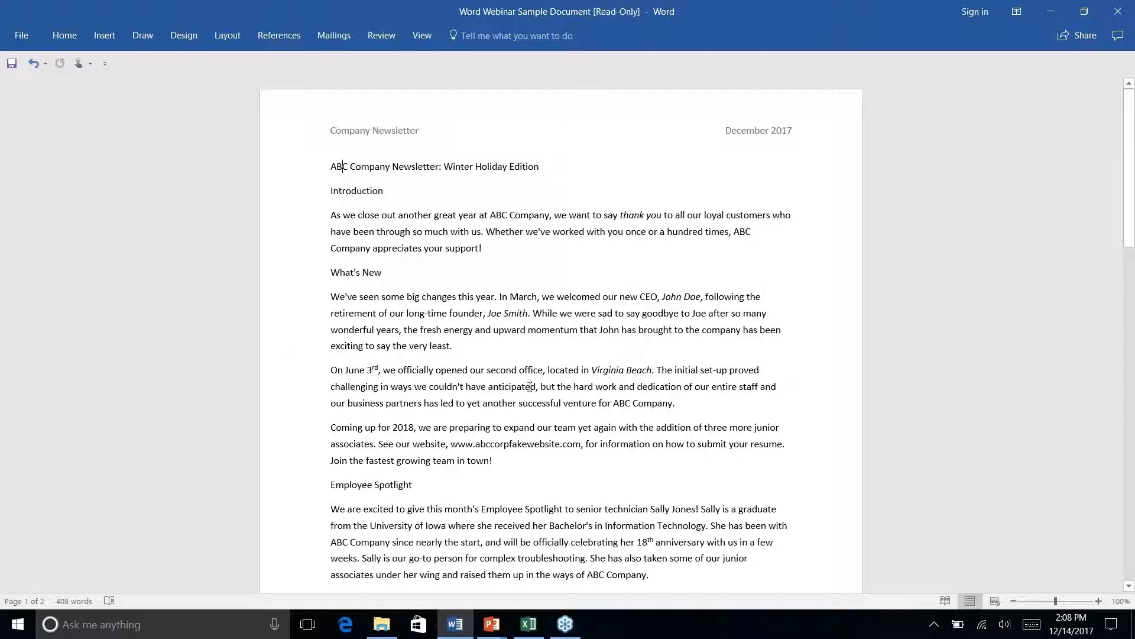
Step: Look through the newsletter from its title to the company address on page 2, placing the cursor after the History Lesson sentence
scroll(550, 385, down, 15)
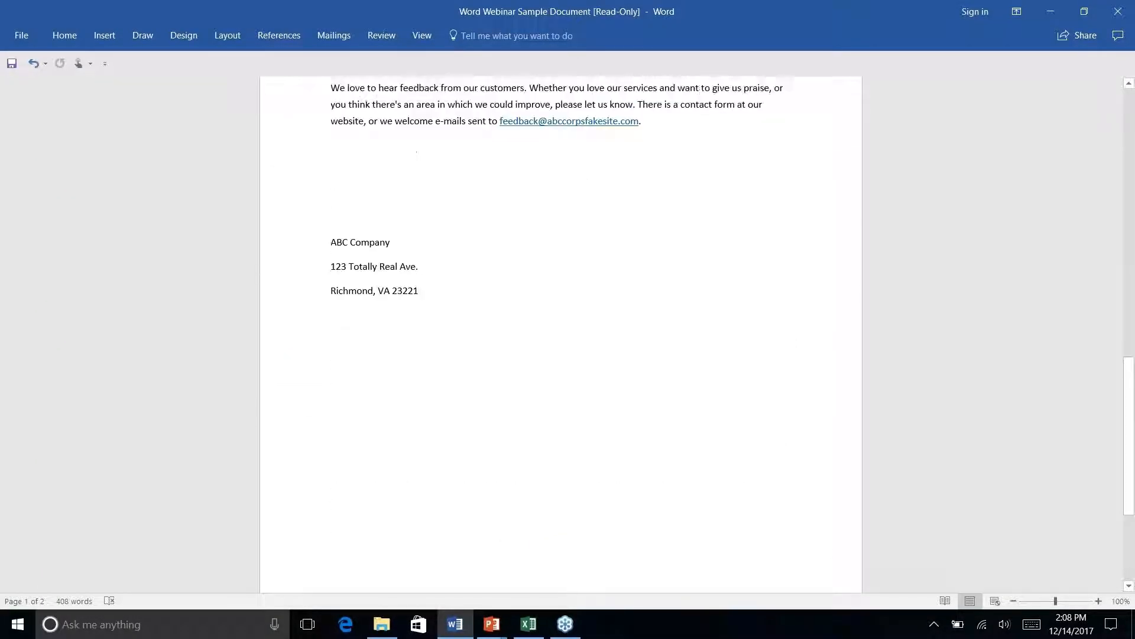
scroll(550, 385, up, 9)
scroll(417, 128, up, 10)
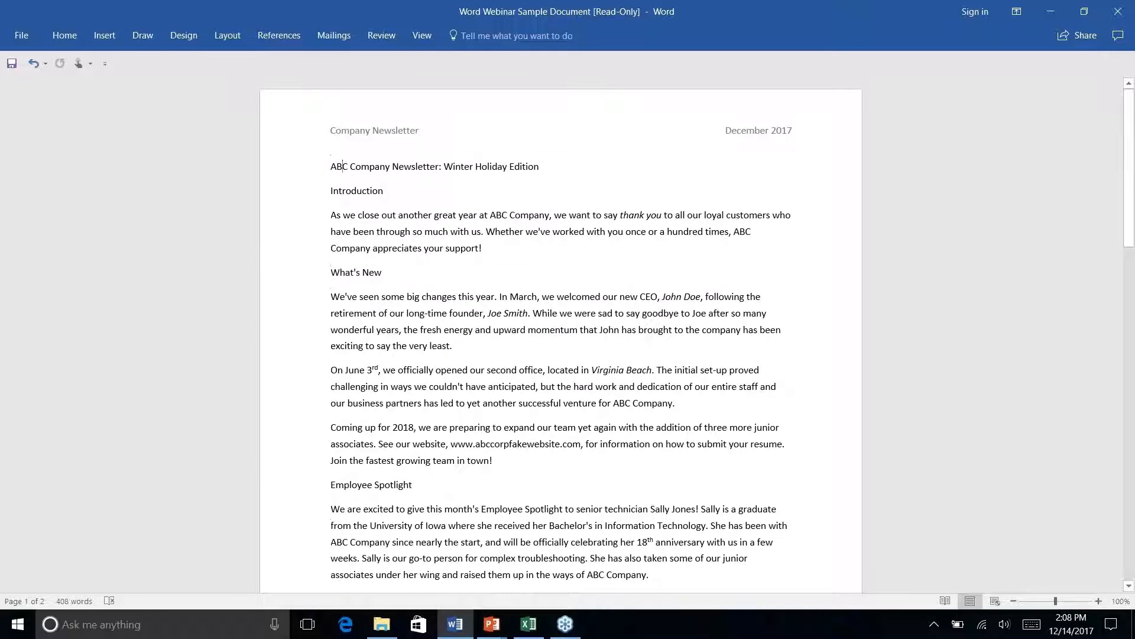
scroll(417, 129, down, 1)
click(343, 124)
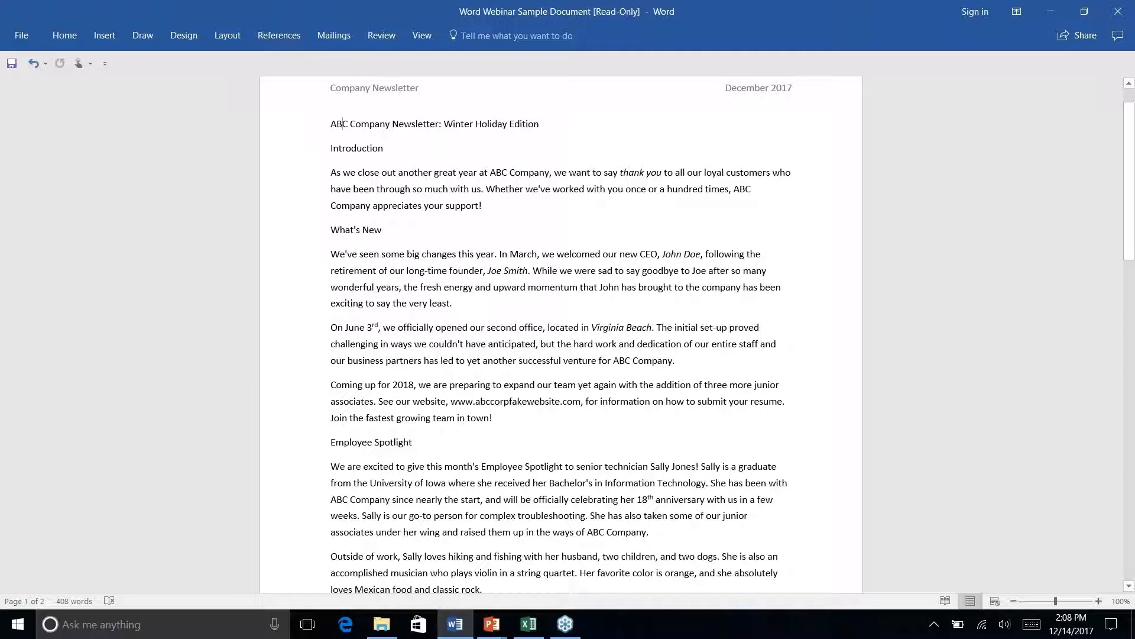
scroll(556, 337, down, 10)
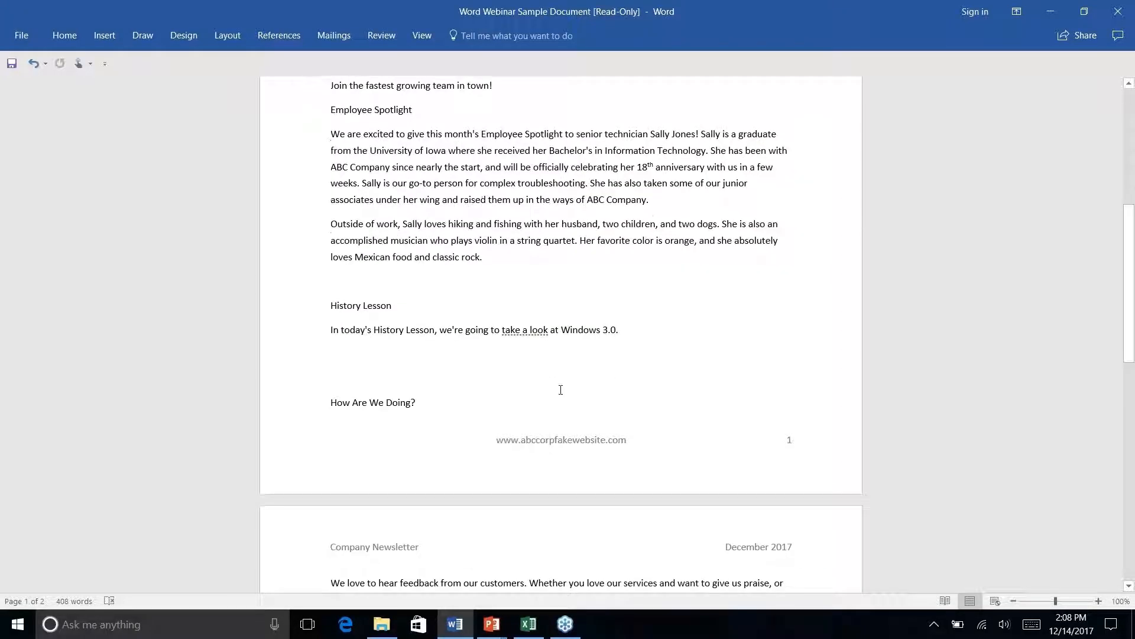
click(632, 335)
scroll(575, 315, down, 4)
scroll(560, 335, up, 8)
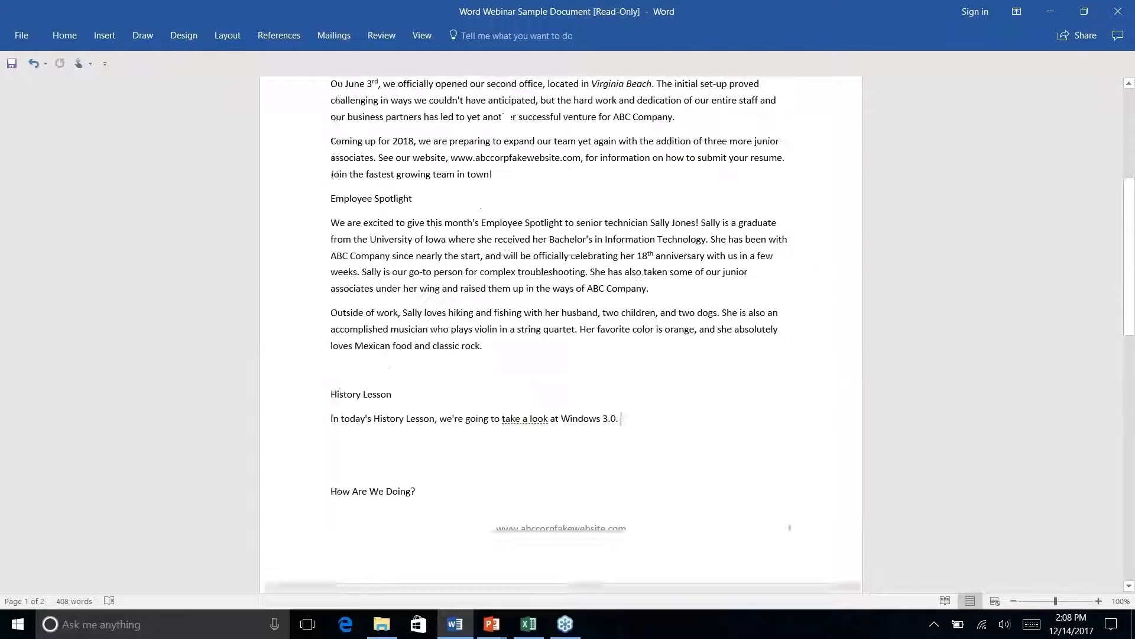
scroll(561, 334, down, 6)
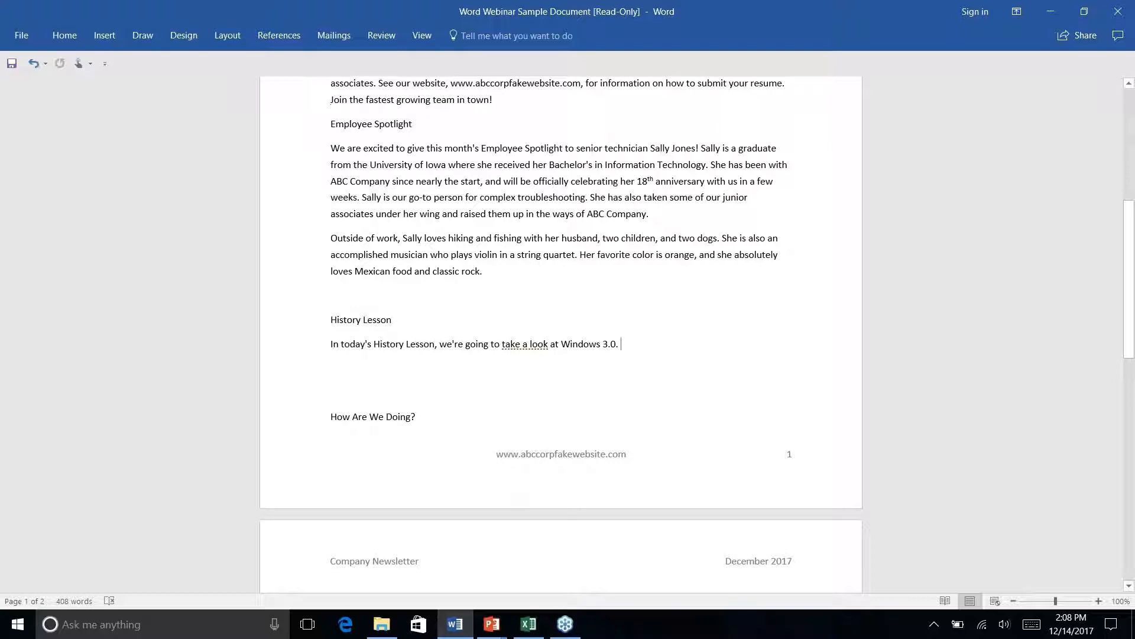
Step: Run Smart Lookup on "Windows 3.0" in the History Lesson sentence and examine its Wikipedia, Bing image and web search results
click(621, 344)
click(833, 353)
drag(563, 346, 621, 344)
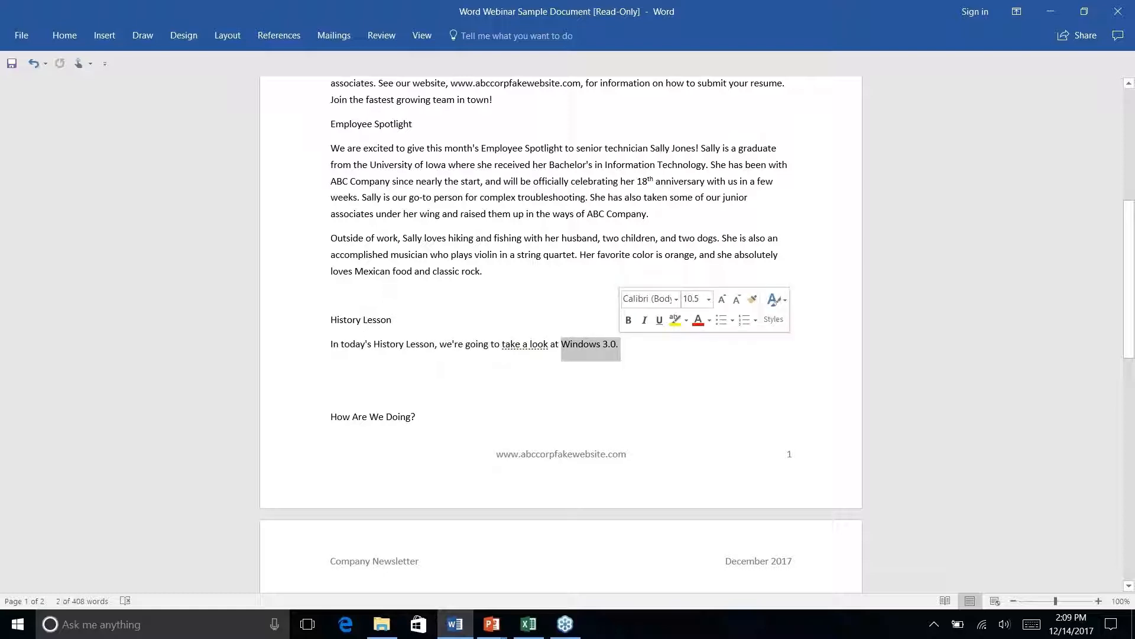
right_click(618, 349)
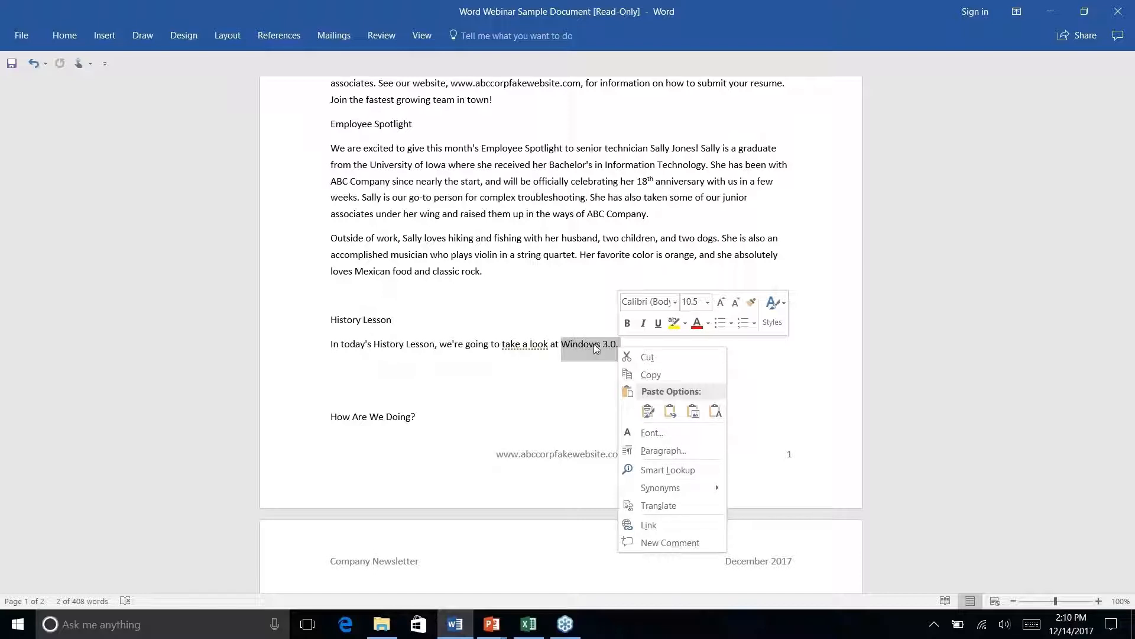
click(667, 469)
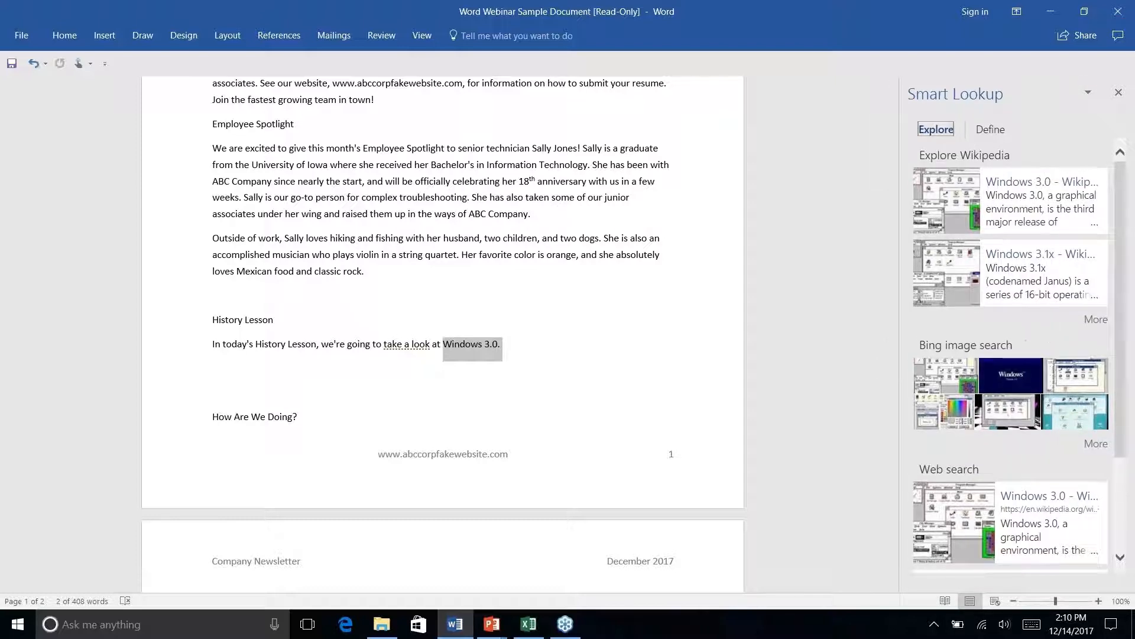
scroll(1044, 330, down, 3)
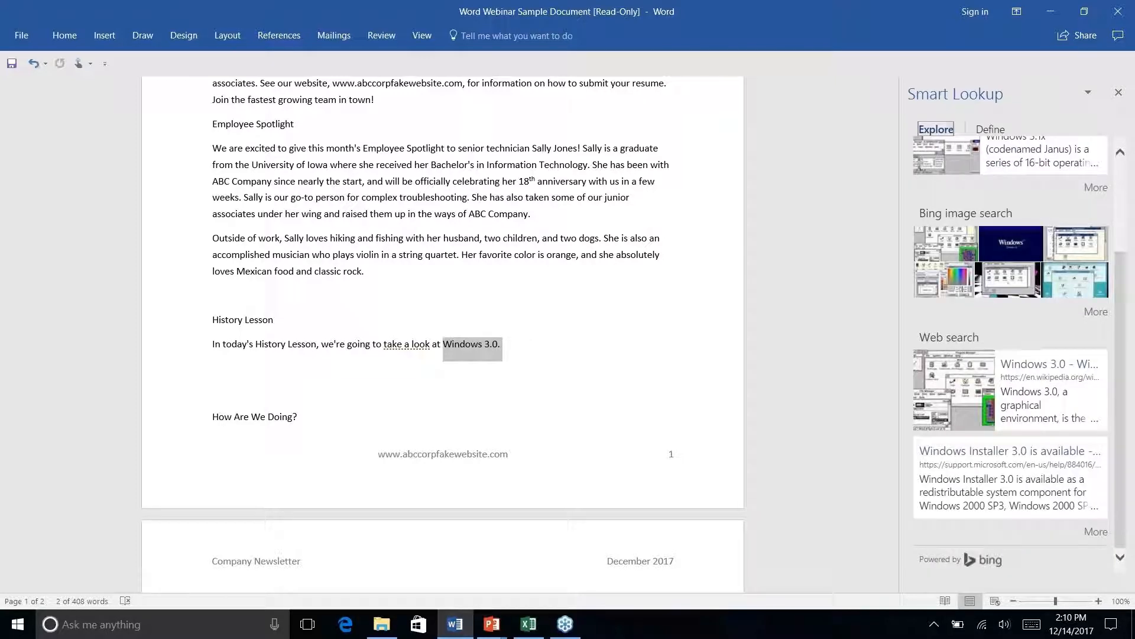
scroll(1043, 260, up, 3)
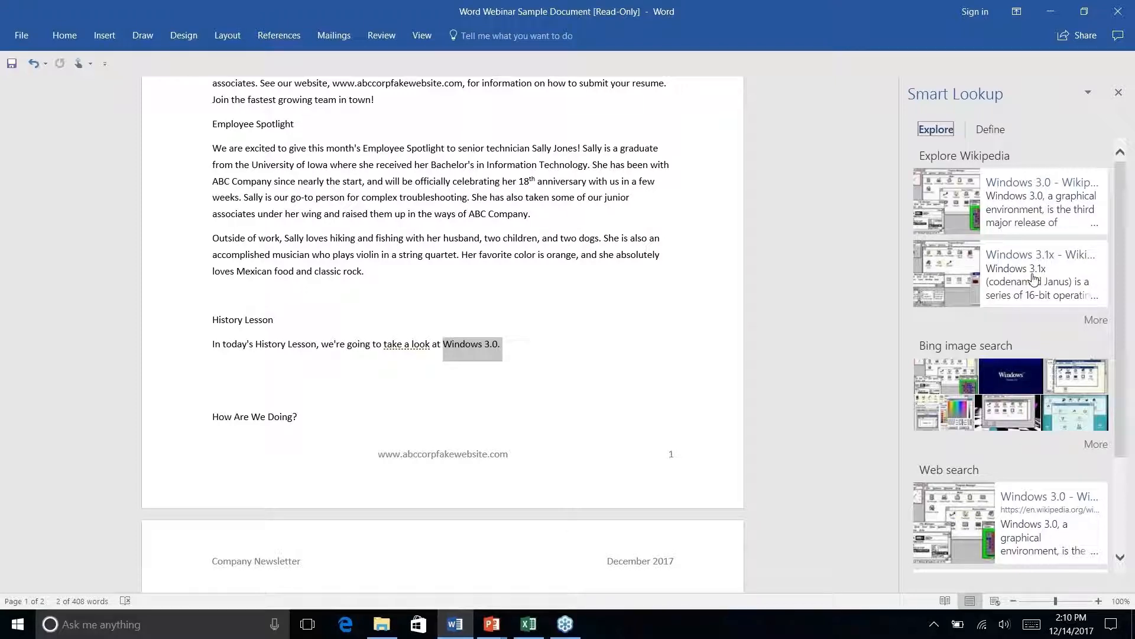
scroll(1044, 203, down, 4)
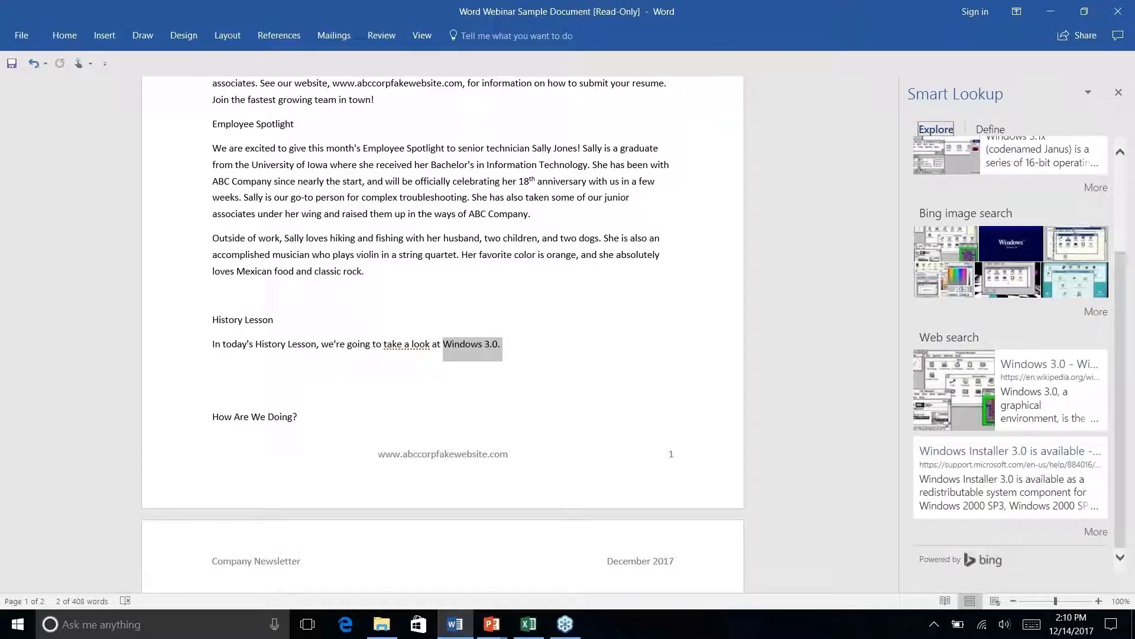
scroll(1011, 355, up, 4)
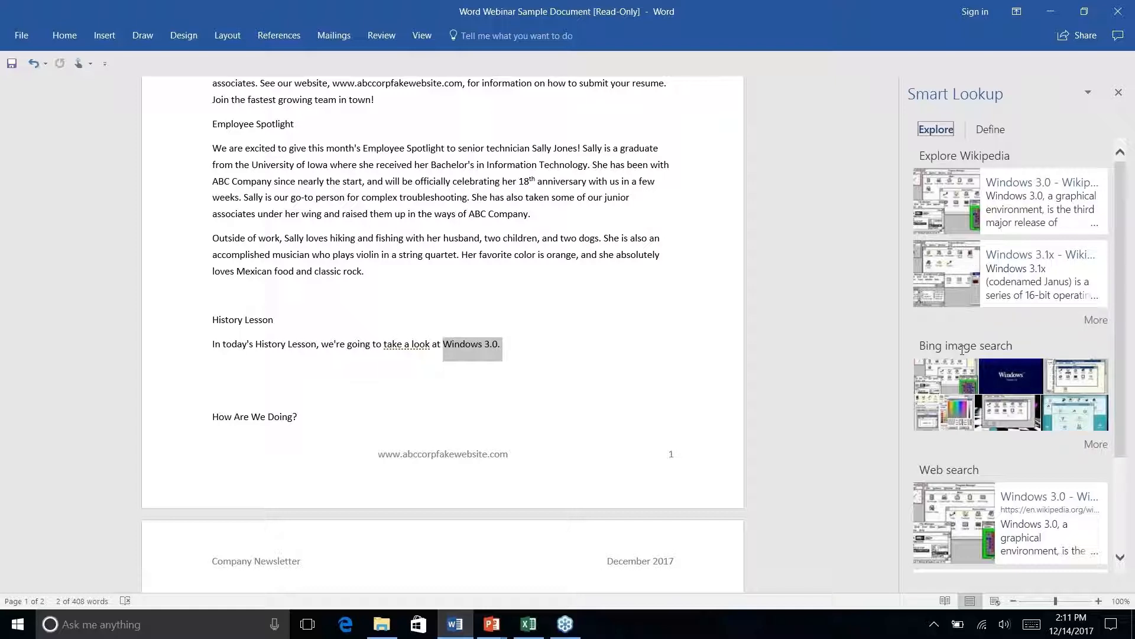
scroll(984, 470, down, 2)
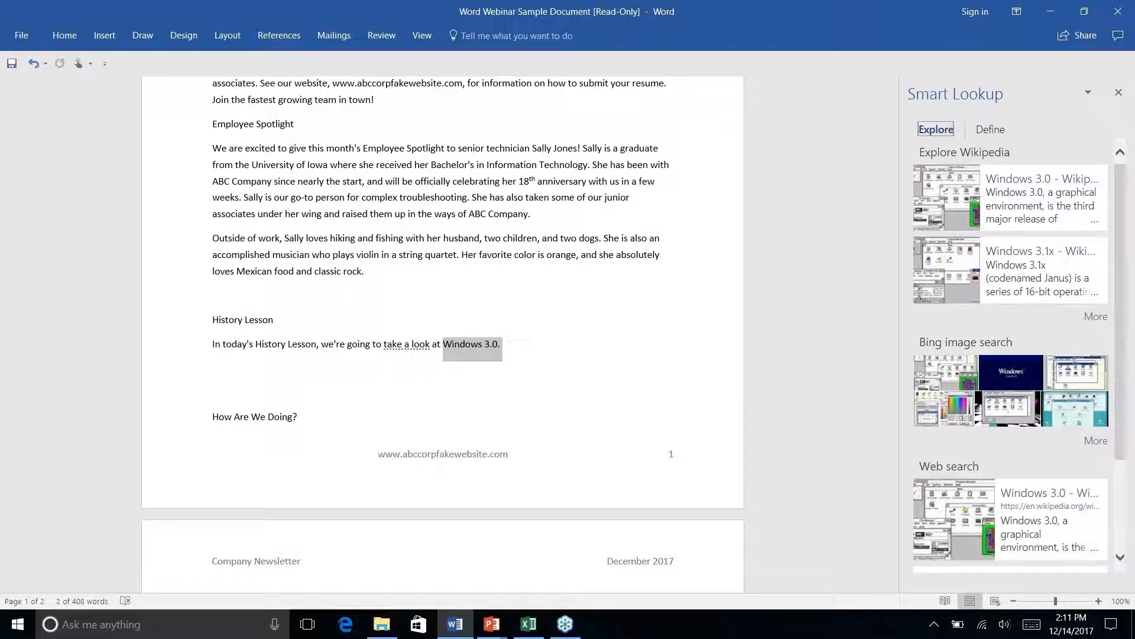
scroll(1011, 295, up, 2)
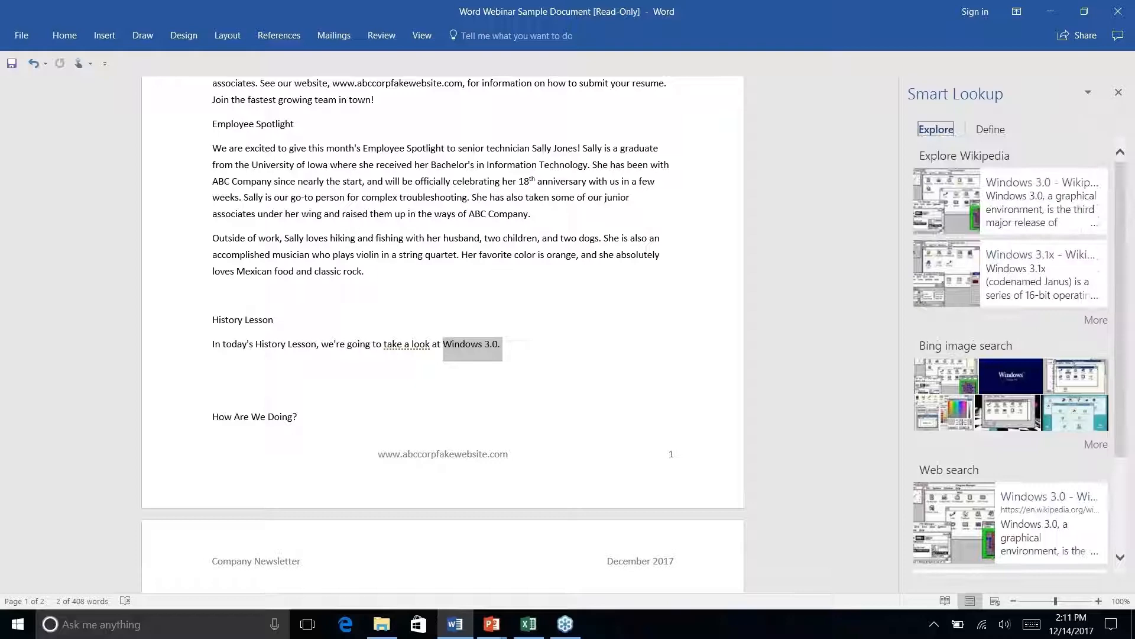
Step: View the Windows 3.0 Wikipedia article from the lookup results, close it, and dismiss Smart Lookup
click(1030, 183)
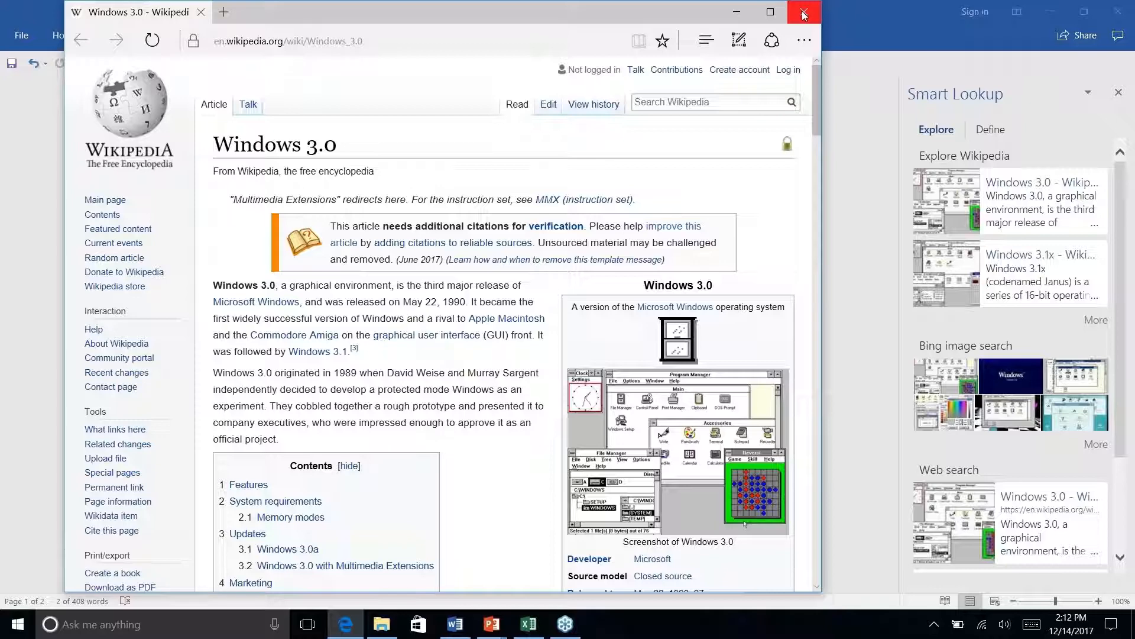
click(804, 15)
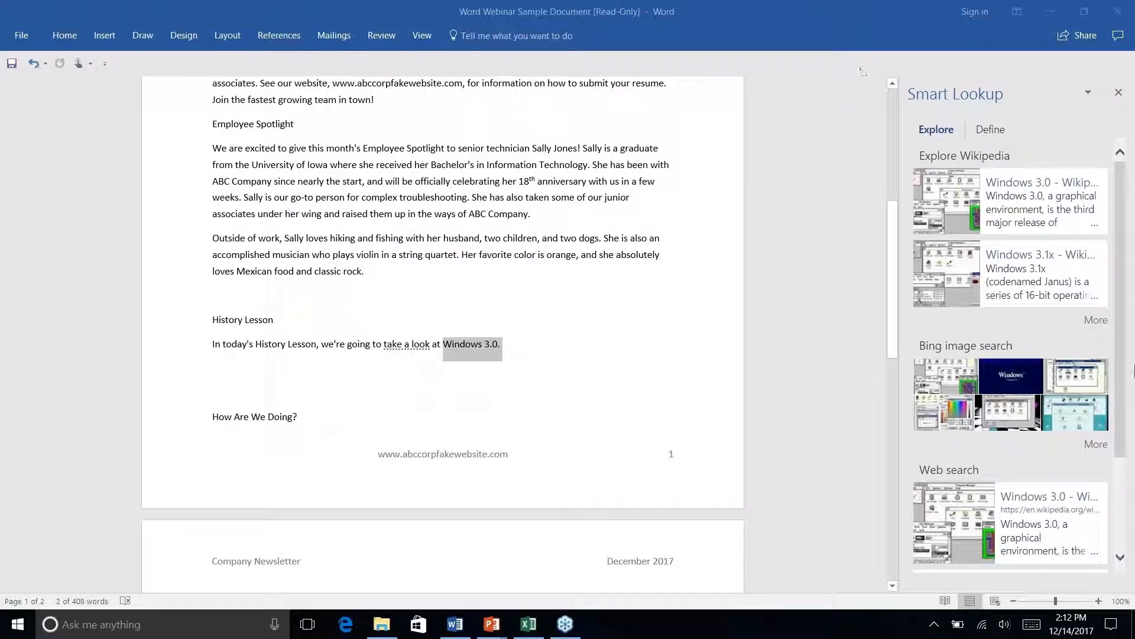
click(510, 346)
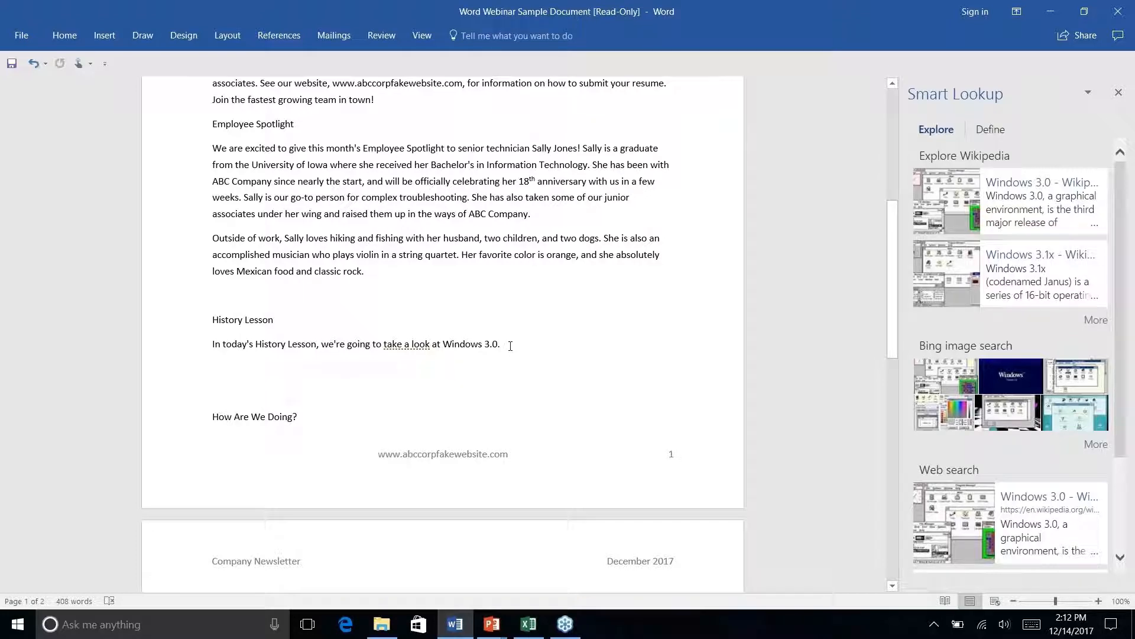
click(1118, 93)
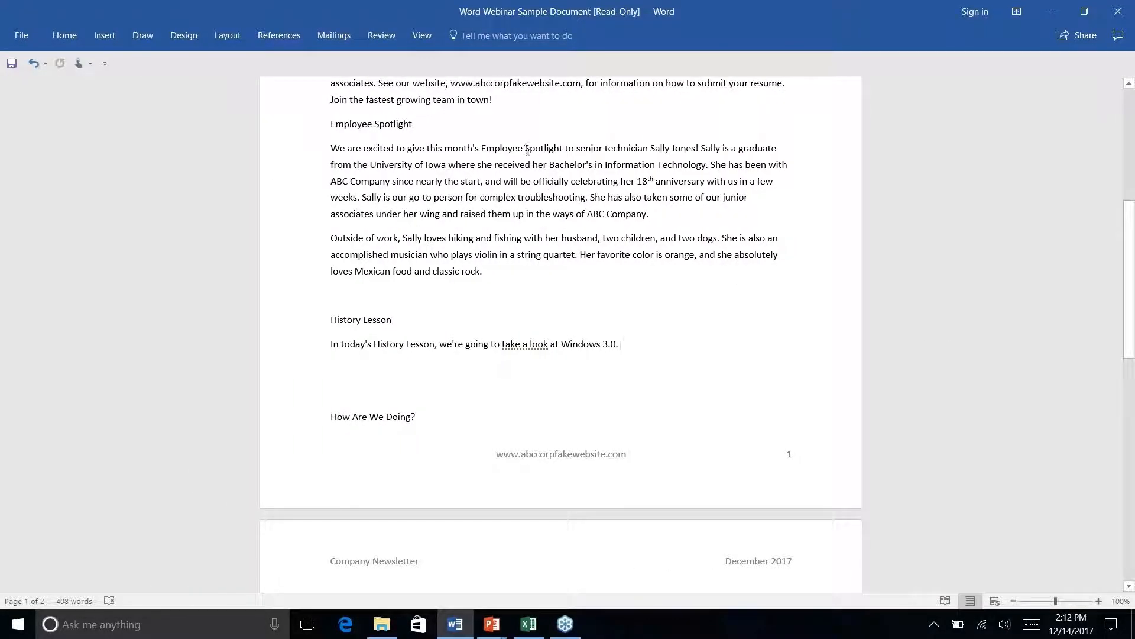
Step: View the available citation styles without changing the style, and search Researcher for "windows 3.0"
click(279, 37)
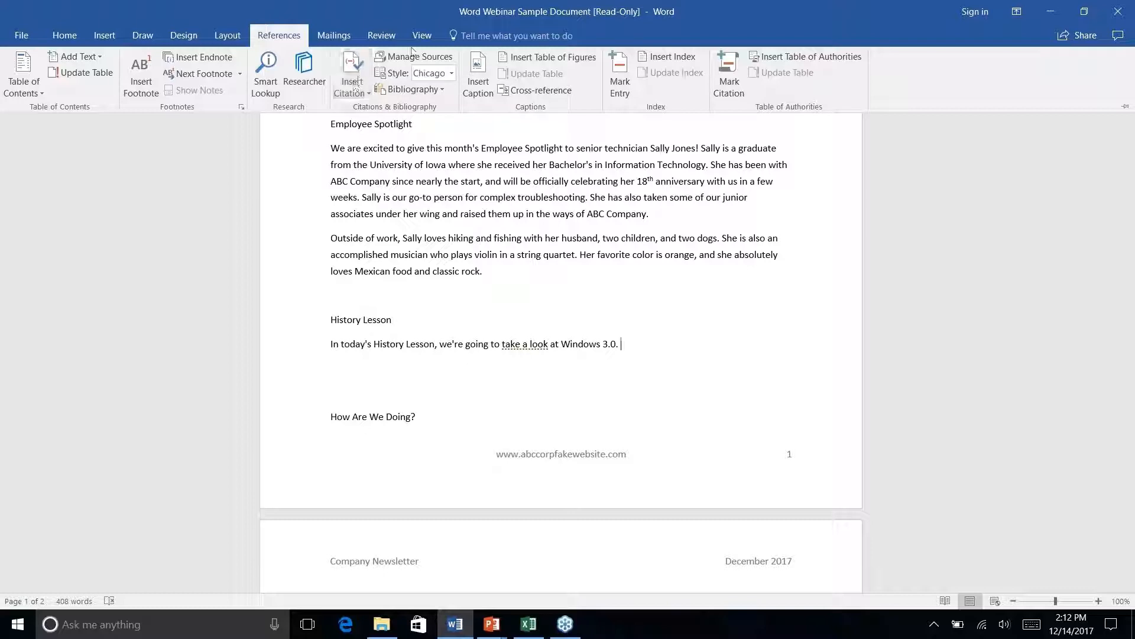
click(452, 74)
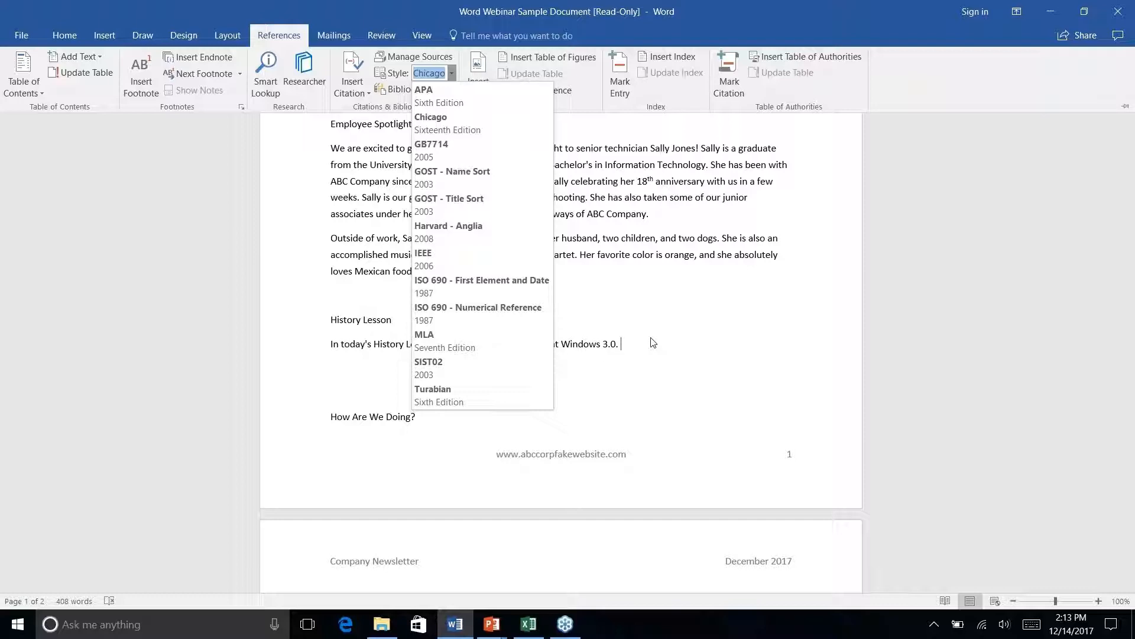
click(308, 80)
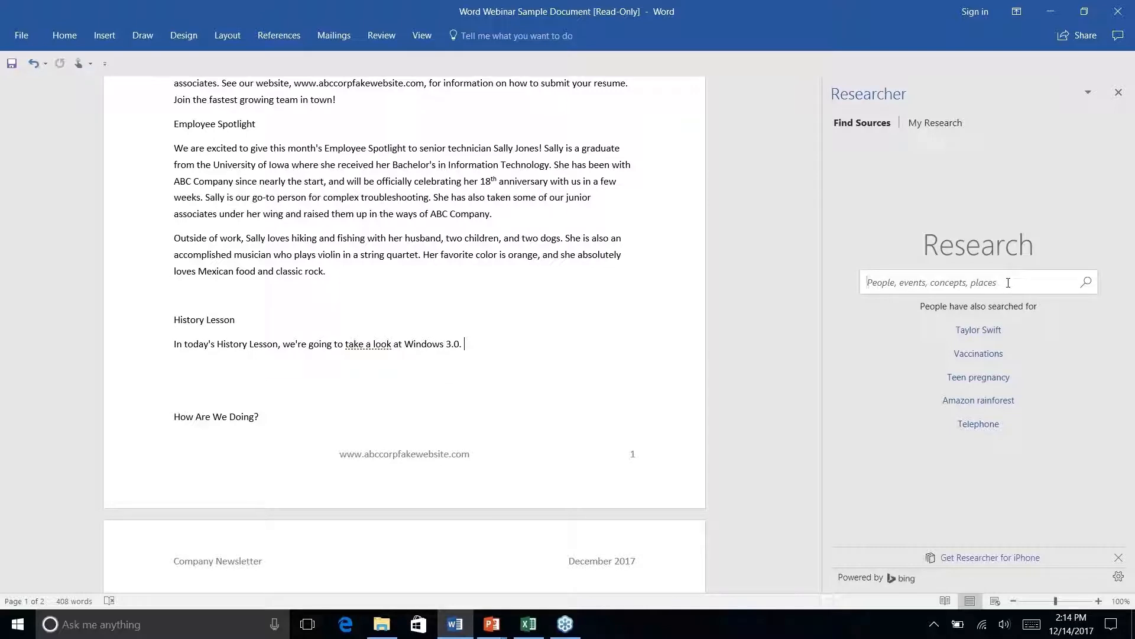
text(windows)
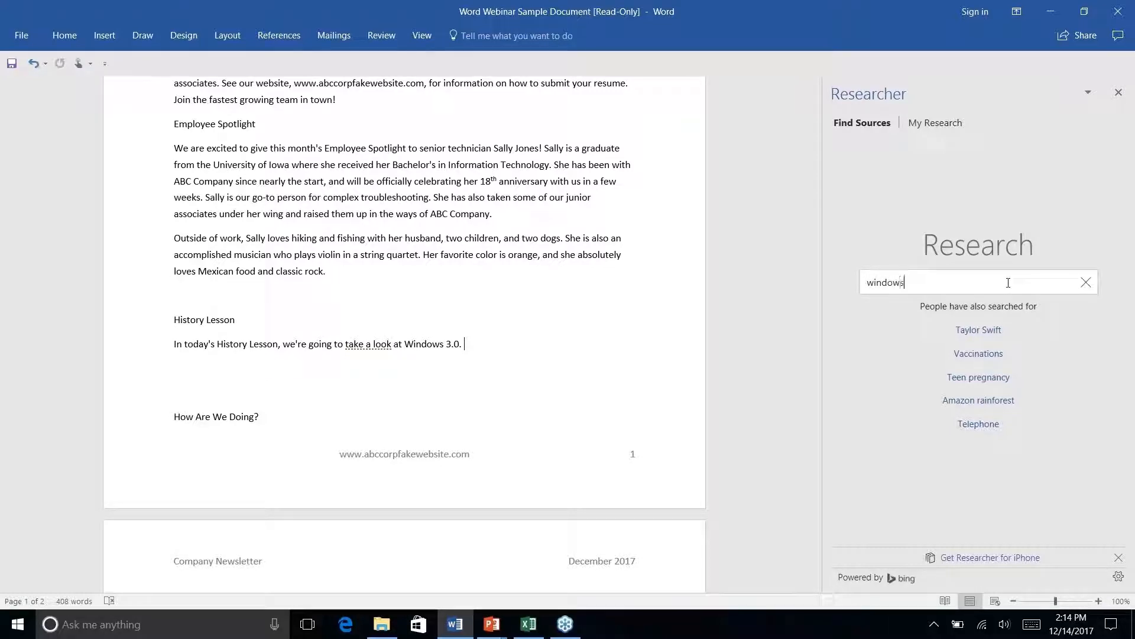
text( 3.0)
key(Return)
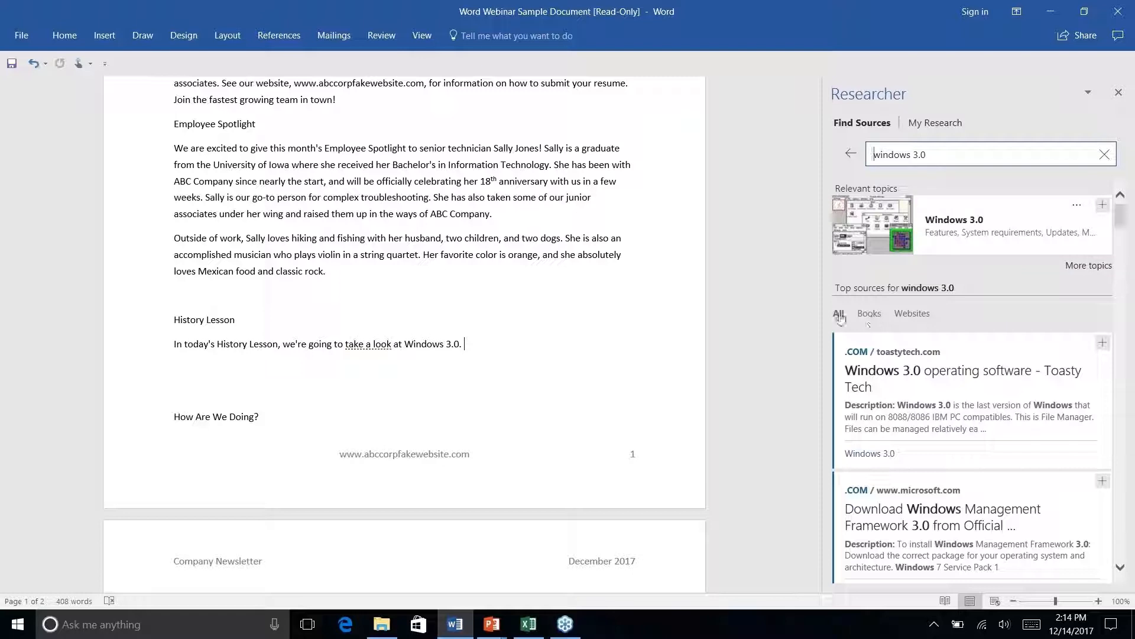
Step: Examine the Researcher sources for "windows 3.0", first only the books and again with all source types
click(874, 316)
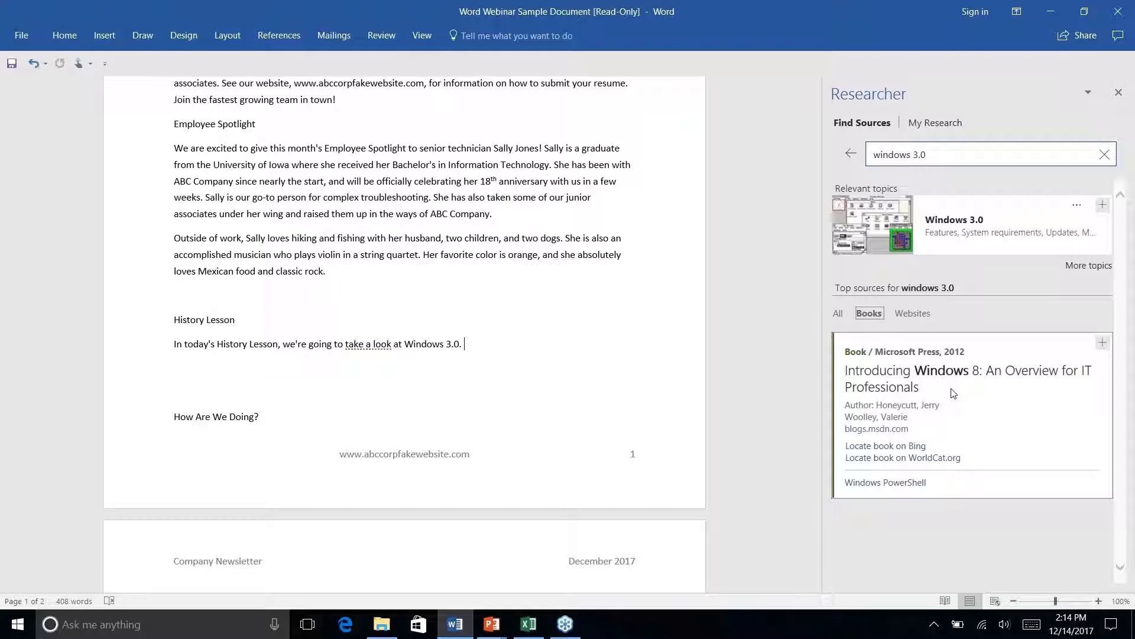
click(838, 317)
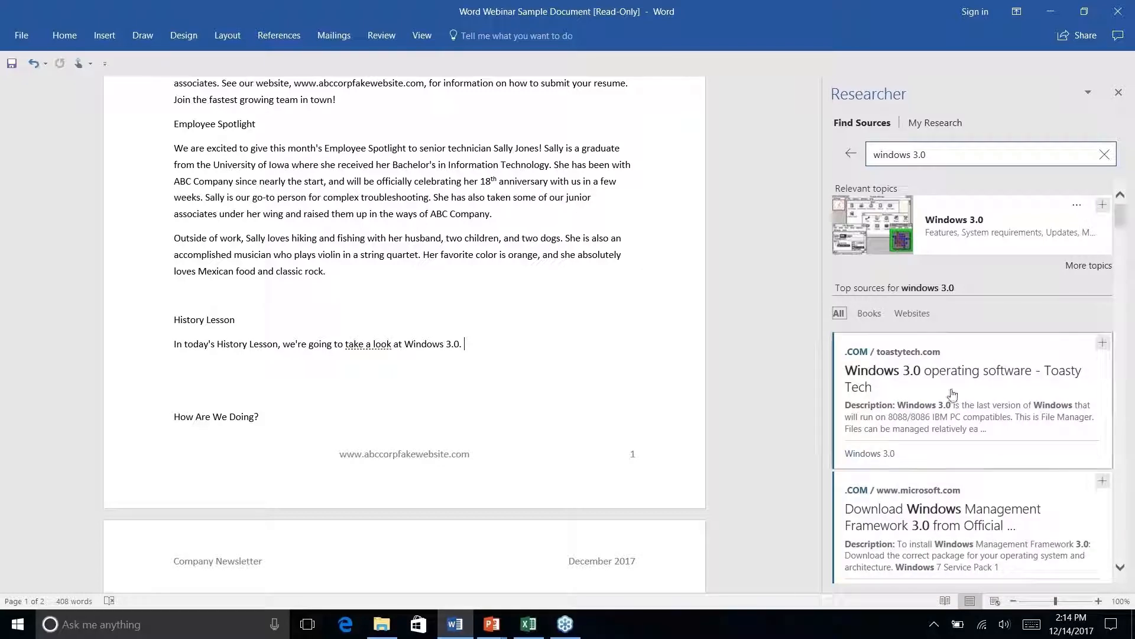
scroll(1006, 393, down, 5)
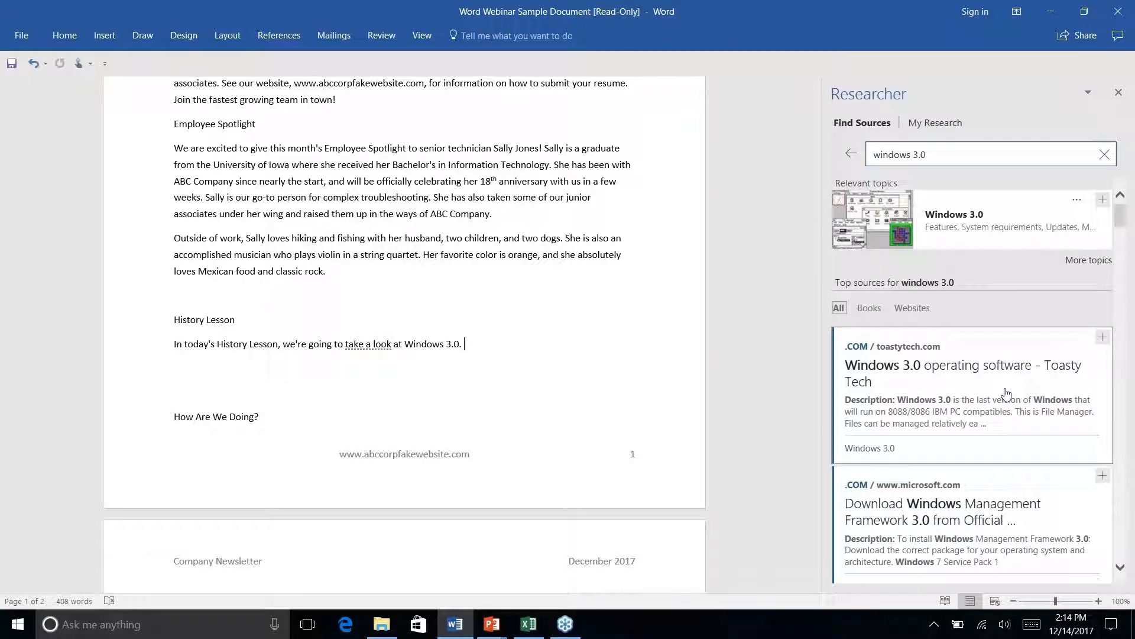
scroll(1006, 393, up, 5)
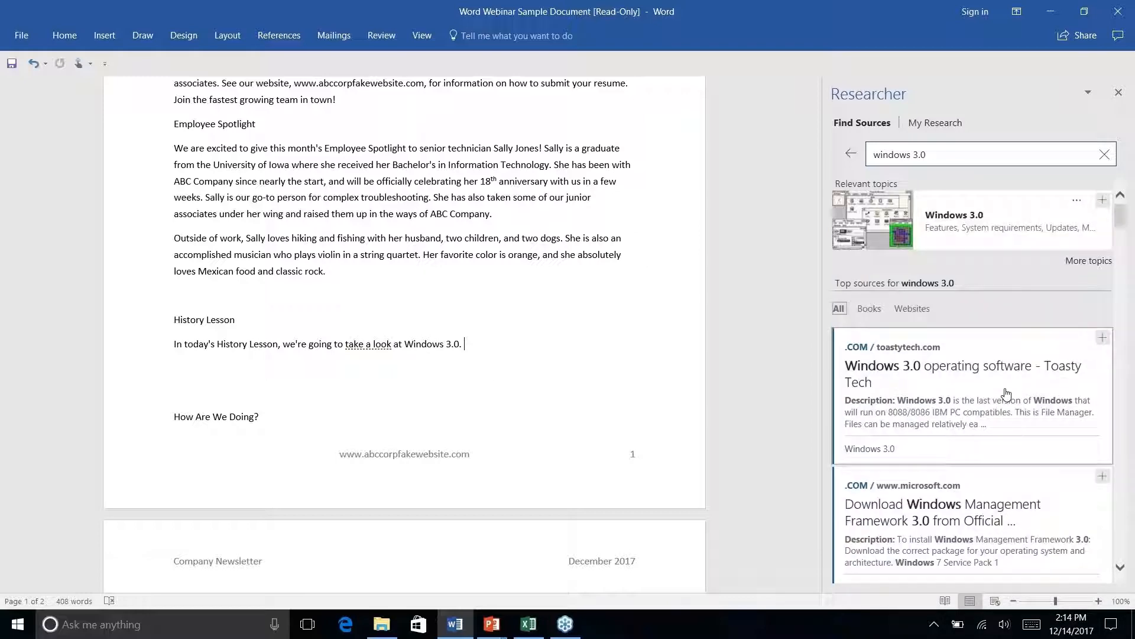
scroll(1007, 394, down, 5)
scroll(1007, 393, down, 10)
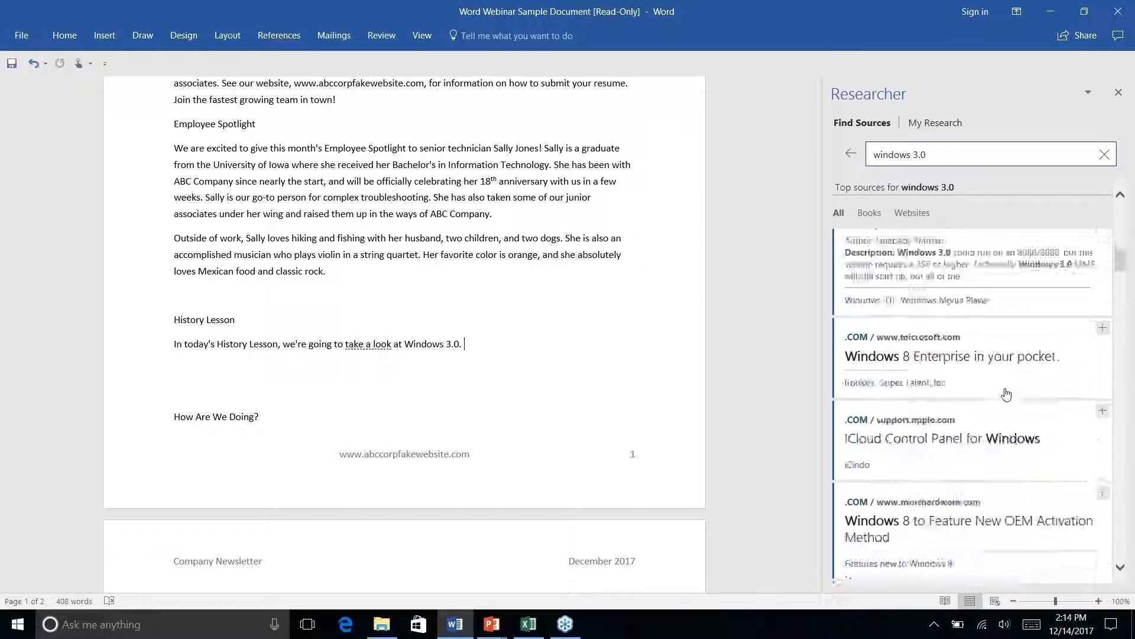
scroll(1006, 393, down, 3)
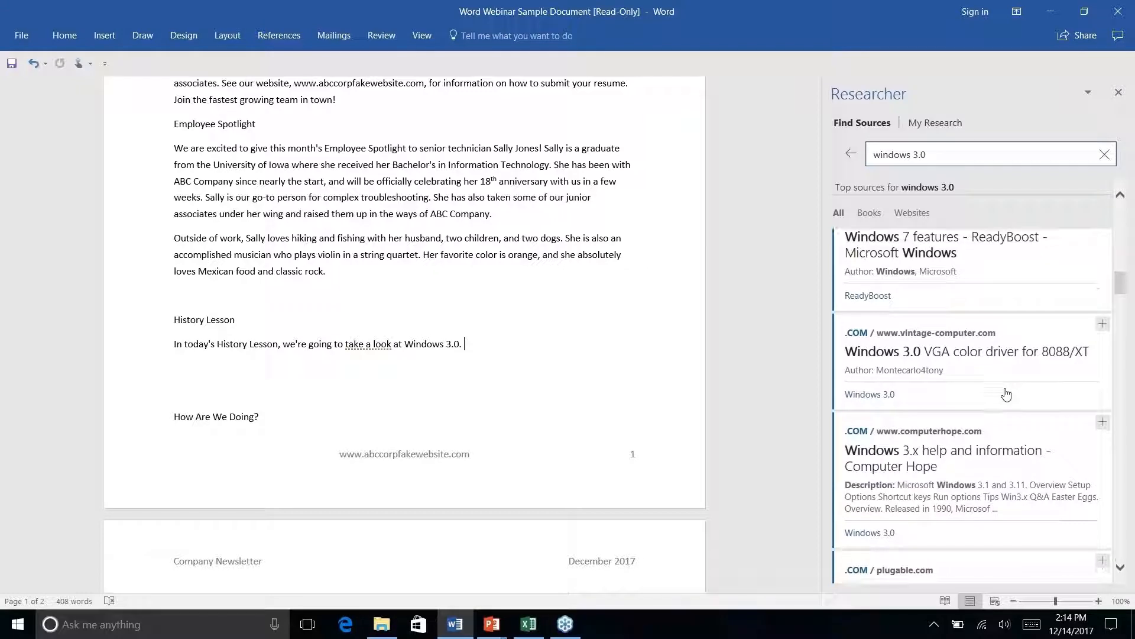
scroll(1006, 394, down, 3)
scroll(1006, 394, up, 6)
scroll(1006, 394, up, 5)
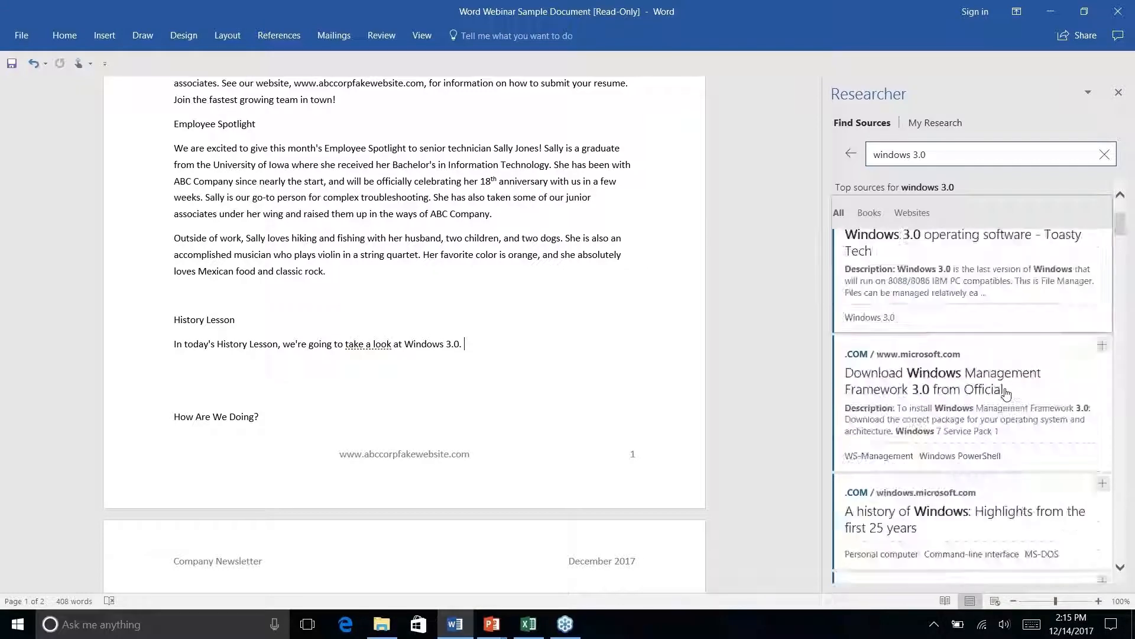
scroll(1006, 393, up, 3)
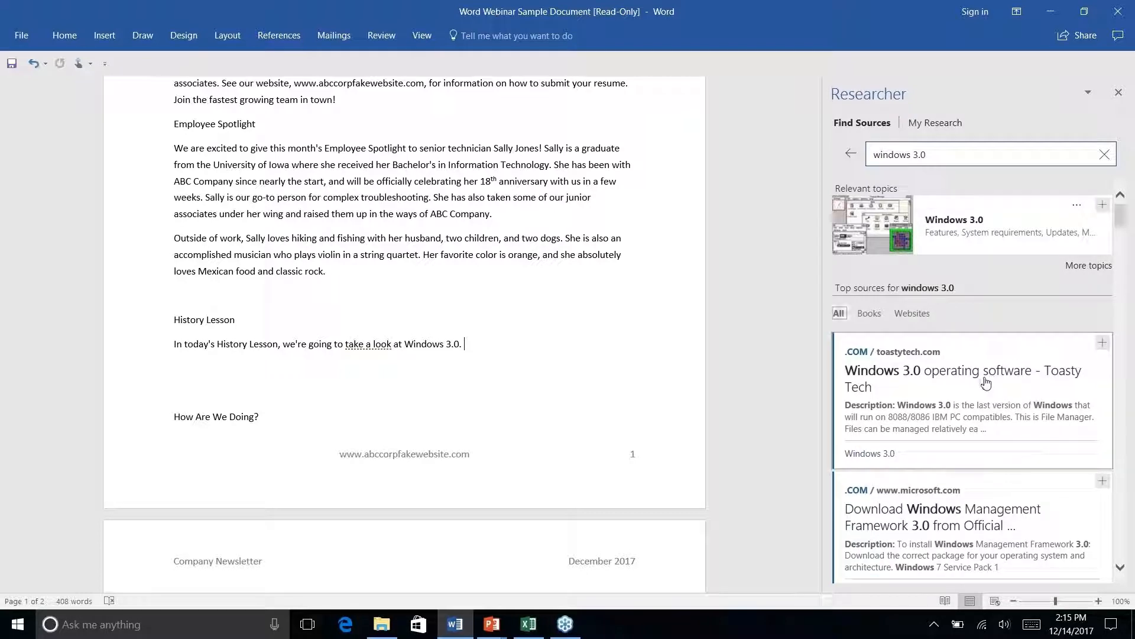
Step: Preview the "Windows 3.0 operating software - Toasty Tech" source, return to the results, and search Researcher for "windows 3.0 history"
click(986, 385)
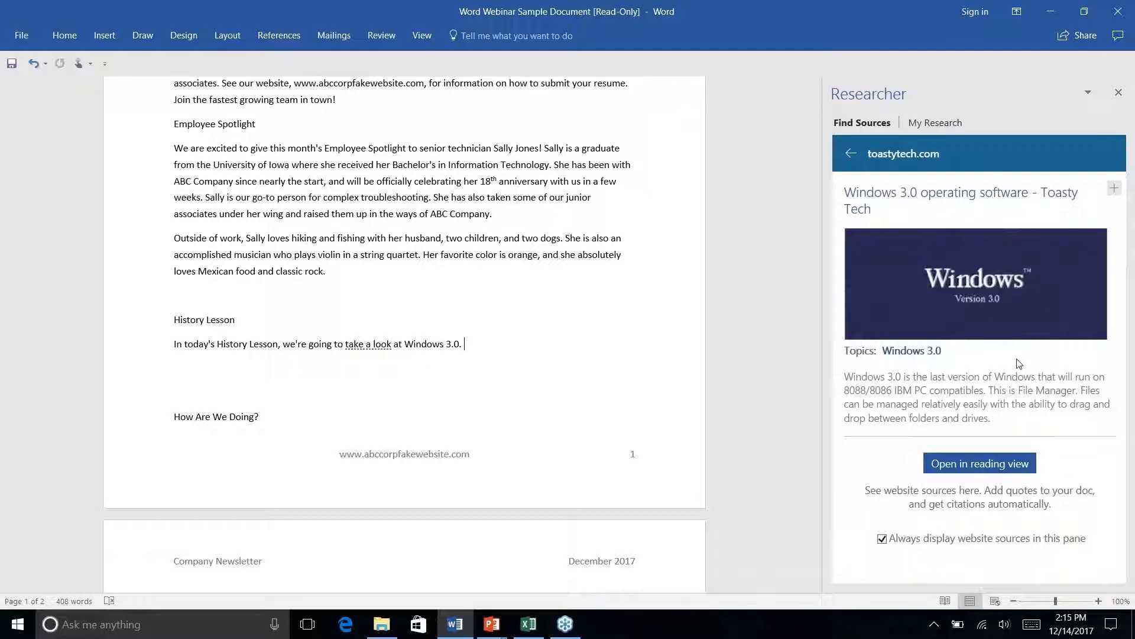
click(850, 155)
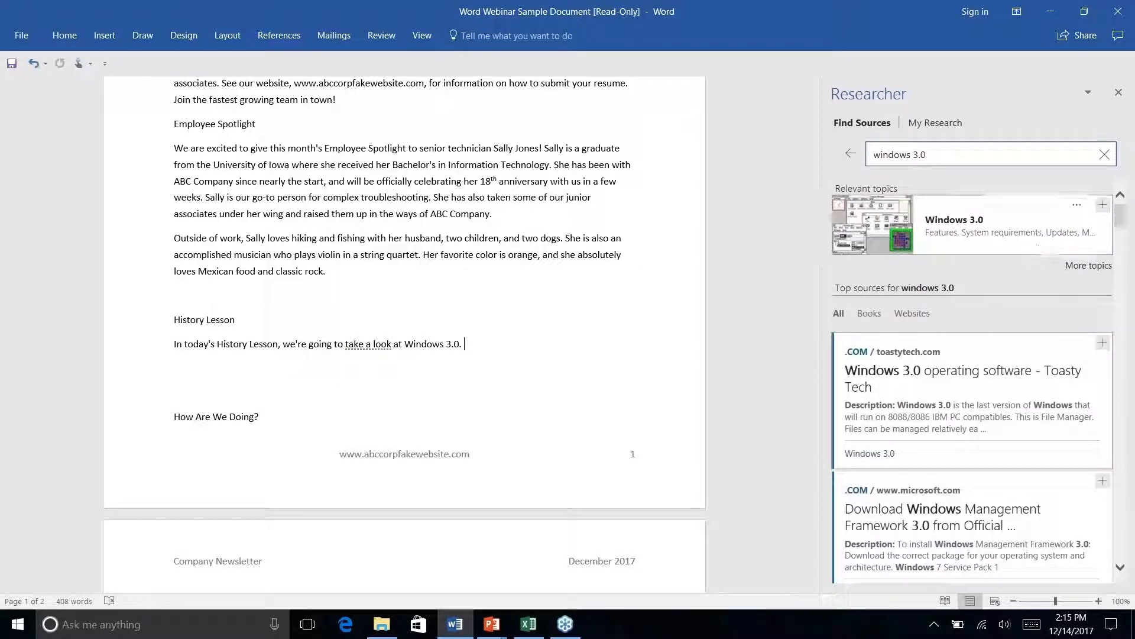
click(970, 155)
text(h)
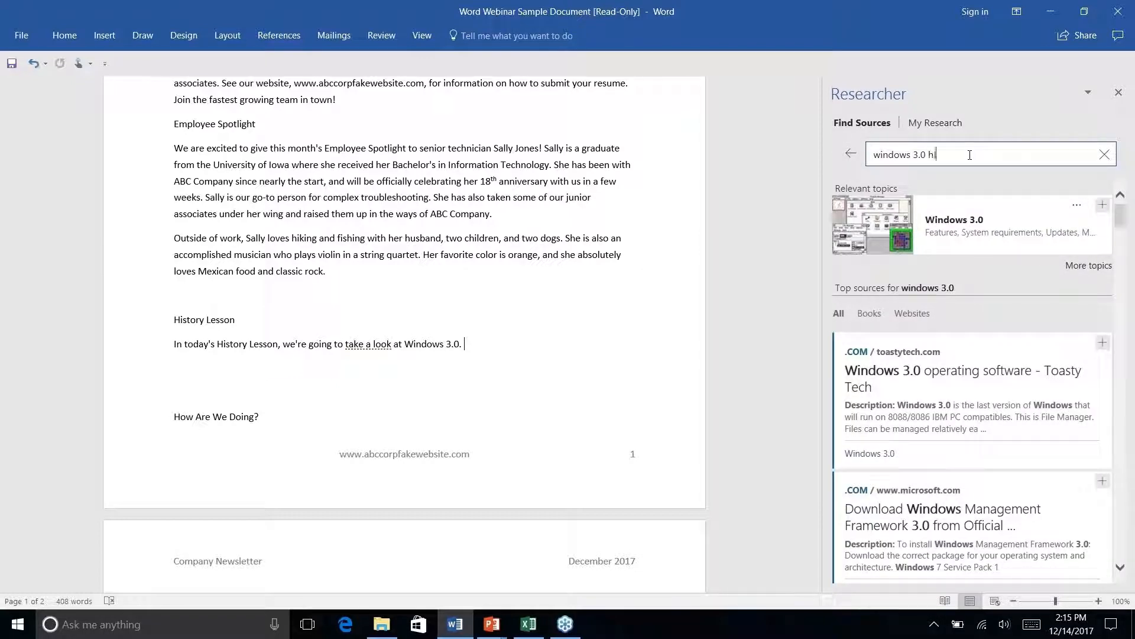
text(istory)
key(Return)
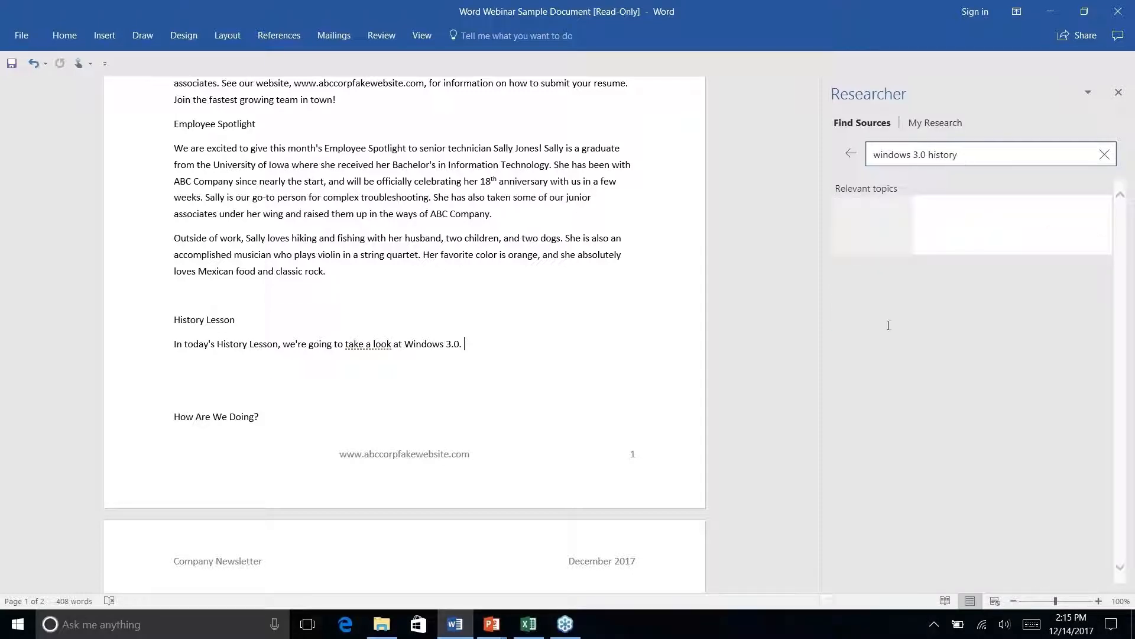
Step: Look through the "windows 3.0 history" sources, preview the ITProPortal article on Windows 3.0 being 20 years old, and leave it
scroll(1015, 399, down, 5)
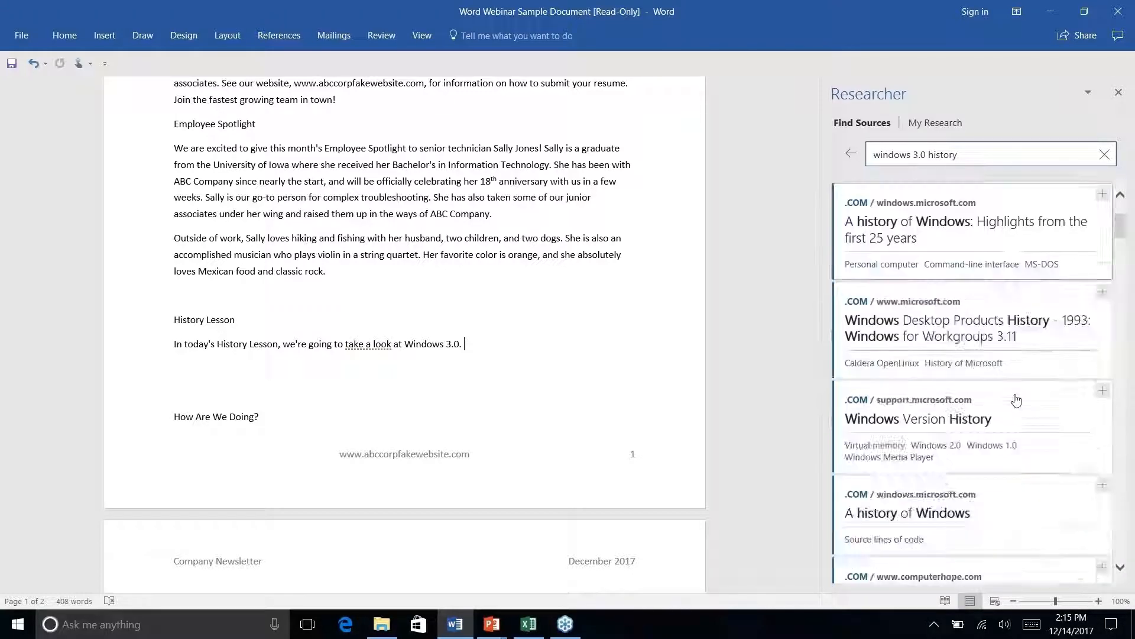
scroll(1015, 400, down, 5)
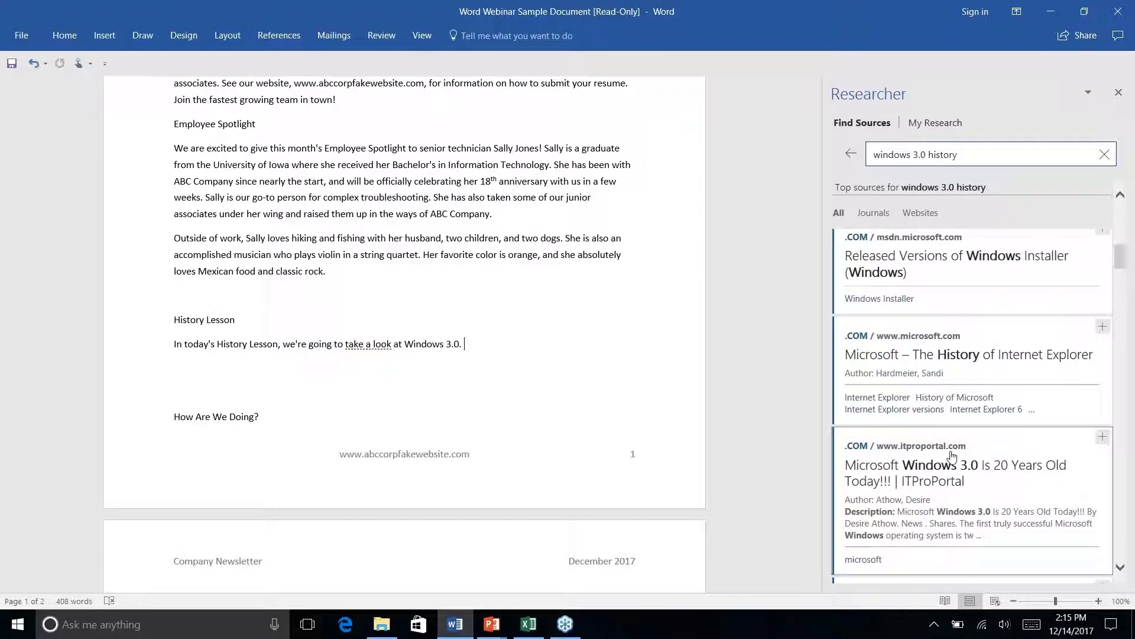
click(955, 474)
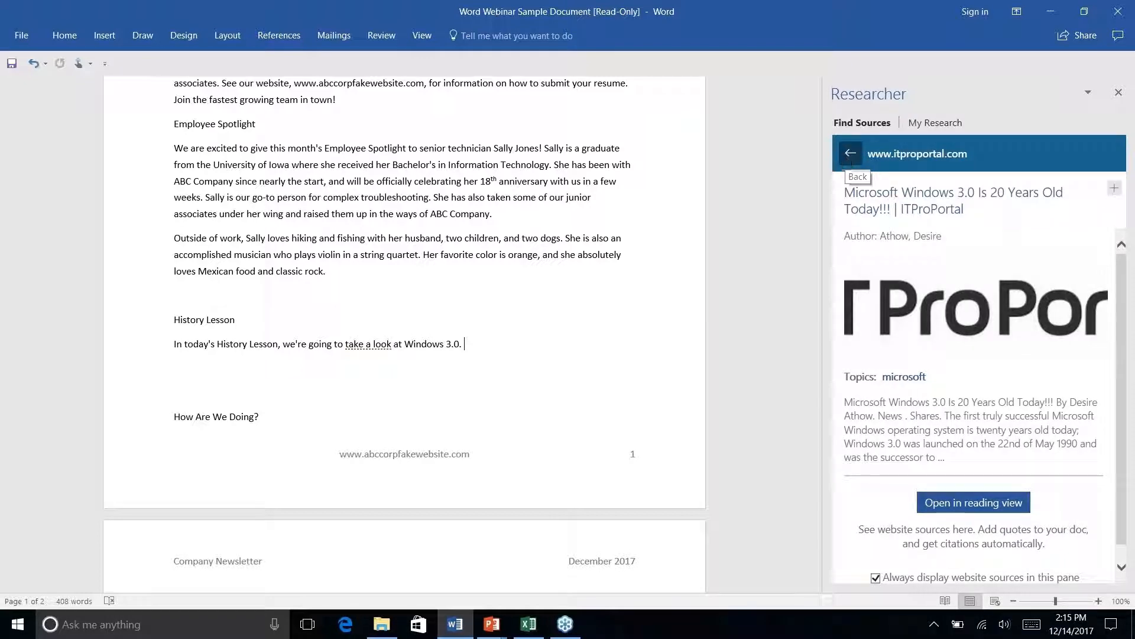
click(850, 155)
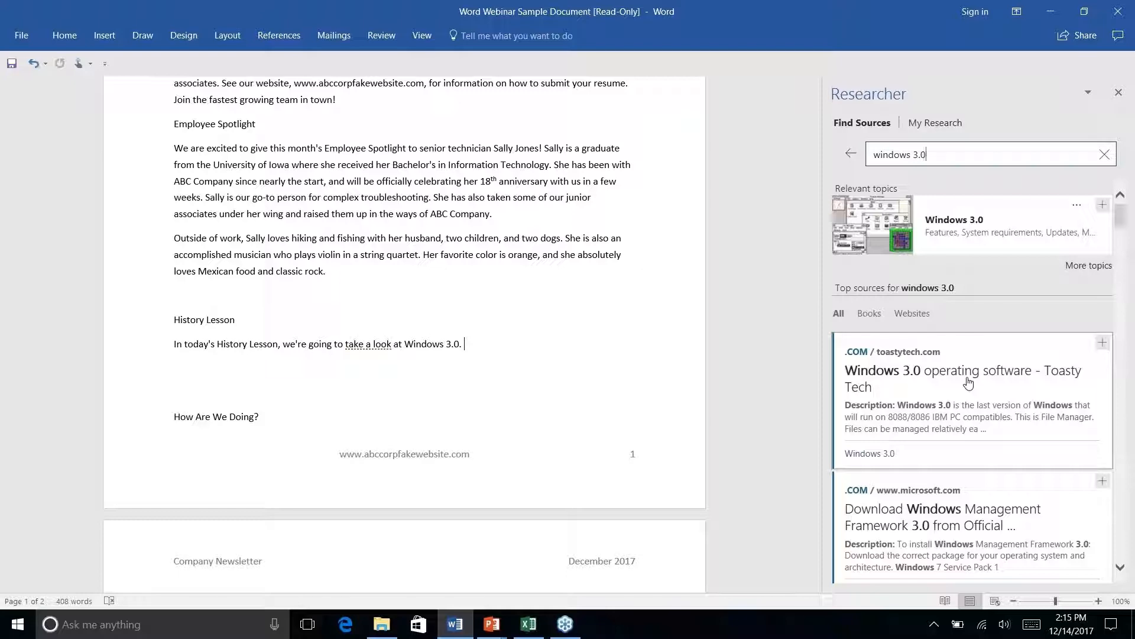
Step: Insert the description of the "Windows 3.0 with Multimedia Extensions - Toasty Tech" source below the History Lesson sentence
scroll(968, 383, down, 6)
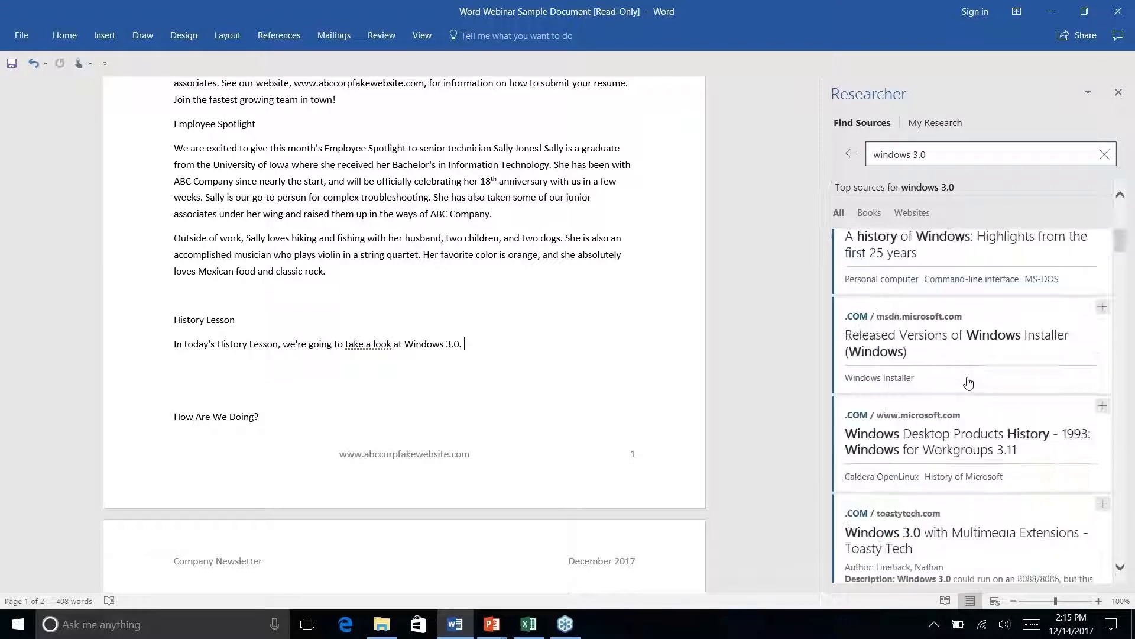
scroll(968, 383, down, 4)
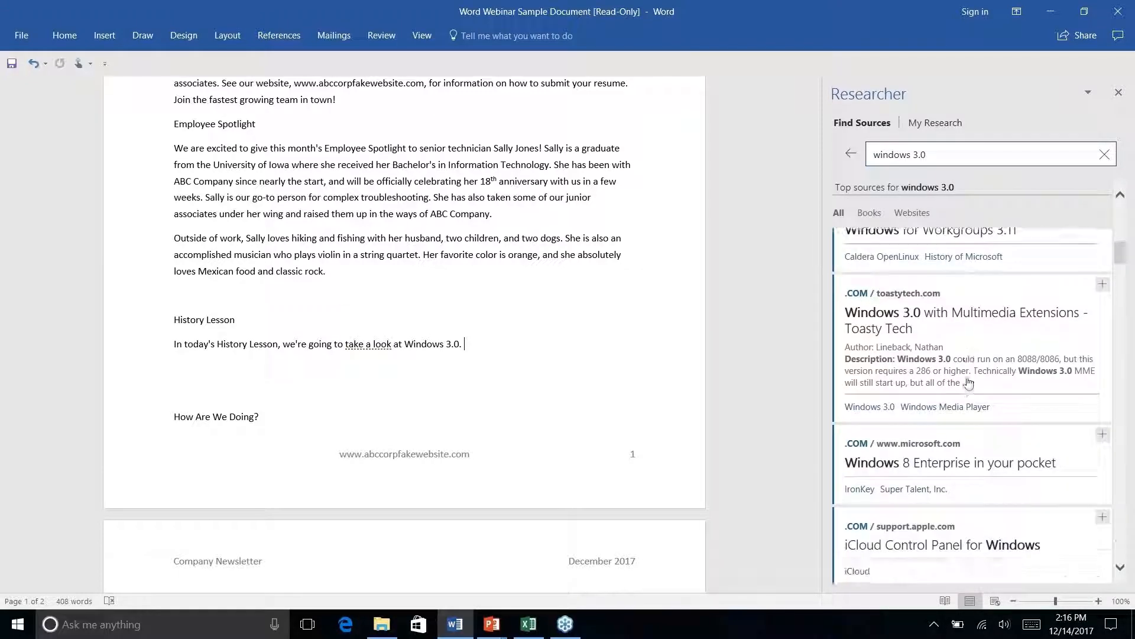
click(964, 316)
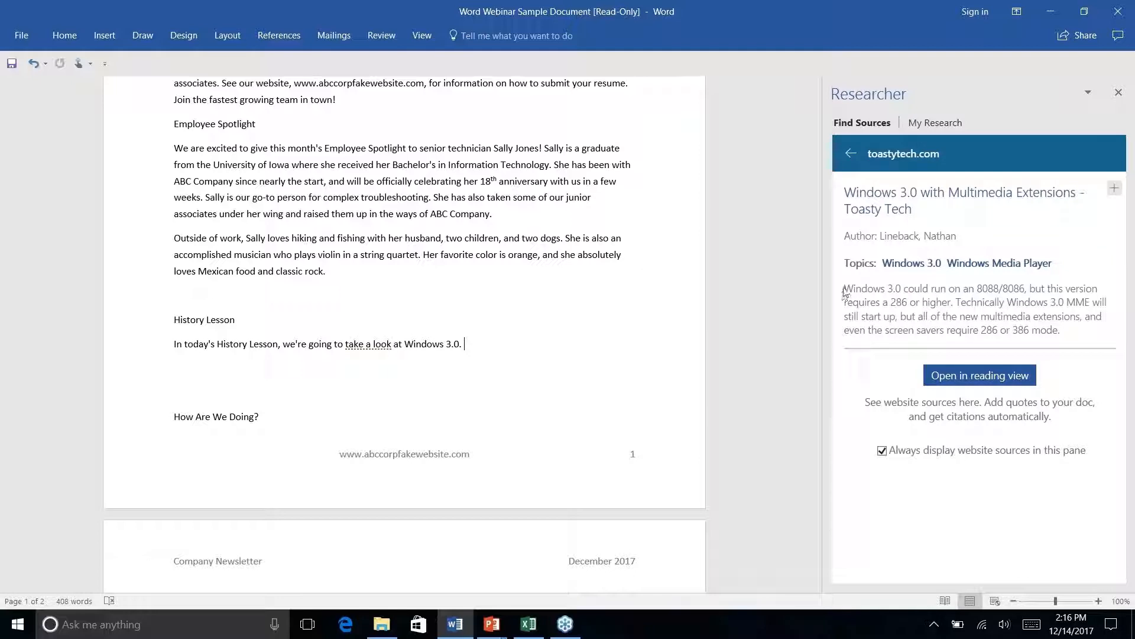
drag(844, 288, 1085, 334)
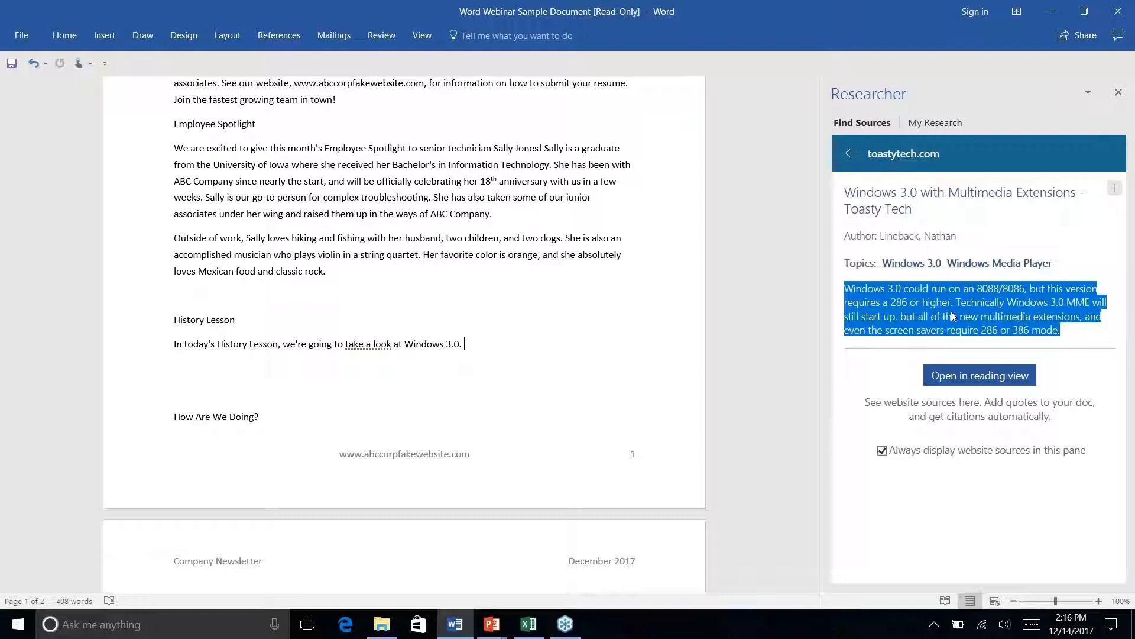
drag(953, 317, 558, 376)
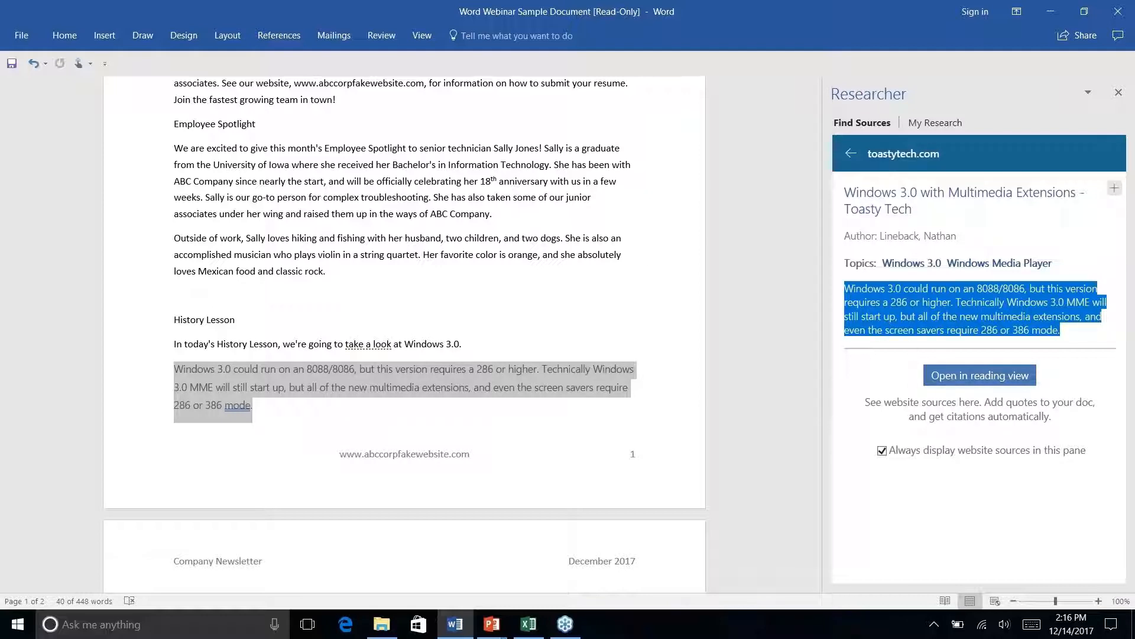
Step: Read the Toasty Tech article in reading view and select its paragraph beginning "Windows 3.0 could run on an 8088/8086"
click(963, 379)
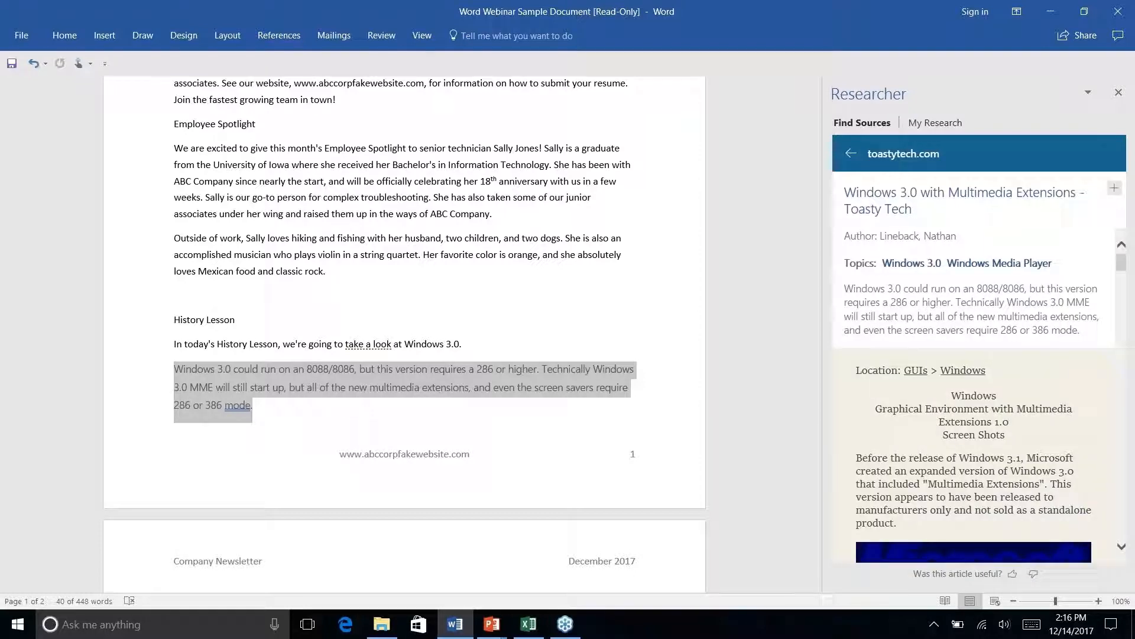
scroll(1039, 294, down, 10)
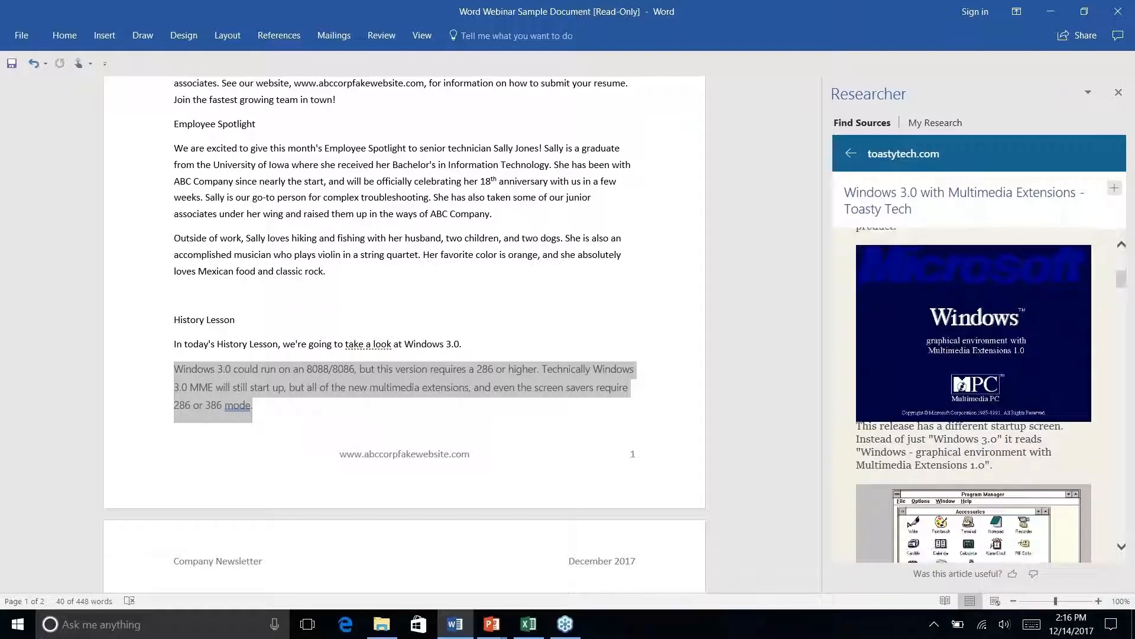
scroll(974, 395, down, 3)
scroll(974, 395, up, 10)
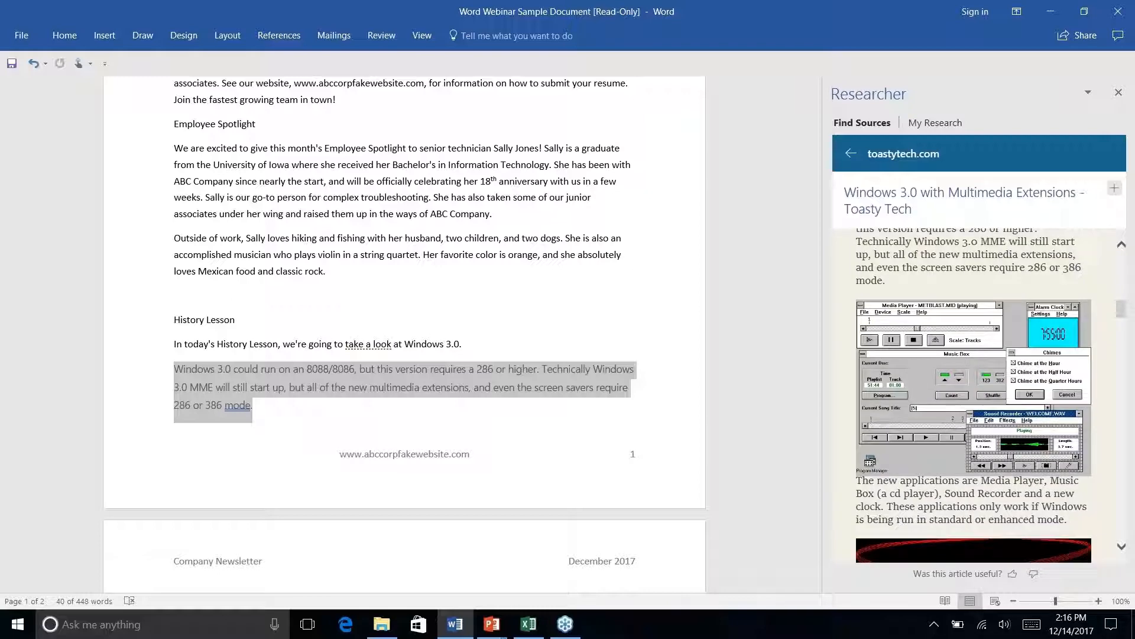
scroll(974, 395, down, 8)
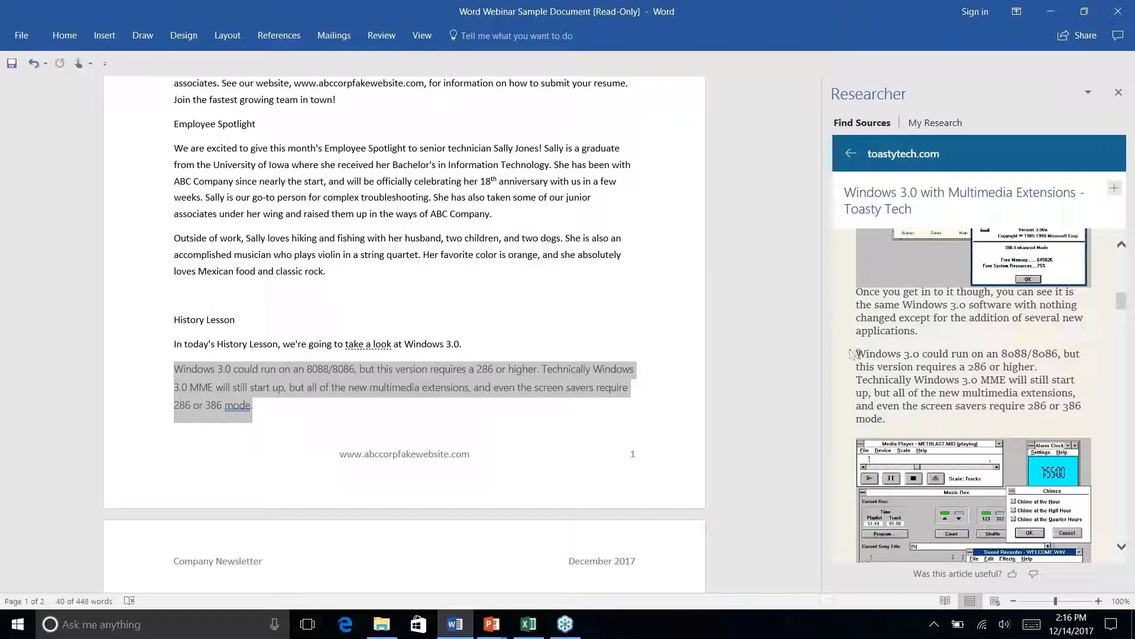
drag(856, 353, 954, 416)
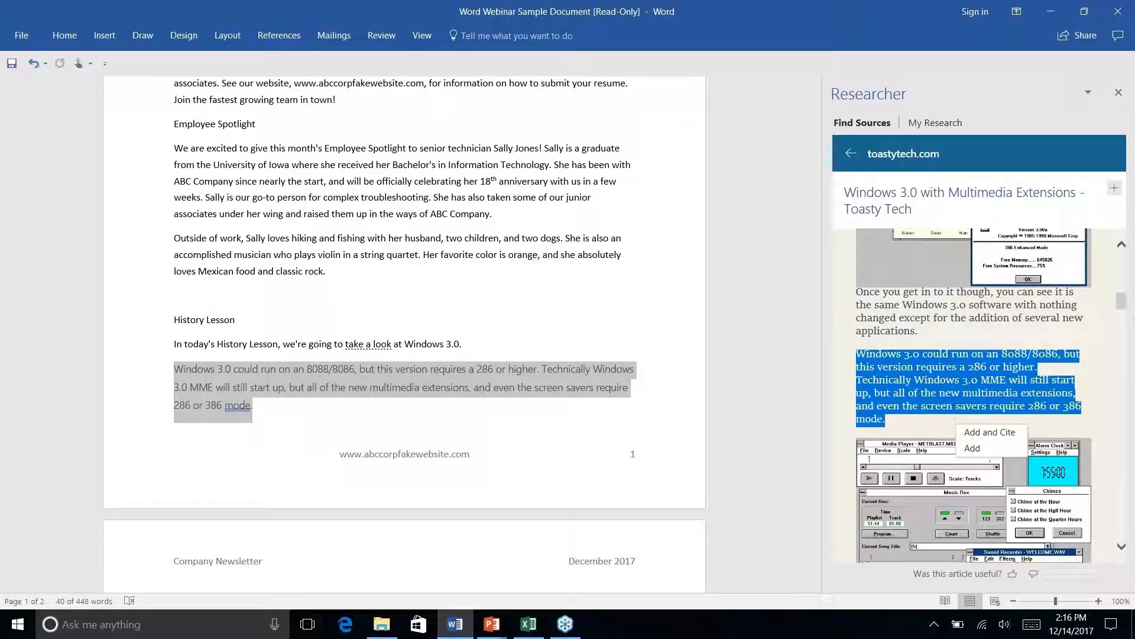
Step: Add the article's paragraph beginning "The media player is capable of playing" to the History Lesson section together with its citation
scroll(954, 416, up, 3)
scroll(974, 396, down, 8)
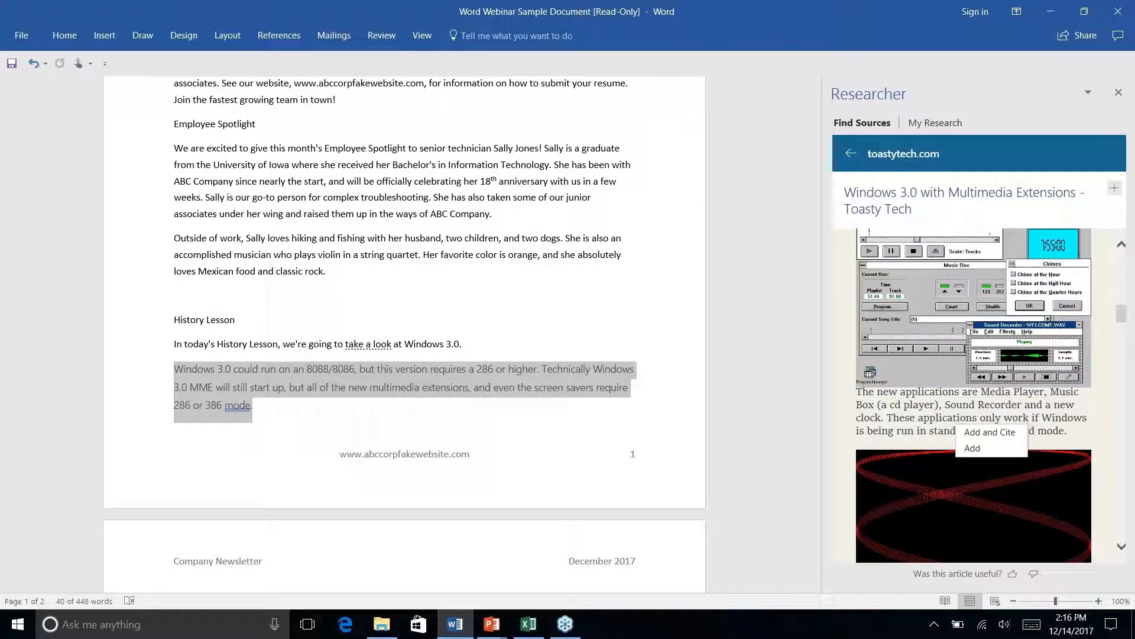
scroll(974, 397, down, 4)
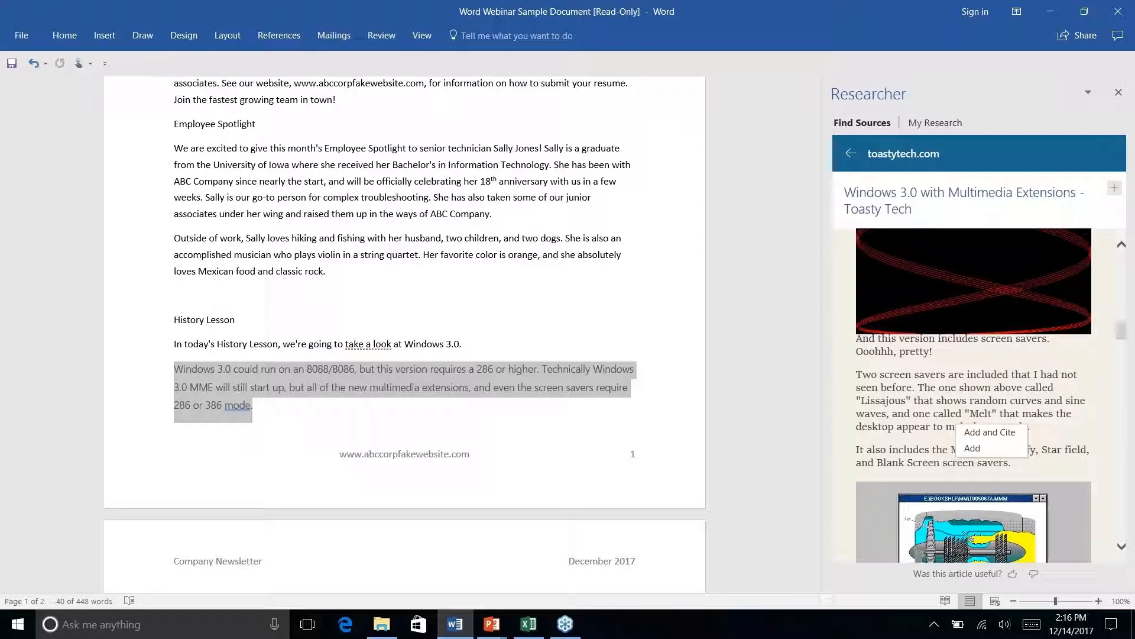
scroll(890, 382, down, 4)
scroll(890, 382, up, 1)
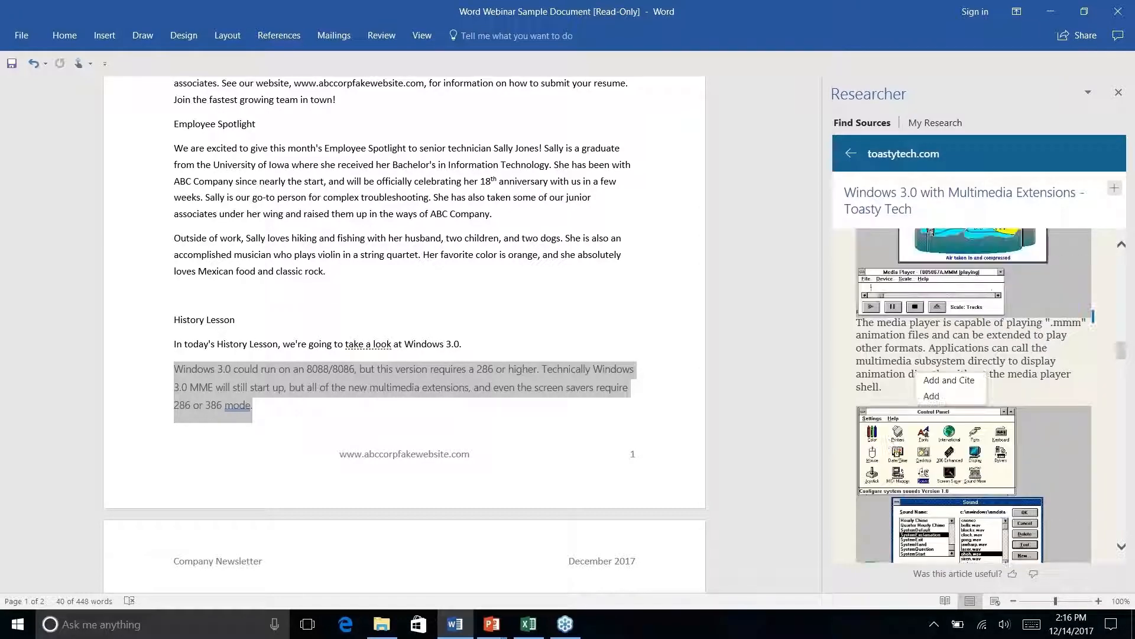
drag(857, 322, 909, 387)
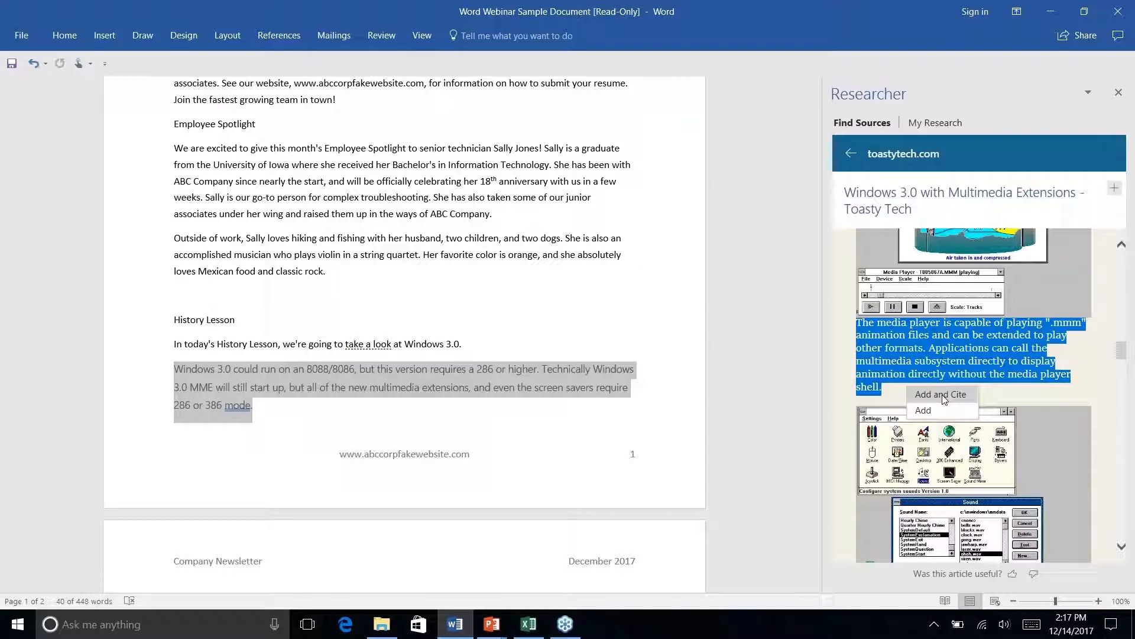
click(941, 394)
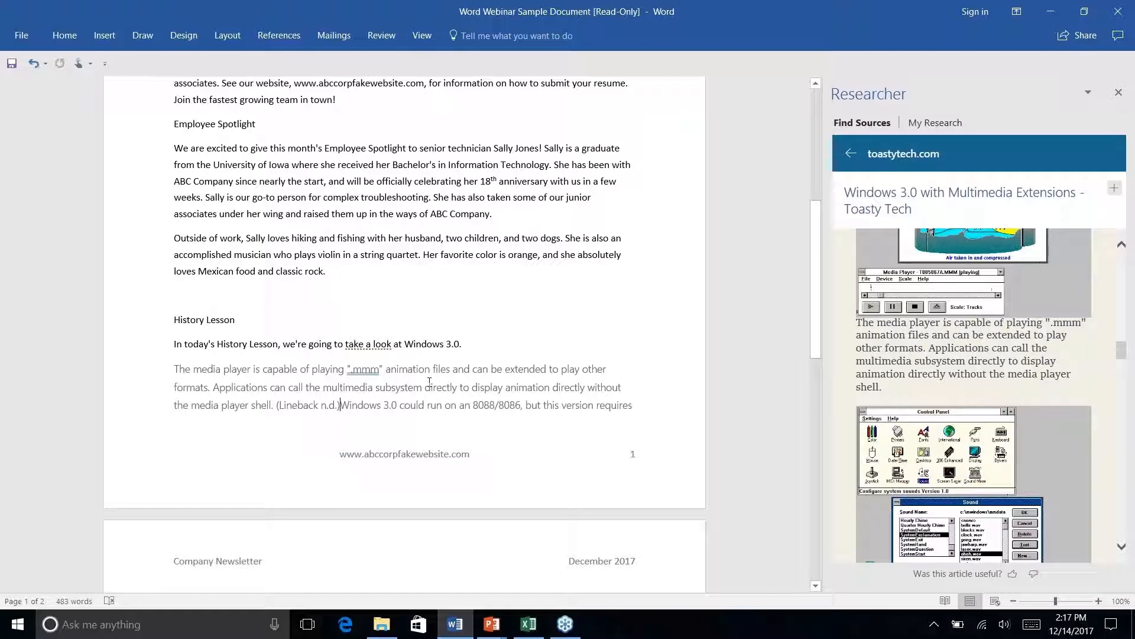
Step: Change the document's citation style to APA Sixth Edition
scroll(429, 382, up, 1)
scroll(430, 381, down, 4)
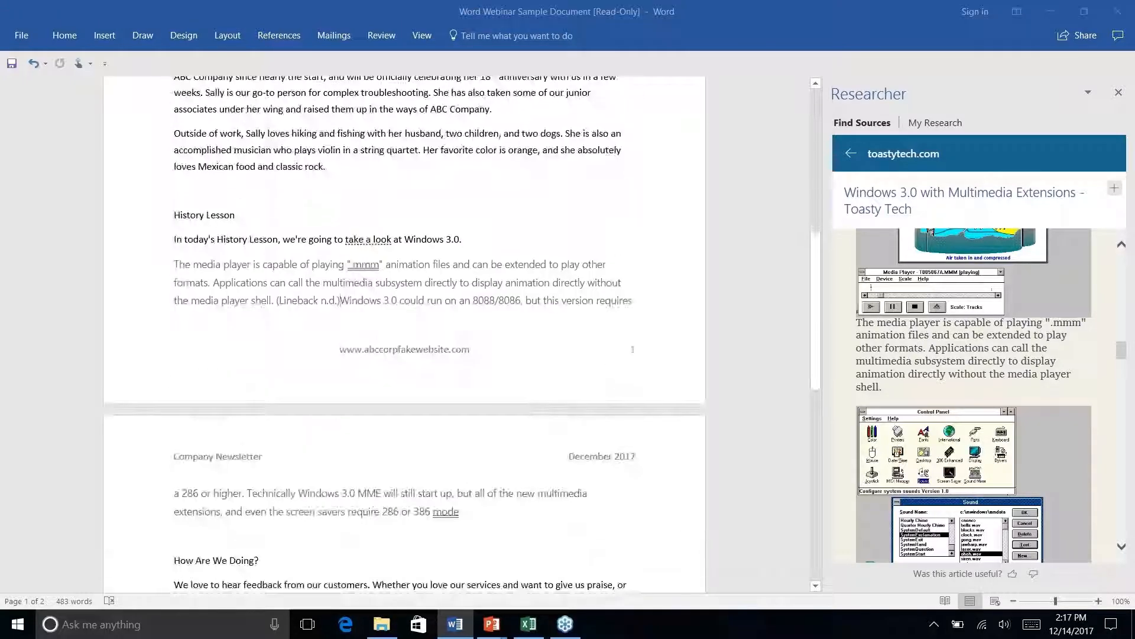
scroll(429, 382, down, 4)
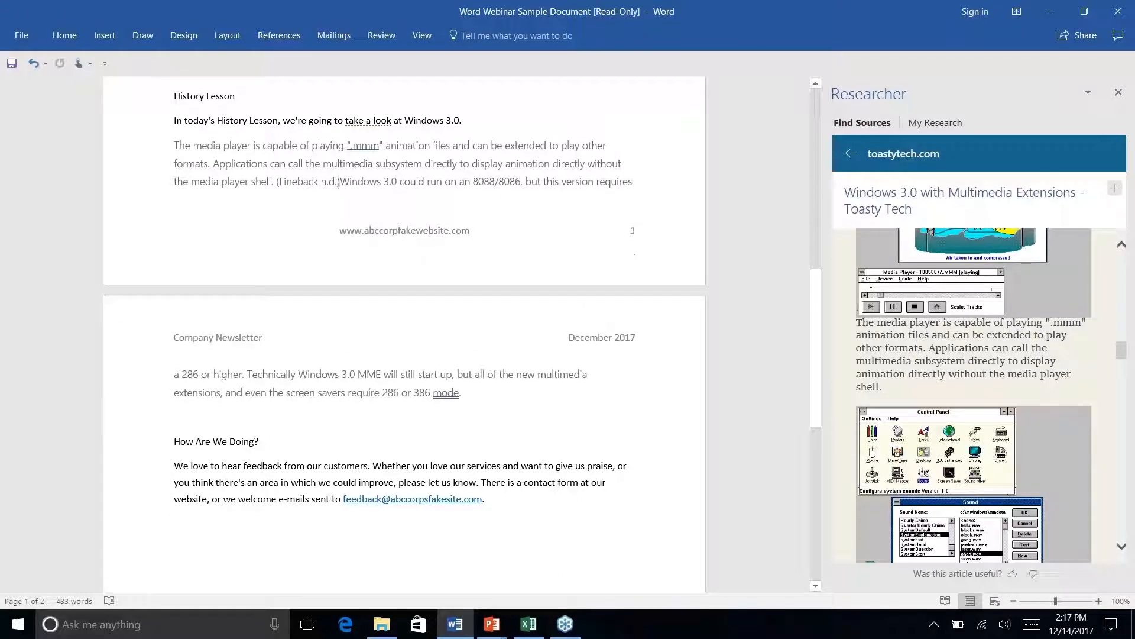
click(279, 35)
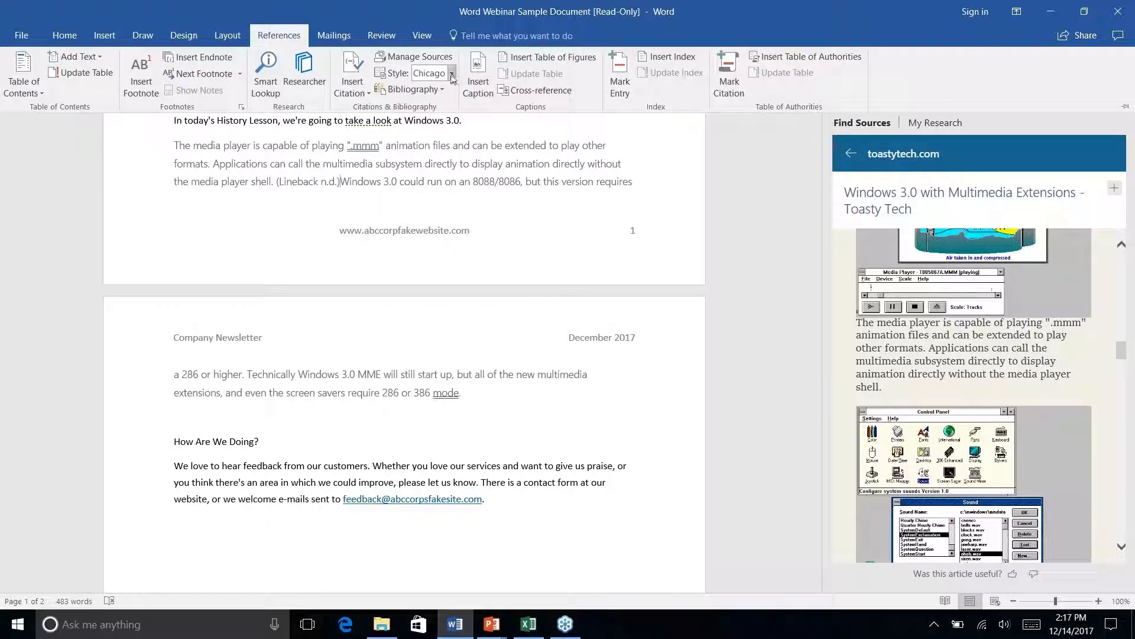
click(453, 72)
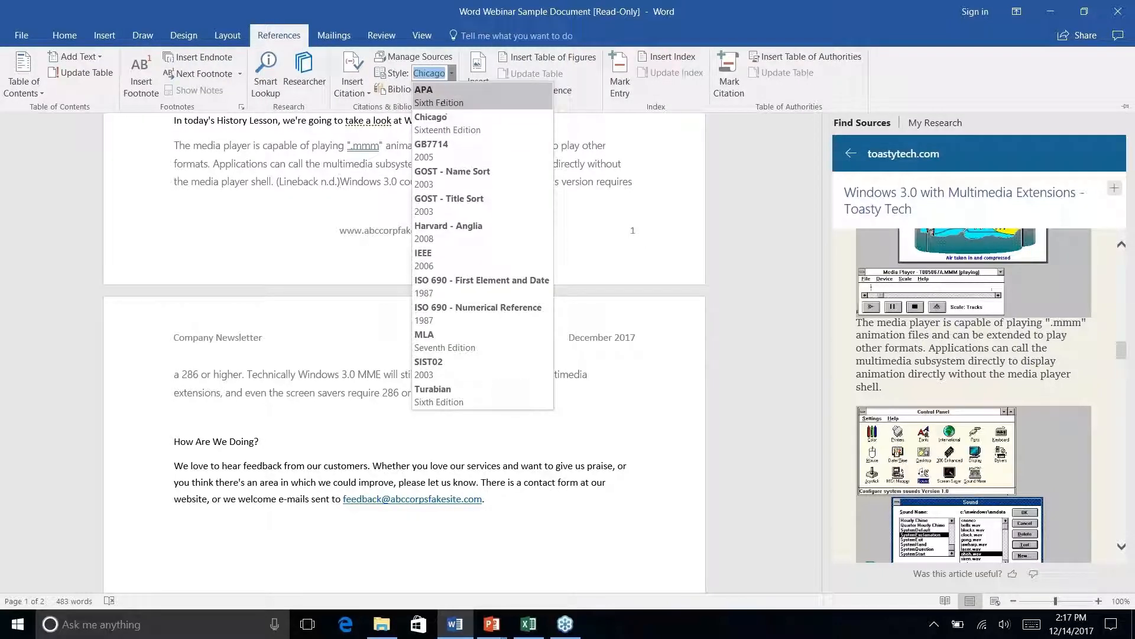
click(429, 92)
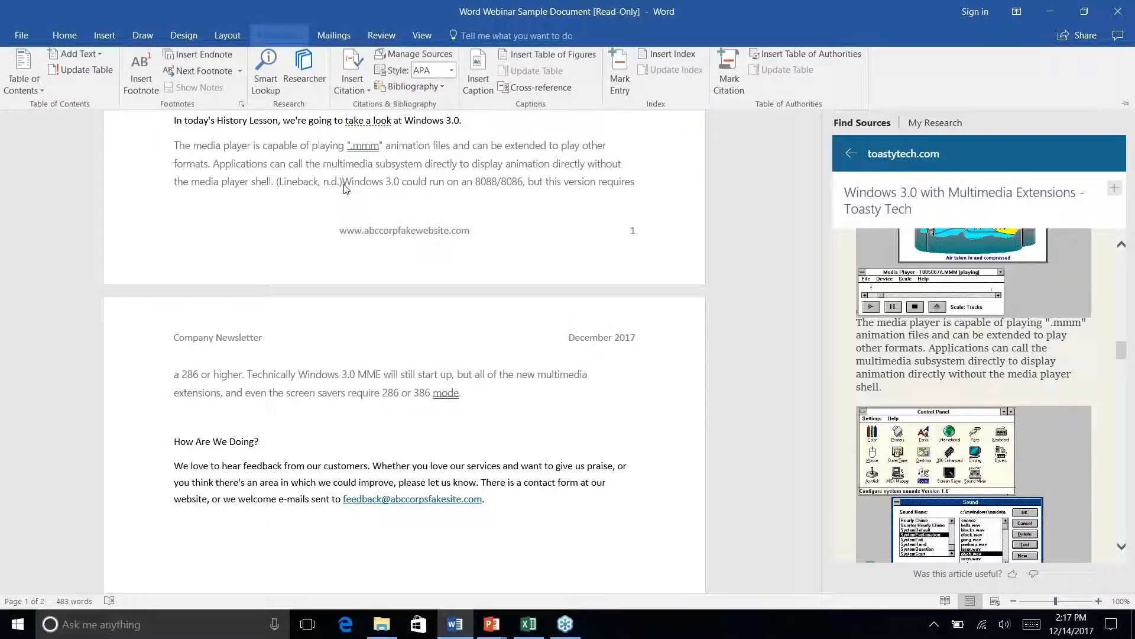
Step: Open the source details of the inserted citation, review the source type and bibliography fields, and cancel without changes
click(305, 182)
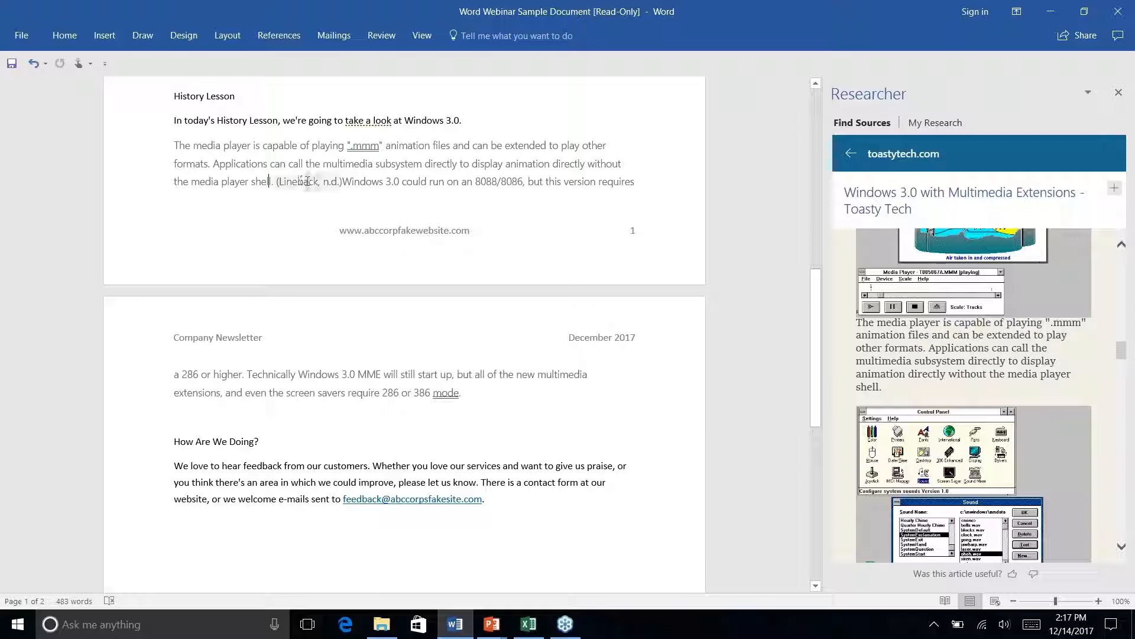
click(340, 184)
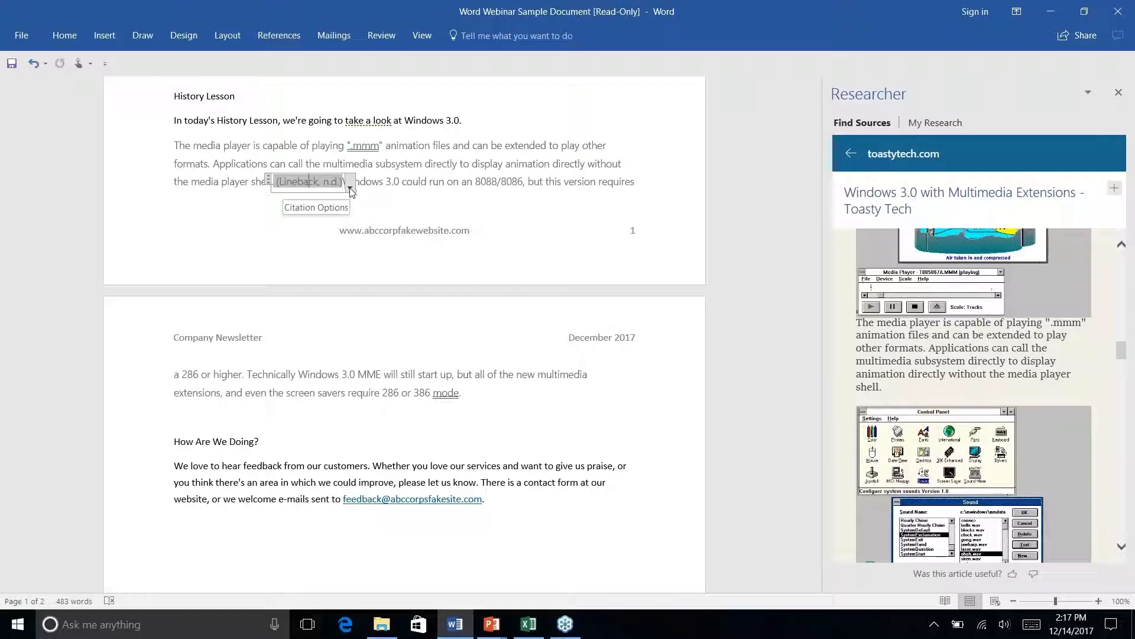
click(350, 188)
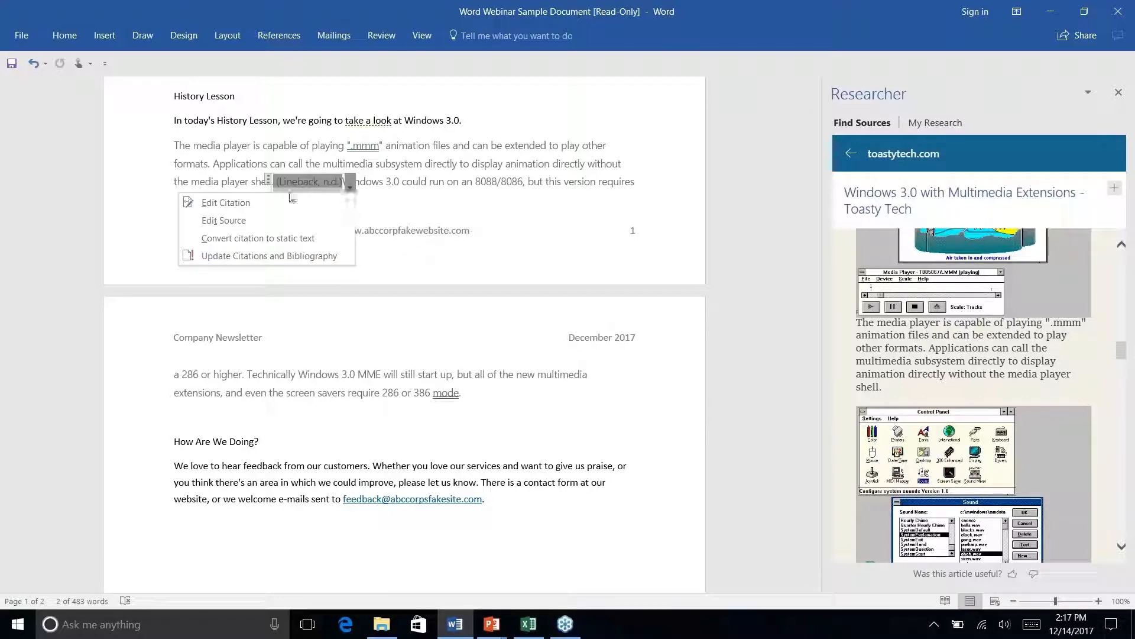
click(250, 221)
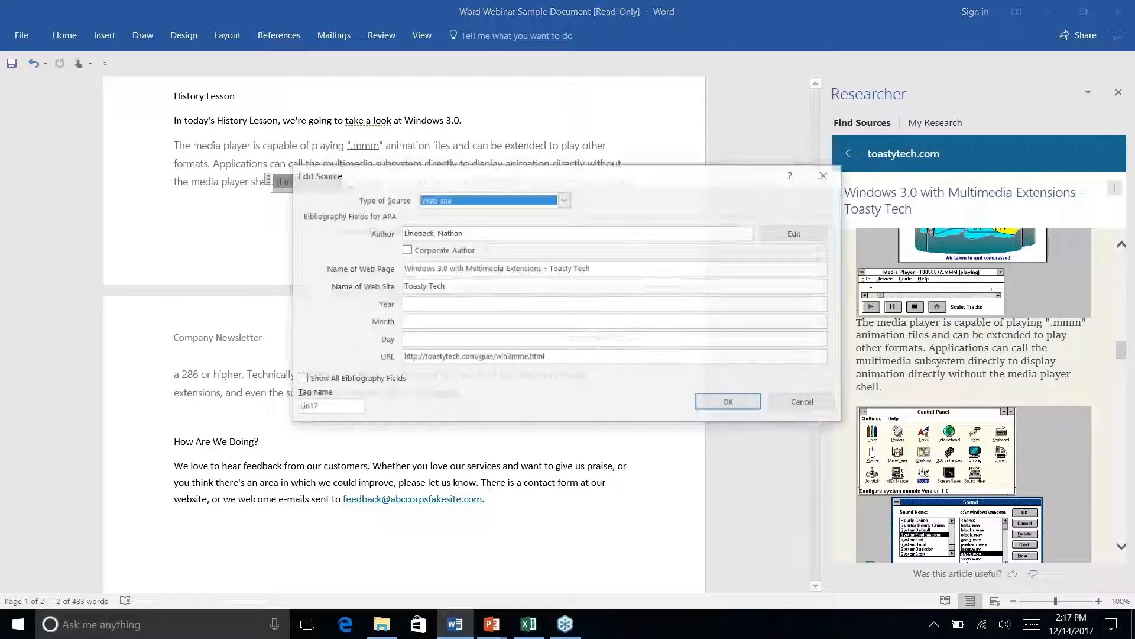
click(565, 200)
click(618, 209)
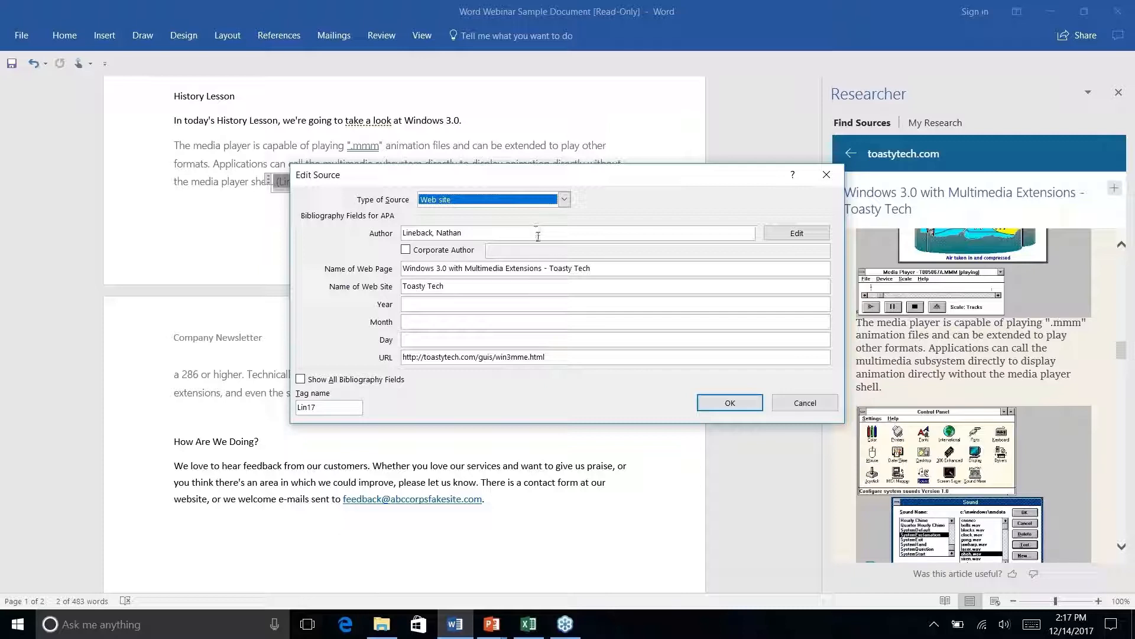
click(804, 404)
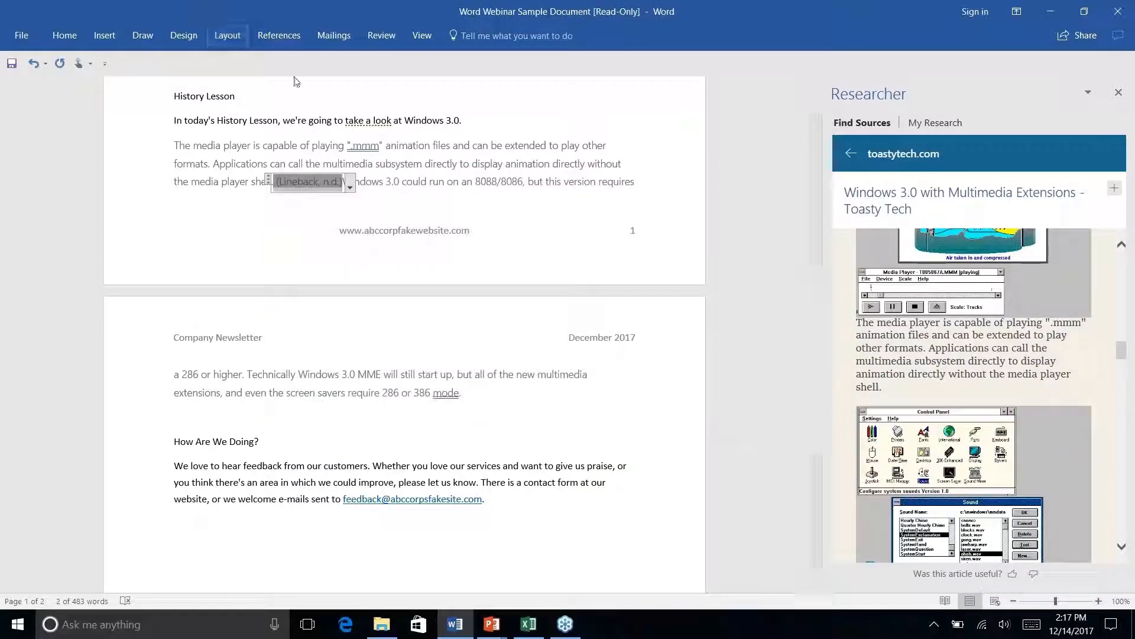
click(279, 35)
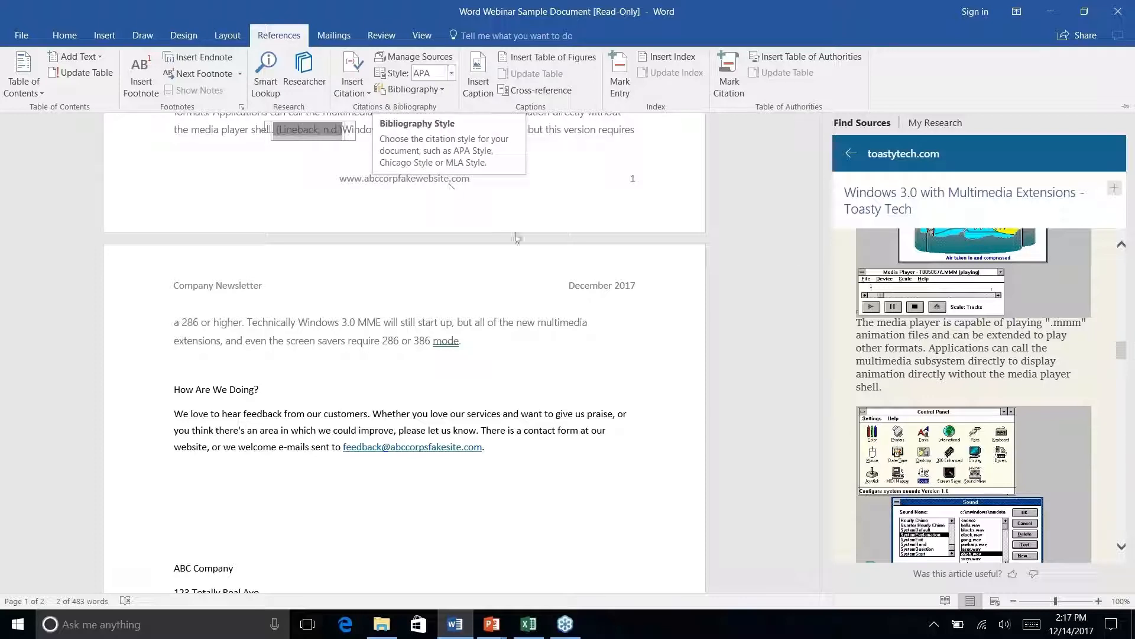
Step: Insert the built-in References bibliography after the last sentence of the History Lesson section, ending in "386 mode."
key(ctrl+F1)
scroll(532, 236, up, 5)
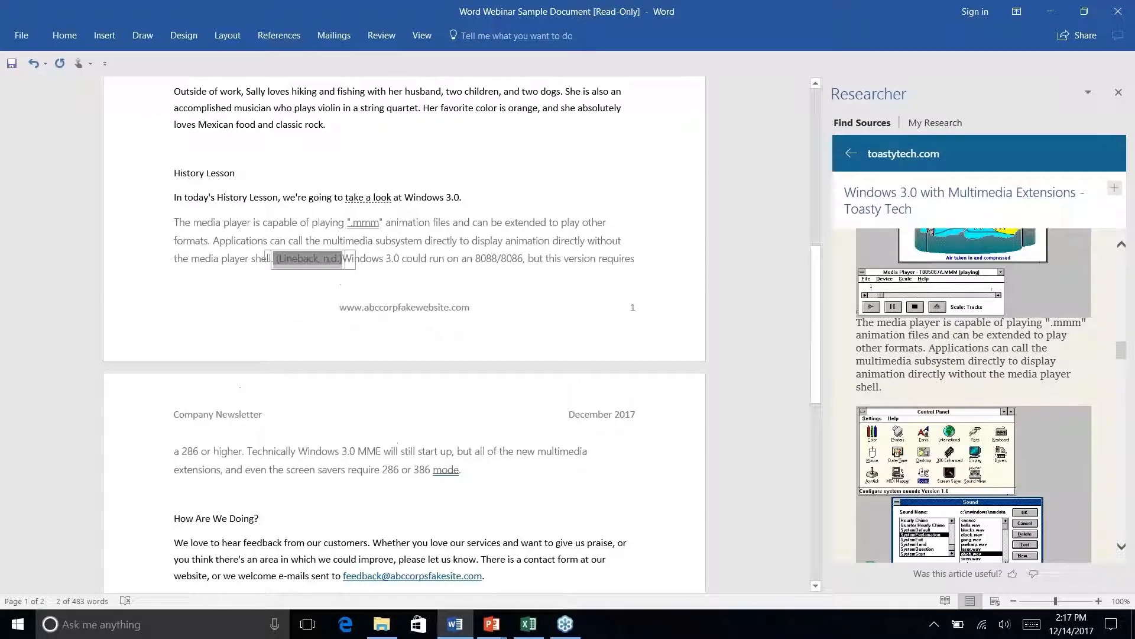
click(518, 219)
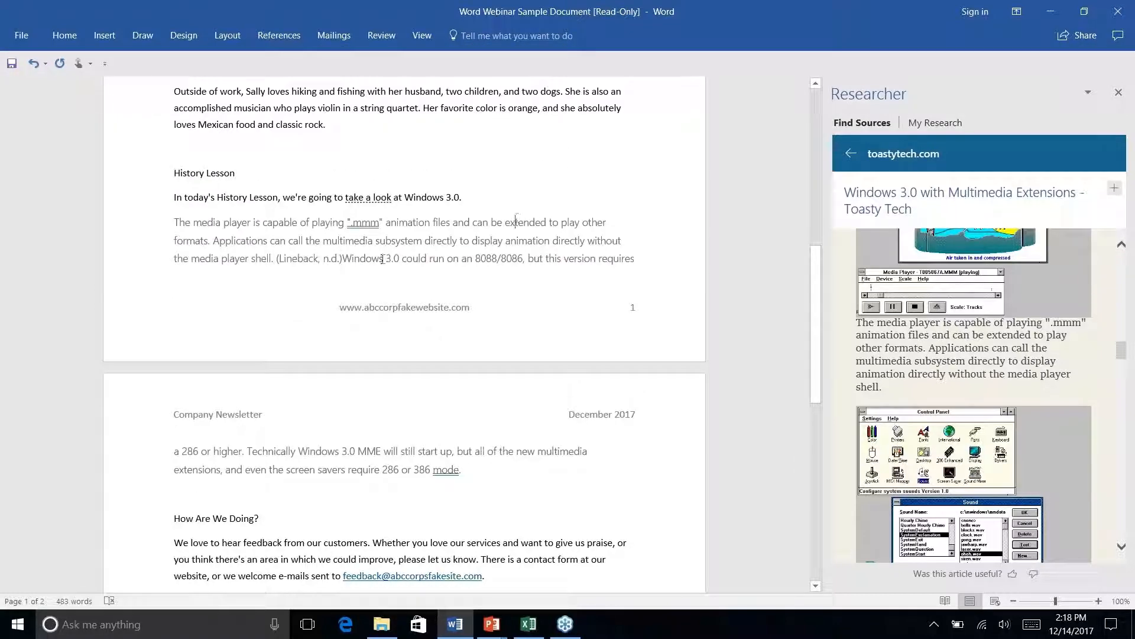
click(290, 39)
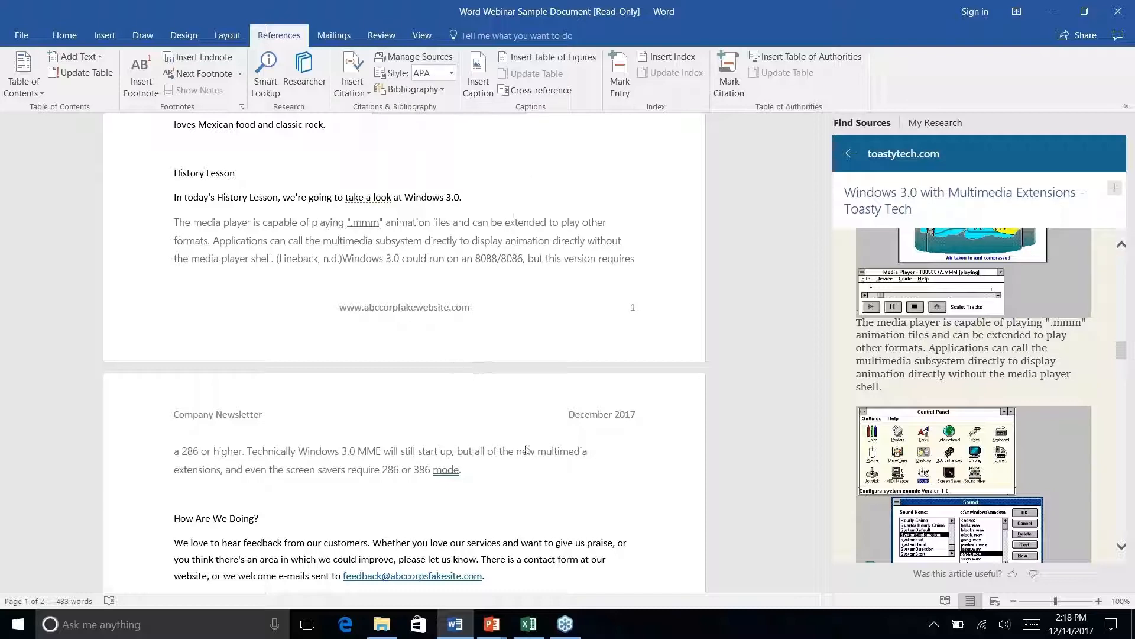
click(448, 469)
right_click(464, 471)
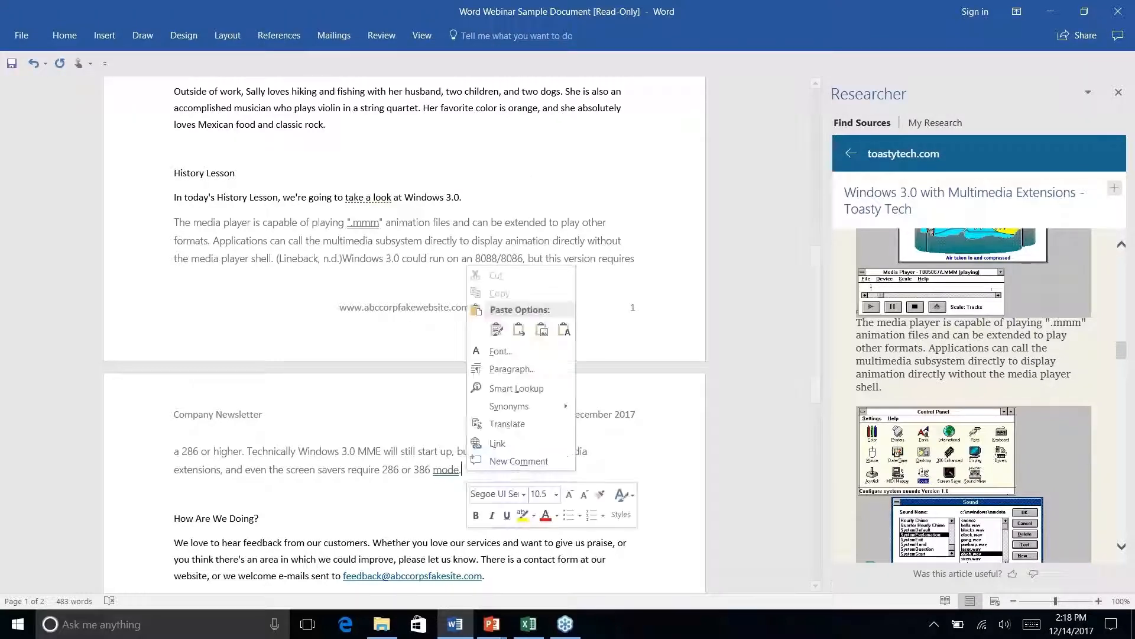
click(468, 472)
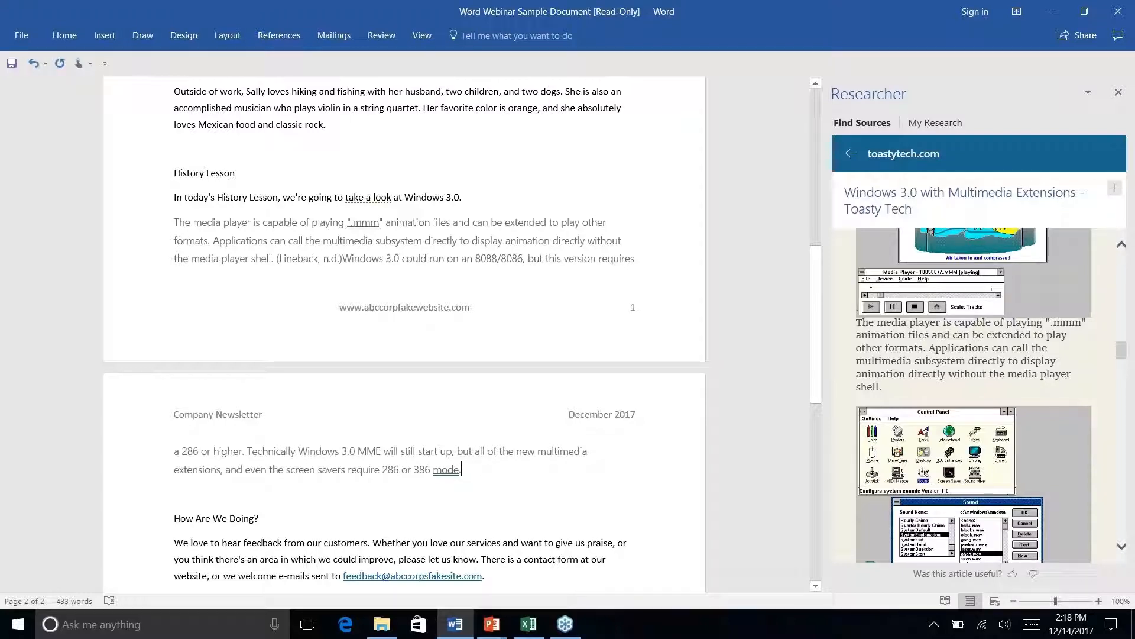
click(287, 40)
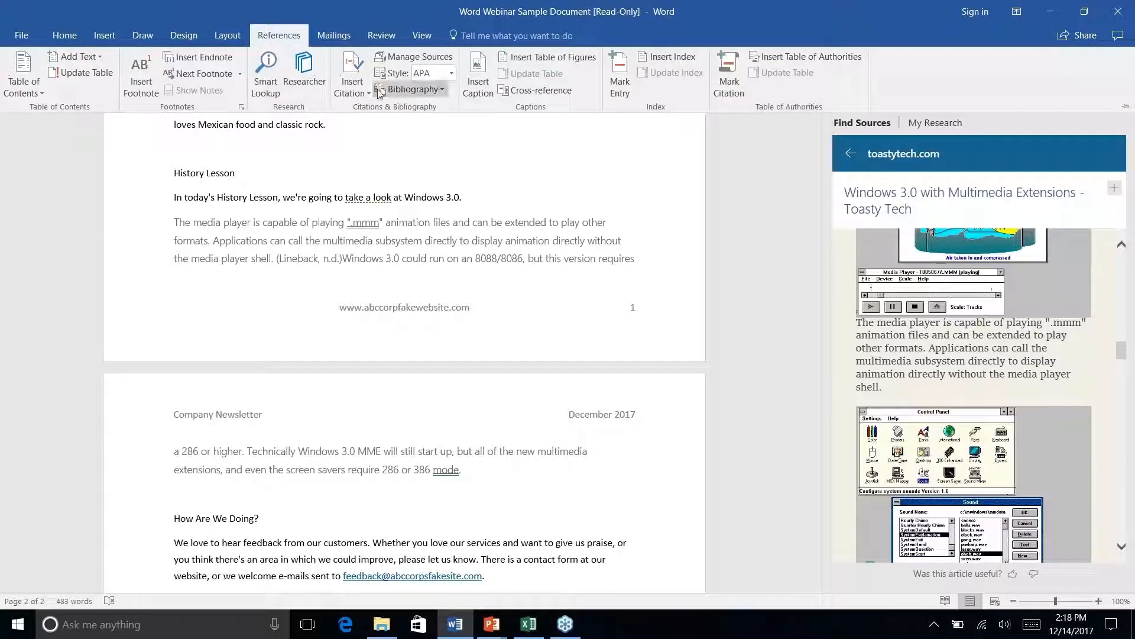
click(441, 89)
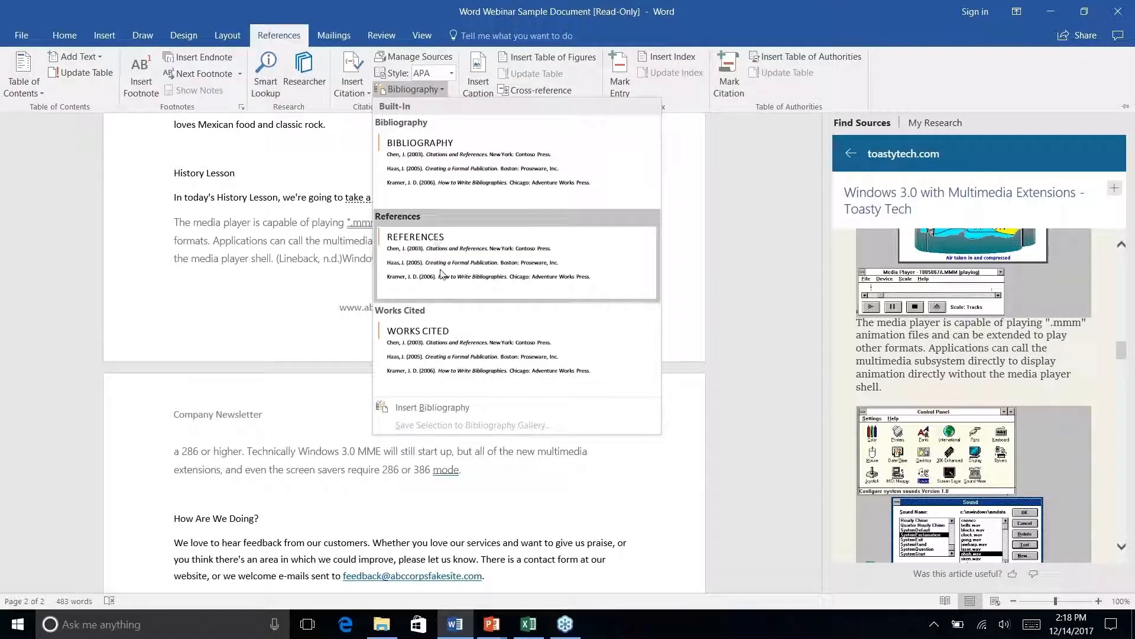
click(441, 269)
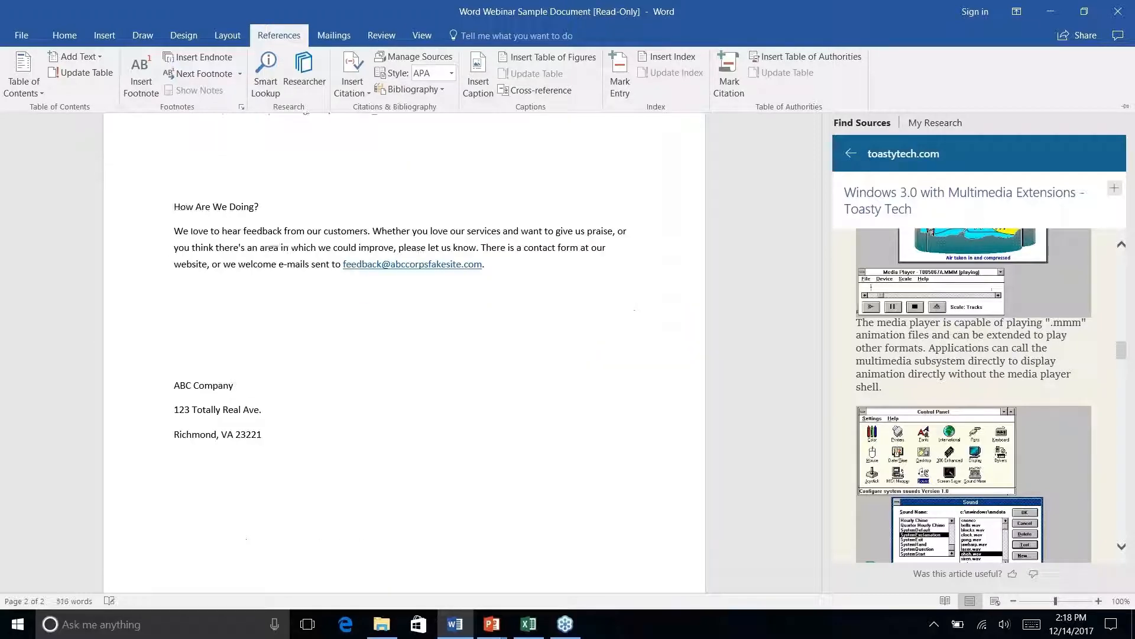
Step: Examine the inserted References list and compare its entries with the citation in the History Lesson paragraph
scroll(404, 331, up, 10)
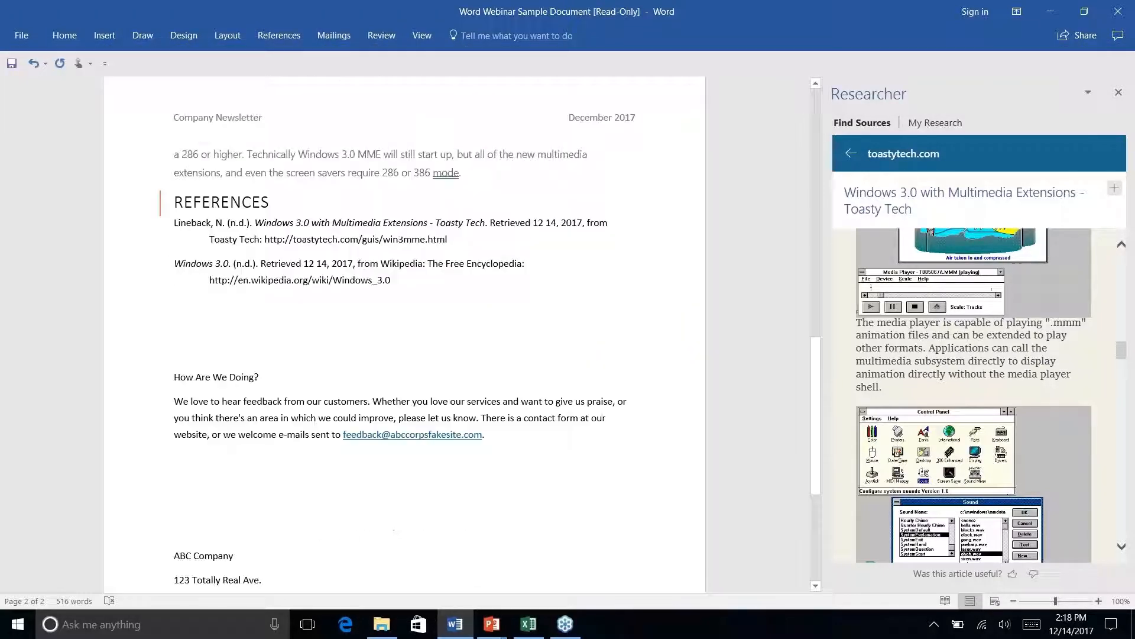
scroll(402, 220, down, 1)
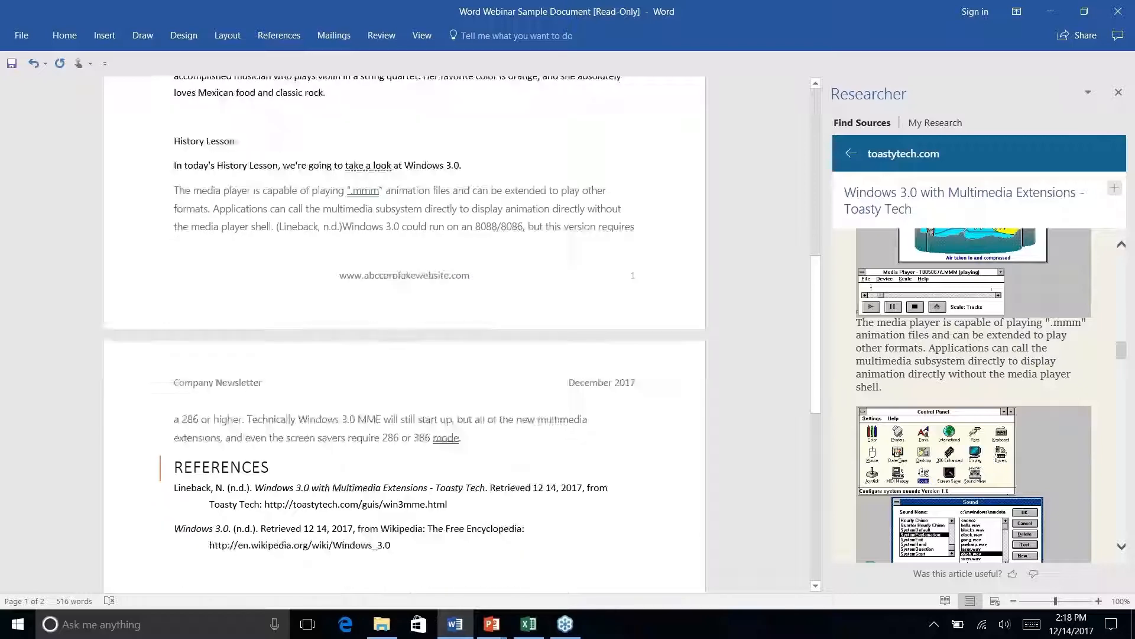
click(332, 224)
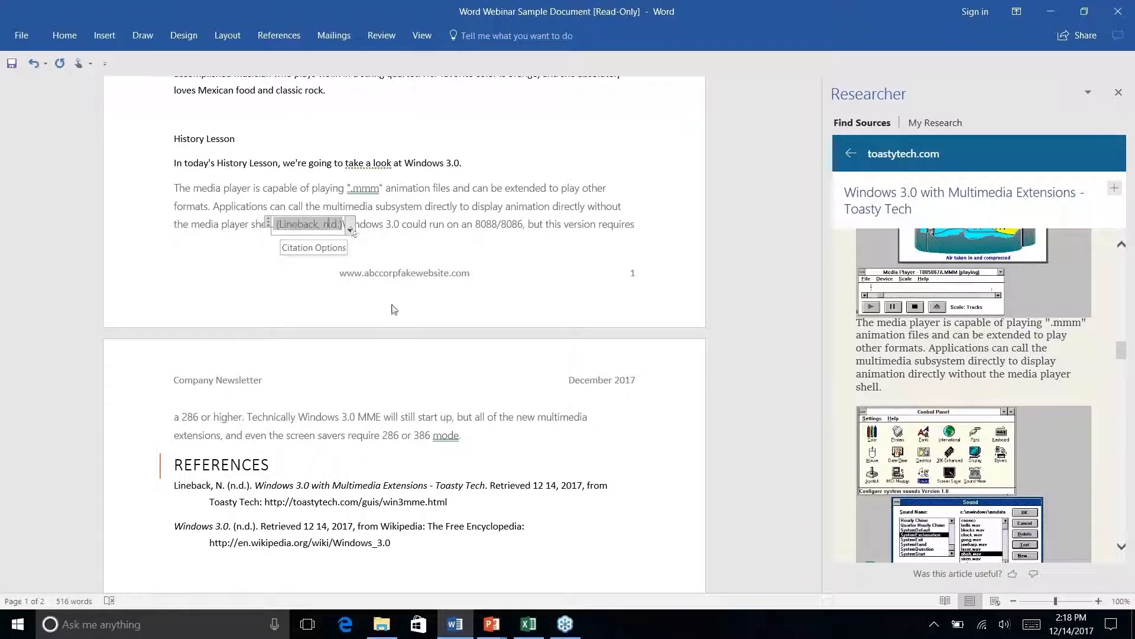
right_click(412, 416)
click(412, 415)
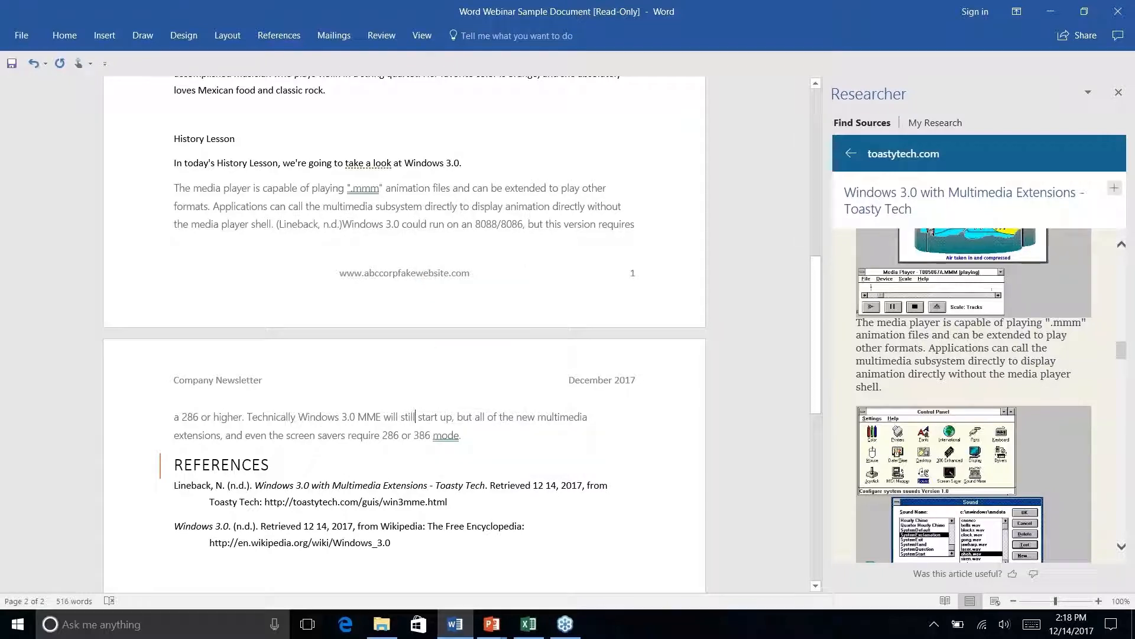
scroll(412, 416, down, 3)
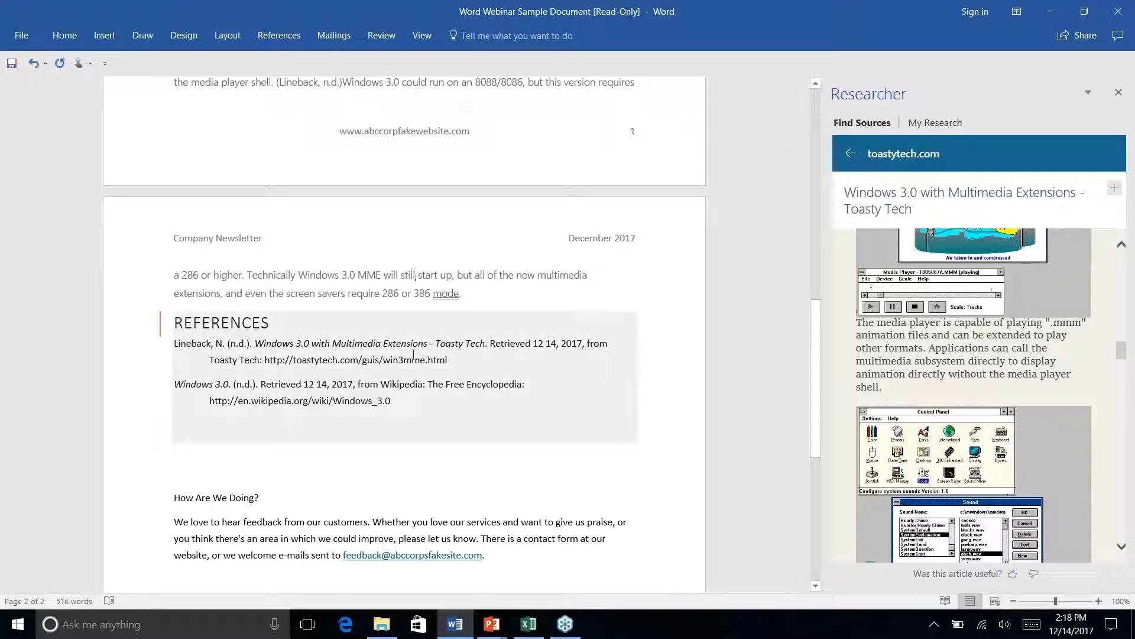
scroll(407, 401, down, 1)
scroll(407, 332, down, 3)
scroll(407, 332, up, 5)
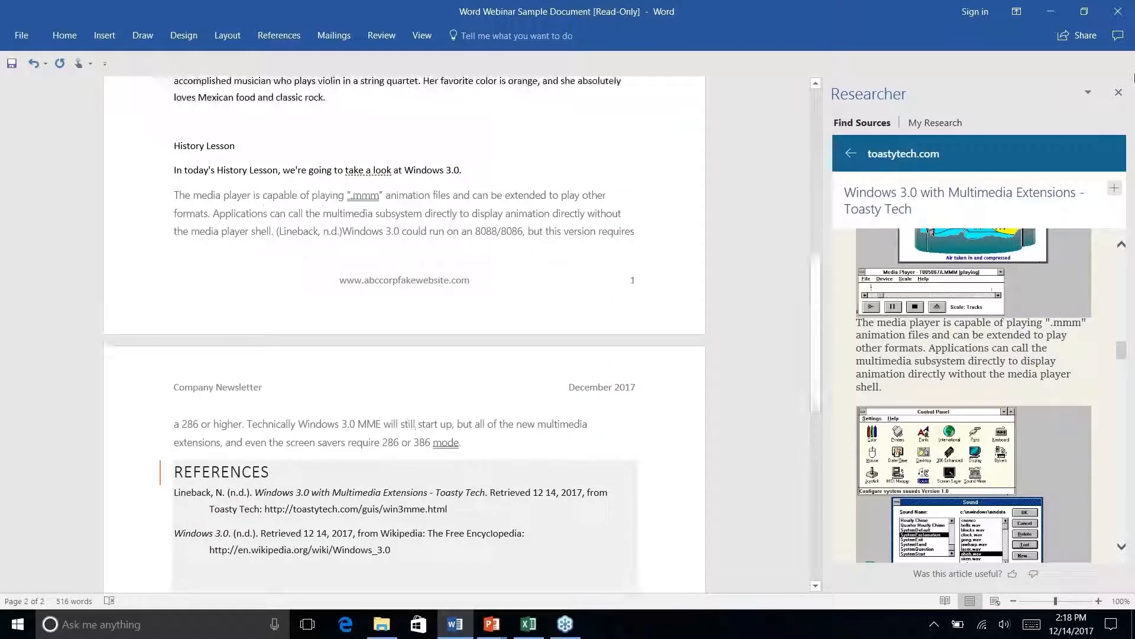
Step: Close and reopen Researcher, view its My Research page for saved research, and close it again
click(1118, 94)
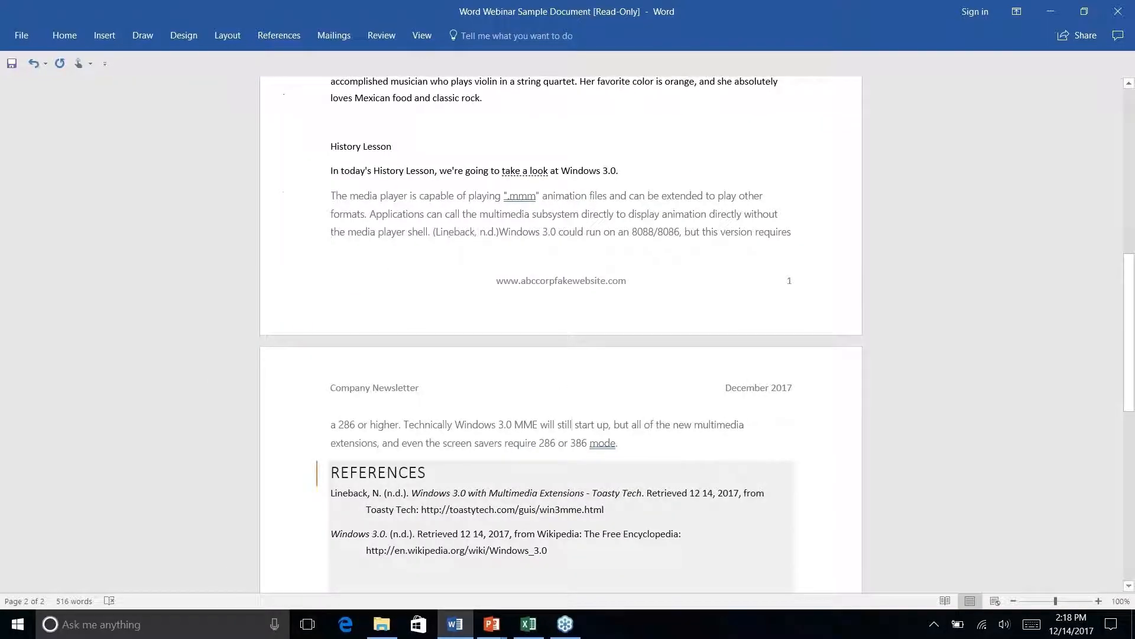
click(279, 35)
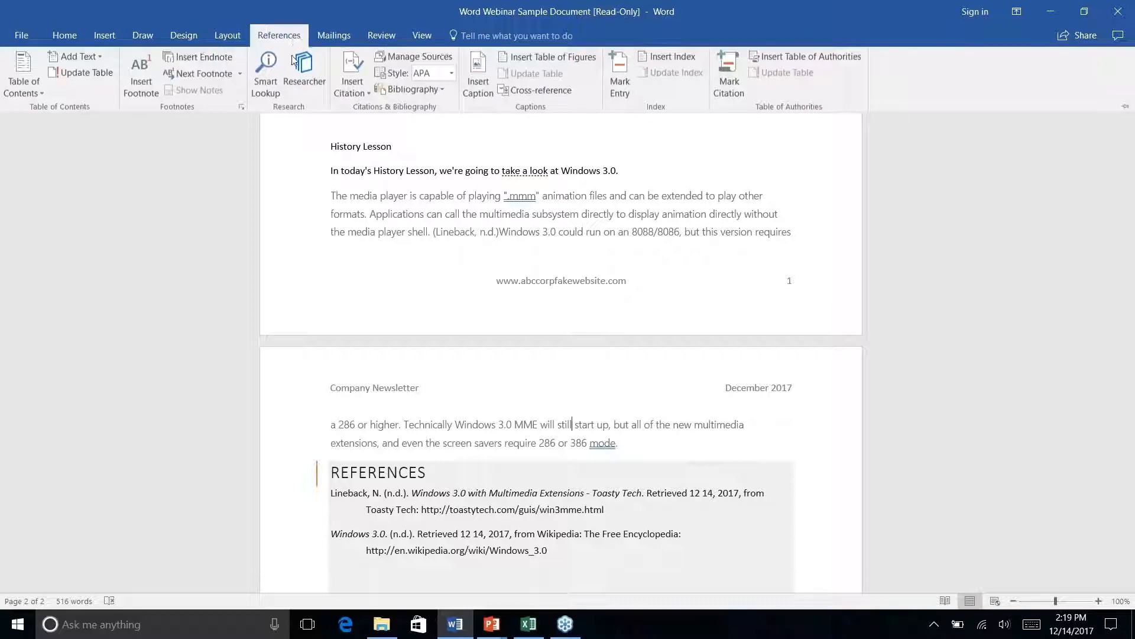
click(300, 80)
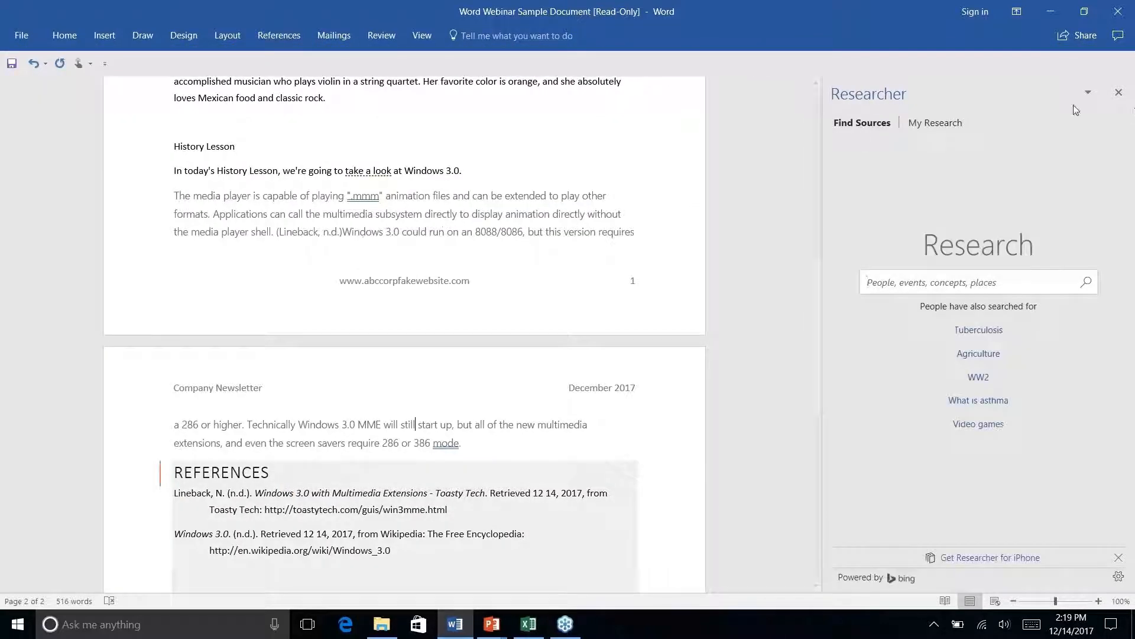
click(923, 127)
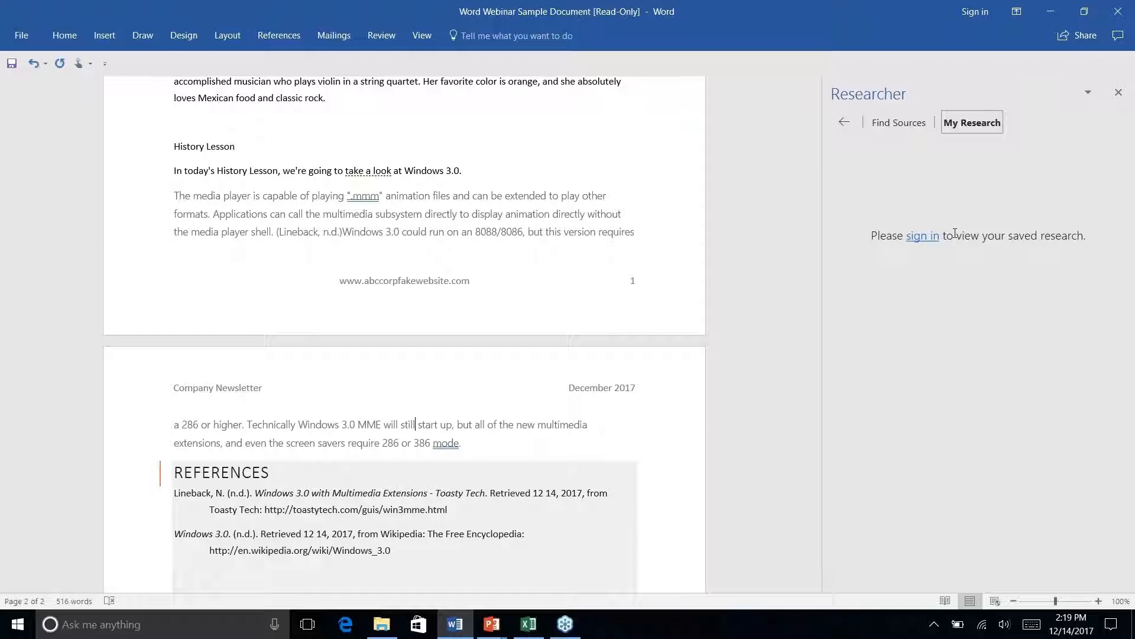
click(1119, 95)
scroll(561, 331, down, 4)
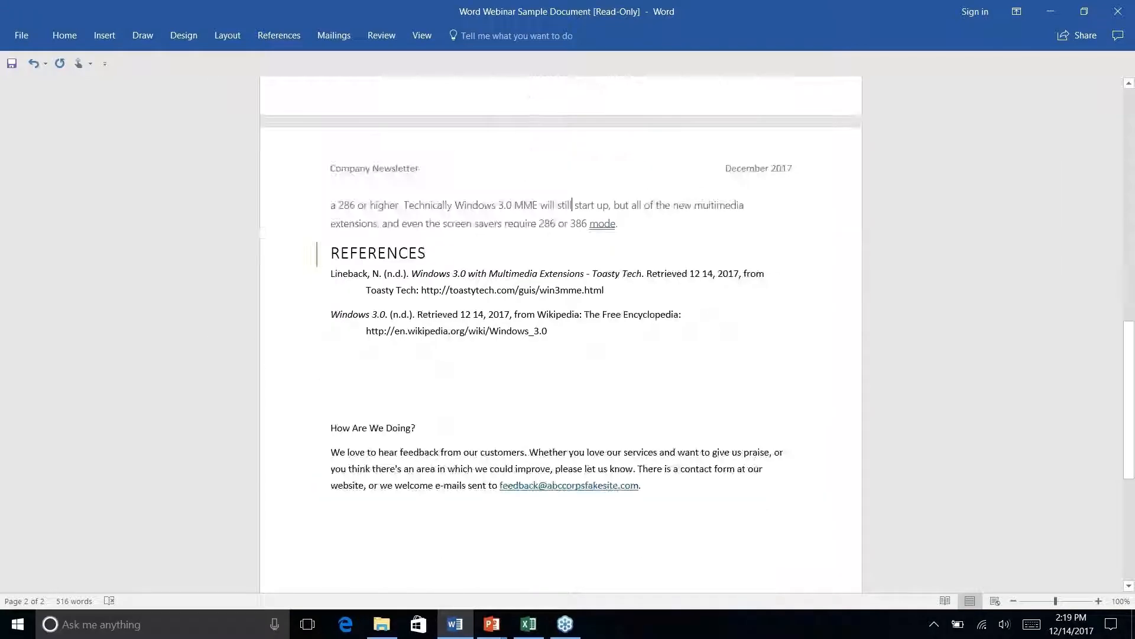
scroll(560, 331, up, 10)
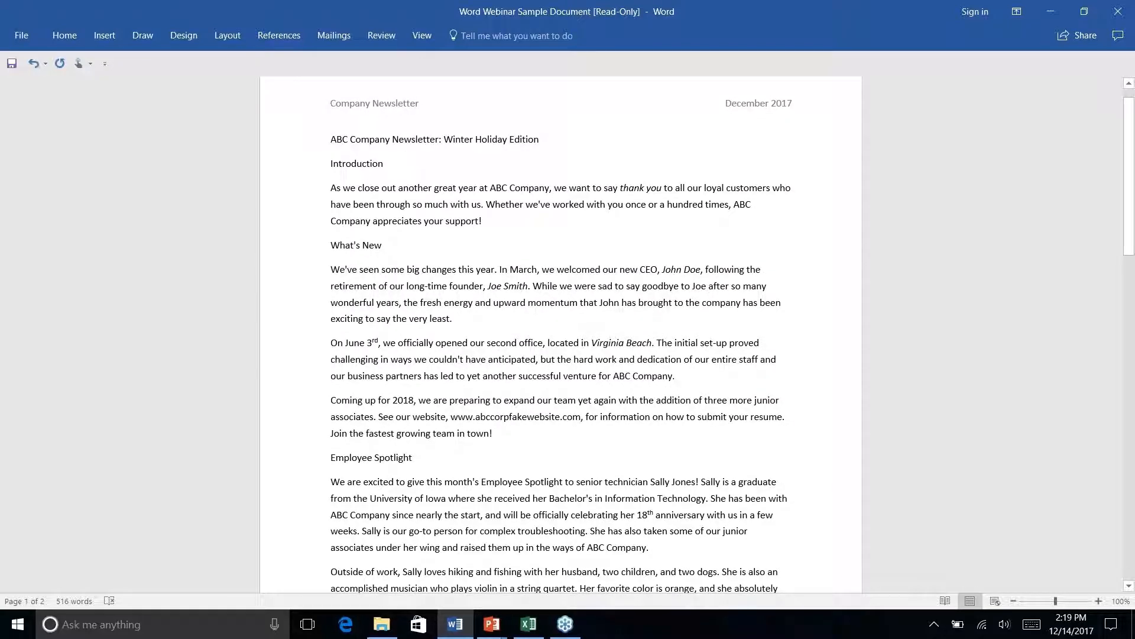
scroll(561, 331, down, 5)
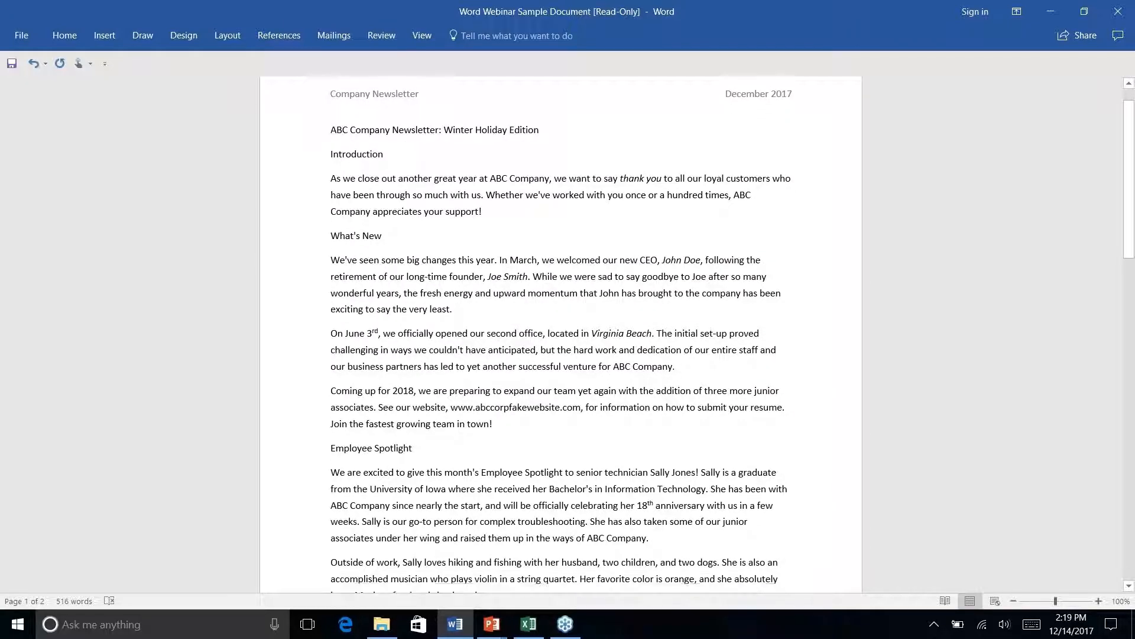
scroll(572, 266, down, 6)
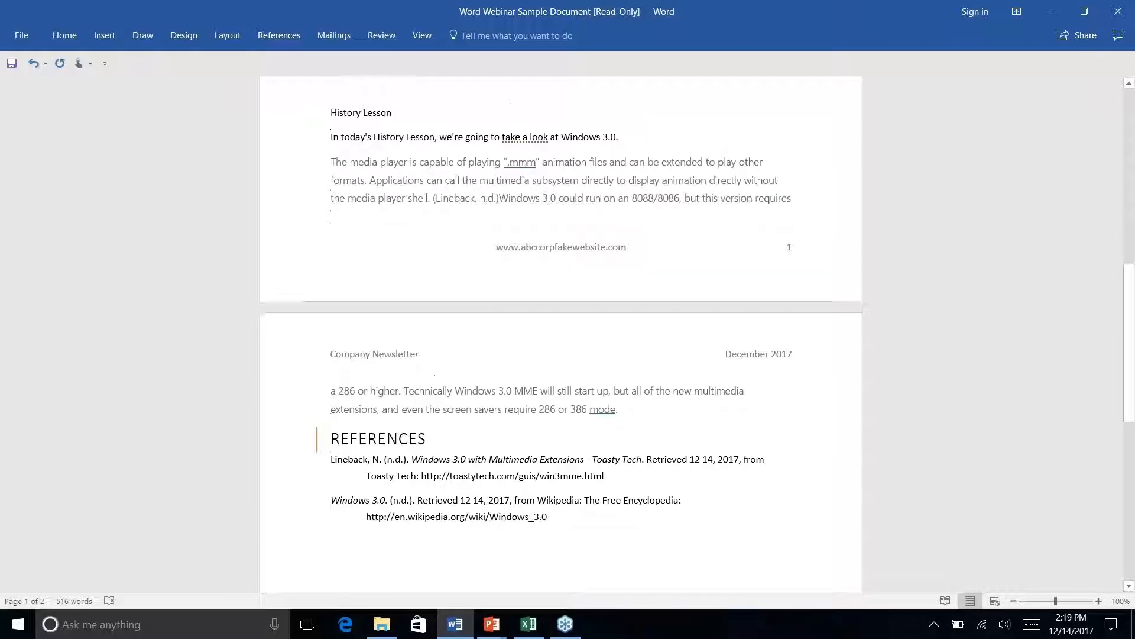
scroll(572, 266, up, 3)
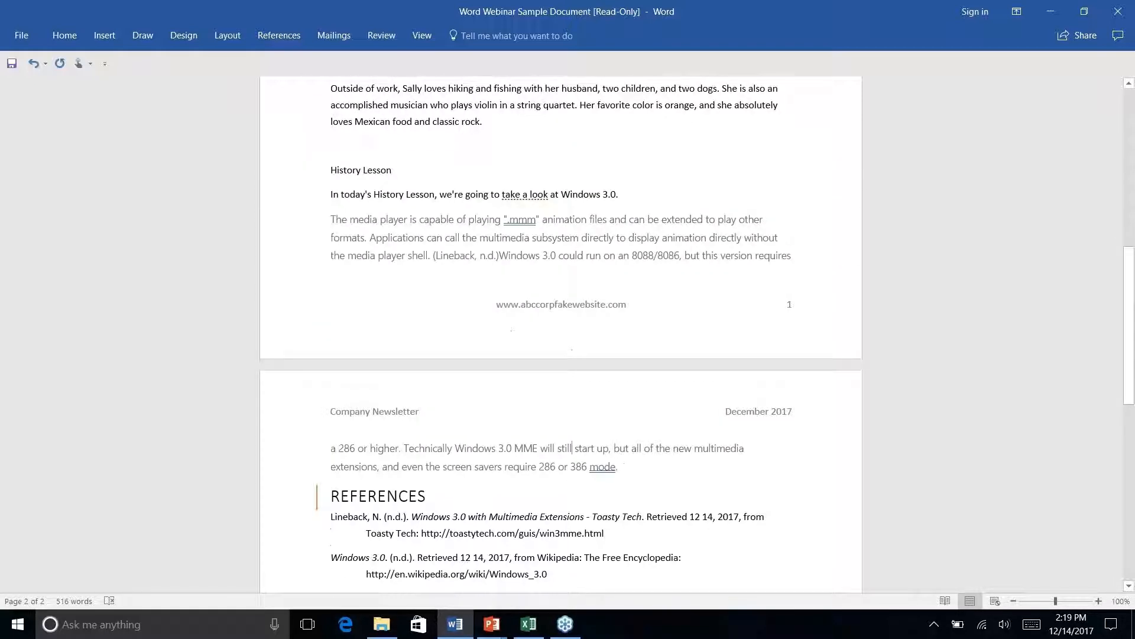
scroll(573, 266, down, 1)
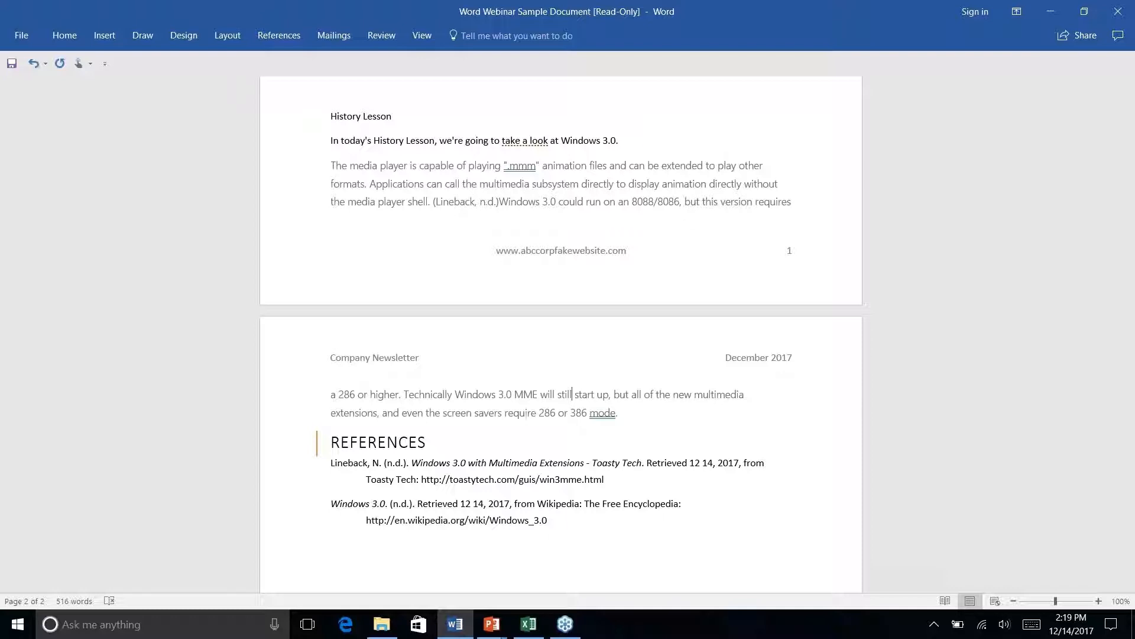
Step: Switch to the PowerPoint slide show, advance to the Quick Parts slide, and return to the Word newsletter
key(alt+Tab)
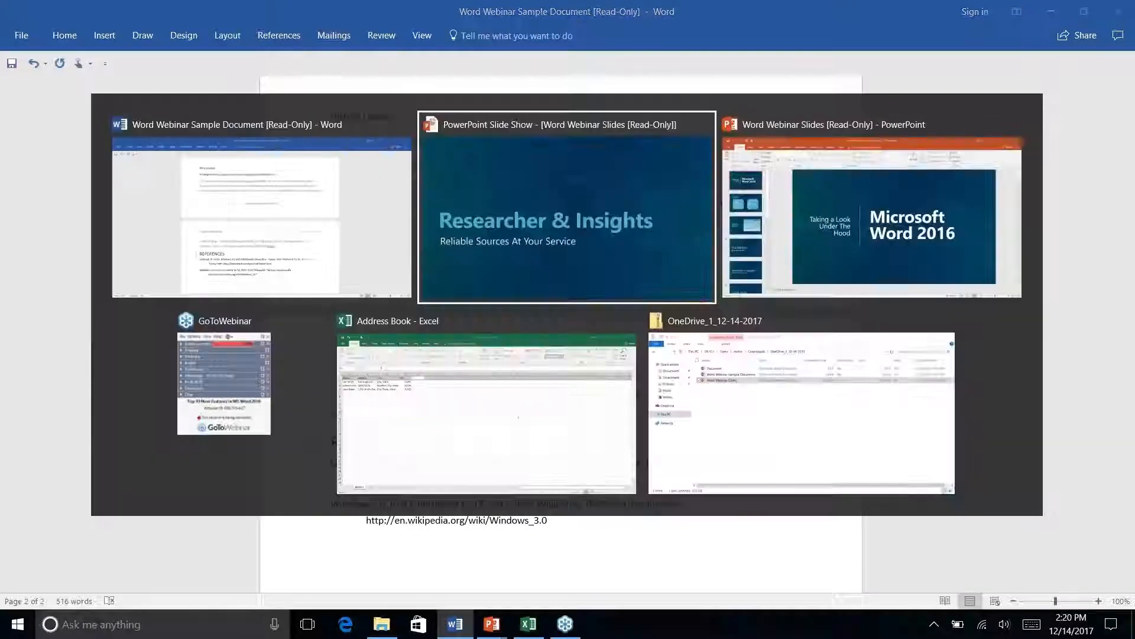
key(Right)
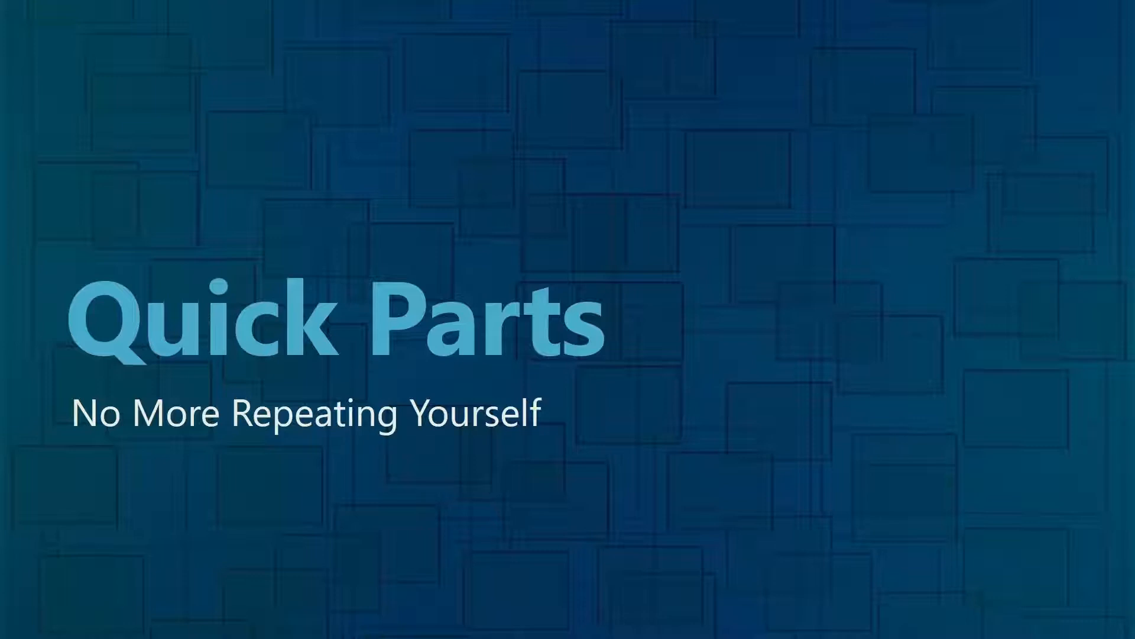
key(alt+Tab)
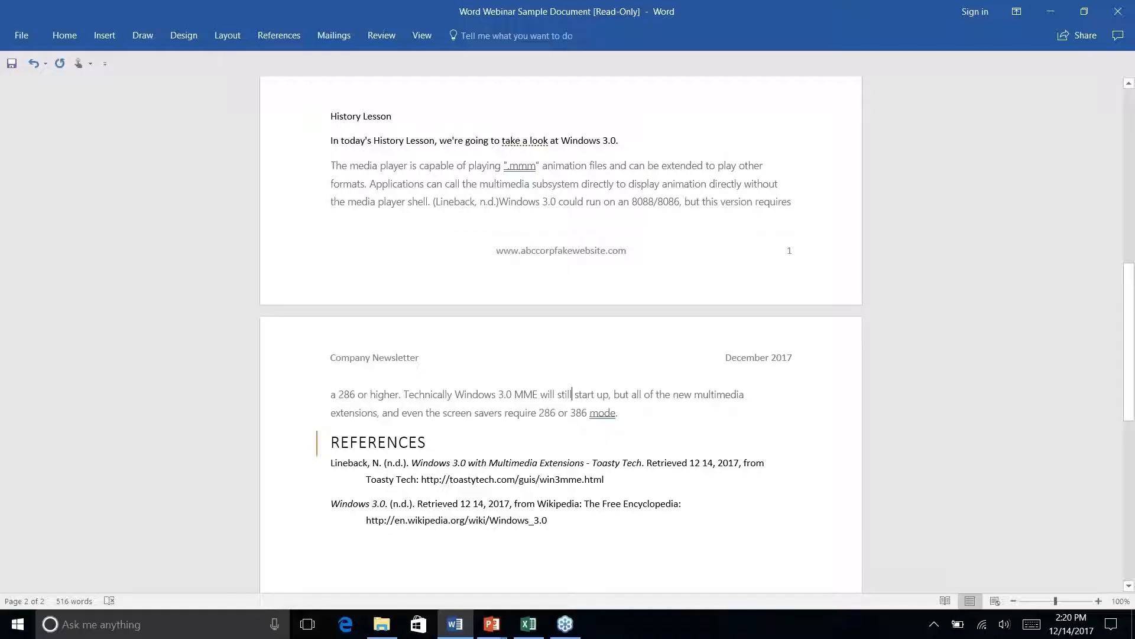
Step: Center the three-line company name and address block at the end of the newsletter
scroll(586, 289, down, 3)
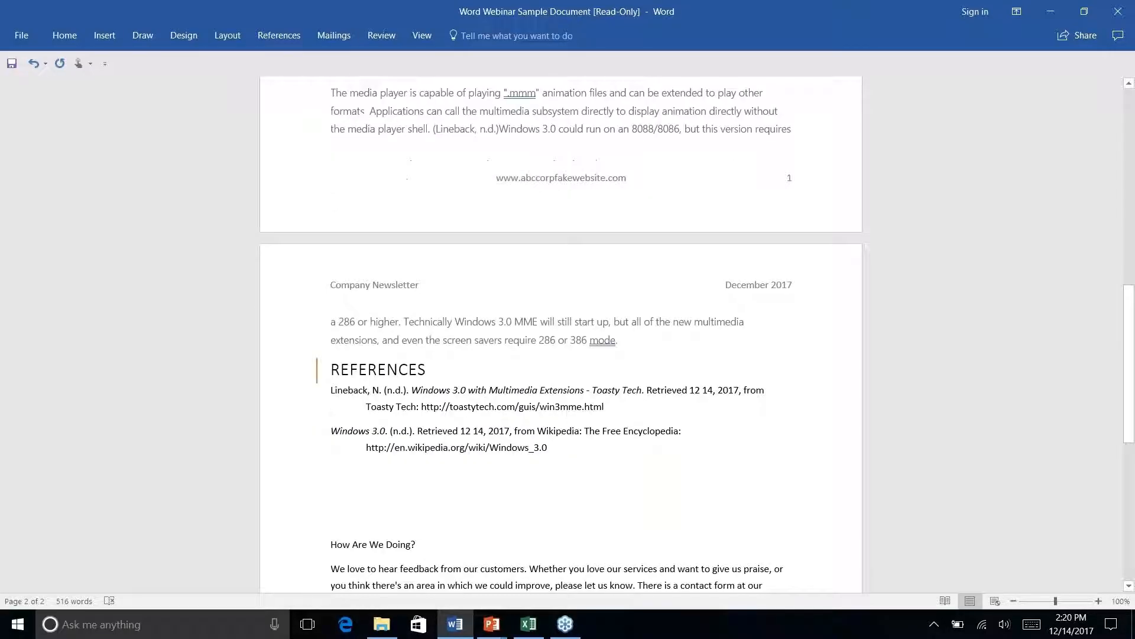
scroll(586, 288, up, 5)
scroll(587, 289, down, 5)
scroll(560, 334, down, 5)
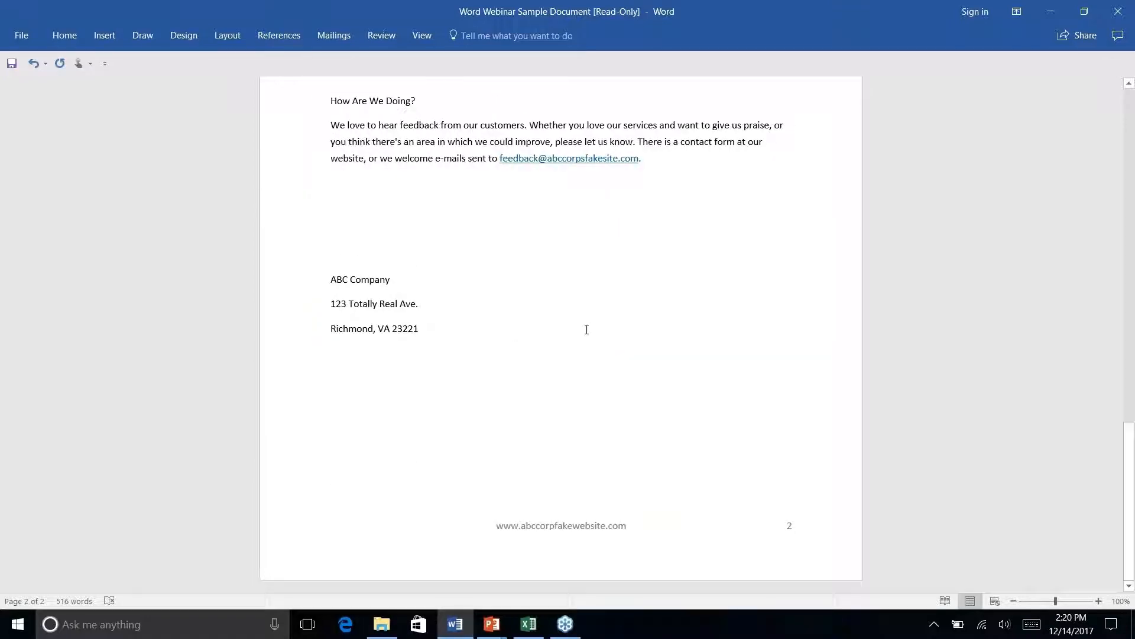
drag(422, 329, 290, 279)
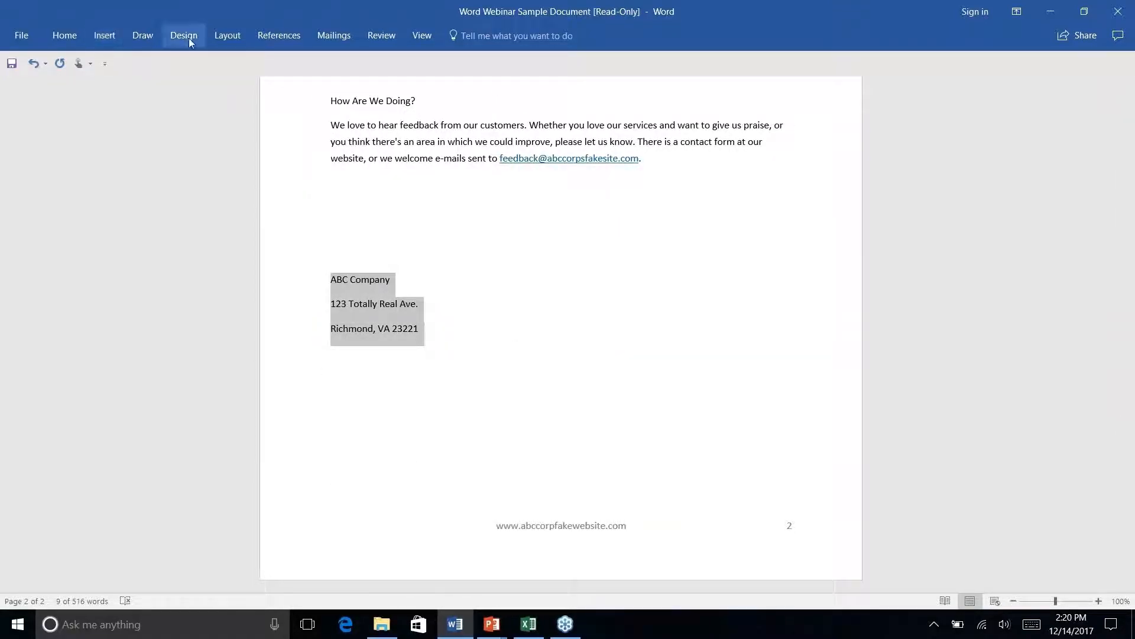
click(64, 37)
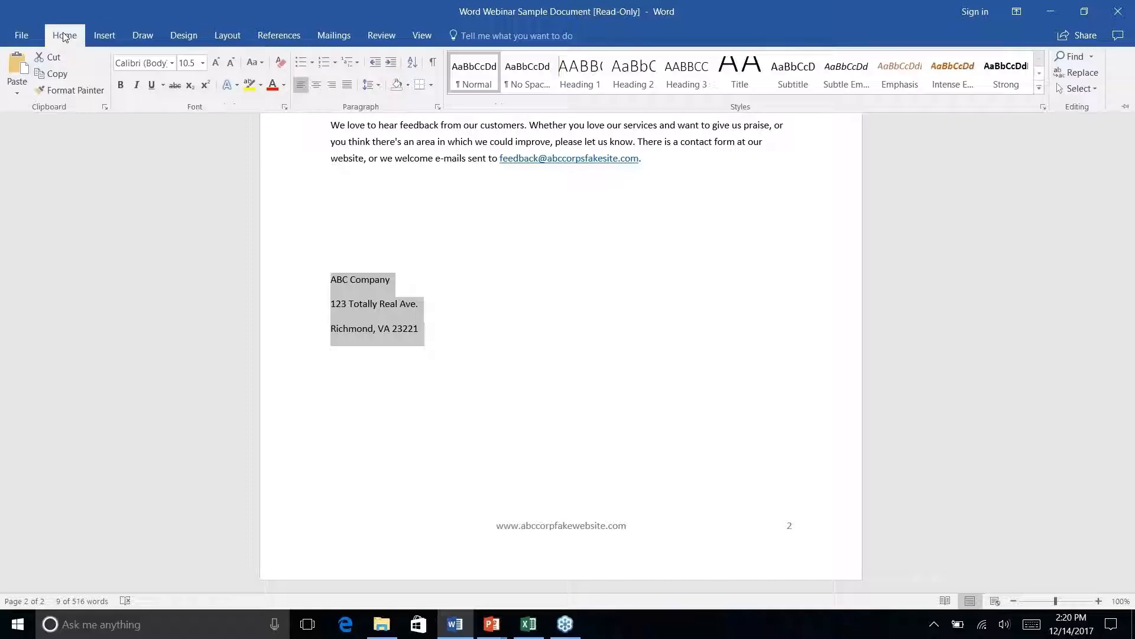
click(317, 86)
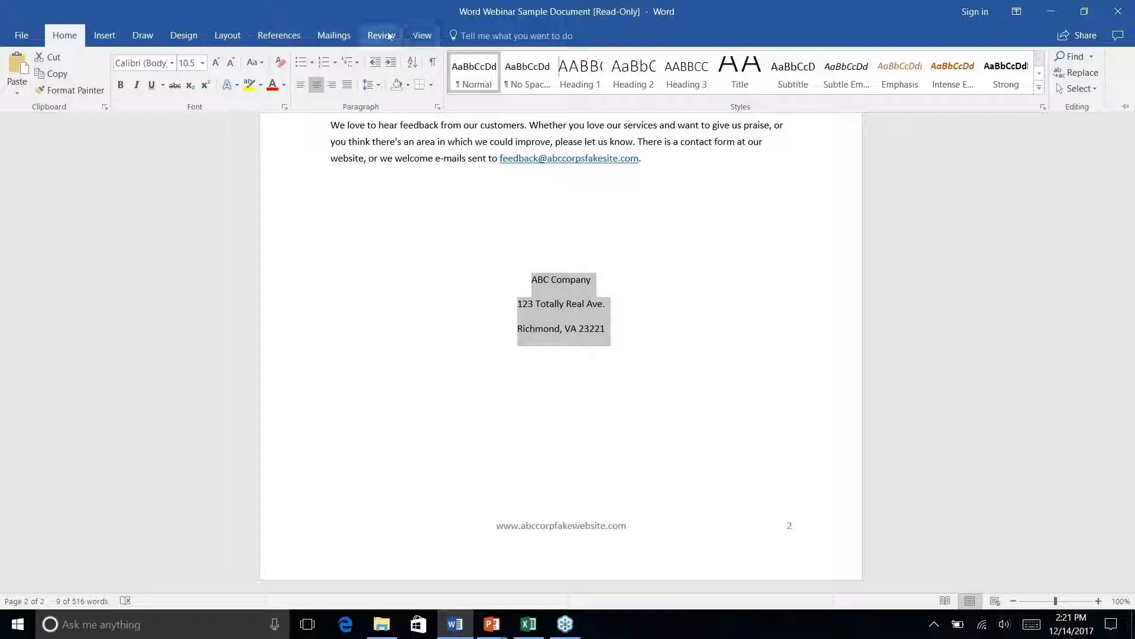
click(243, 36)
click(193, 36)
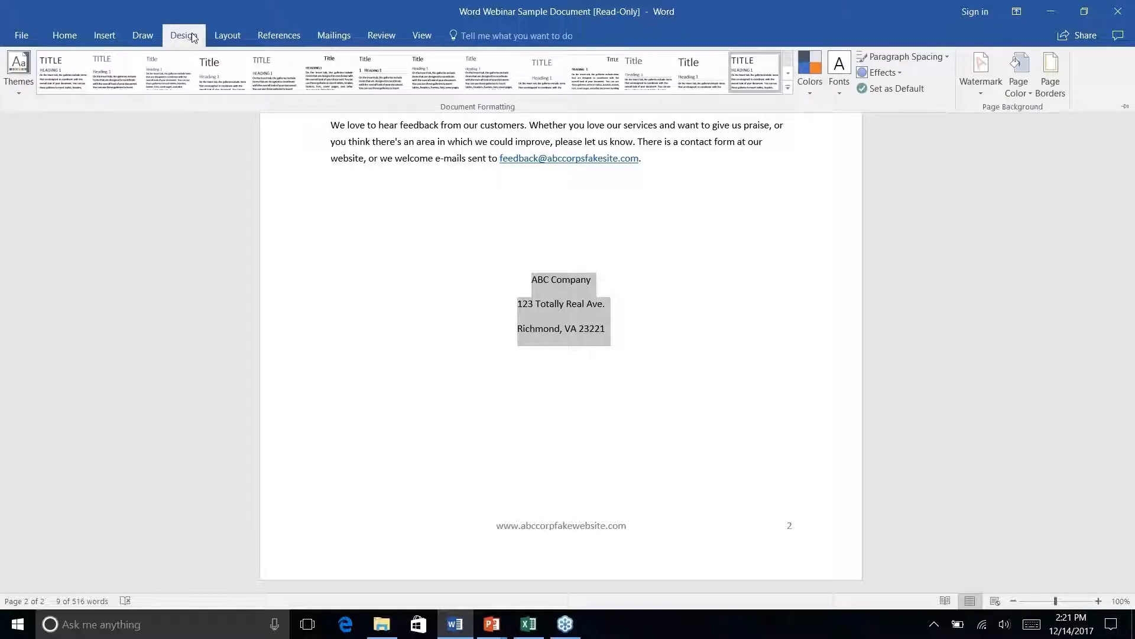
click(100, 37)
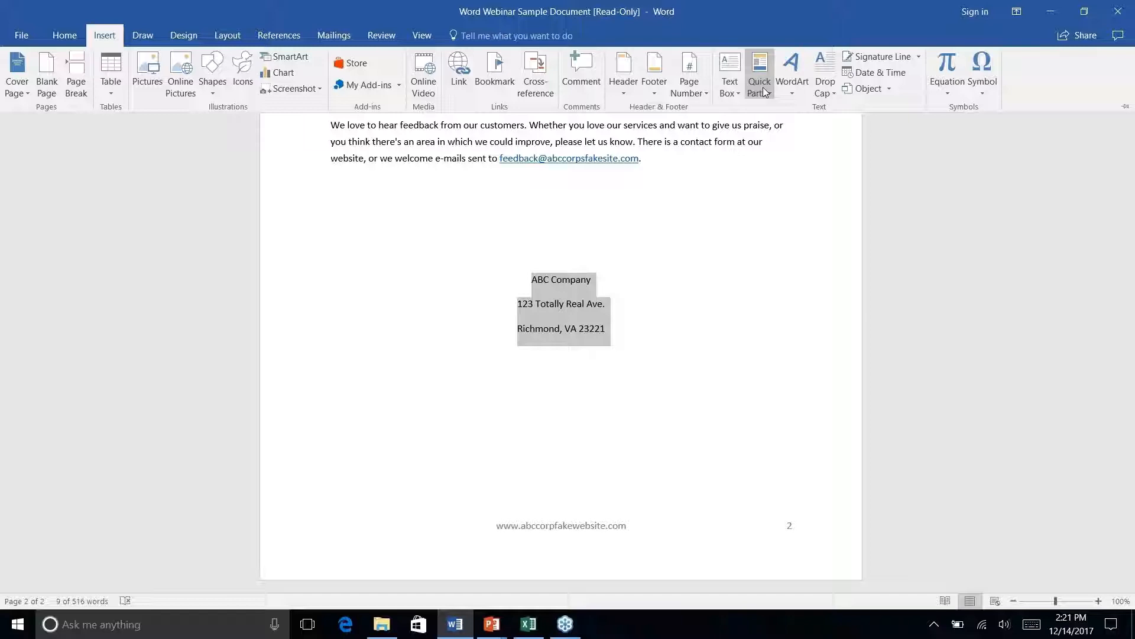
key(Escape)
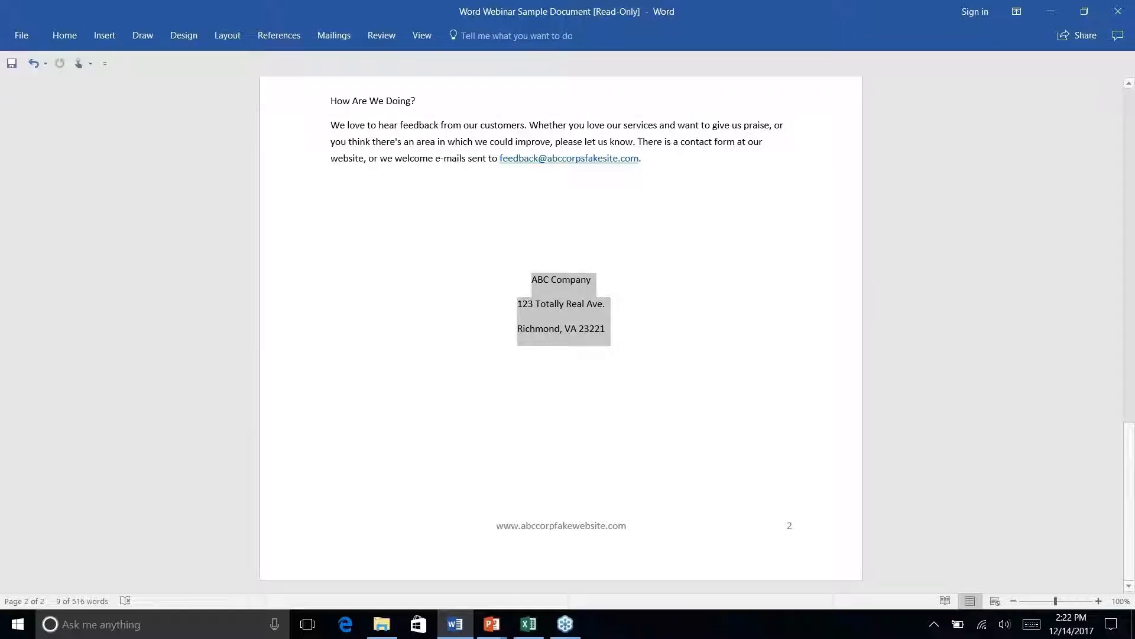
Step: Save the selected company address block to the AutoText gallery as a building block named Company Address
click(107, 36)
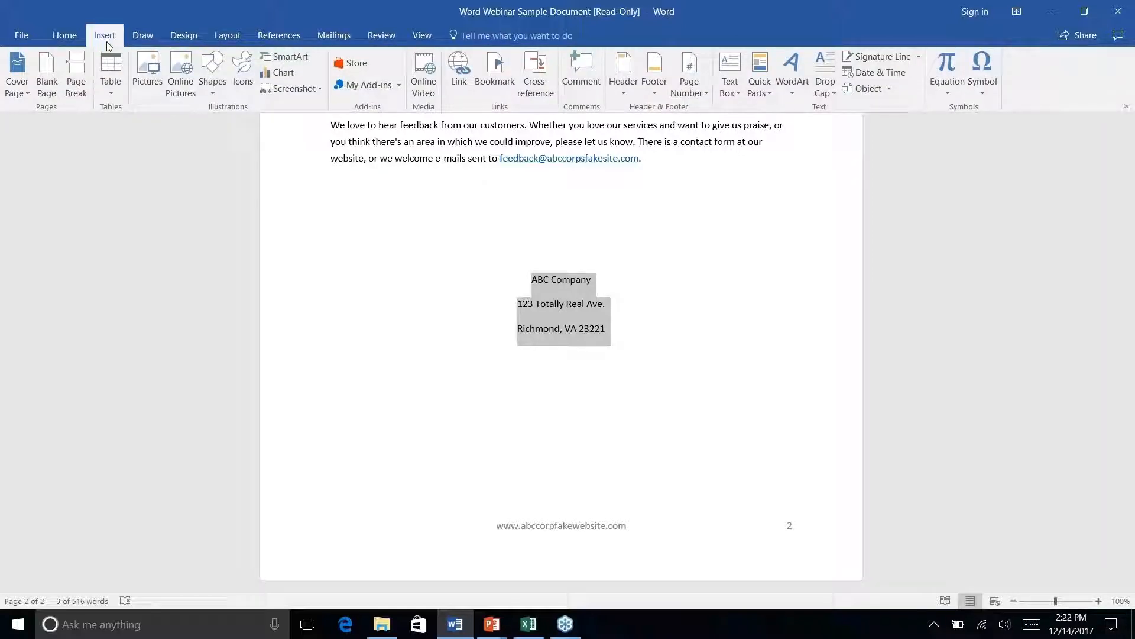
click(767, 94)
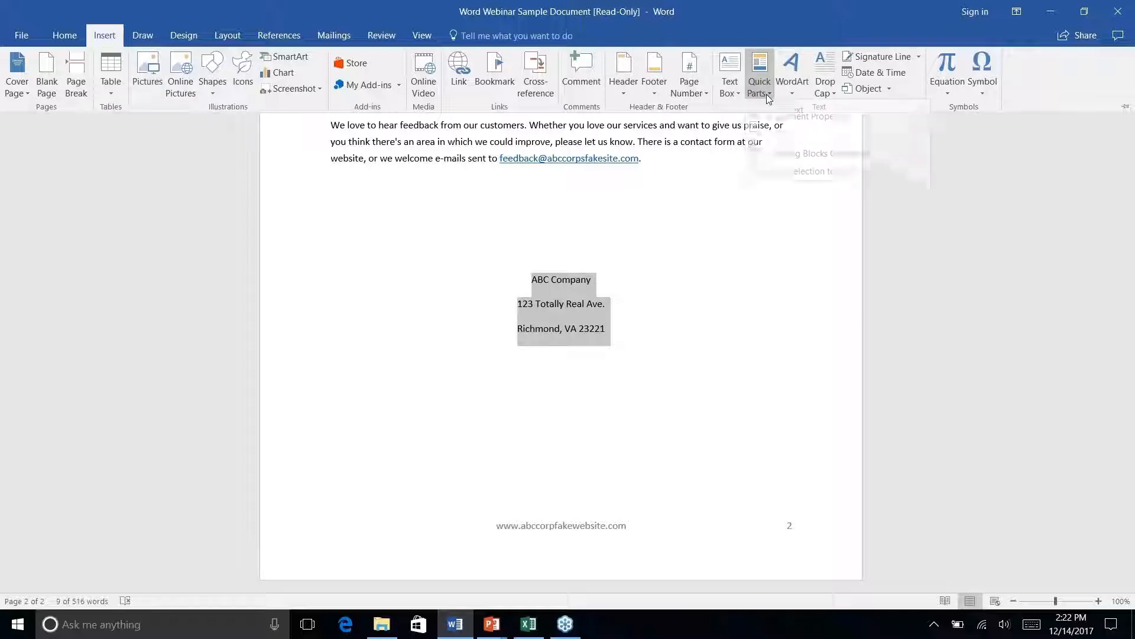
mouse_move(786, 113)
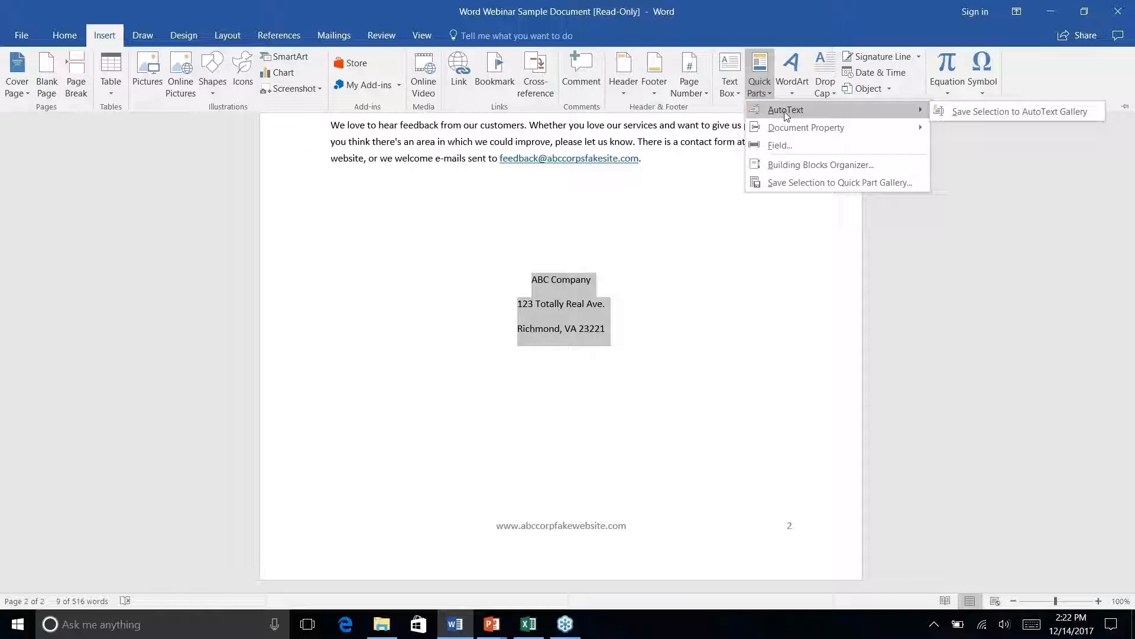
right_click(997, 113)
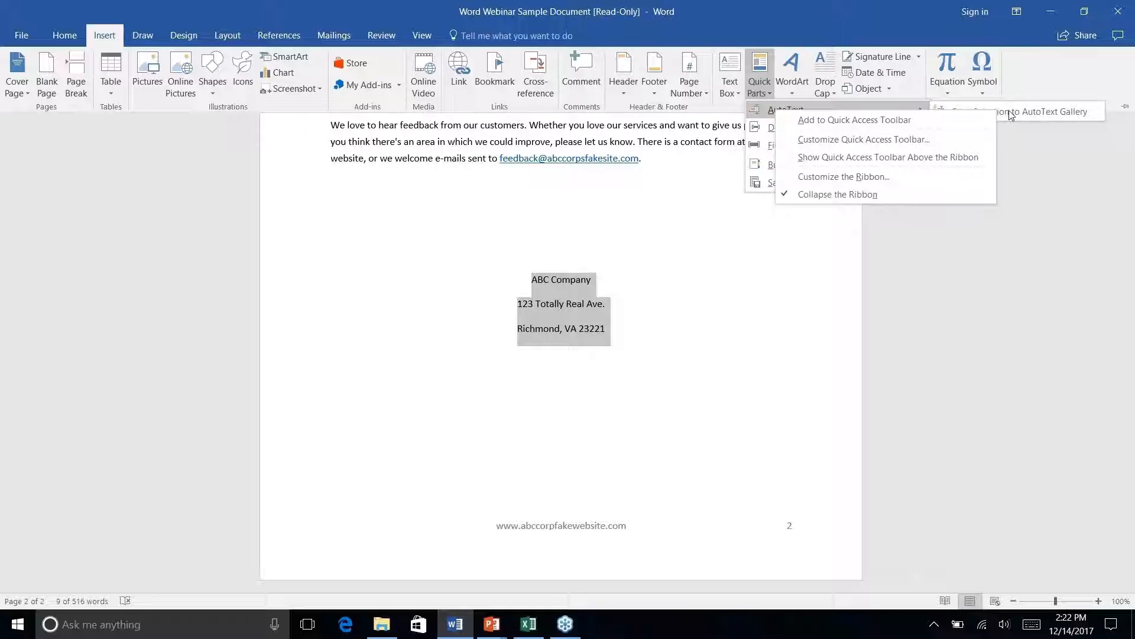
click(1020, 112)
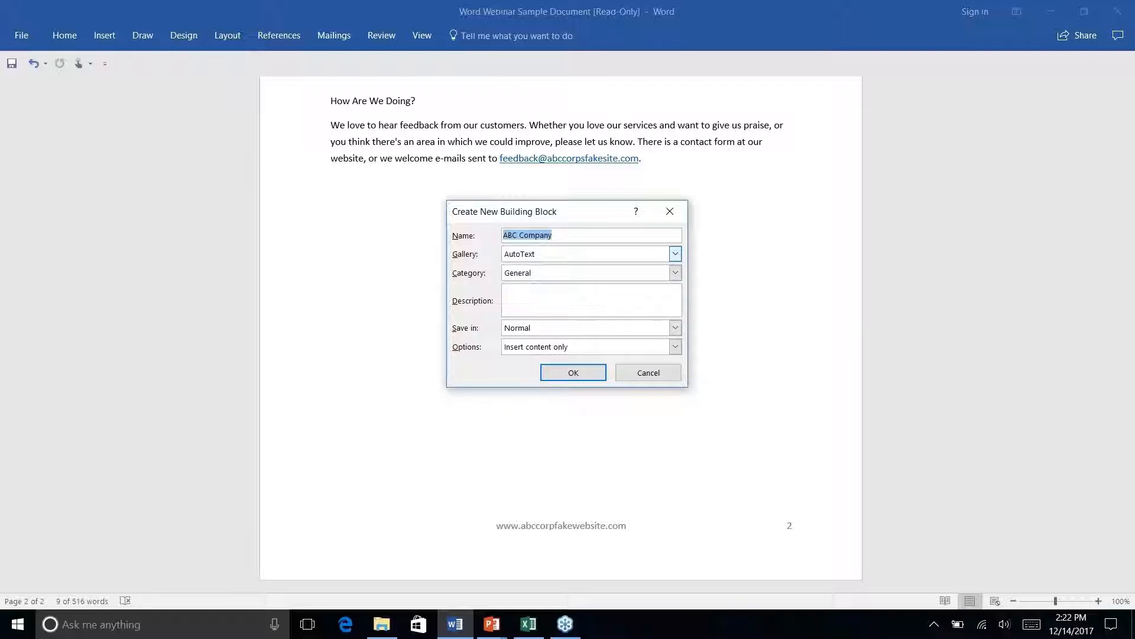
text(Company Address)
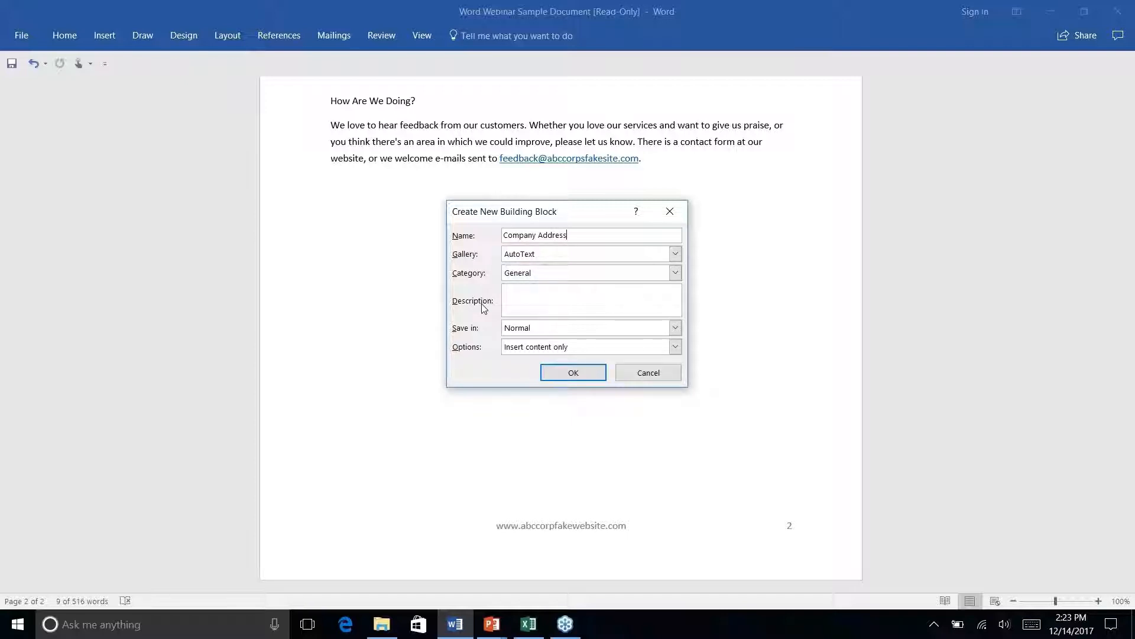
click(572, 379)
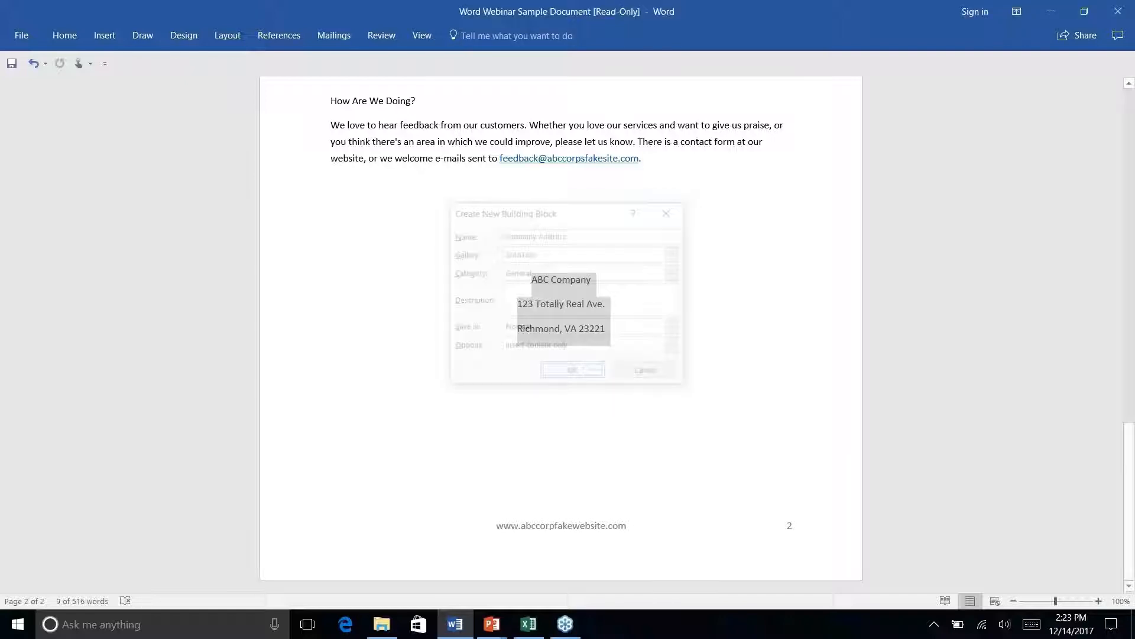
Step: Delete the address block at the end of the newsletter and reinsert it from the Company Address AutoText entry
click(566, 305)
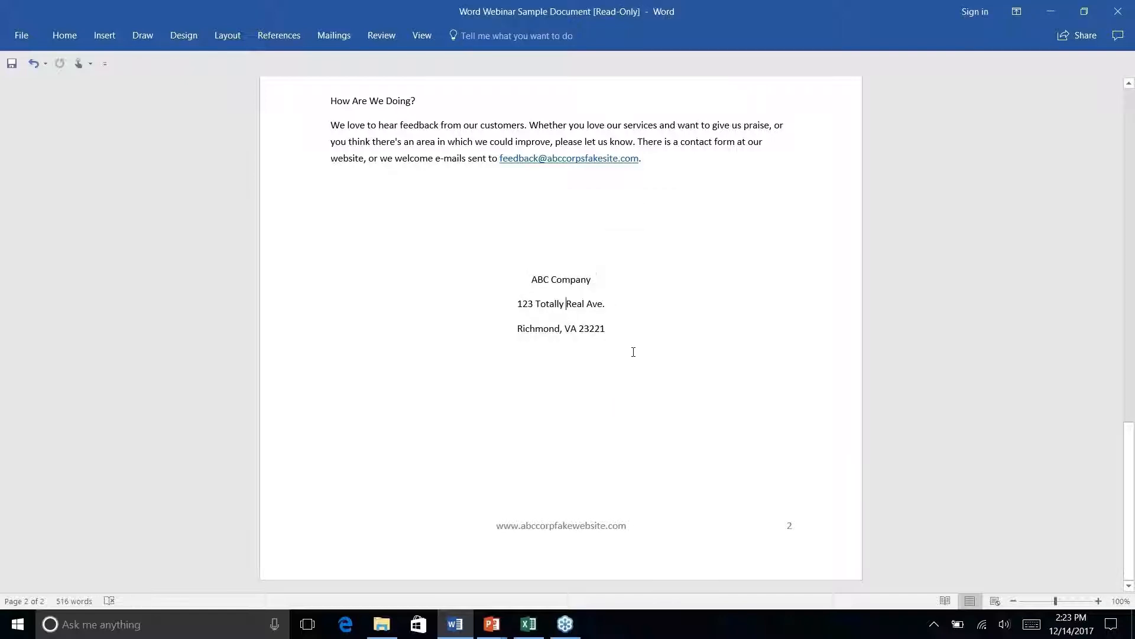
drag(614, 340, 517, 275)
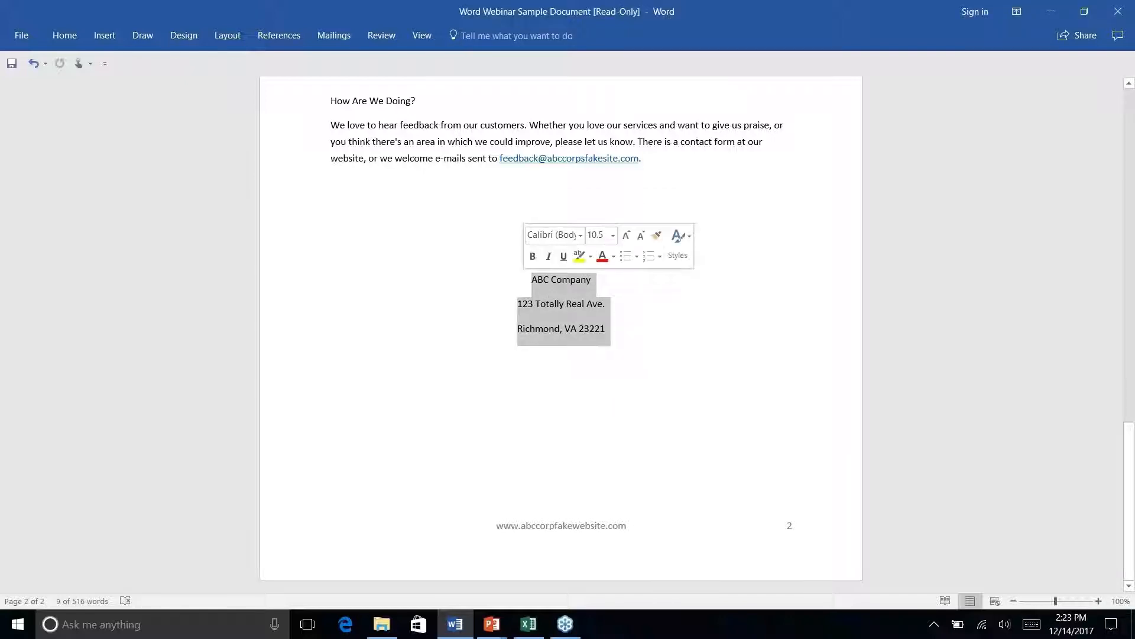
key(Delete)
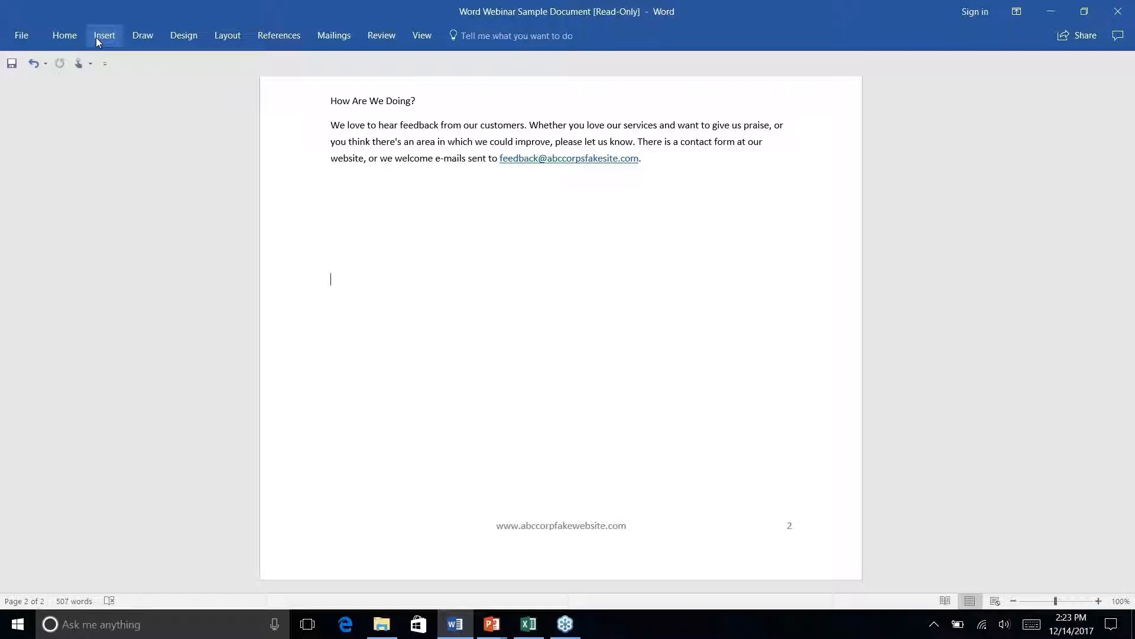
click(96, 37)
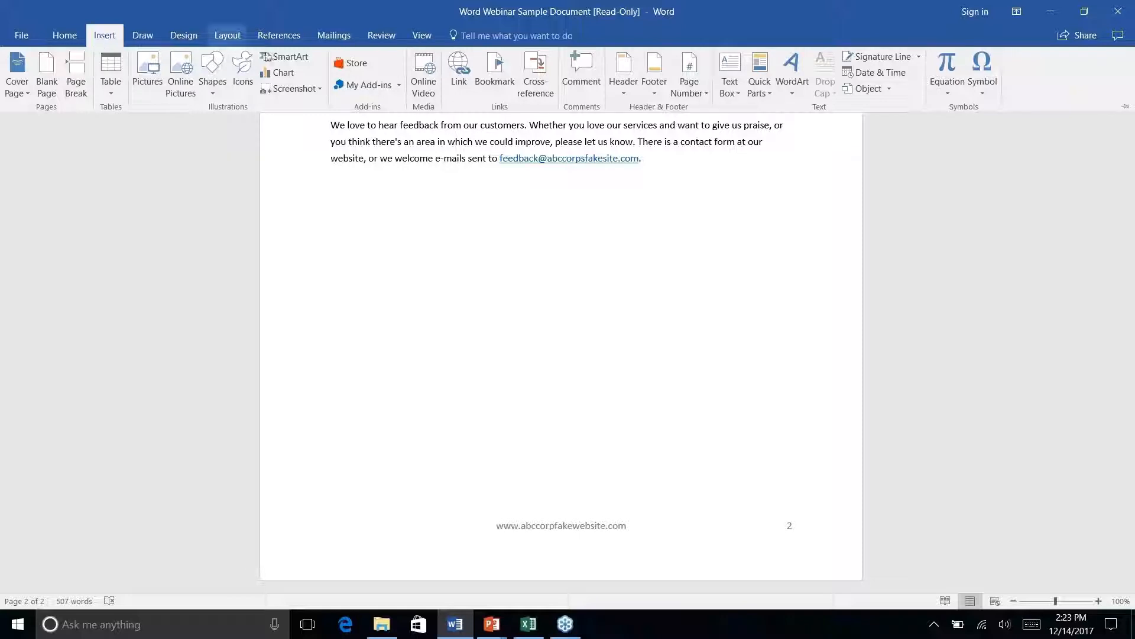
right_click(768, 94)
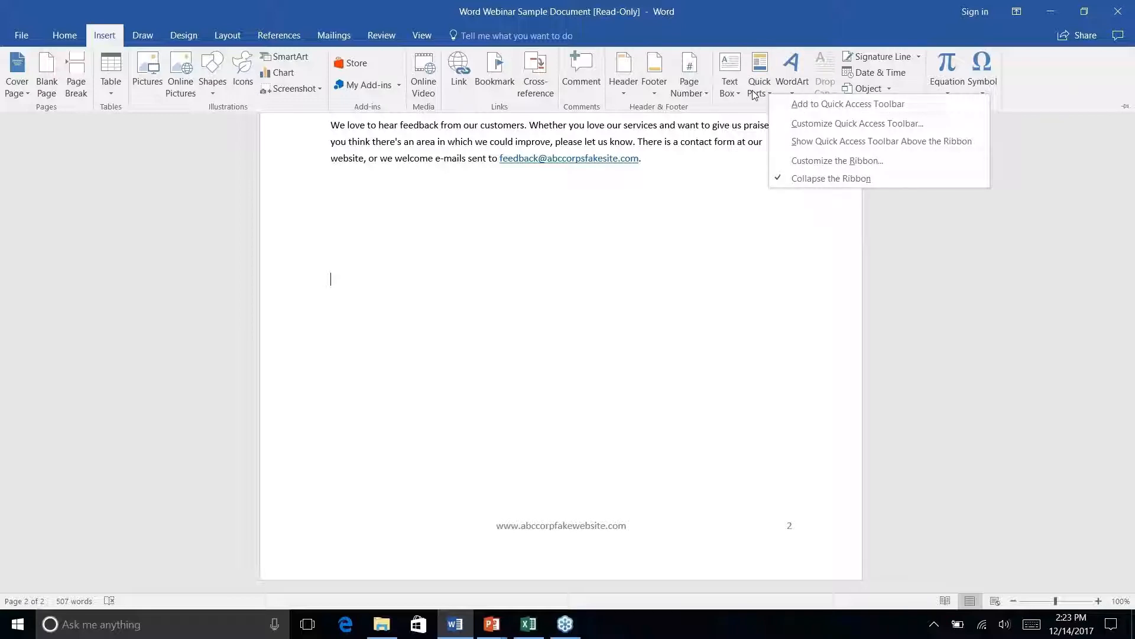
click(757, 93)
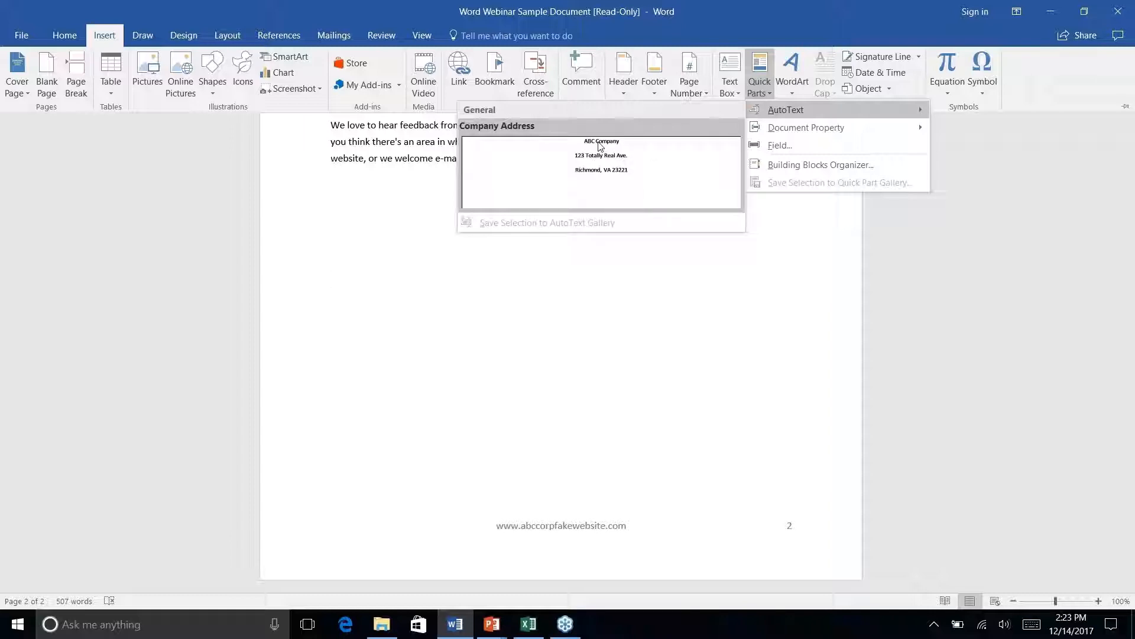
click(603, 170)
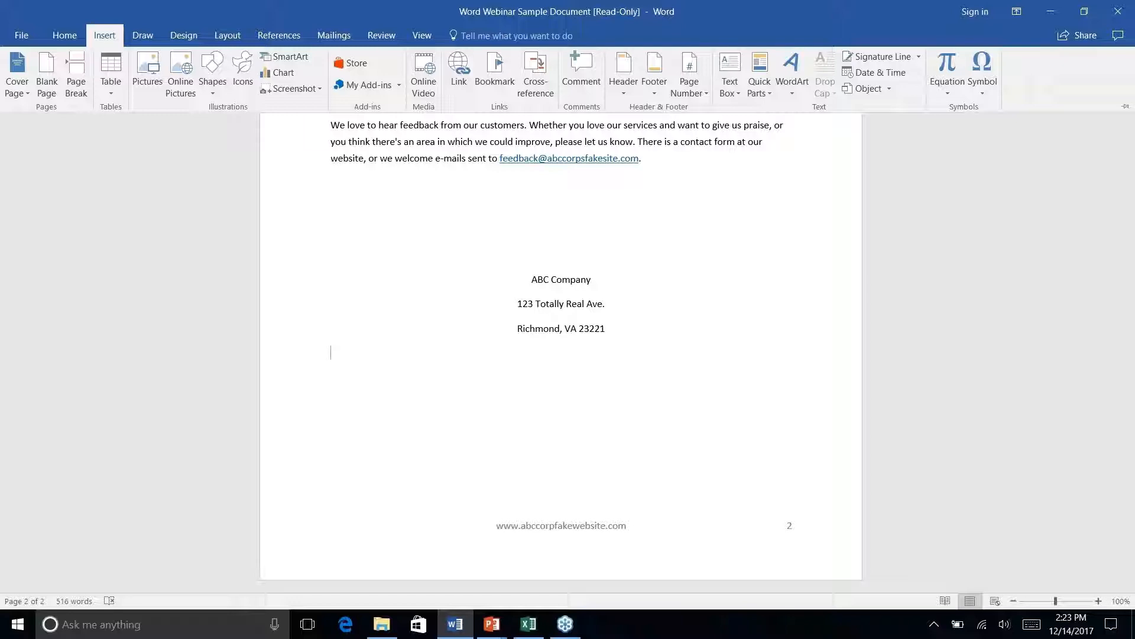
Step: Sort the Building Blocks Organizer by name and by gallery, and view the Company Address entry's properties without changing them
click(769, 94)
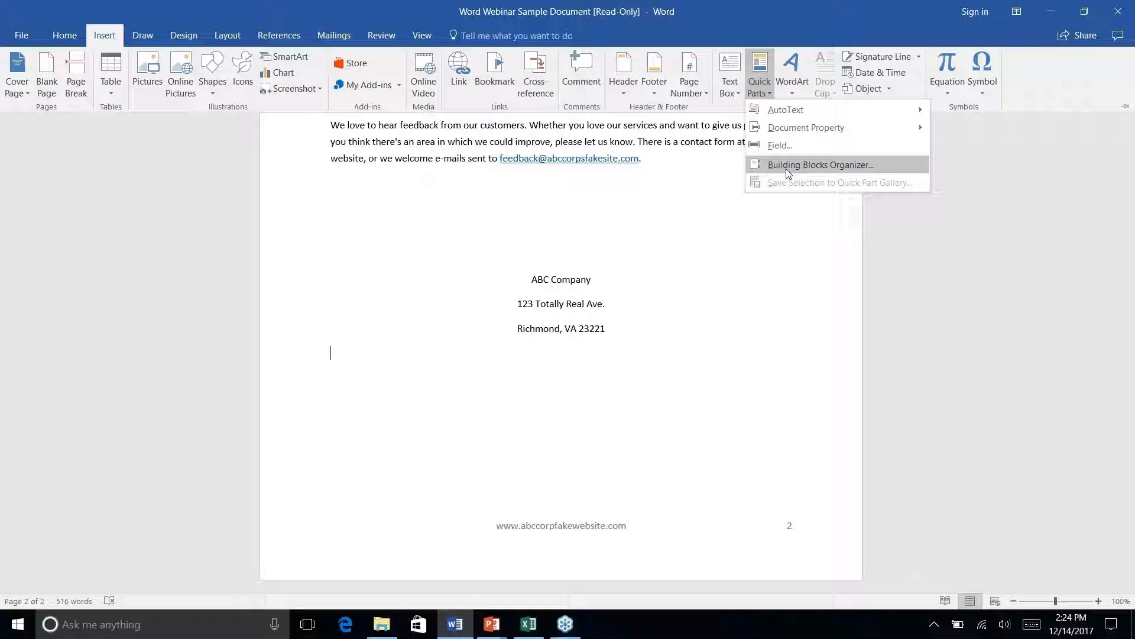
click(787, 169)
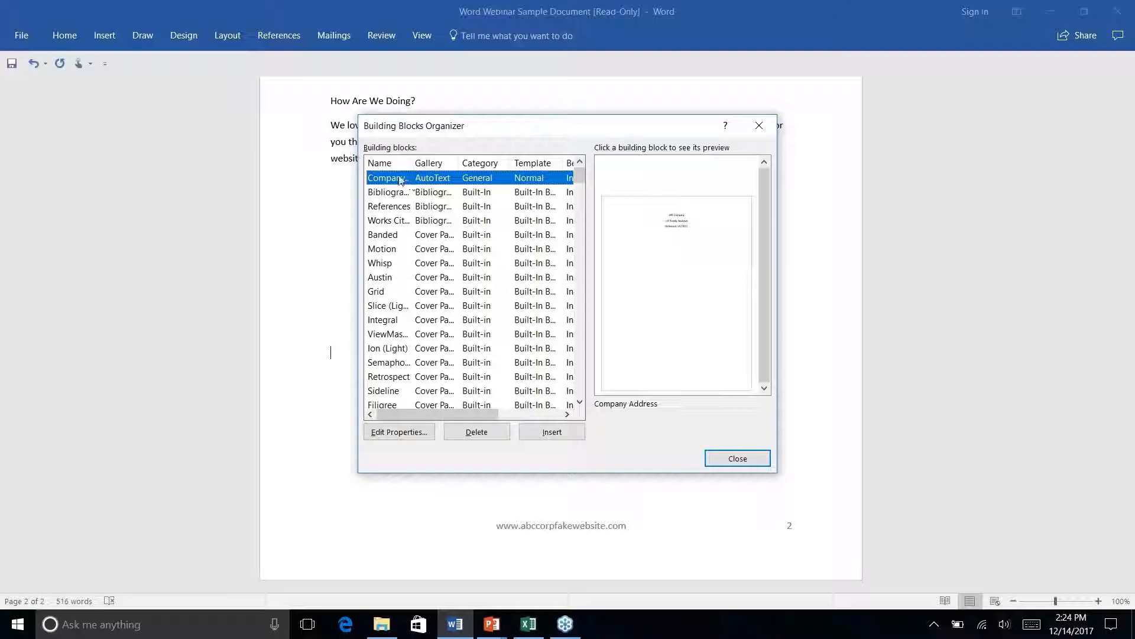
click(380, 165)
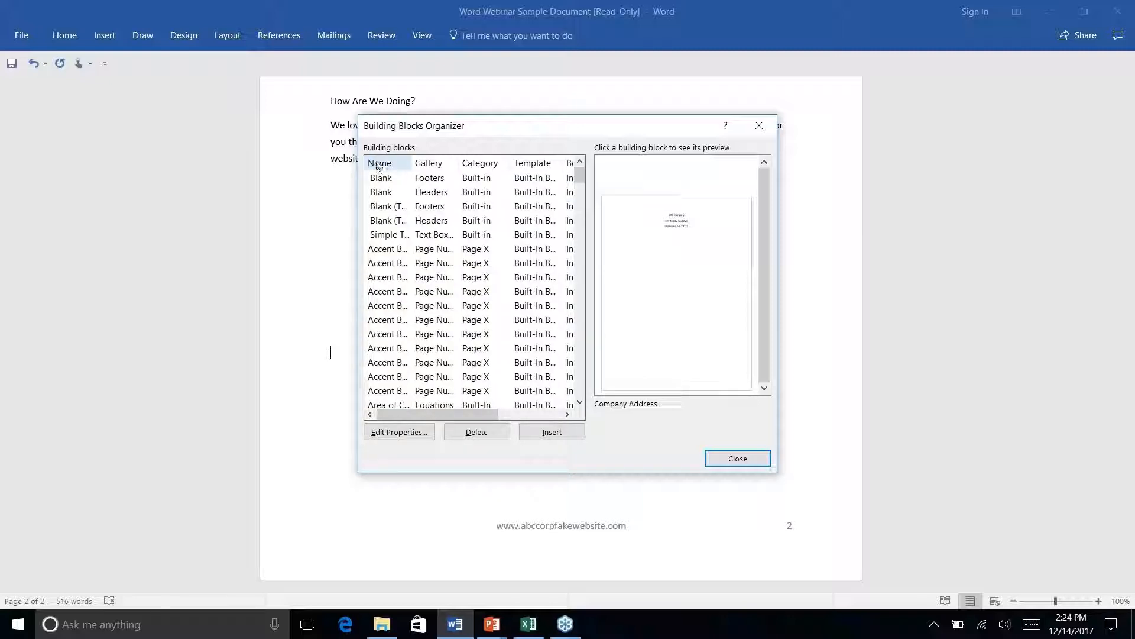
click(441, 167)
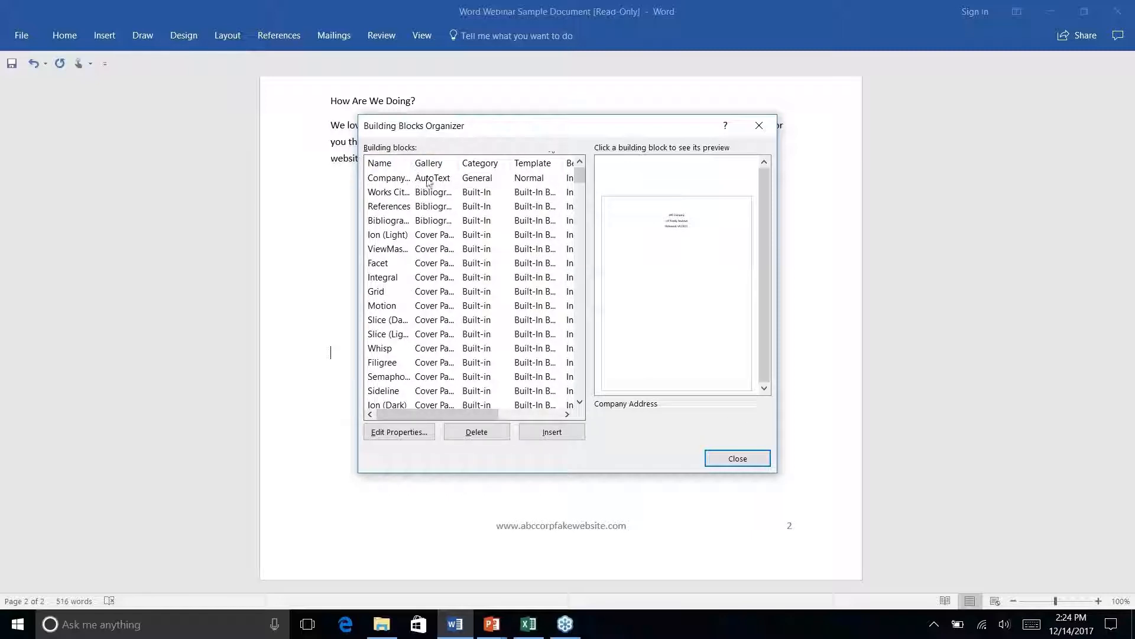
click(387, 178)
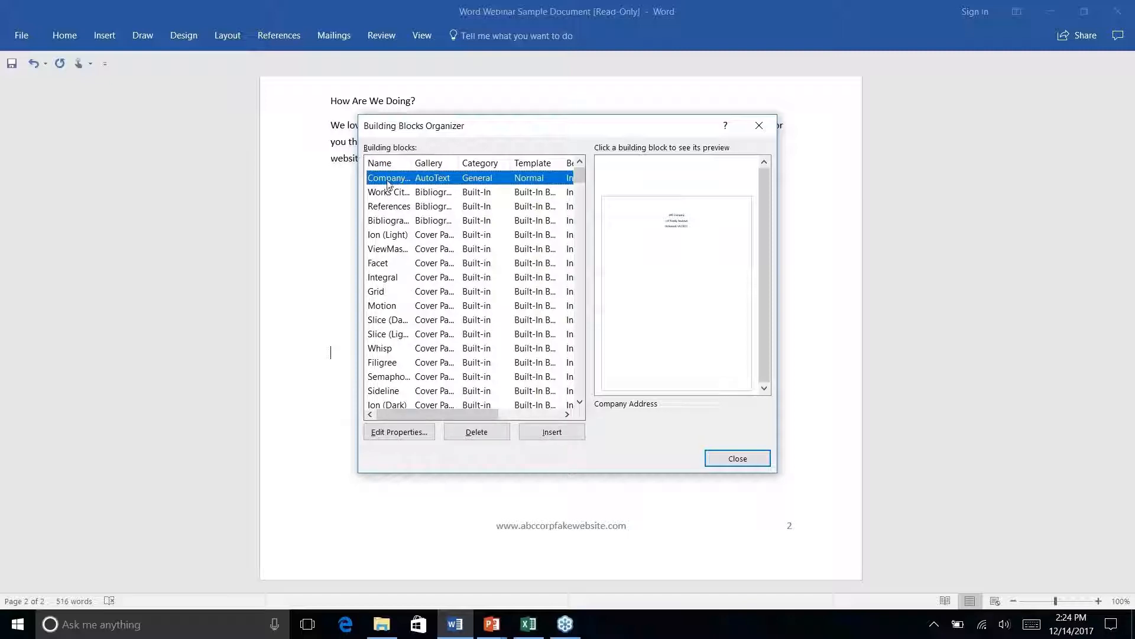
click(399, 431)
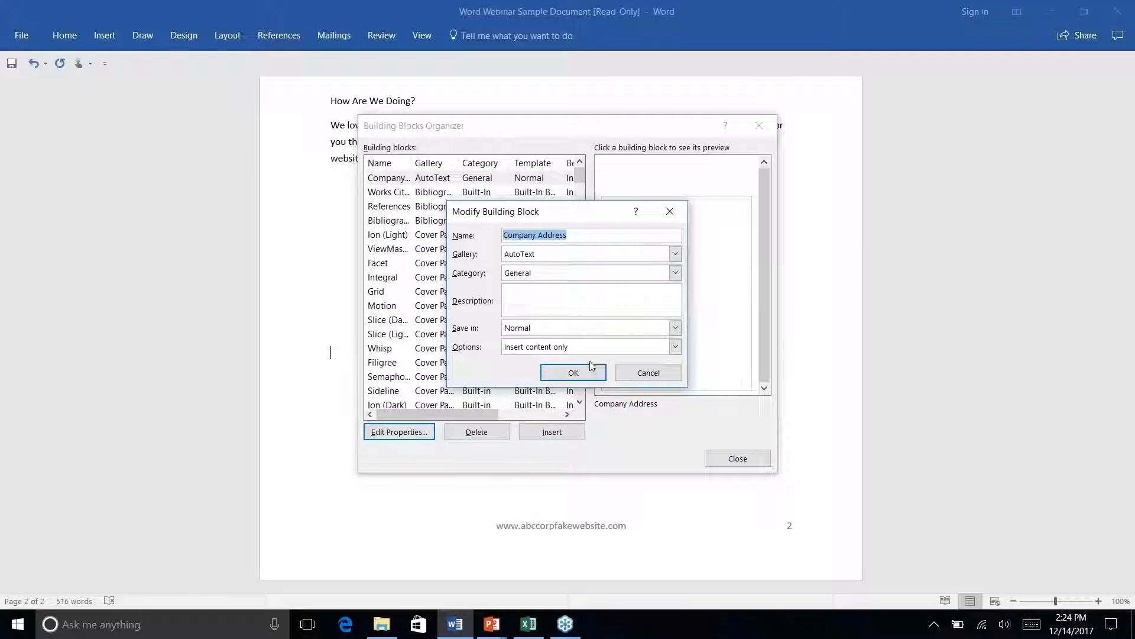
click(648, 374)
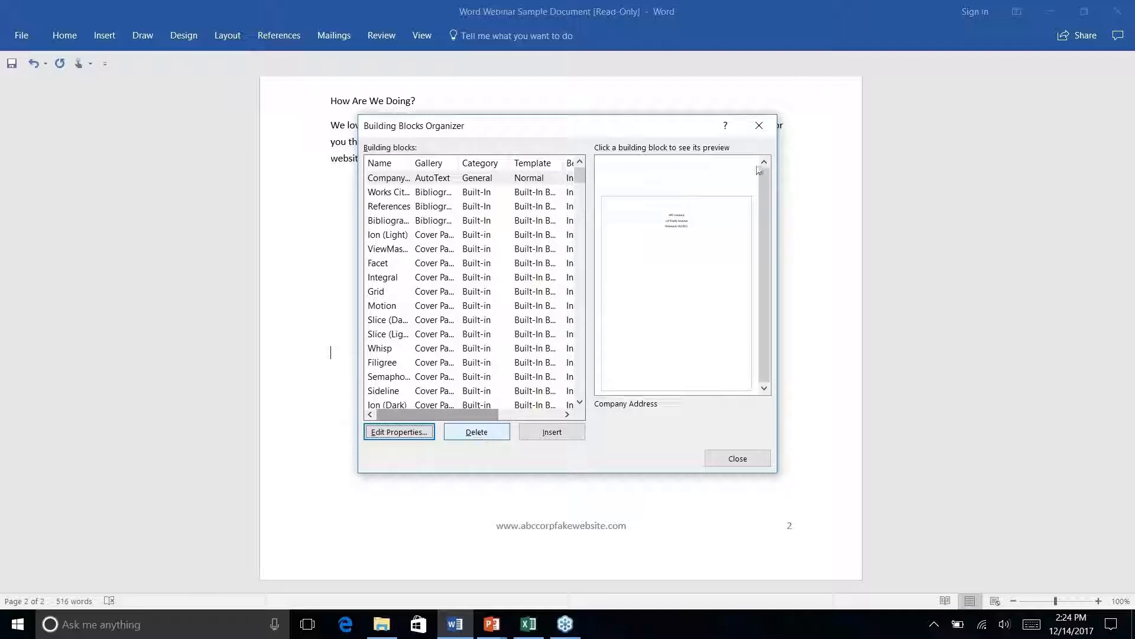
Step: Delete the Company Address building block from the organizer
click(439, 179)
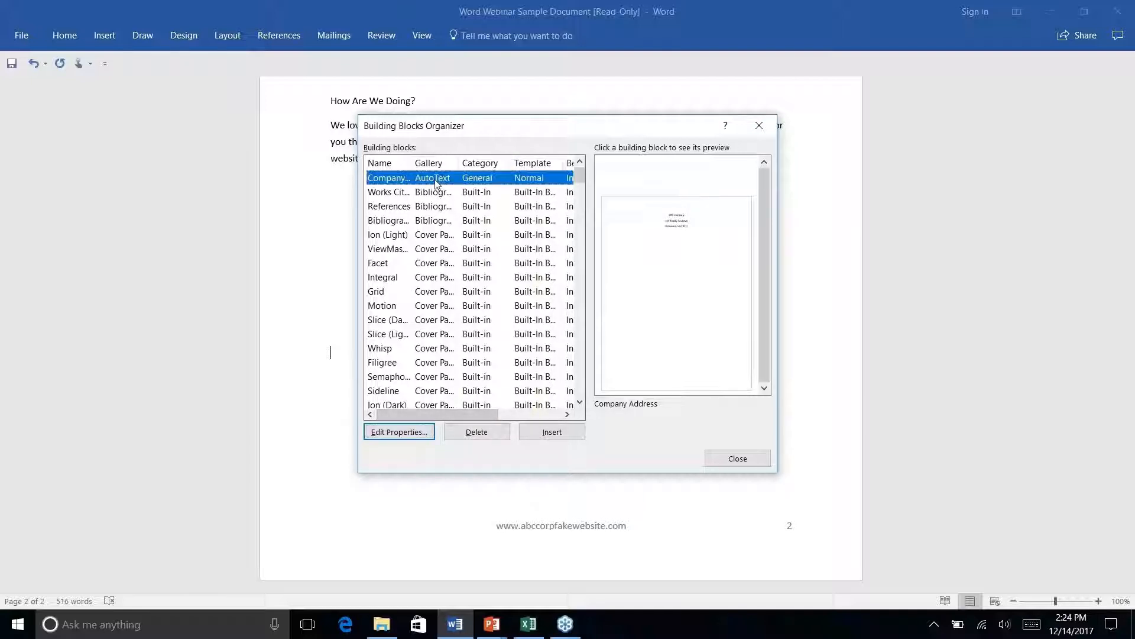
click(478, 432)
click(545, 353)
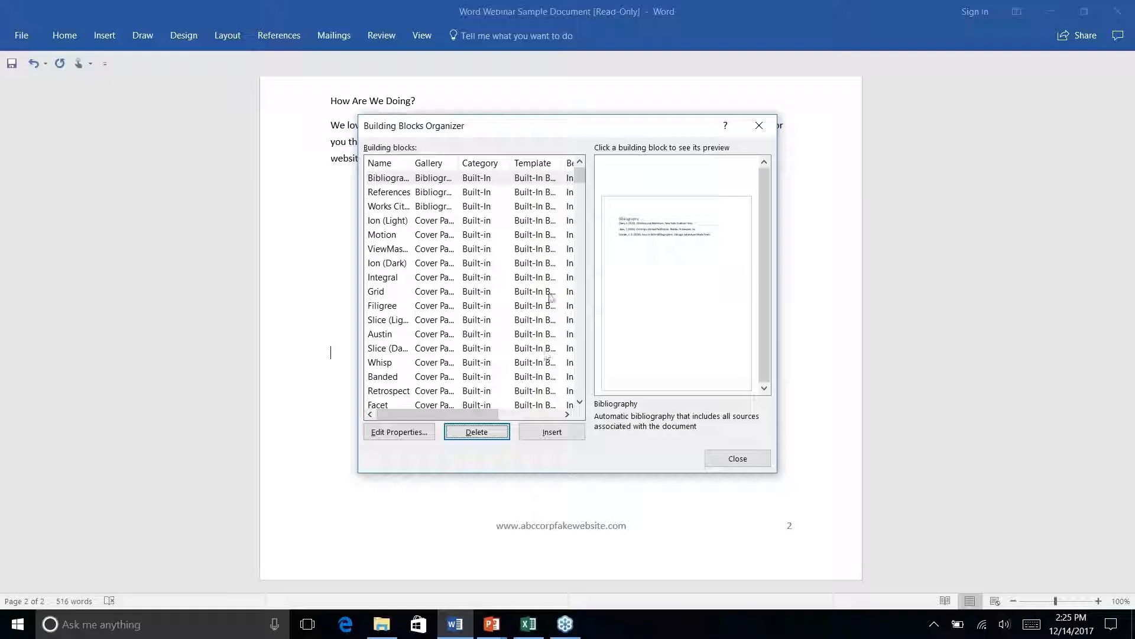
Step: Browse the built-in building blocks and their behavior and description details, and close the Building Blocks Organizer
scroll(412, 248, right, 4)
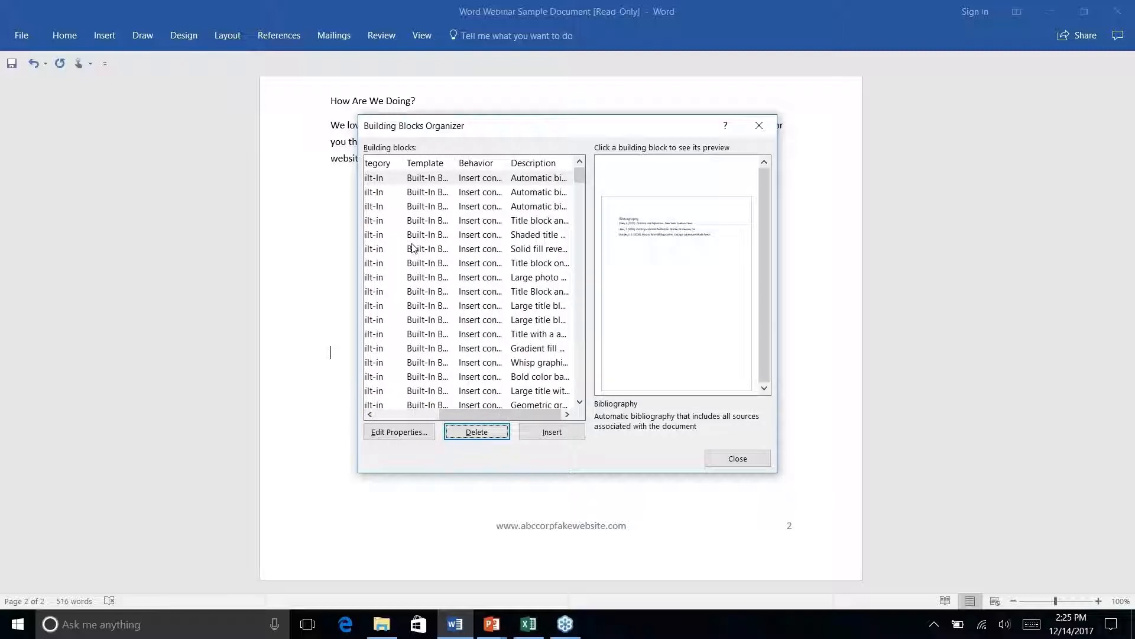
scroll(412, 248, left, 4)
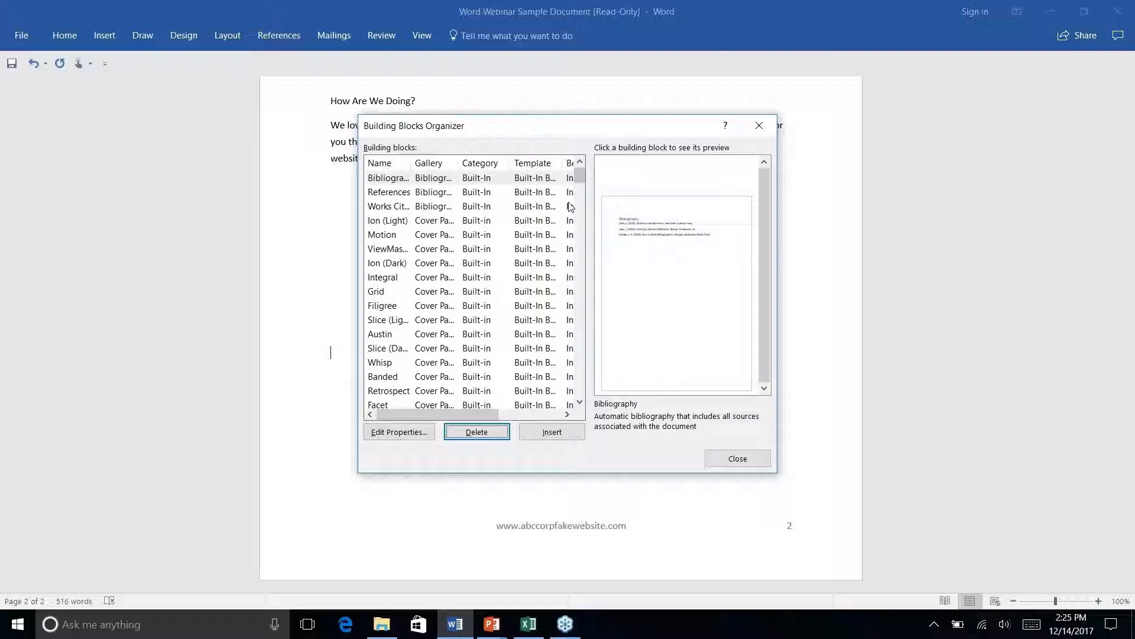
scroll(539, 269, down, 15)
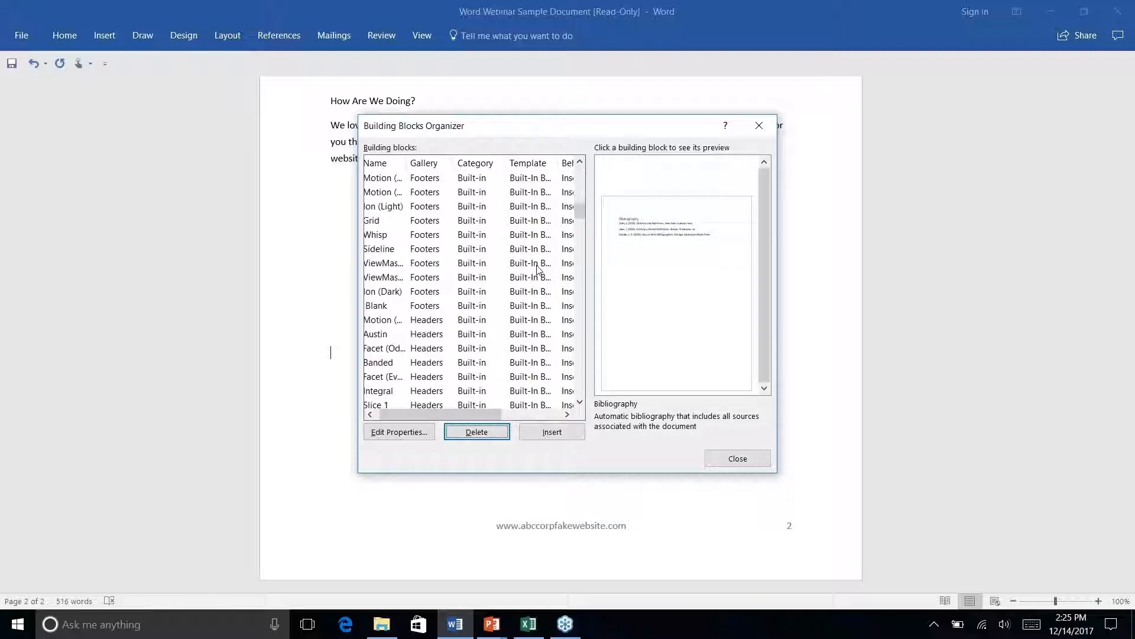
scroll(539, 269, down, 8)
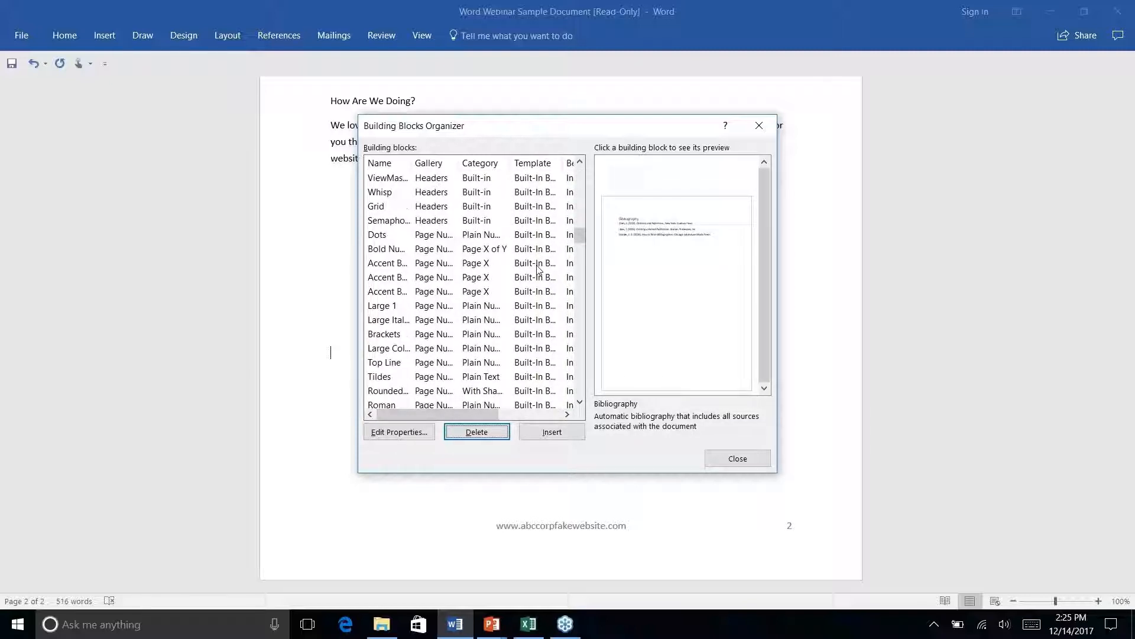
scroll(538, 270, down, 2)
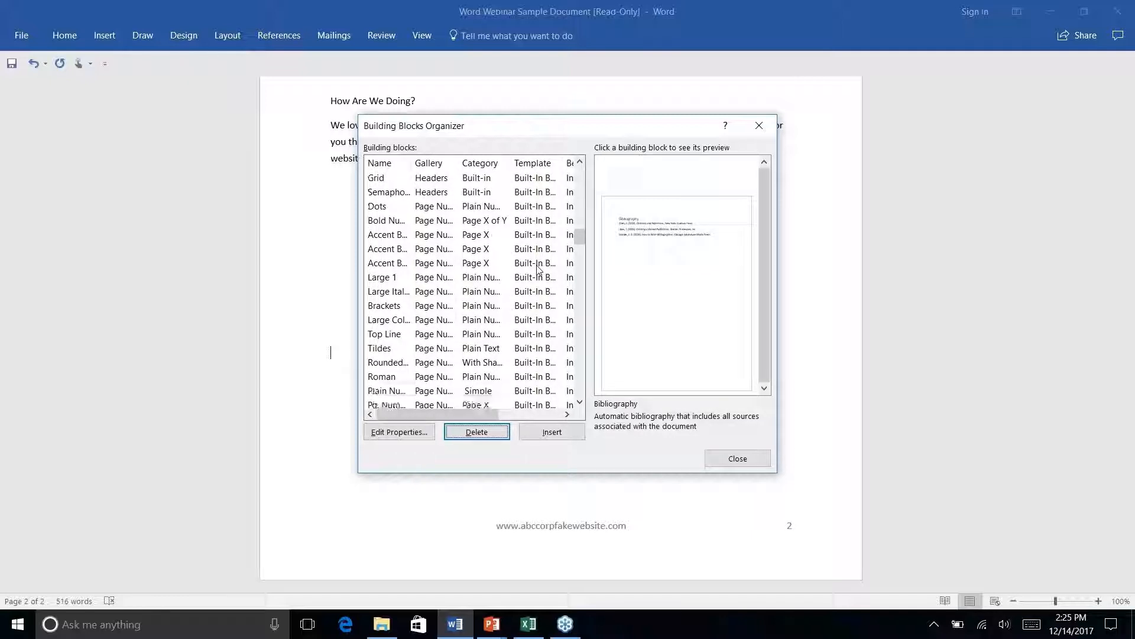
scroll(539, 269, down, 7)
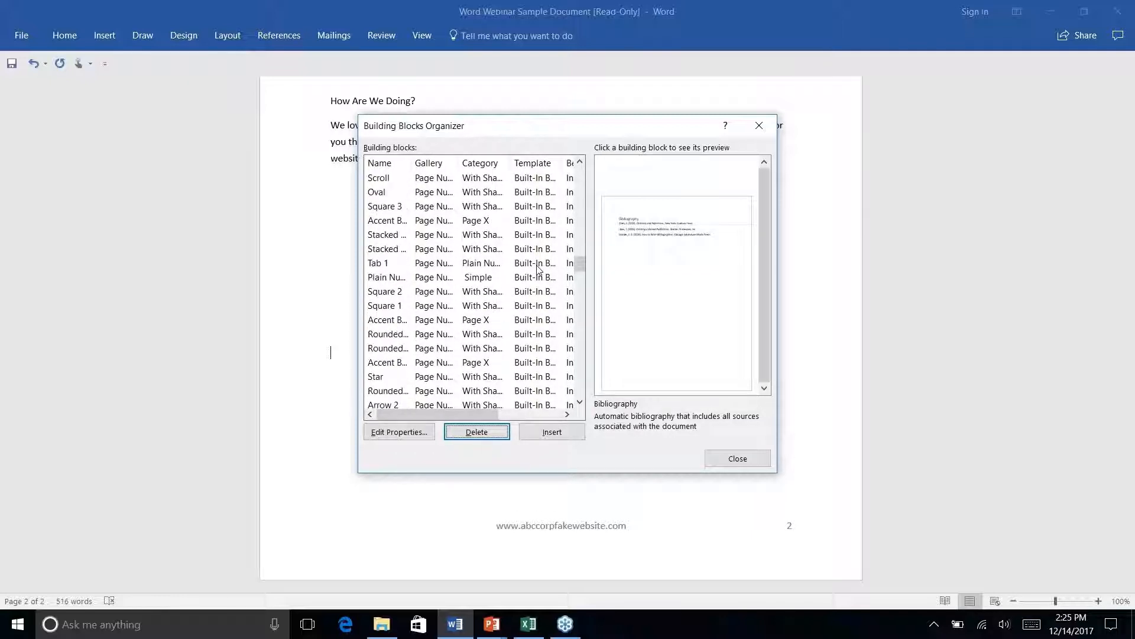
scroll(538, 269, down, 5)
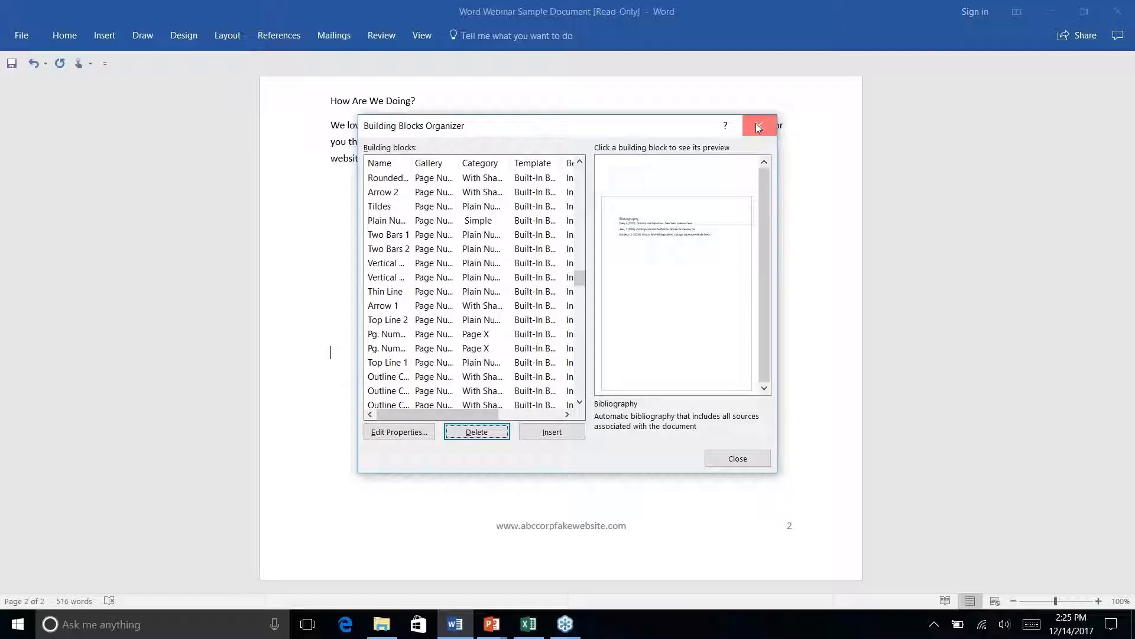
click(759, 126)
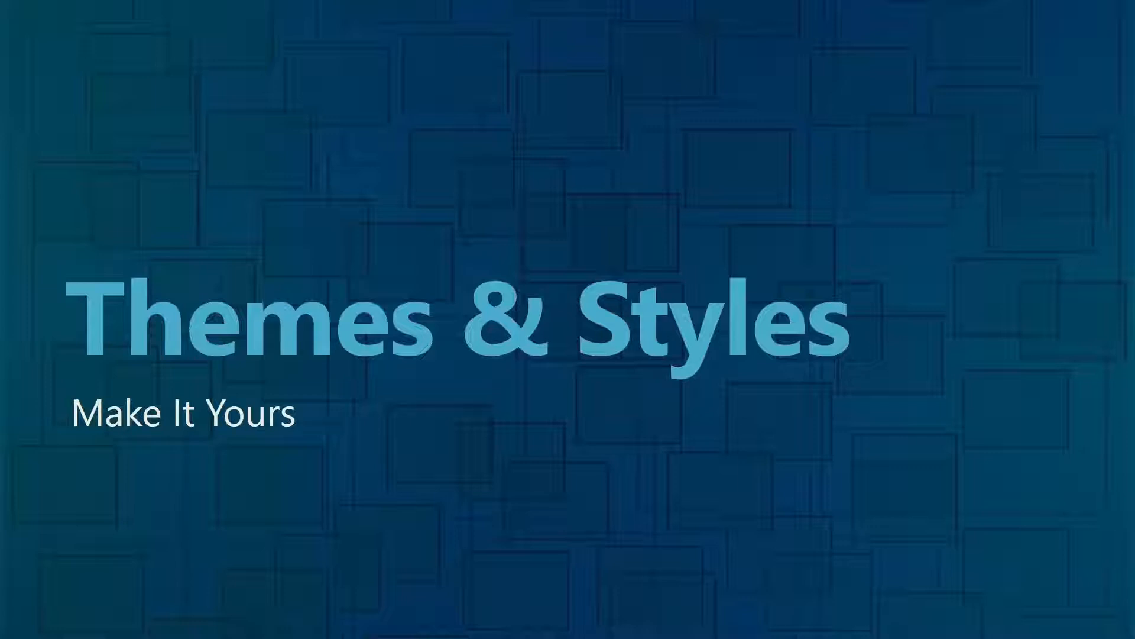
Step: Switch to the newsletter document in Word and return to the beginning of its first page
key(alt+Tab)
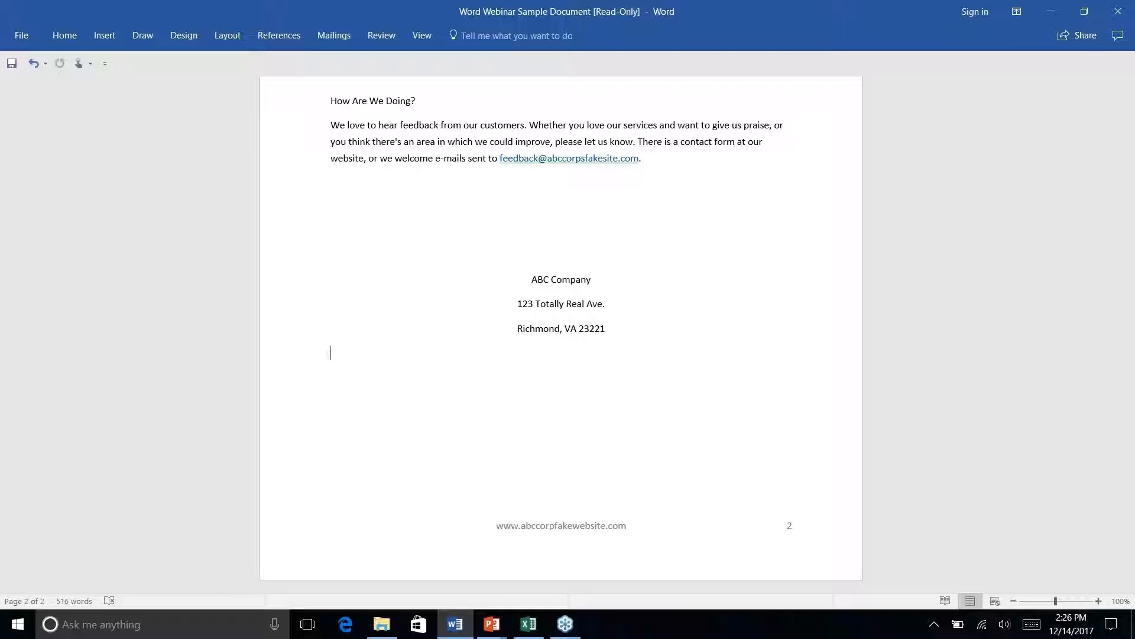
scroll(561, 331, up, 10)
scroll(561, 331, up, 3)
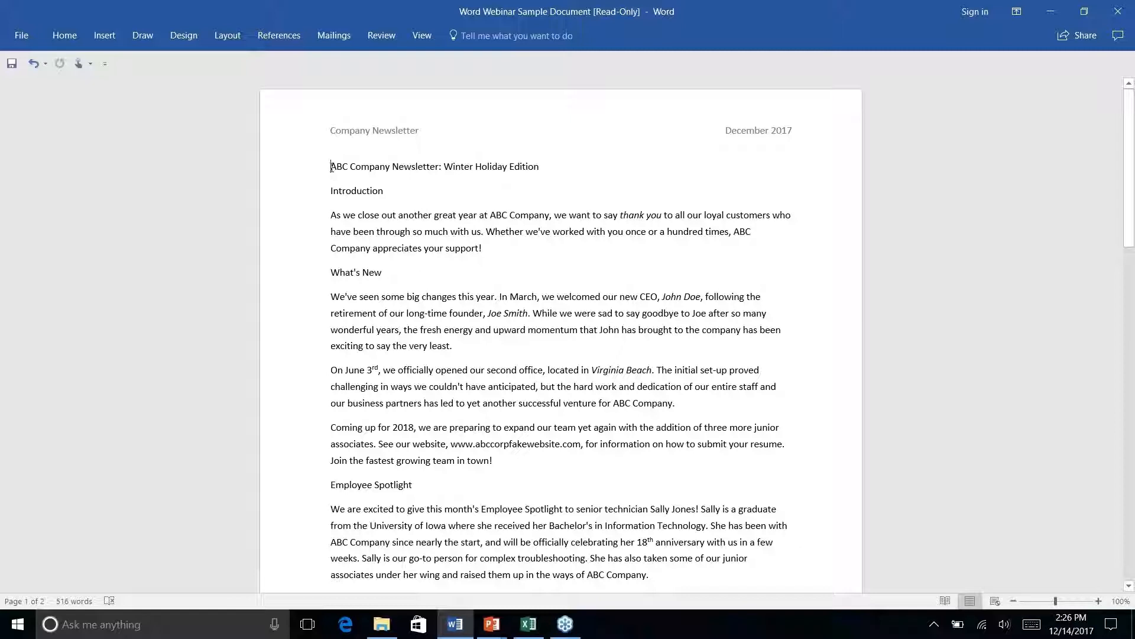
Step: Apply the Wisp theme to the newsletter
click(214, 36)
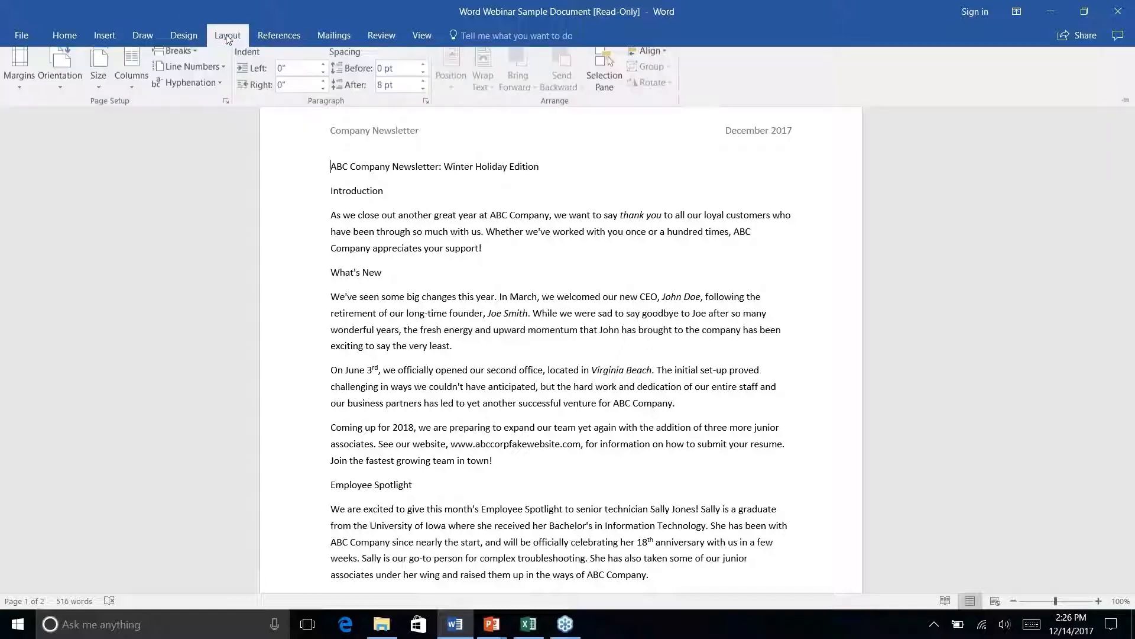
click(186, 36)
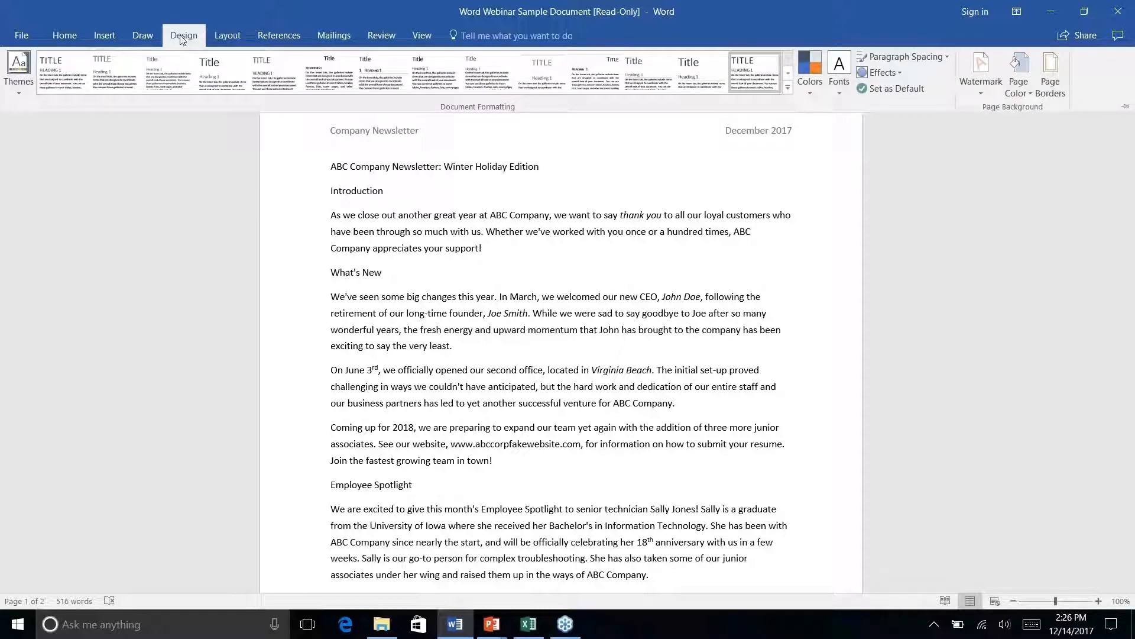
click(22, 91)
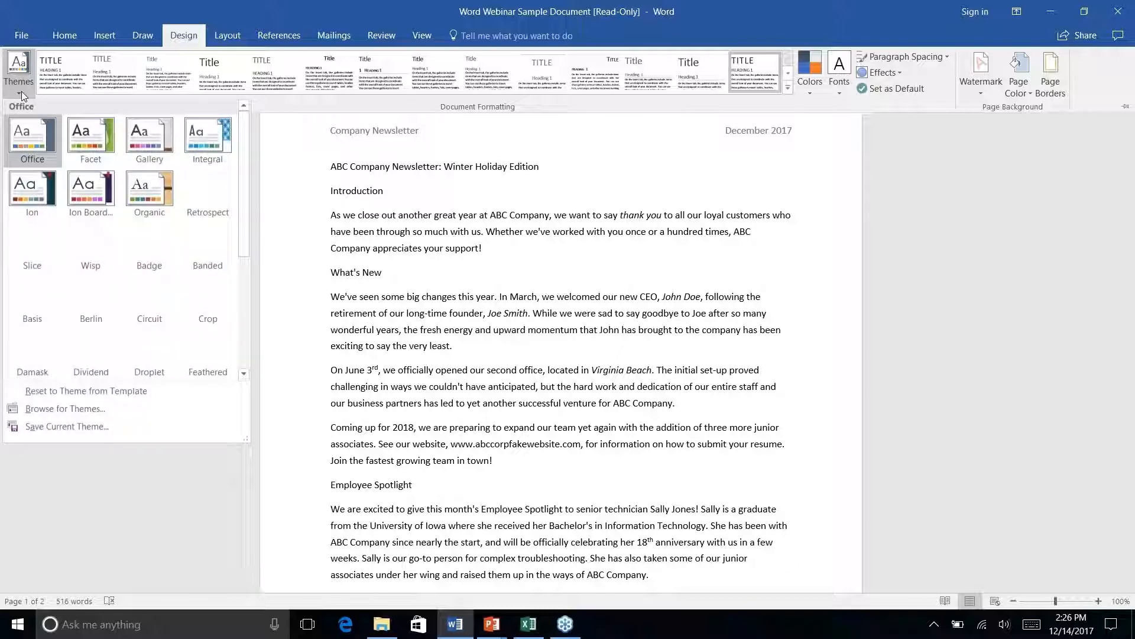
right_click(76, 245)
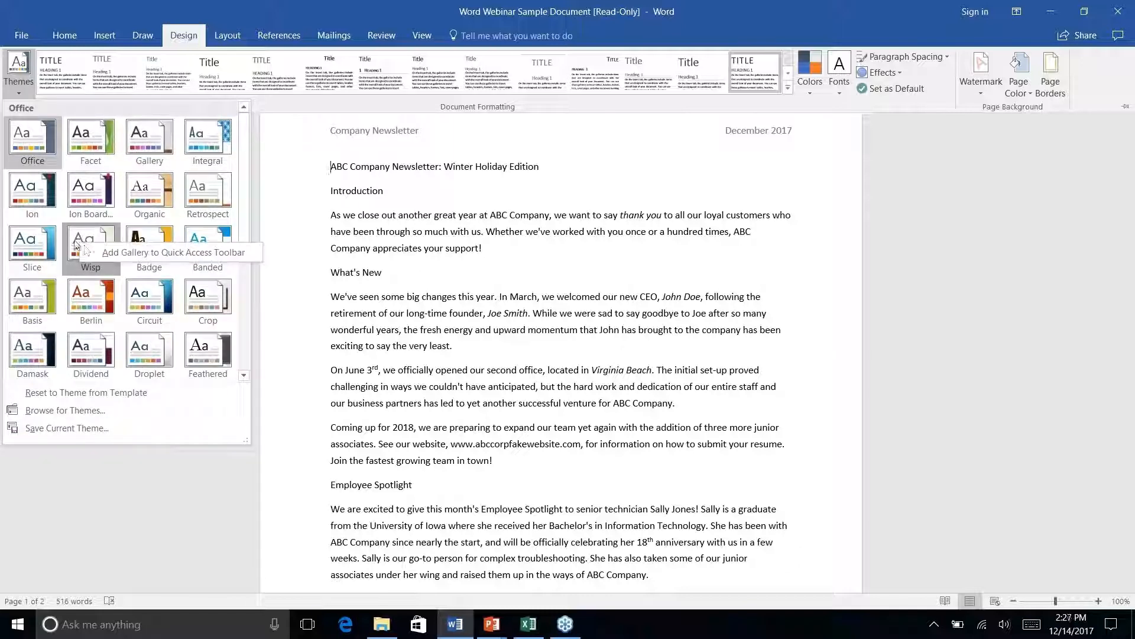
click(83, 248)
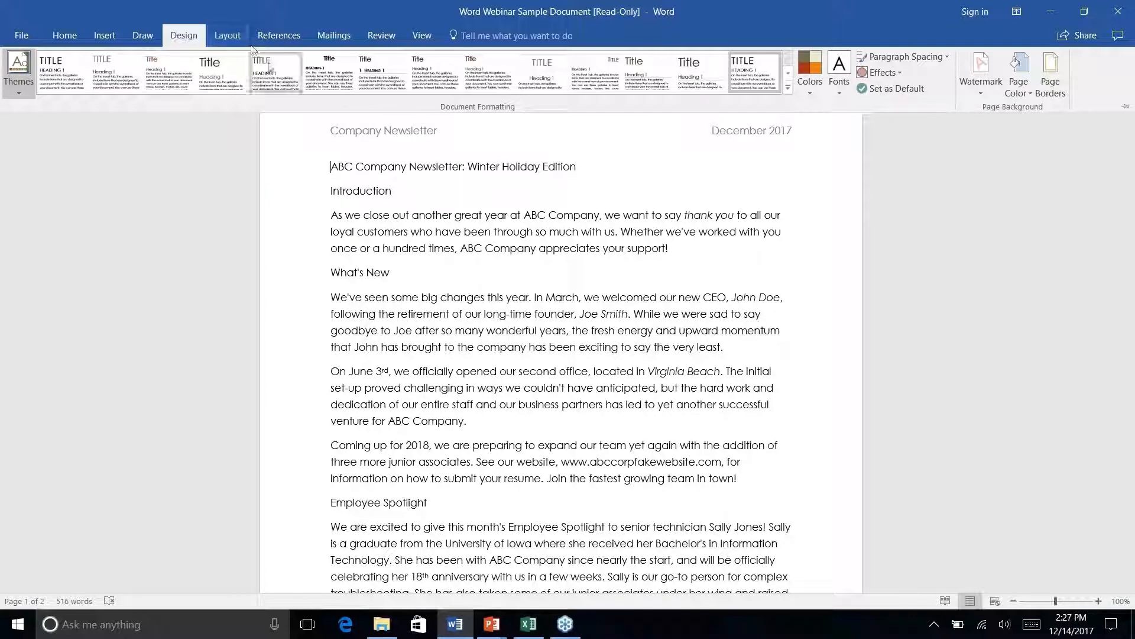
click(230, 75)
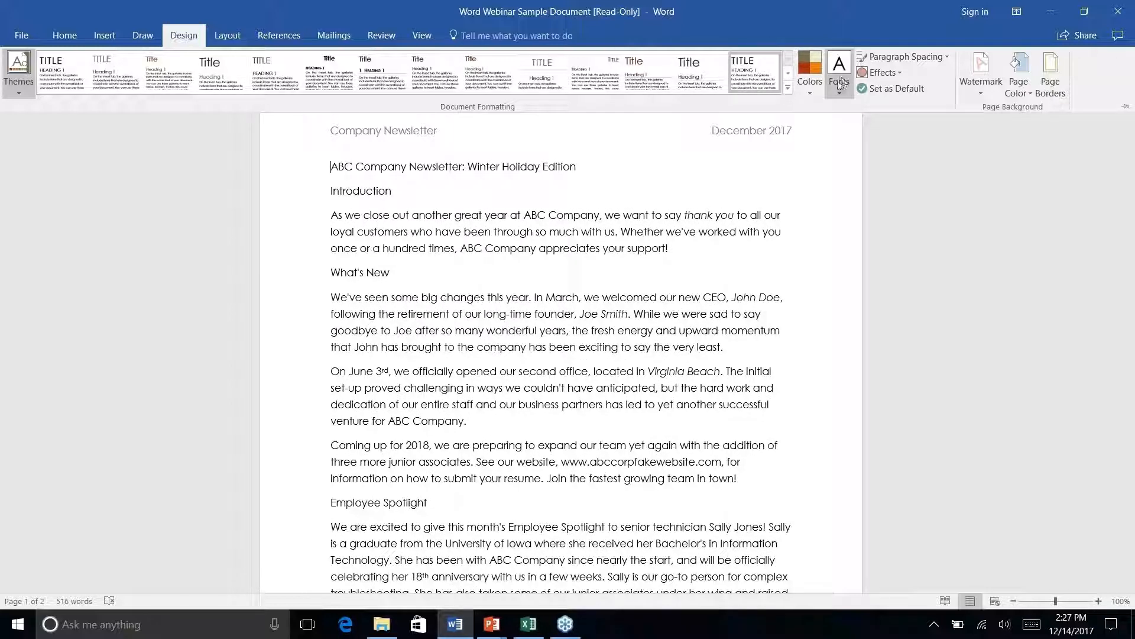
Step: Browse the built-in theme color sets and view the options for creating custom theme colors without saving any
click(808, 95)
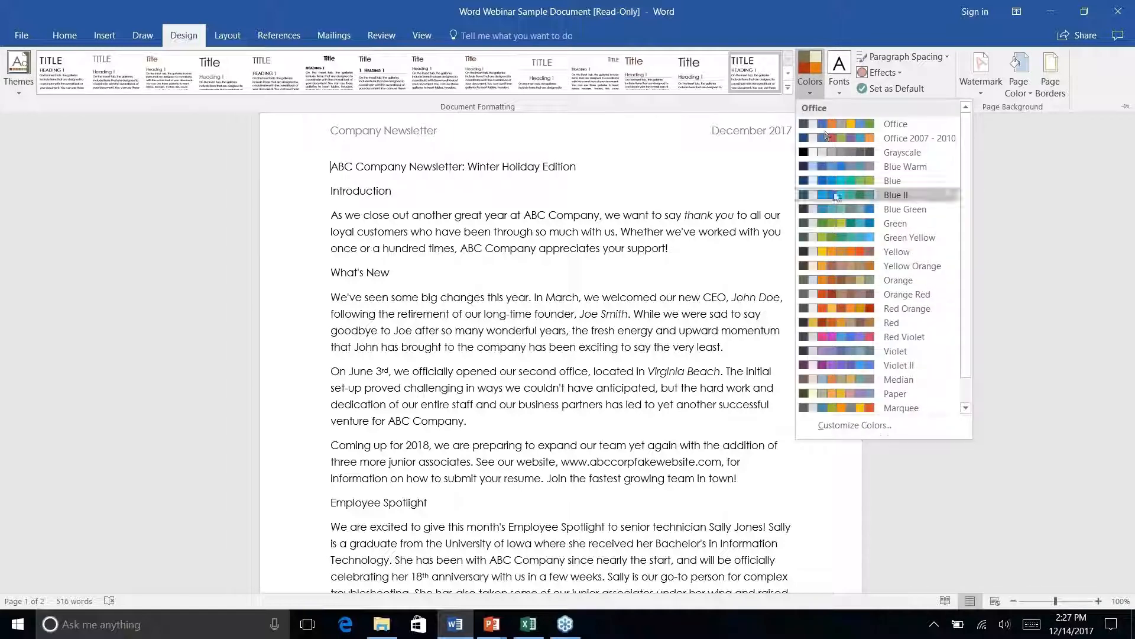
scroll(834, 198, down, 2)
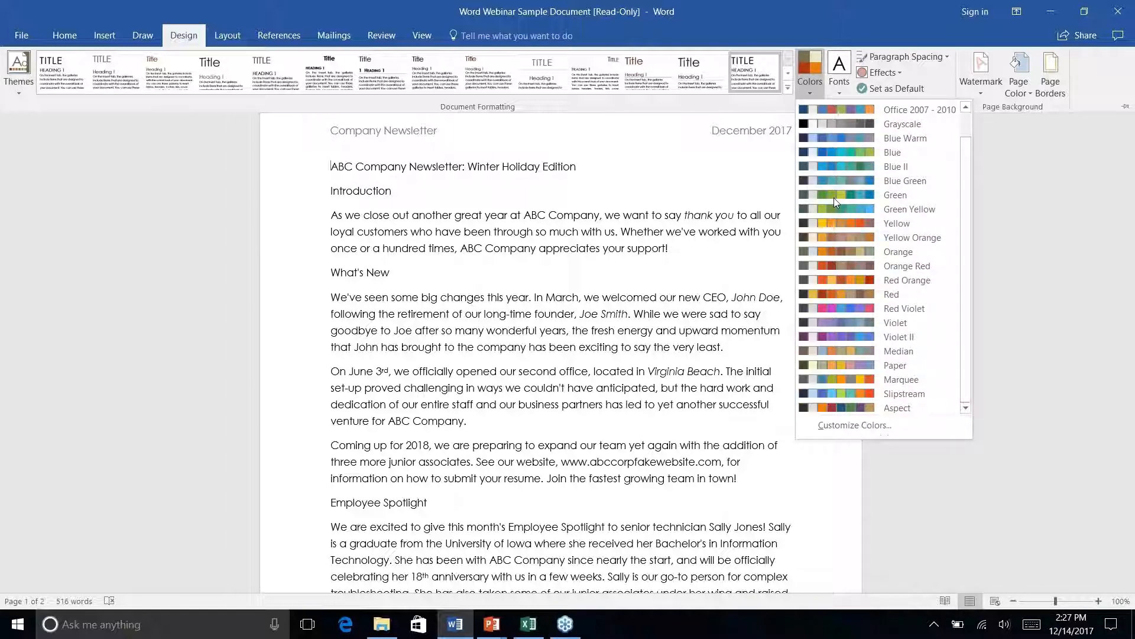
scroll(834, 197, up, 2)
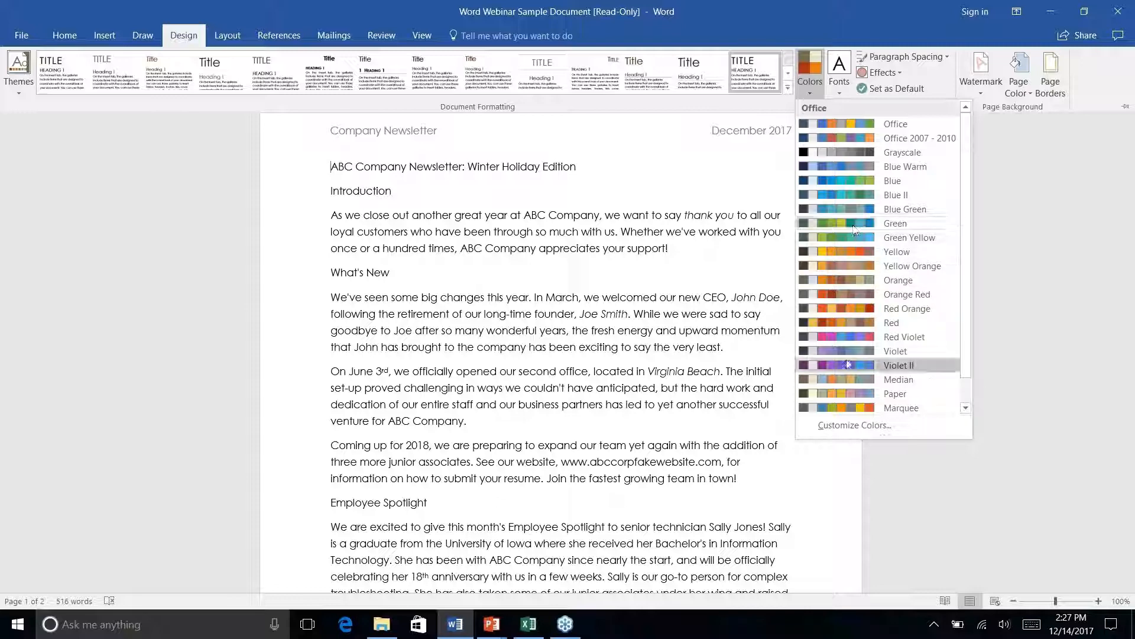
right_click(847, 428)
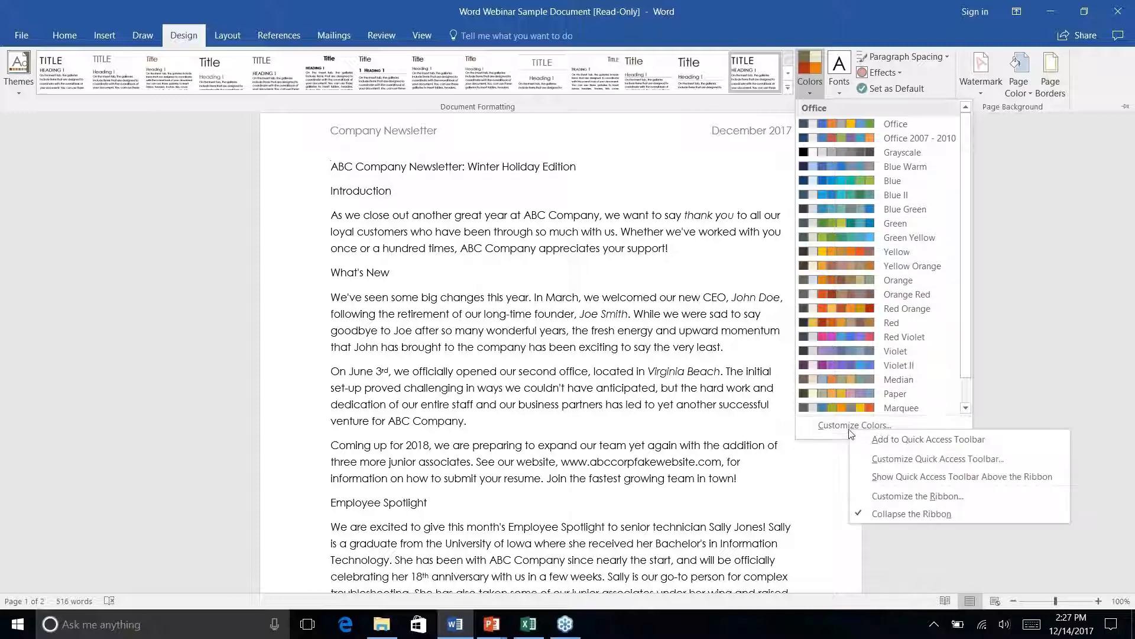
click(846, 426)
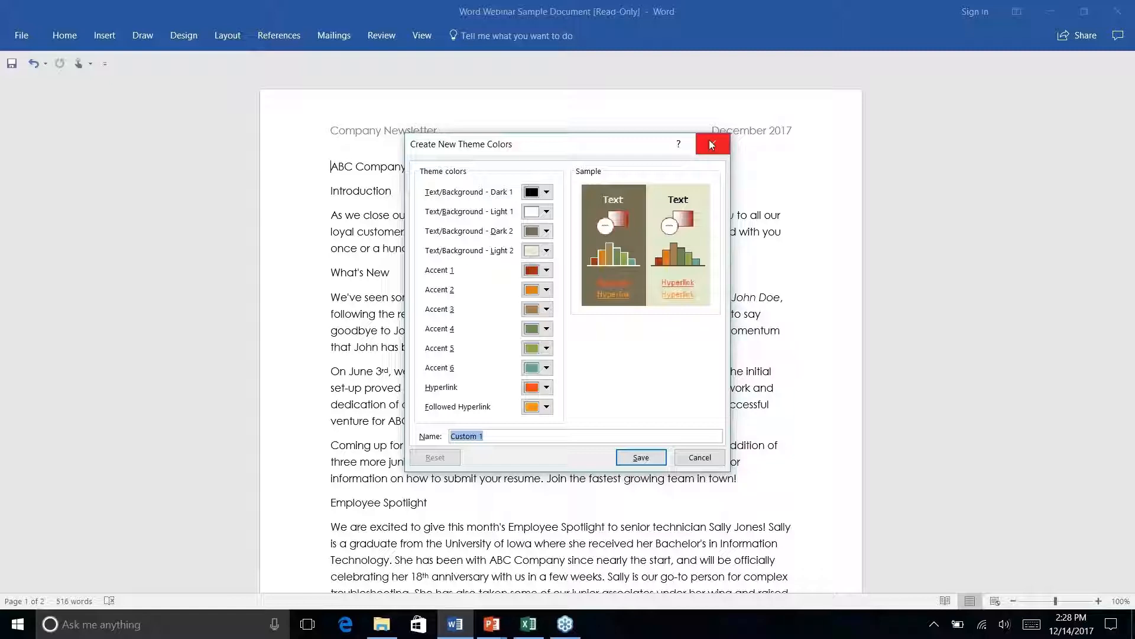
click(697, 462)
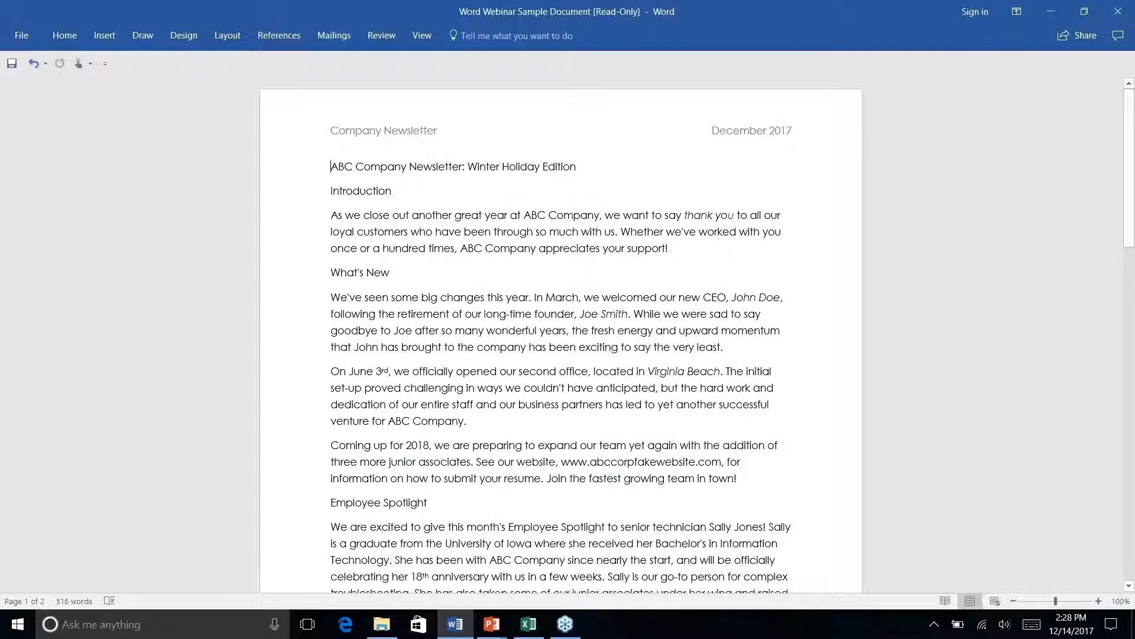
Step: Browse the built-in style sets and apply the Feathered theme to the newsletter
click(211, 36)
click(195, 37)
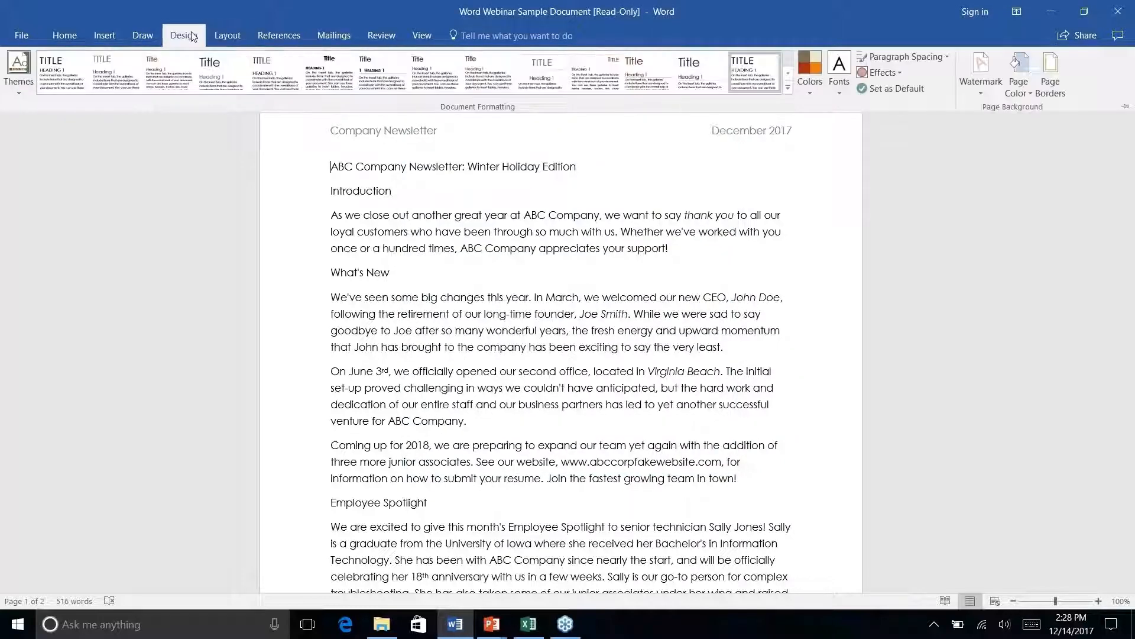
click(787, 87)
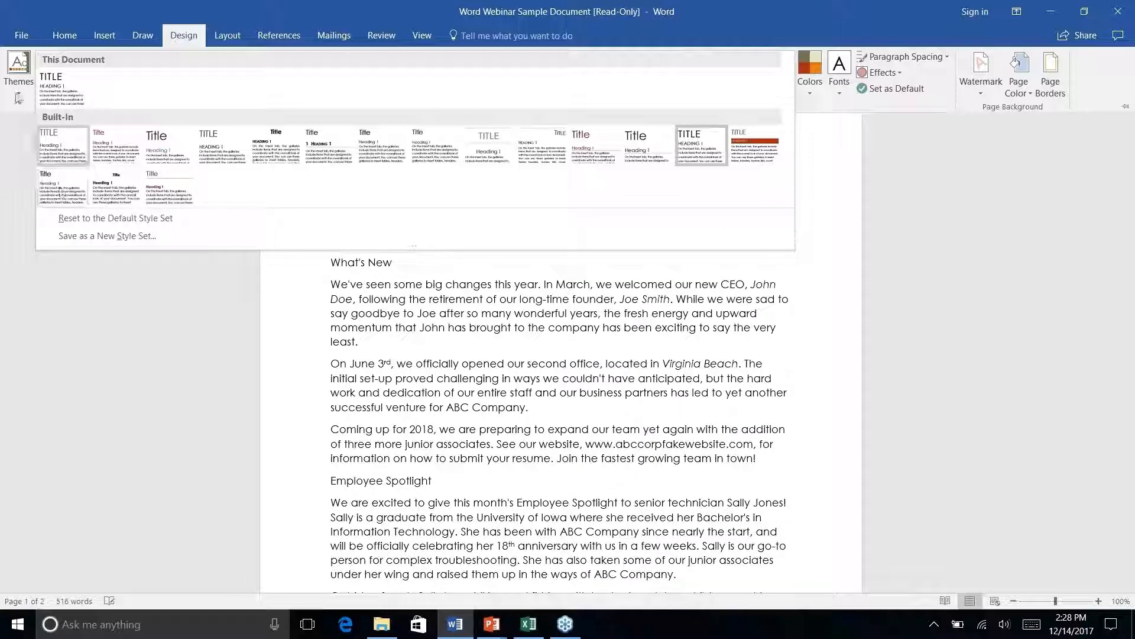
click(18, 94)
click(18, 94)
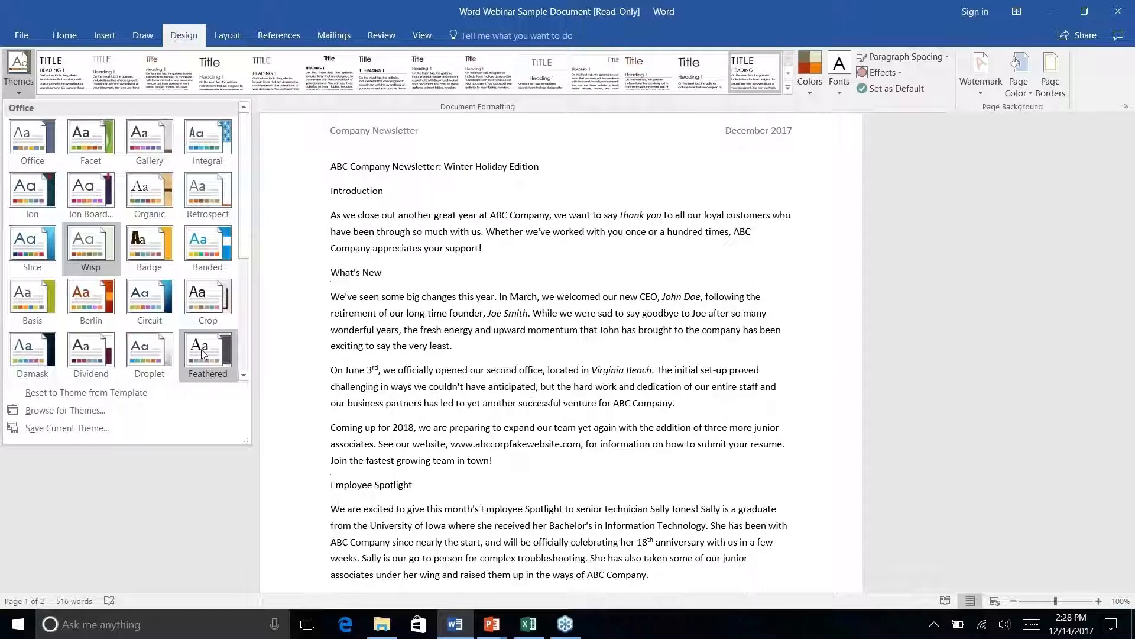
right_click(201, 353)
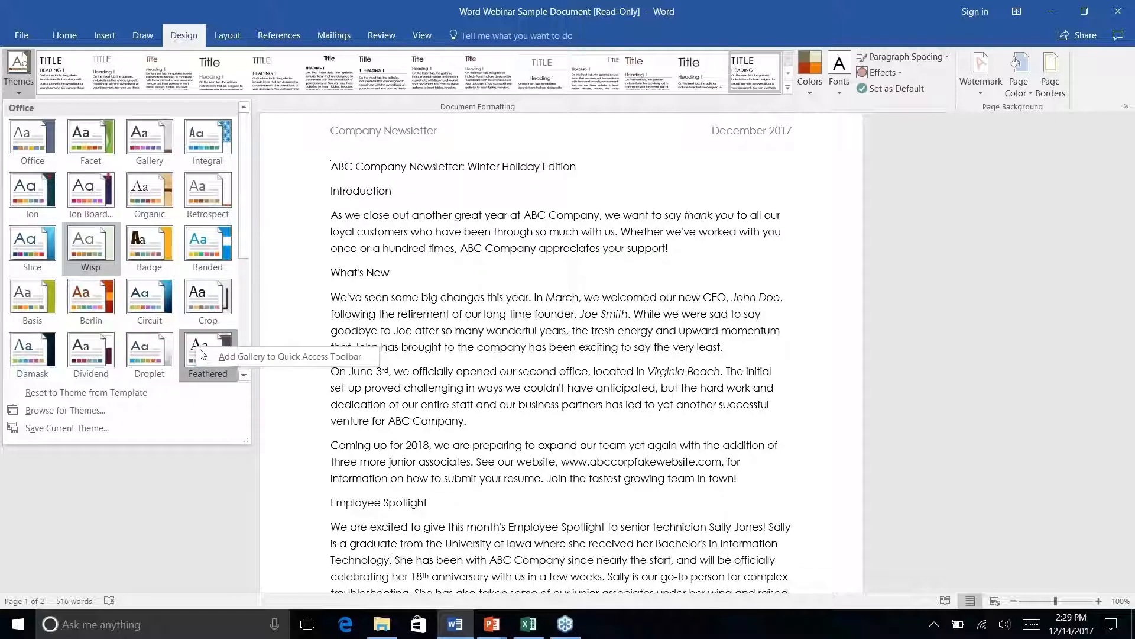
key(ctrl+z)
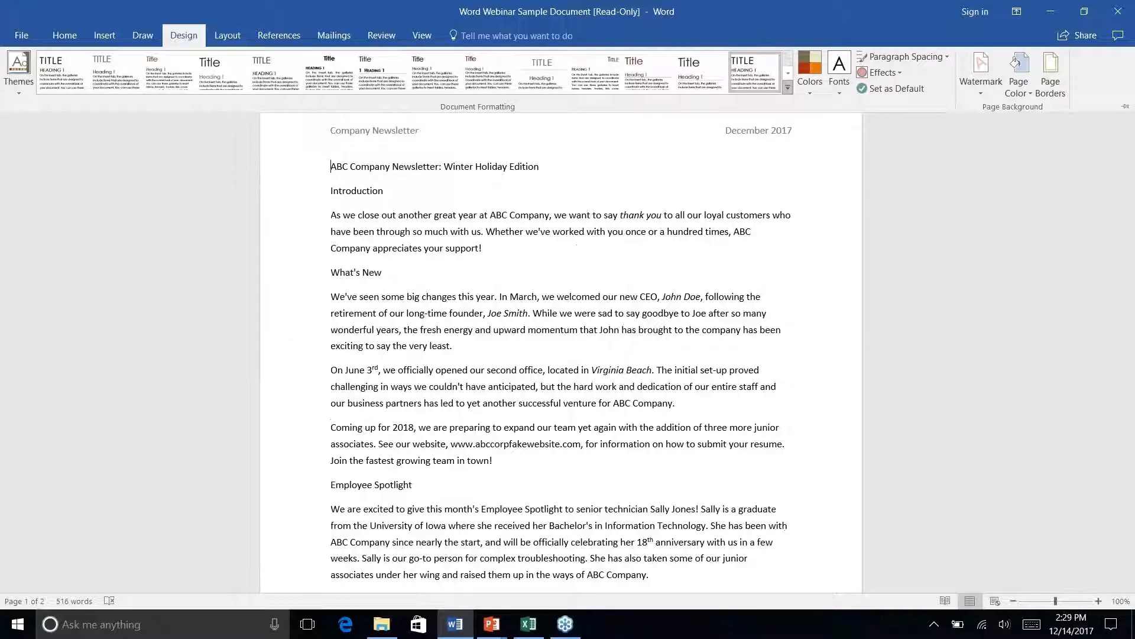
key(ctrl+z)
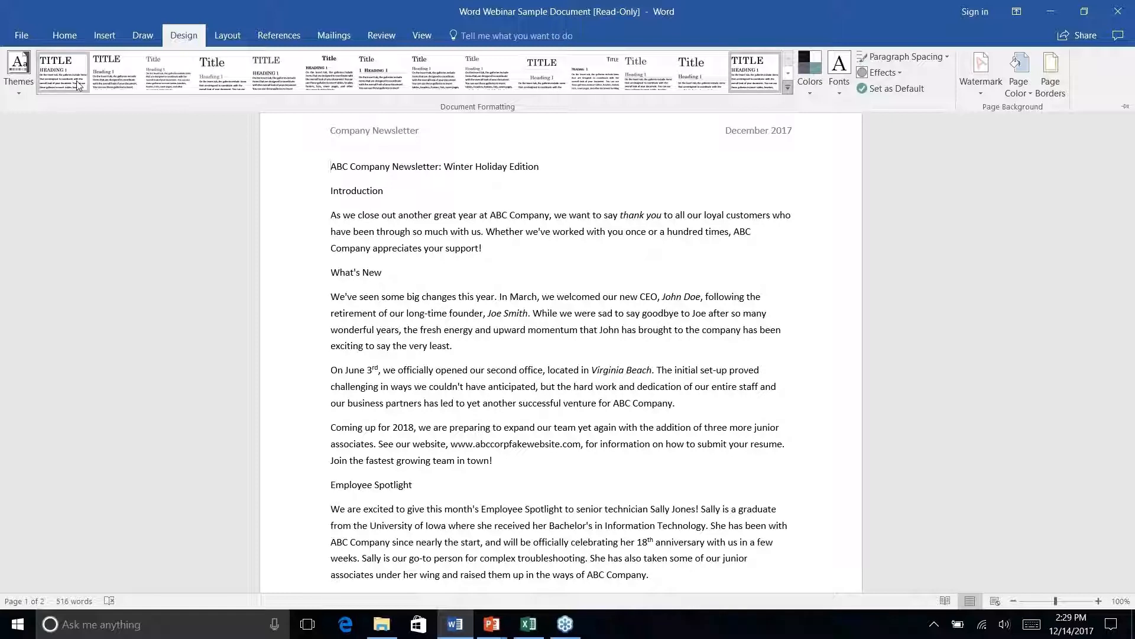
click(745, 77)
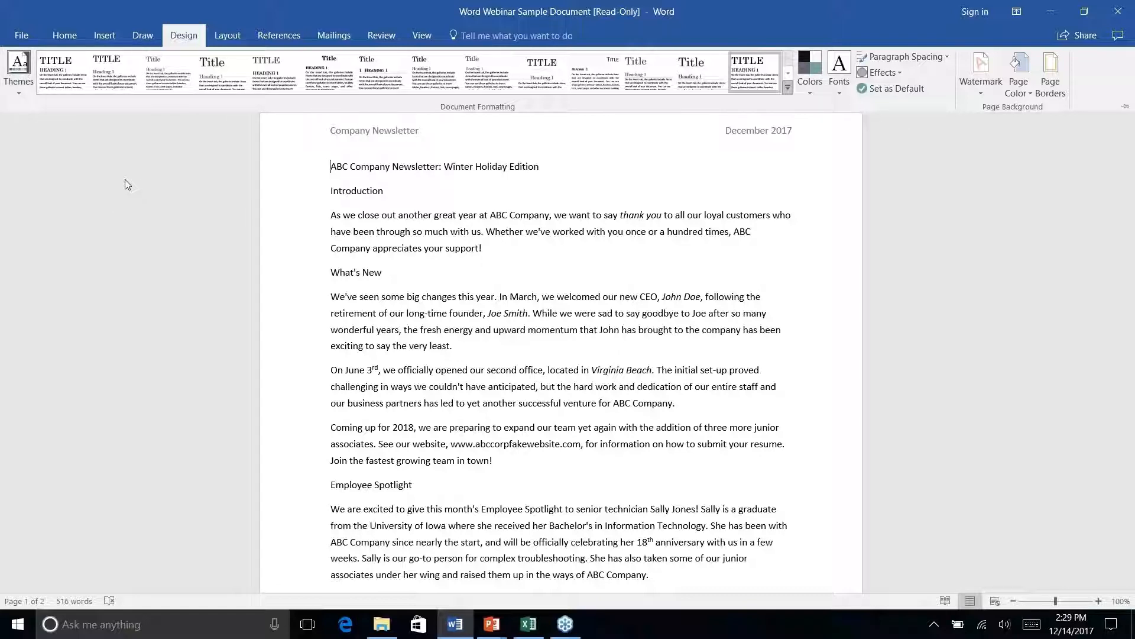
click(112, 34)
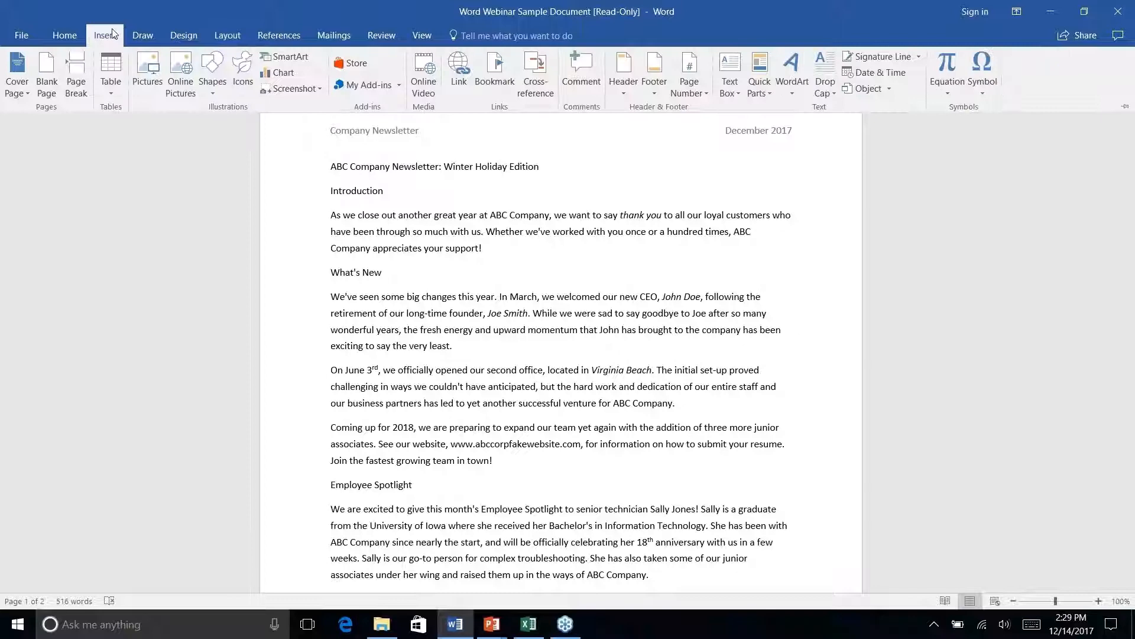
click(144, 38)
click(71, 37)
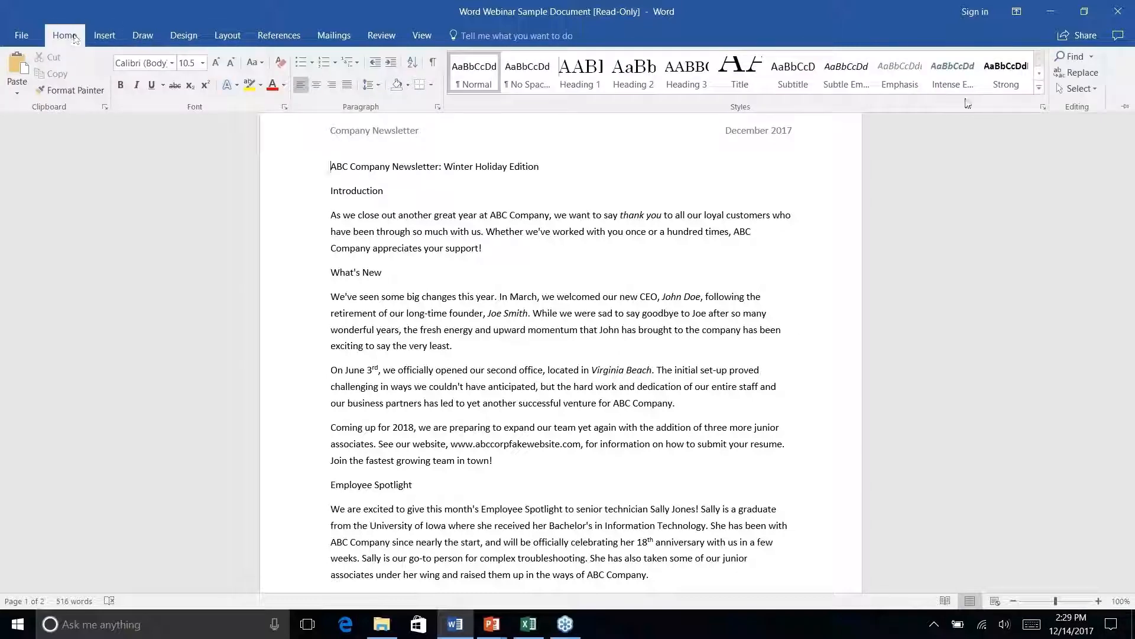
key(ctrl+F1)
scroll(659, 212, down, 3)
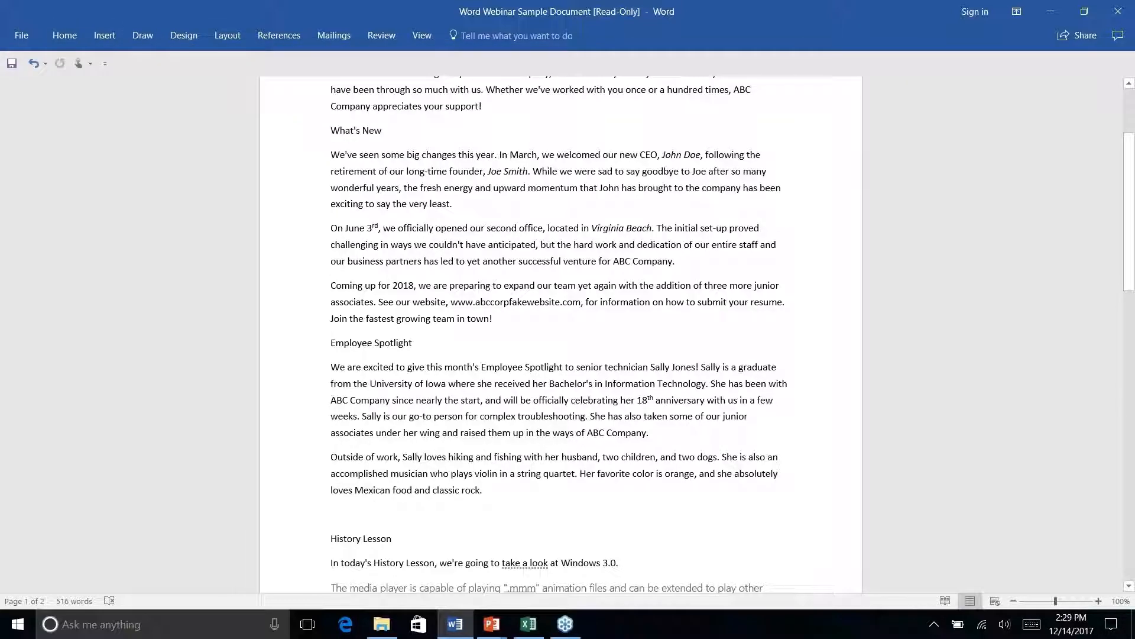
scroll(660, 212, down, 3)
key(ctrl+Home)
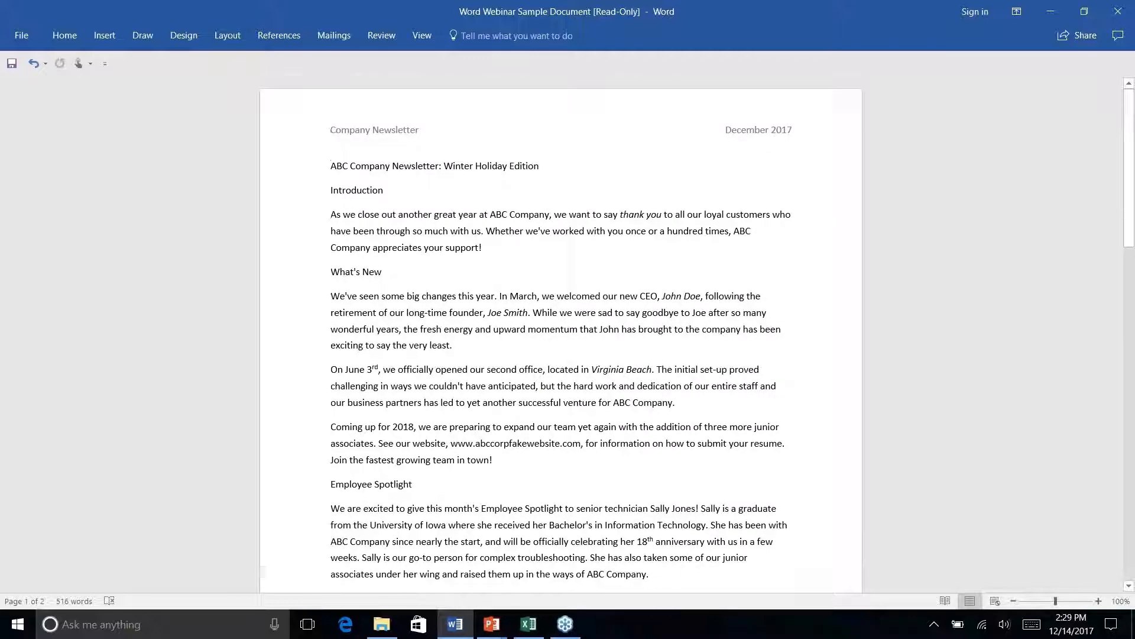
scroll(561, 334, down, 5)
scroll(561, 334, down, 3)
key(ctrl+Home)
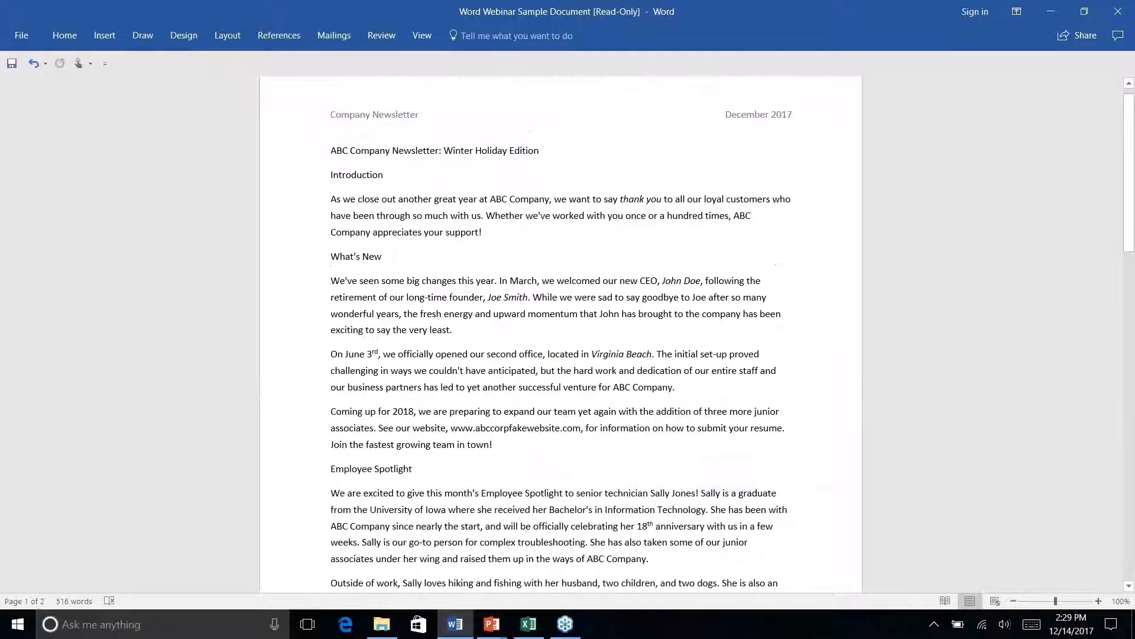
Step: Apply the Title style to the "ABC Company Newsletter: Winter Holiday Edition" line
click(73, 37)
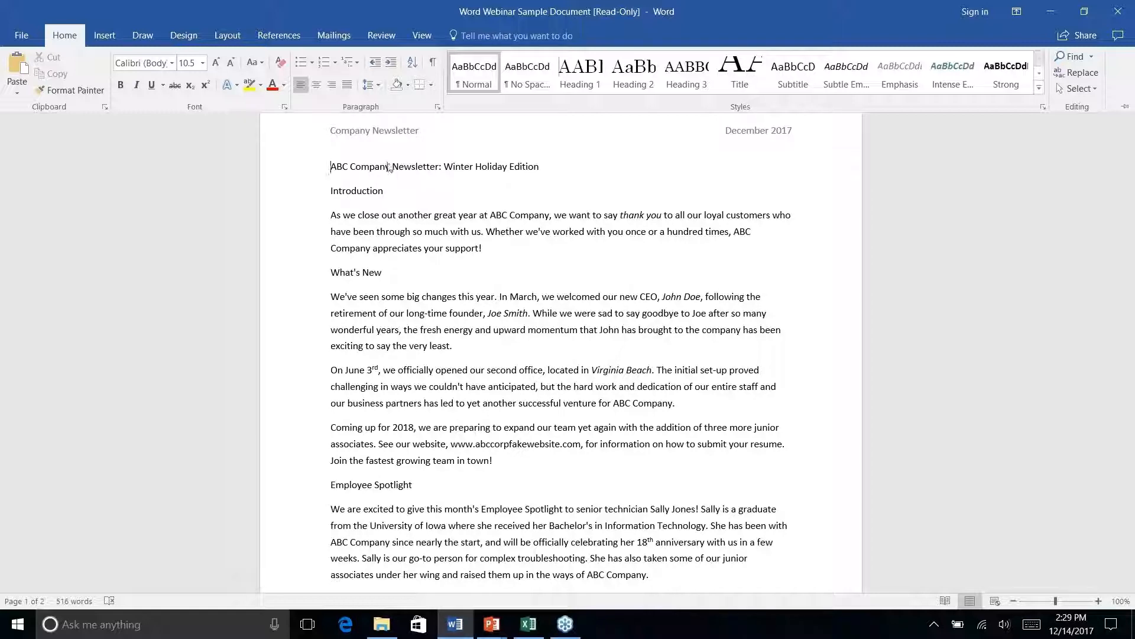
click(387, 169)
triple_click(411, 166)
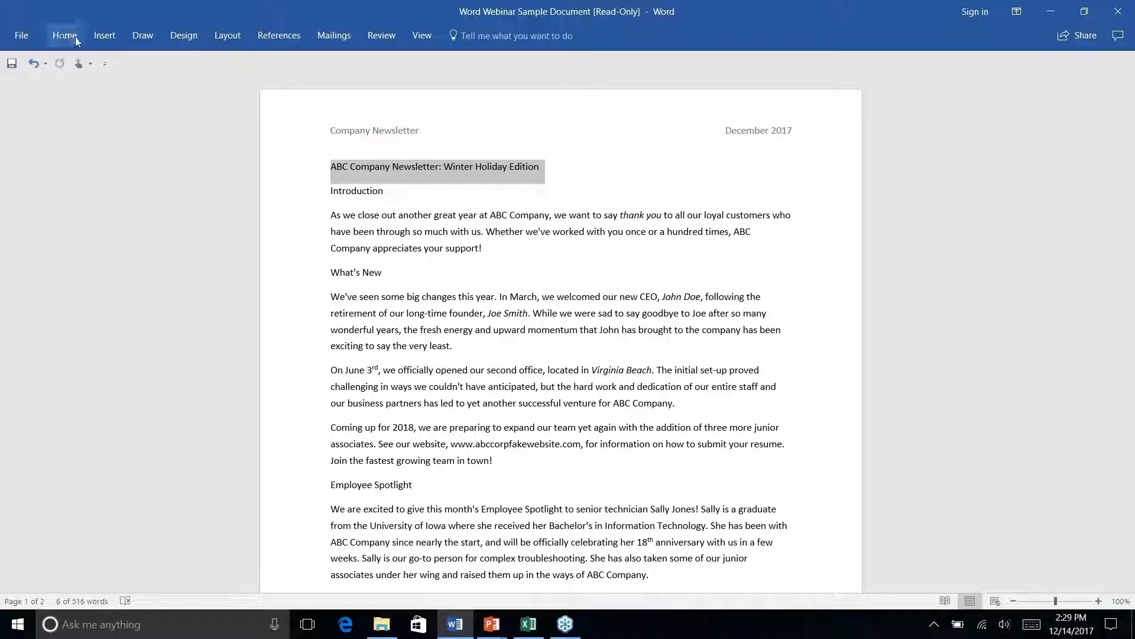
click(72, 38)
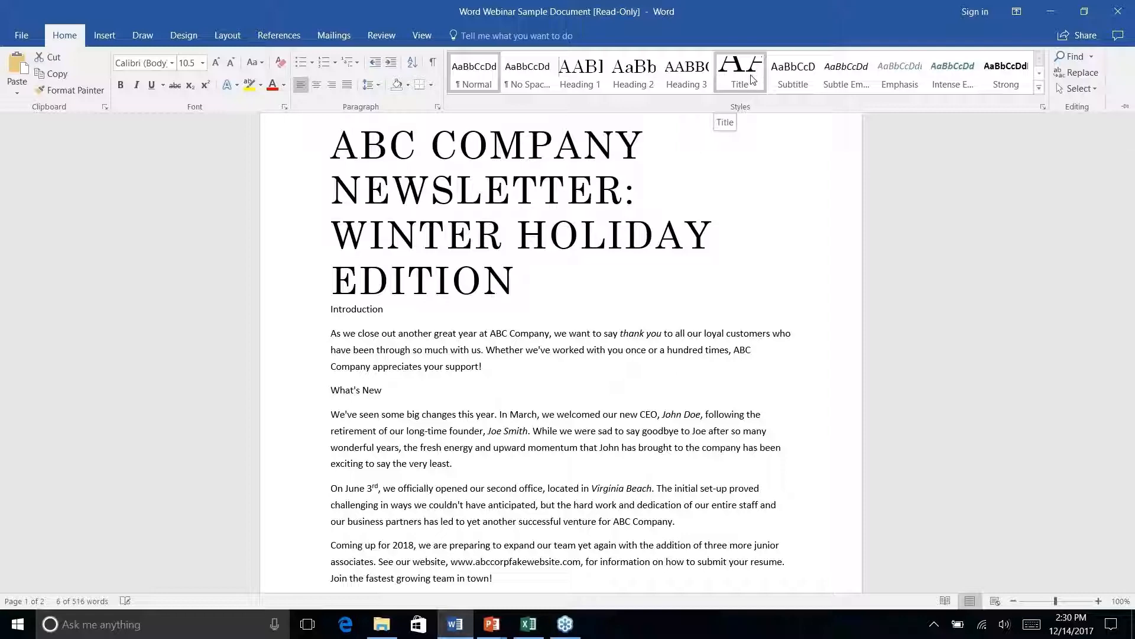
click(750, 79)
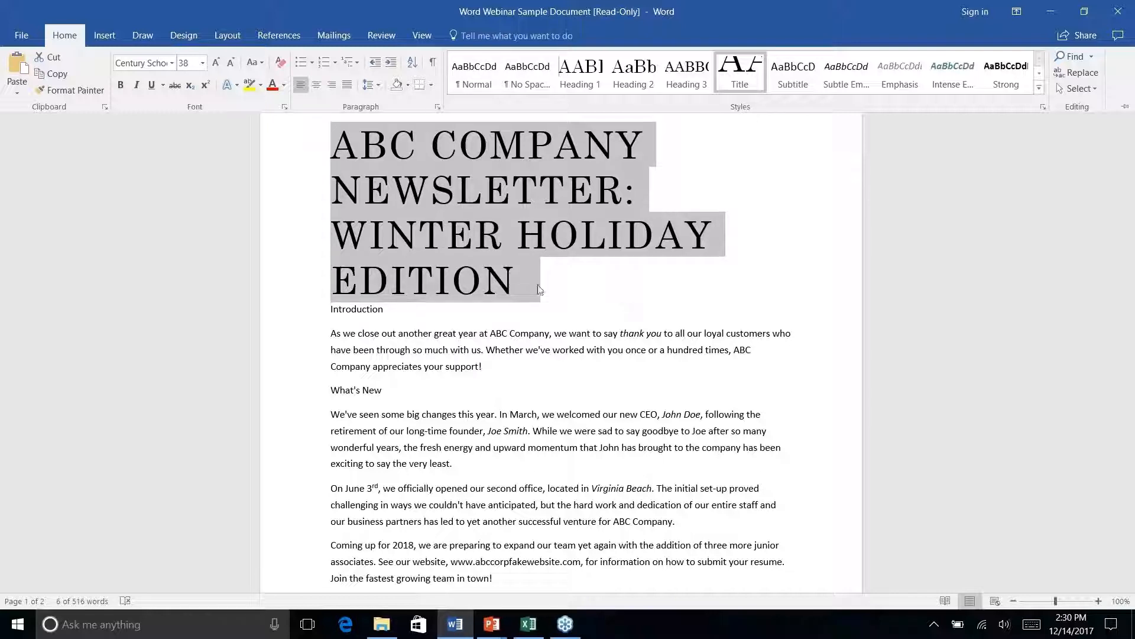
key(ctrl+F1)
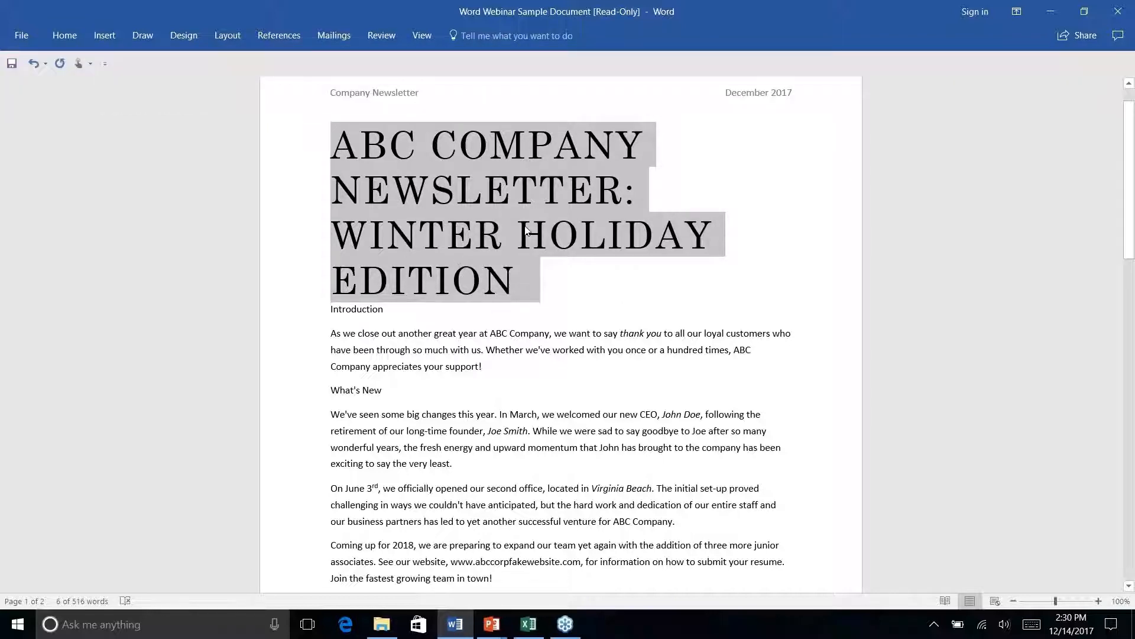
click(104, 63)
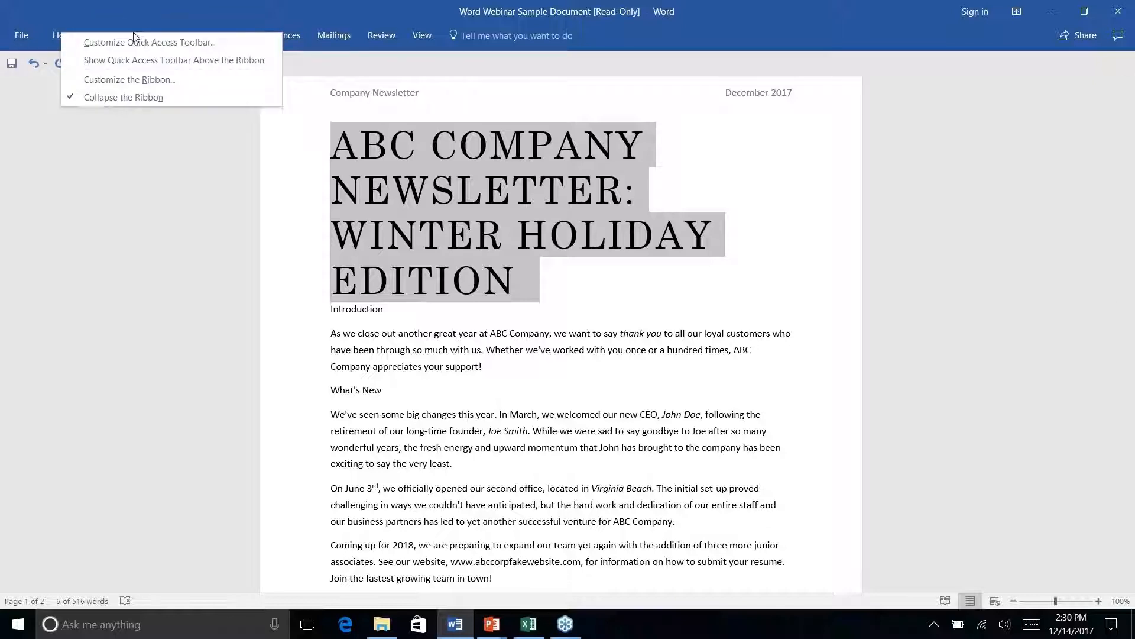
click(159, 171)
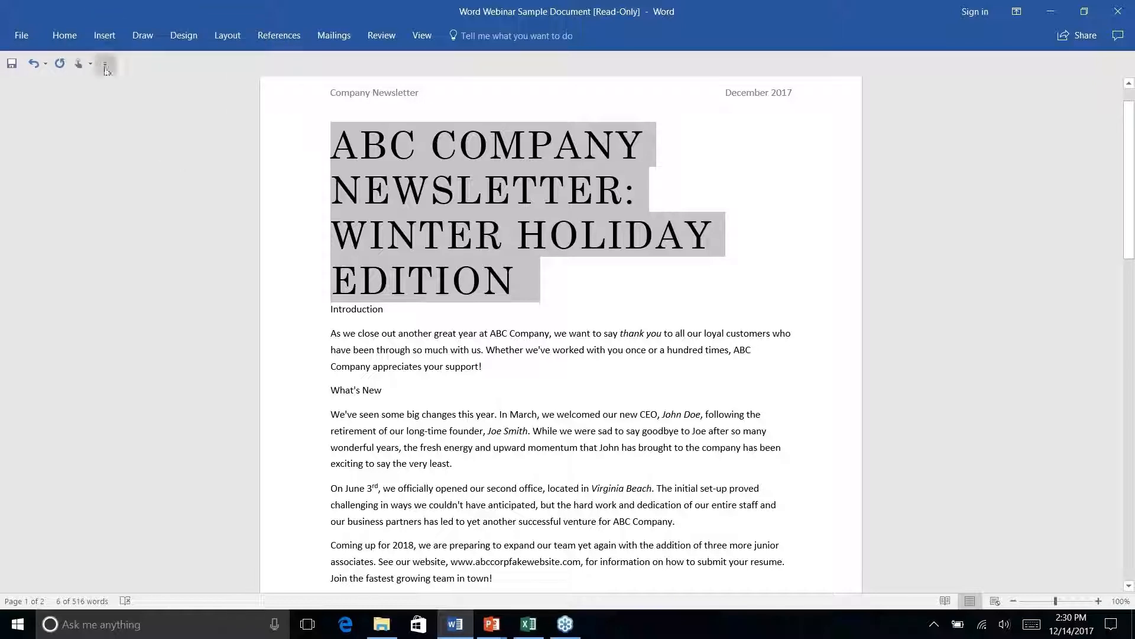
Step: Modify the Title style to a font size of 20 and start a new line before "Winter Holiday Edition" in the newsletter title
click(64, 35)
right_click(743, 66)
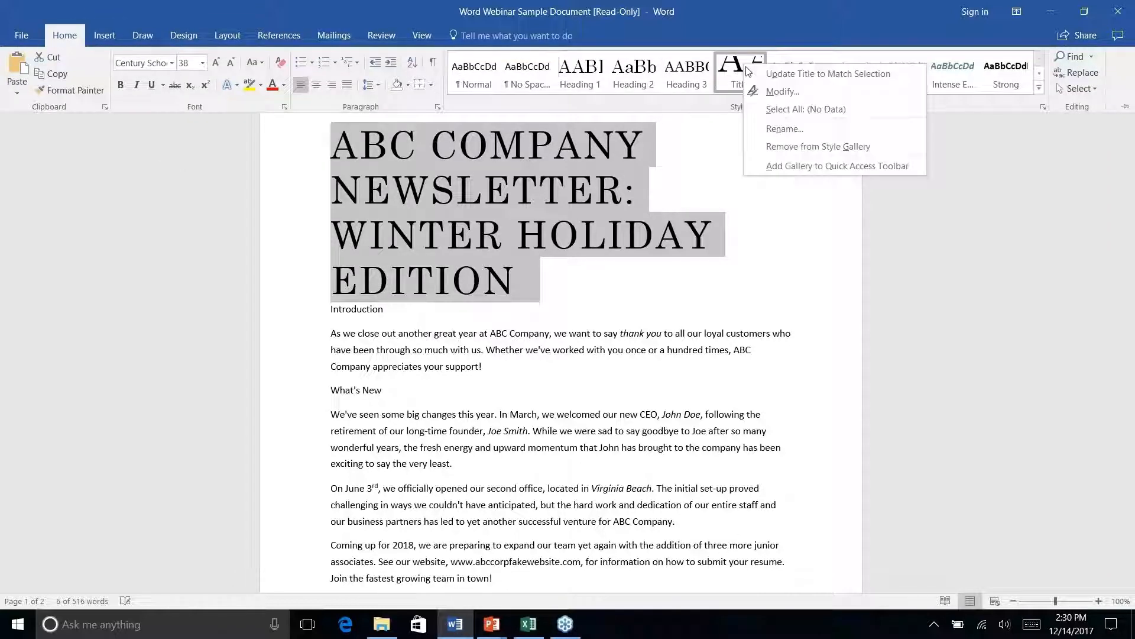
click(774, 92)
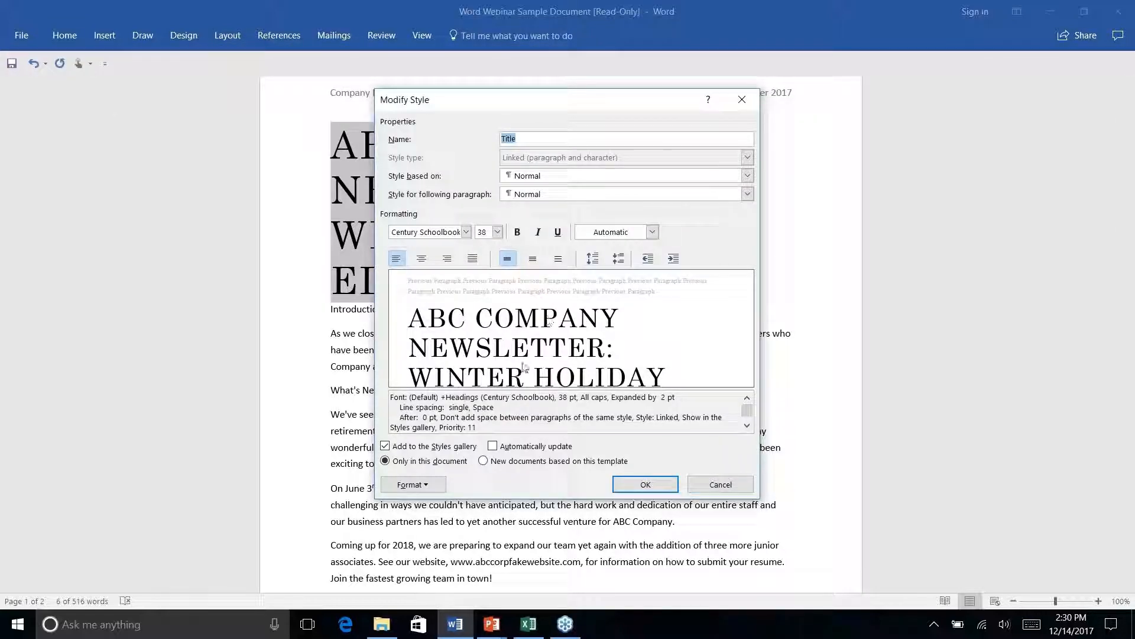
click(499, 233)
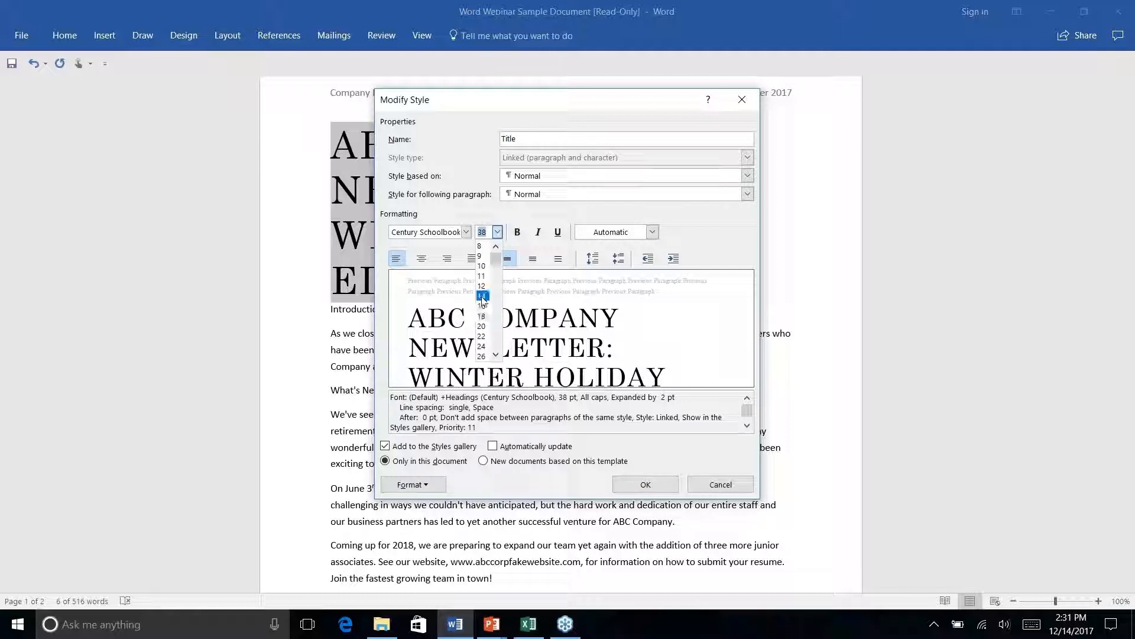
key(Escape)
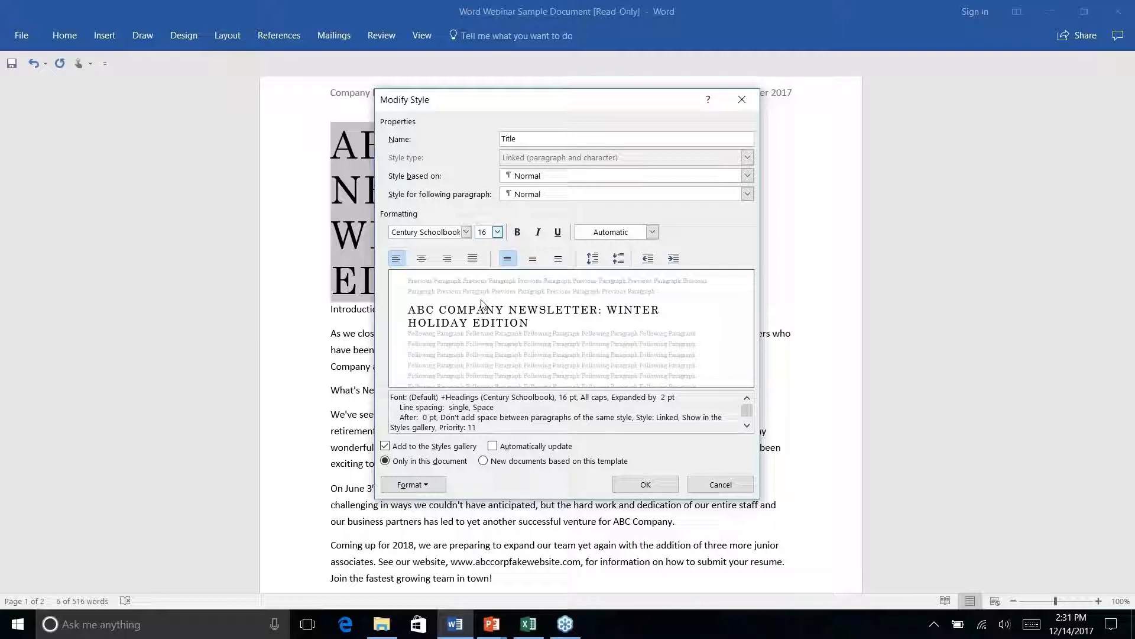
click(498, 232)
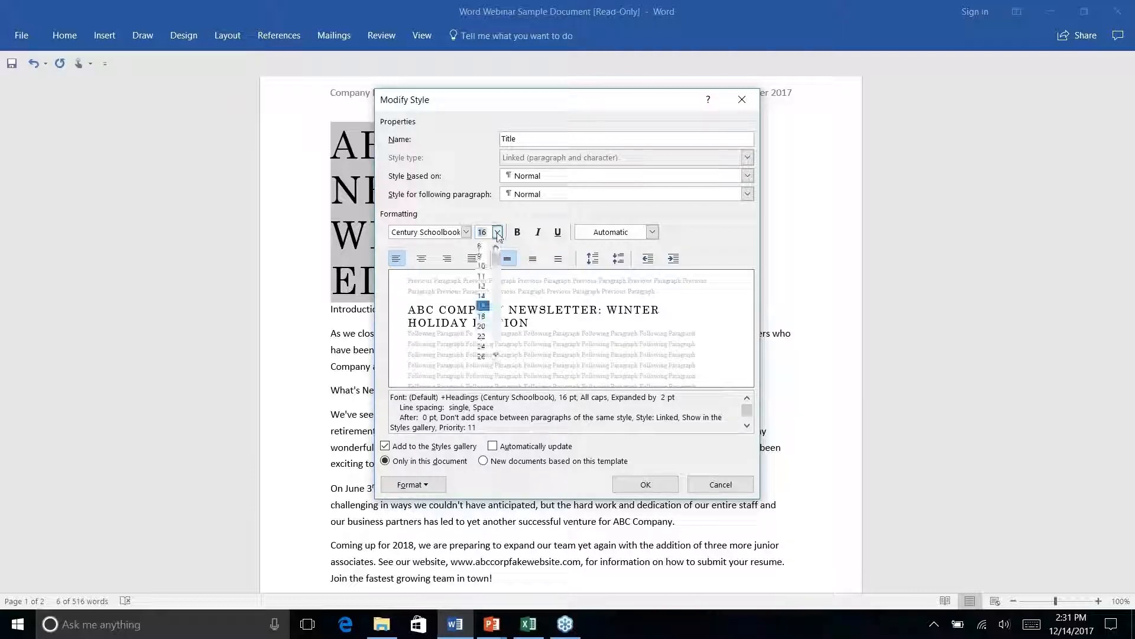
click(482, 317)
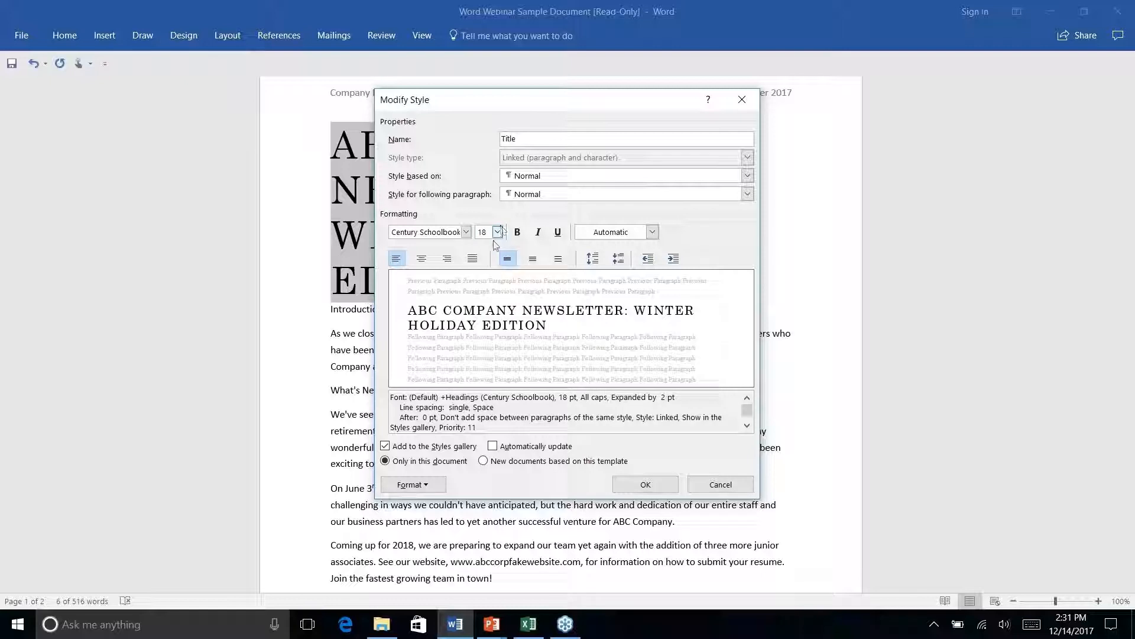
click(498, 232)
click(483, 326)
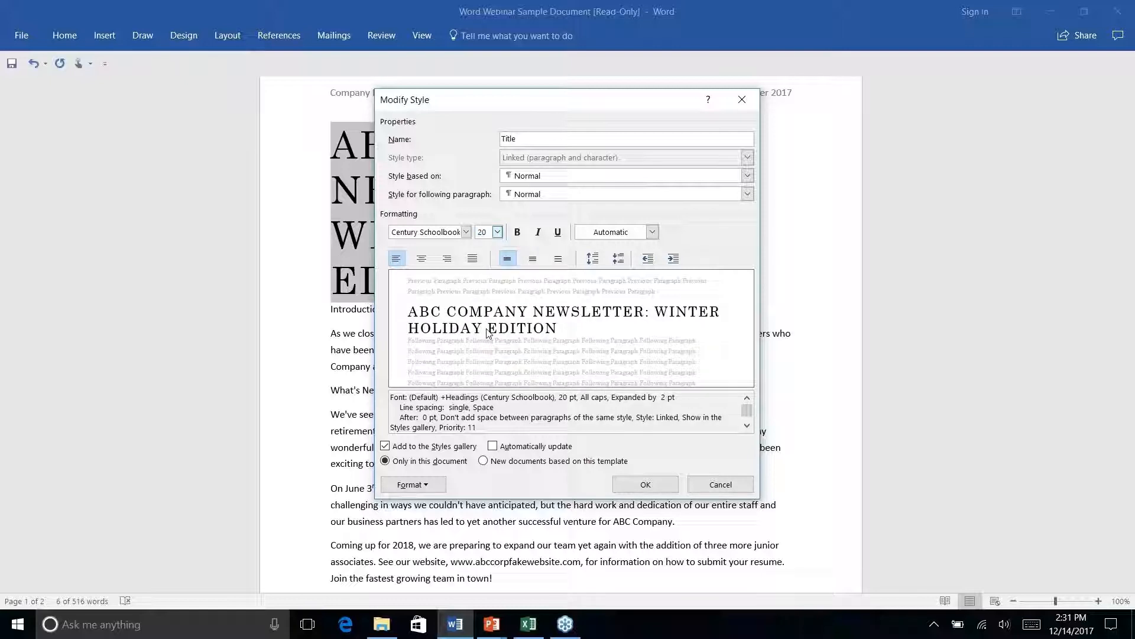
click(648, 488)
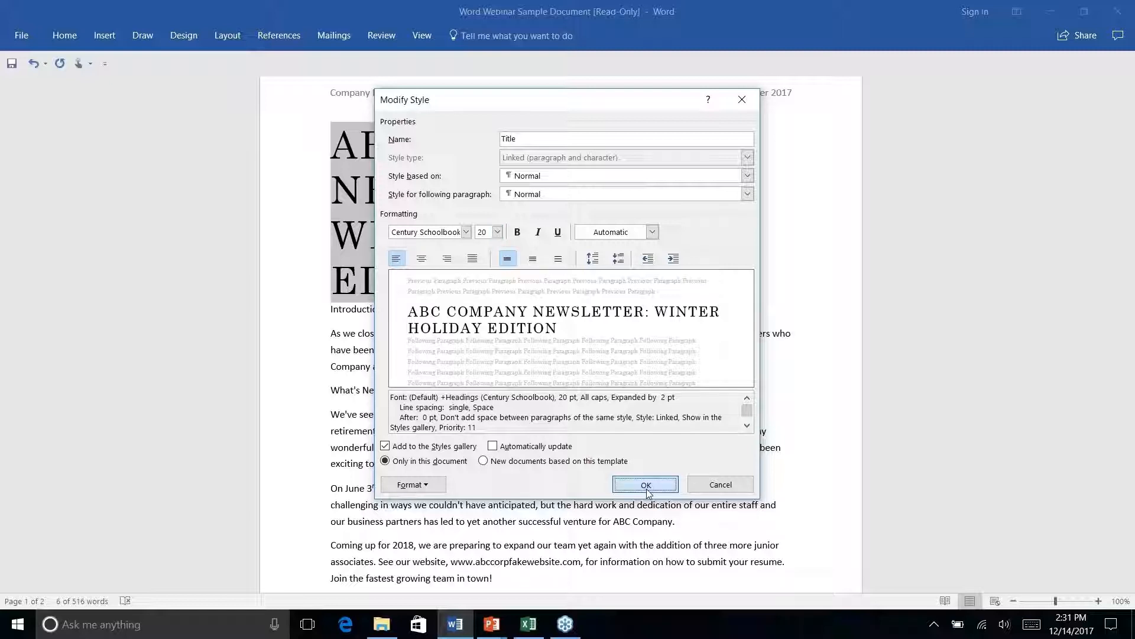
click(696, 135)
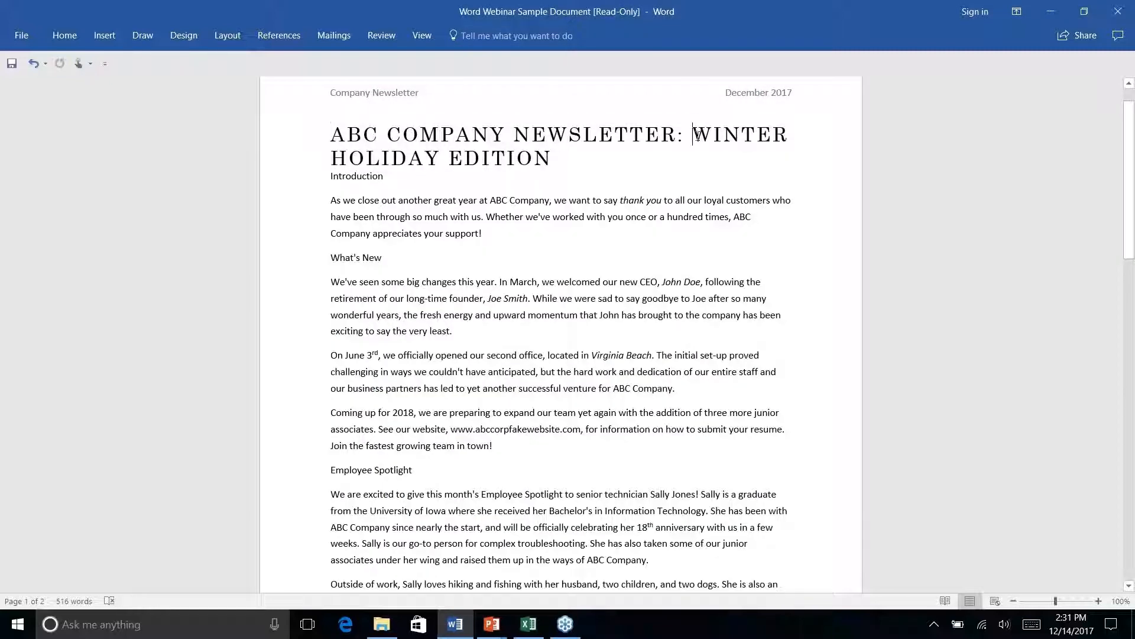
key(shift+Return)
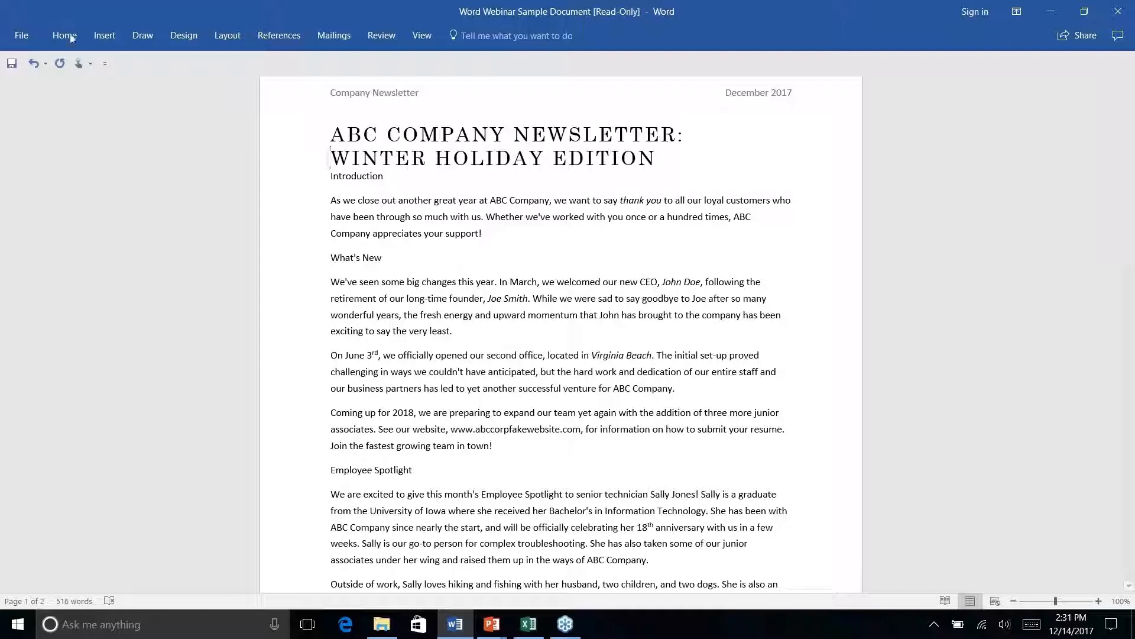
Step: Apply the Heading 1 style to the "Introduction" line below the newsletter title
triple_click(355, 176)
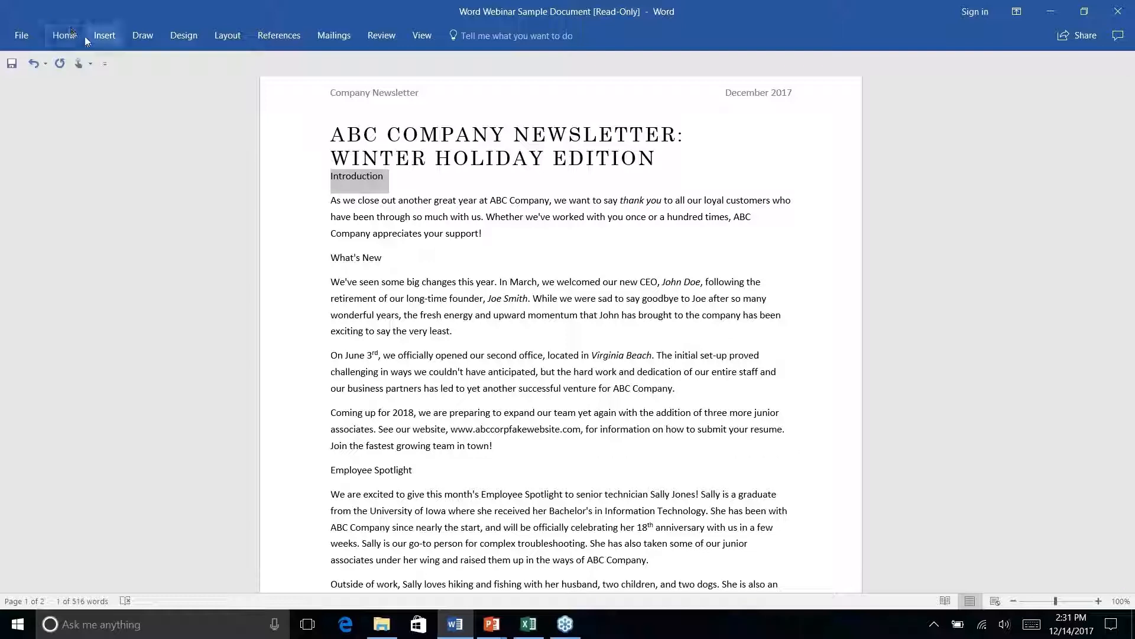
click(66, 36)
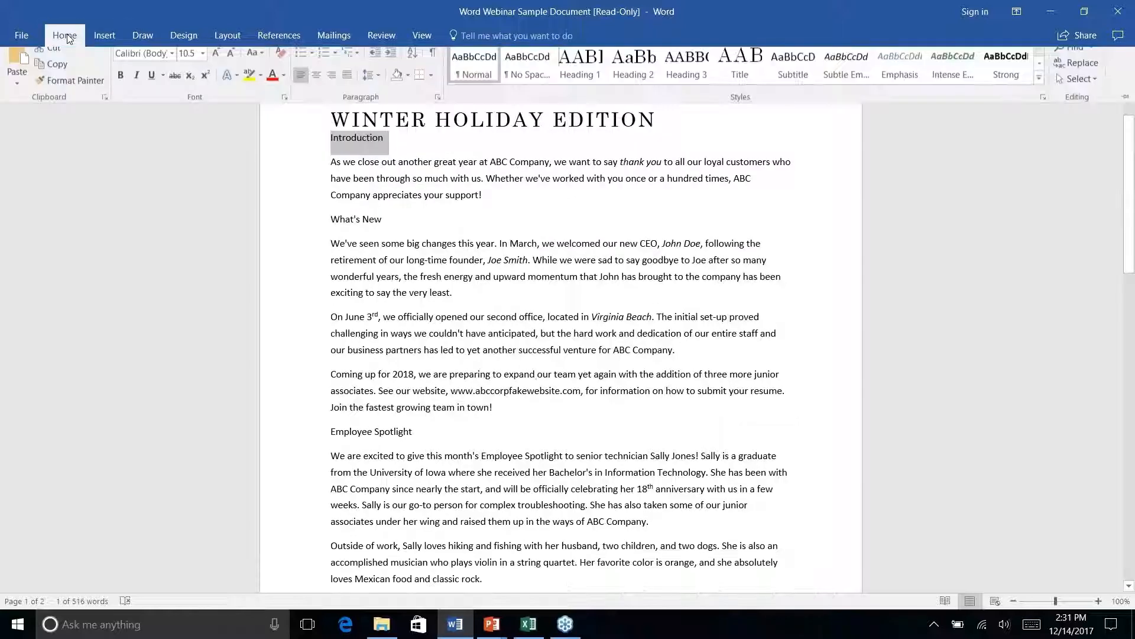
click(584, 72)
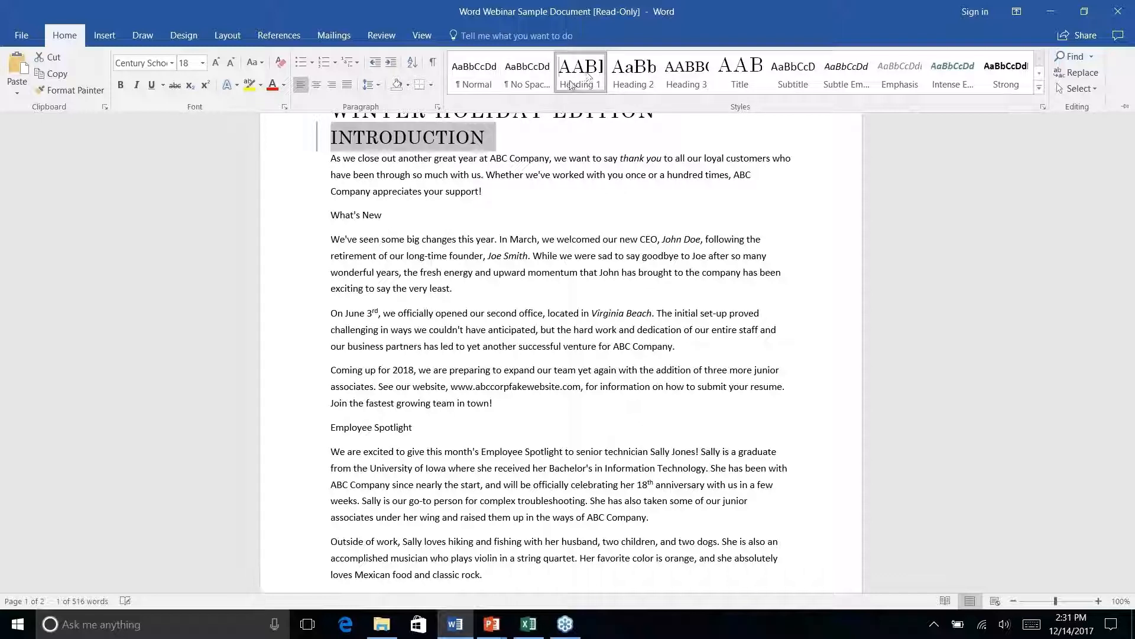
key(ctrl+F1)
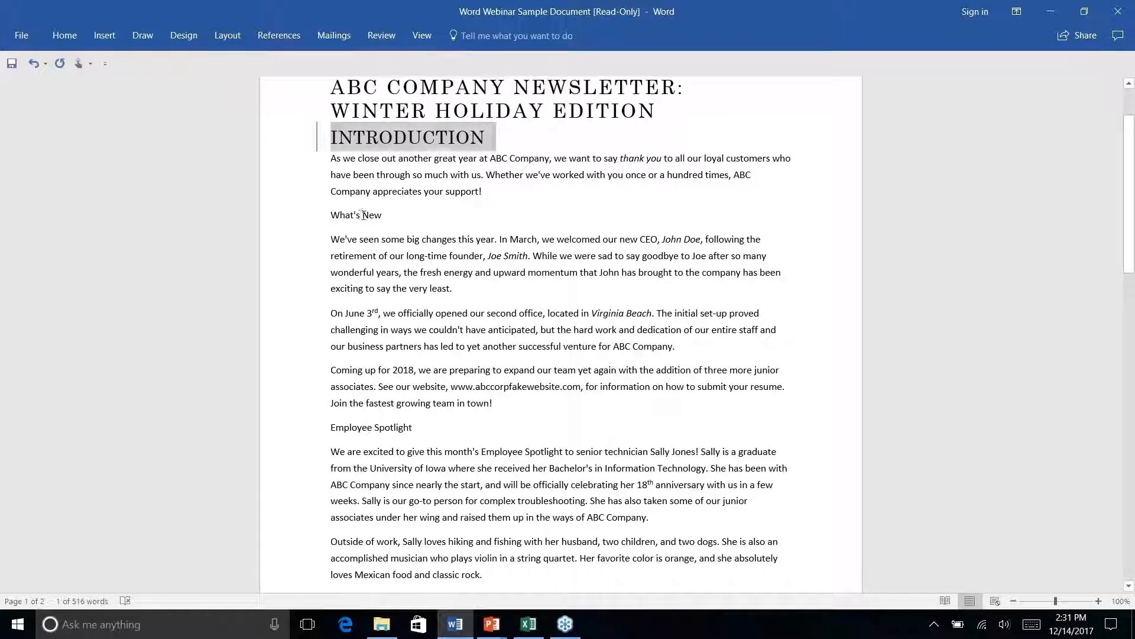
Step: Apply the Heading 2 style to the "What's New" line
double_click(364, 215)
key(Right)
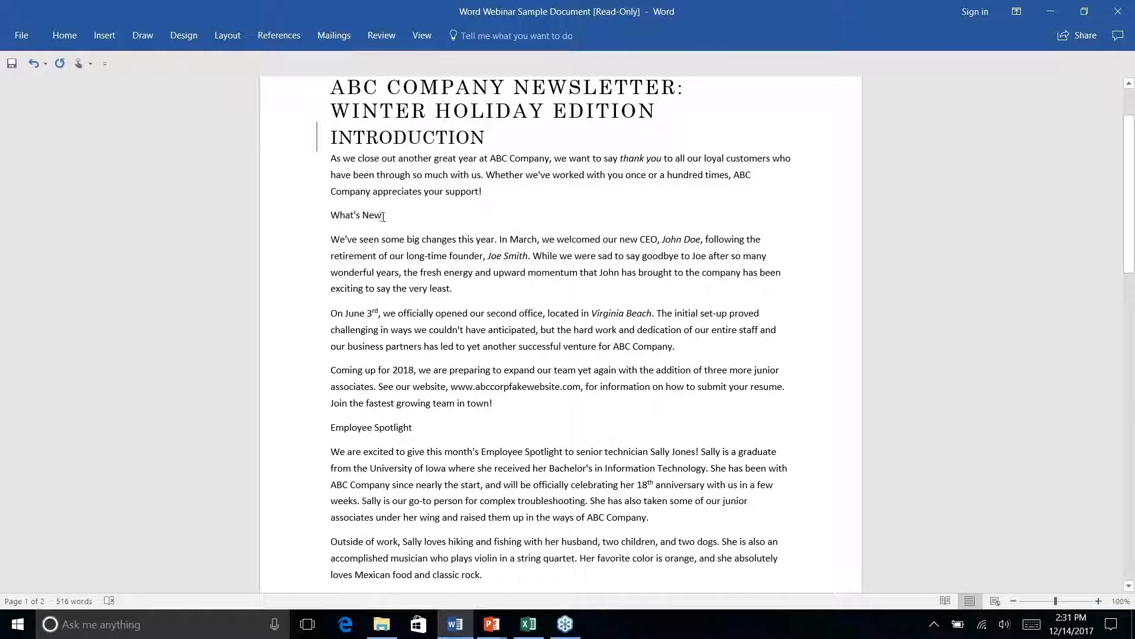
triple_click(382, 215)
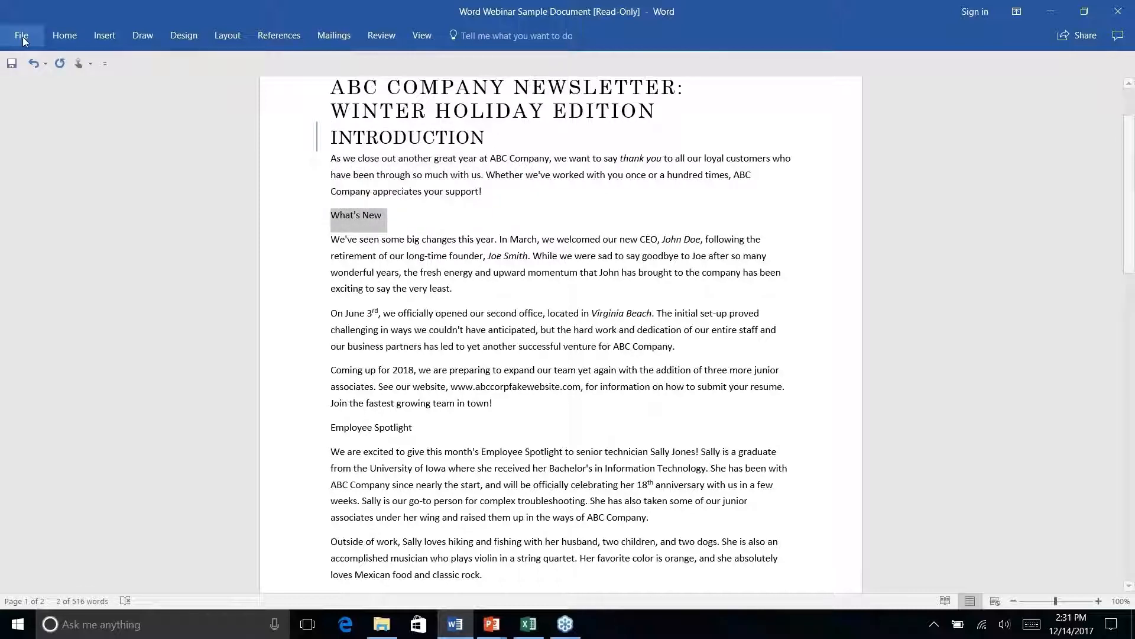
click(64, 35)
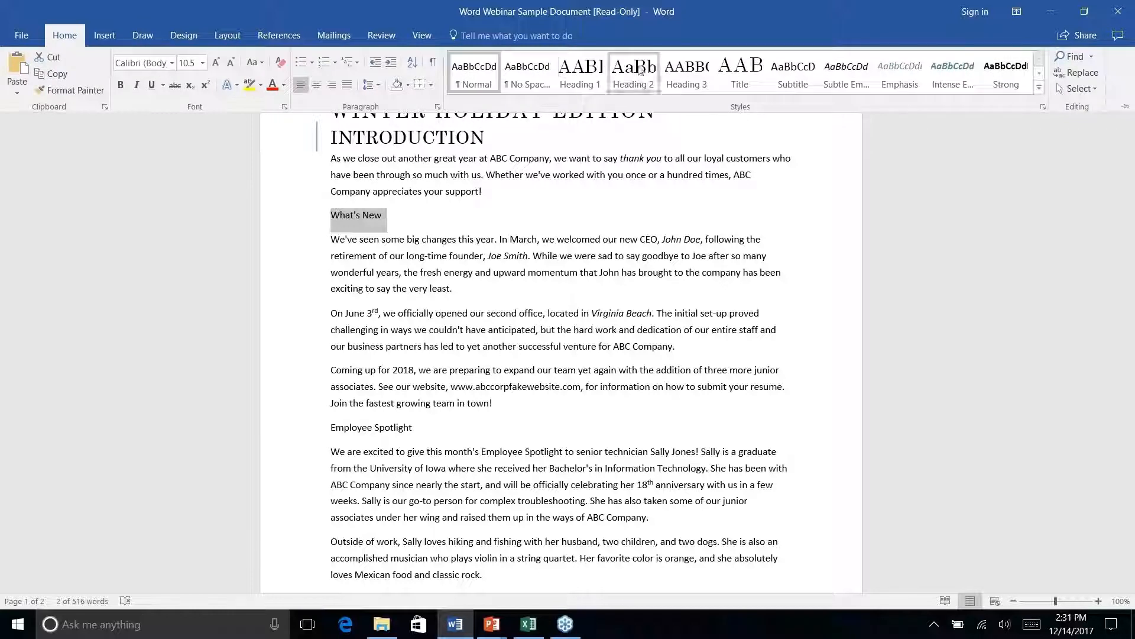
click(636, 71)
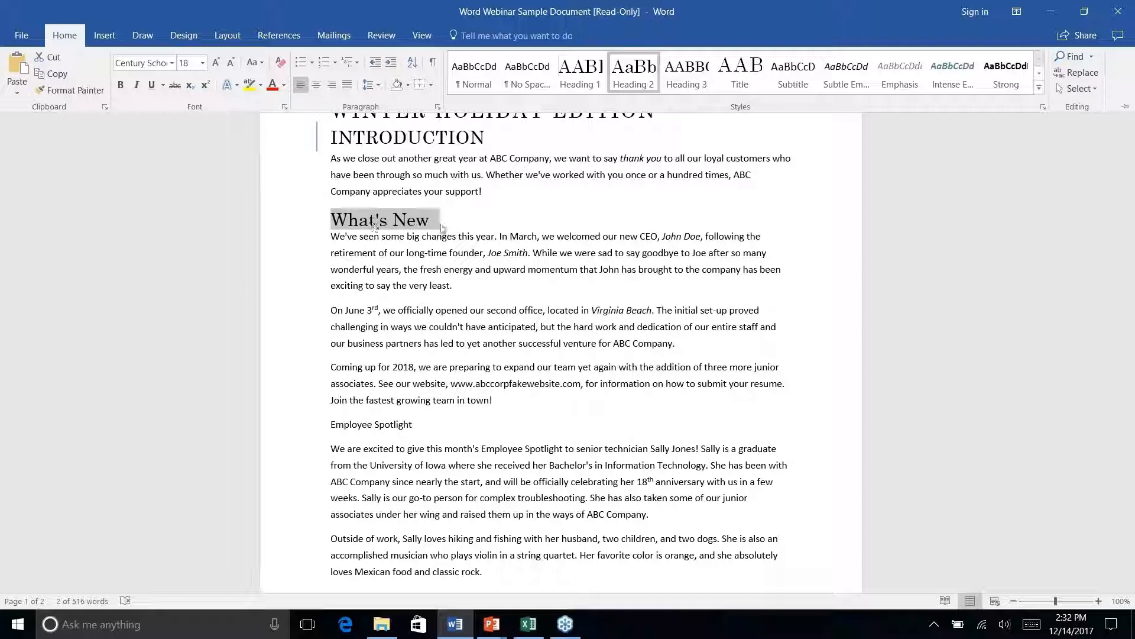
key(ctrl+F1)
Step: Apply the Heading 1 style to the "Employee Spotlight" line
right_click(371, 424)
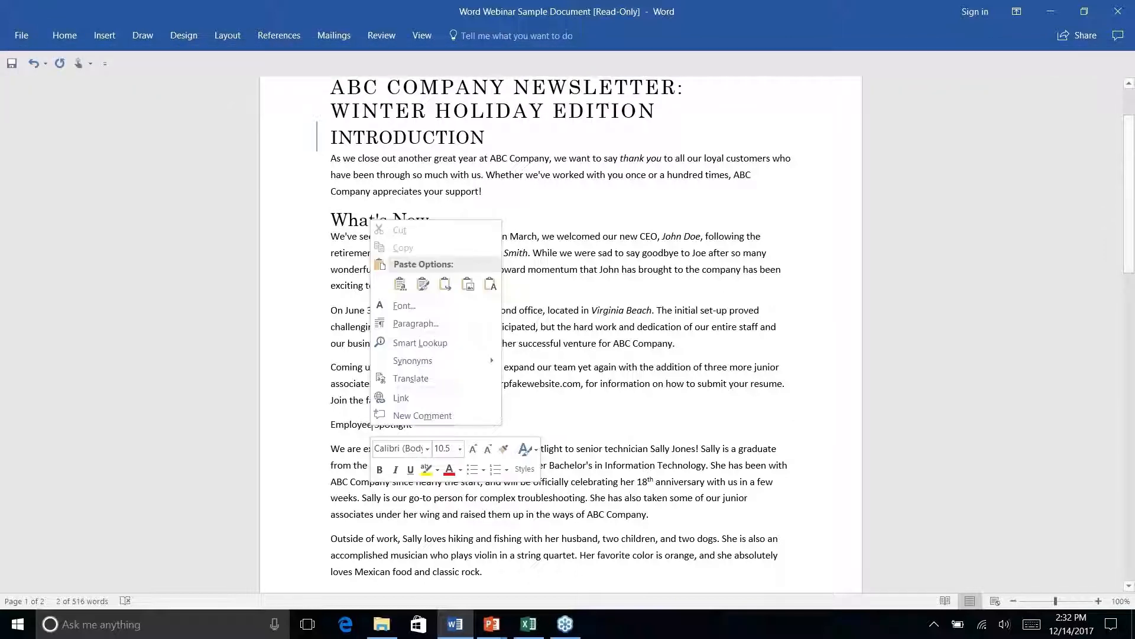
key(Escape)
triple_click(371, 424)
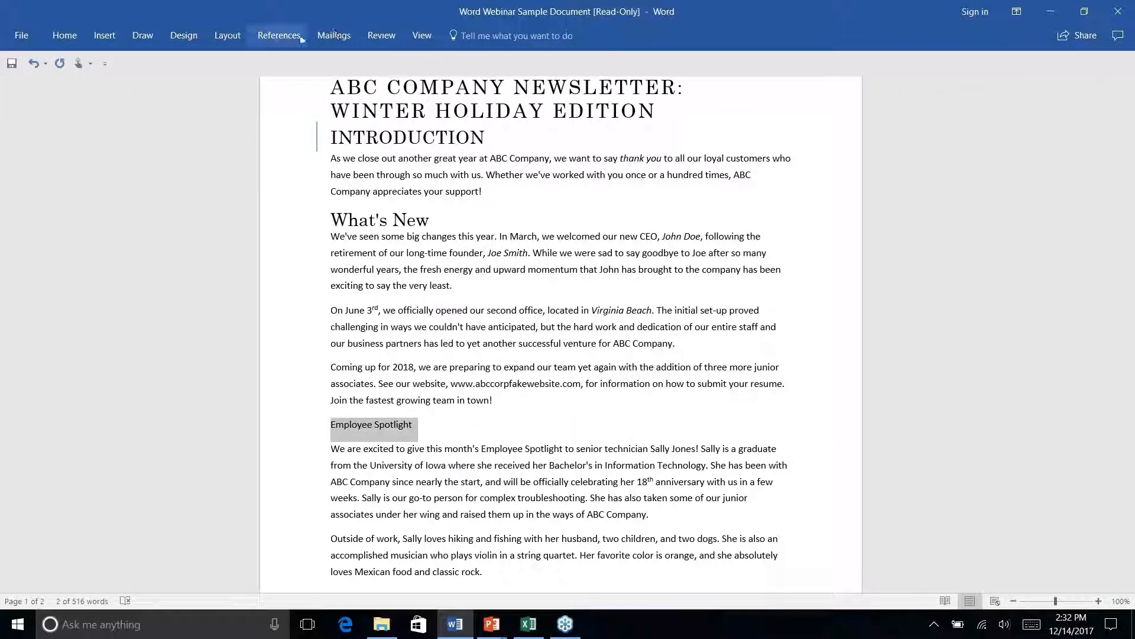
click(65, 36)
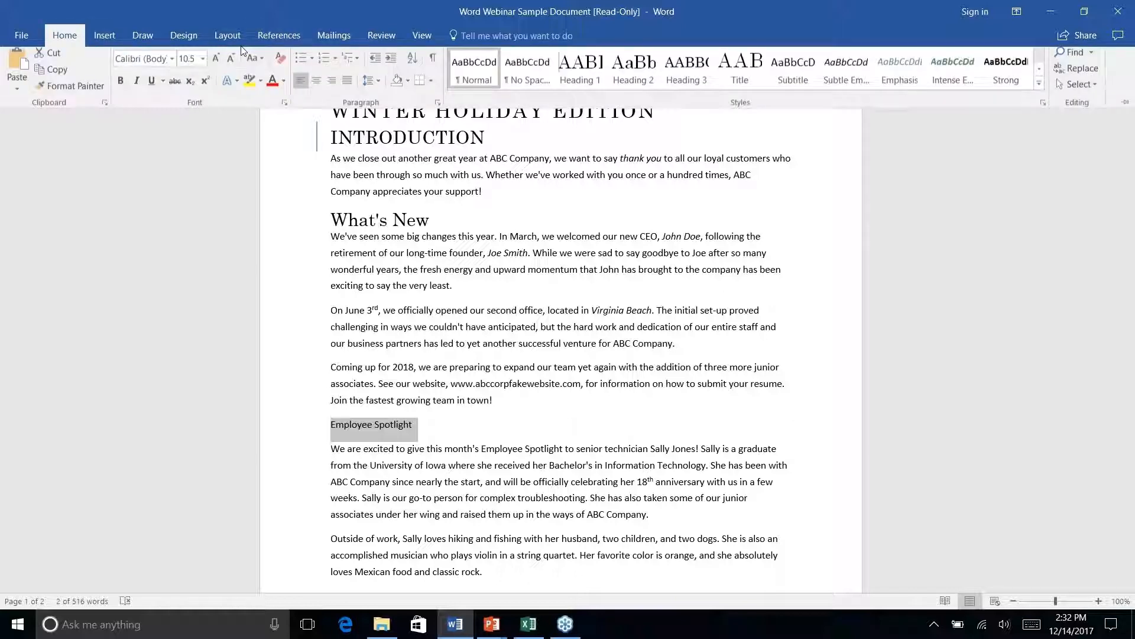
click(573, 72)
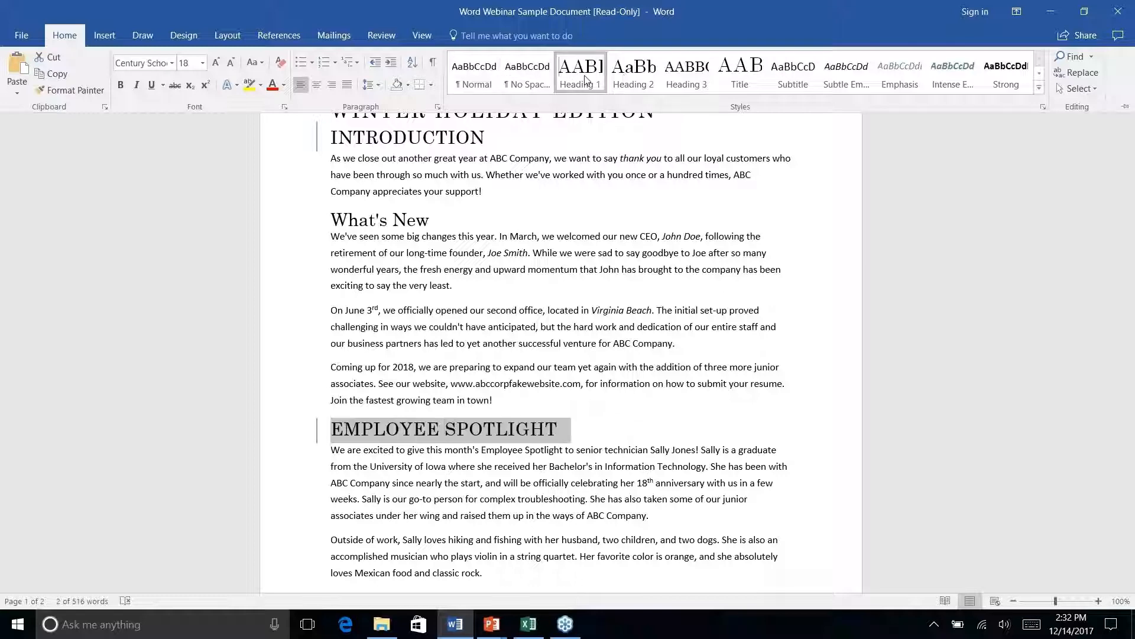
key(ctrl+F1)
Step: Apply the Heading 1 style to the "History Lesson" line near the end of page 1
scroll(561, 331, down, 4)
scroll(348, 361, down, 3)
triple_click(347, 361)
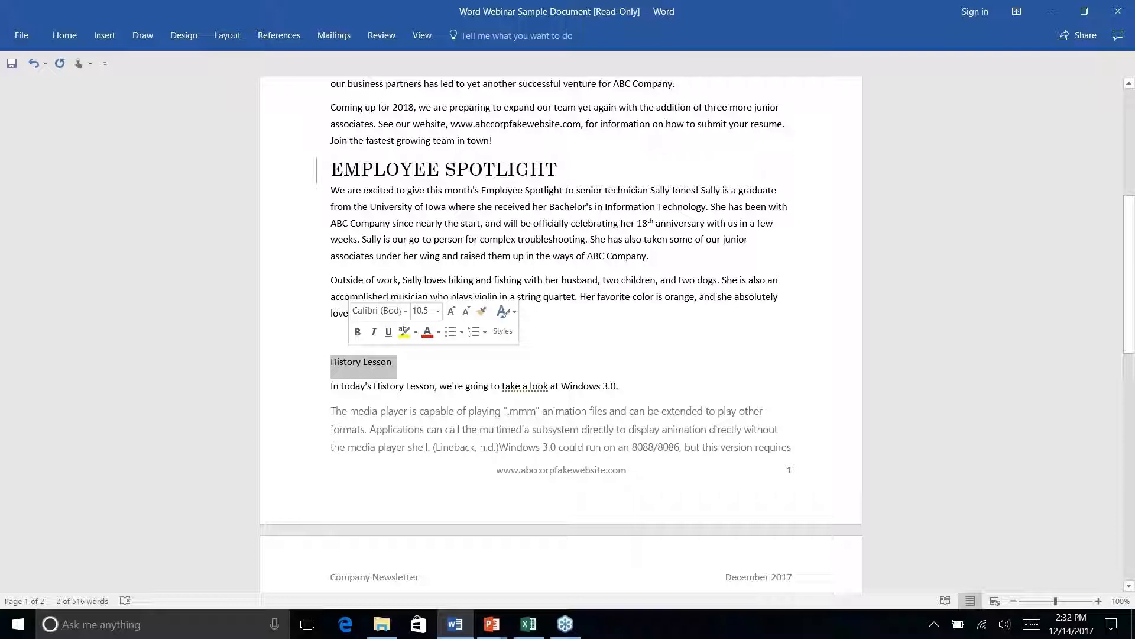
click(65, 35)
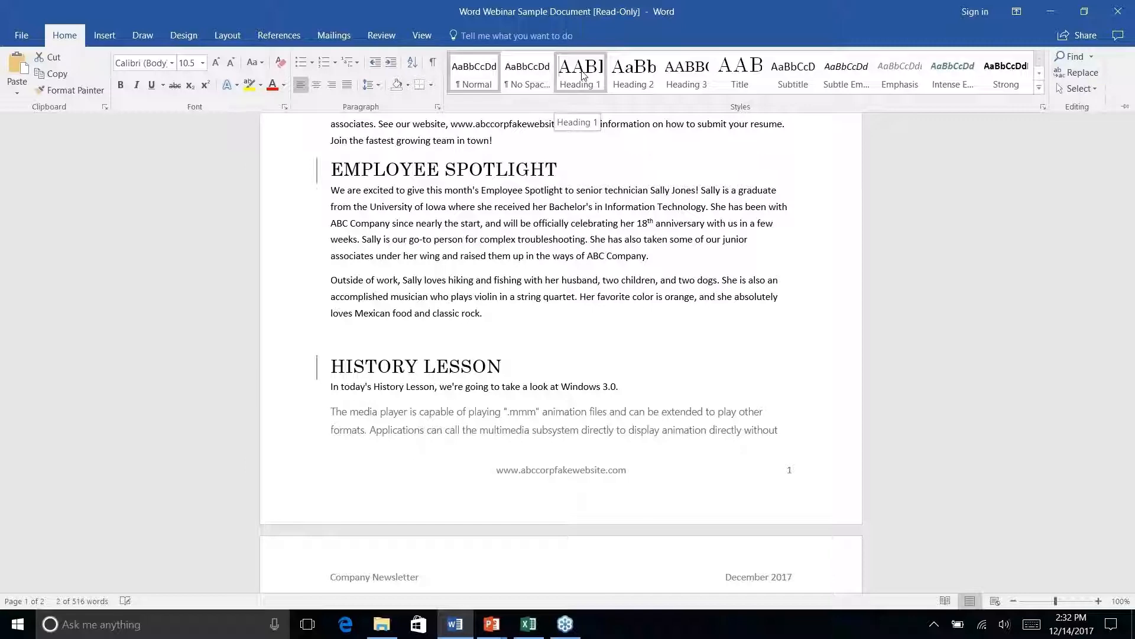
click(582, 74)
Step: Delete the entire References bibliography, including its heading and both source entries, from page 2
scroll(520, 292, down, 8)
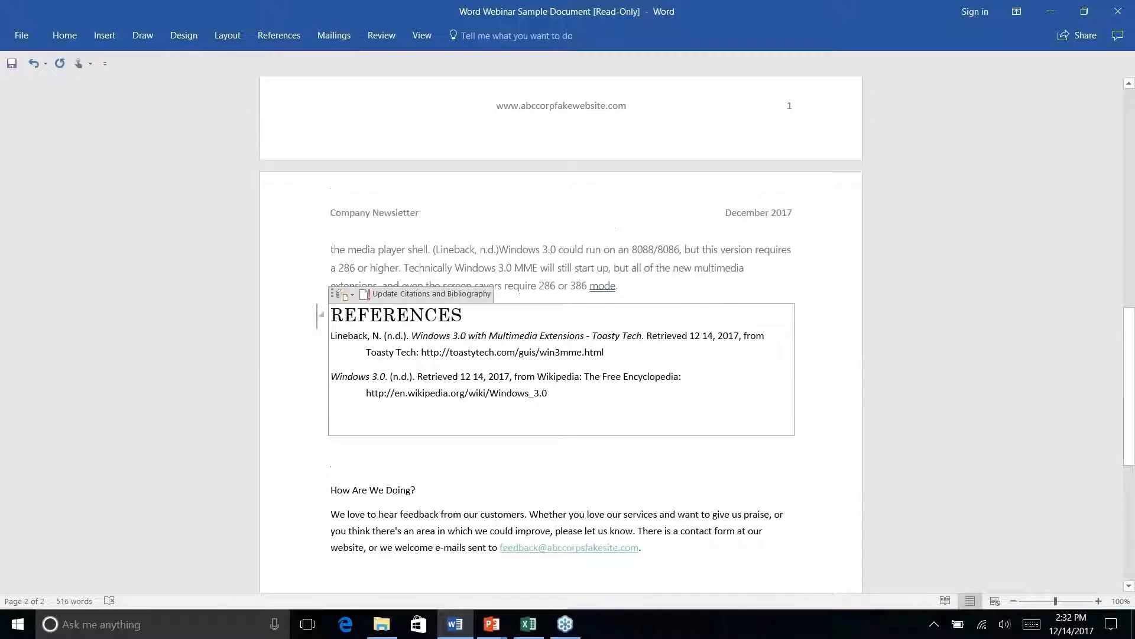
click(55, 32)
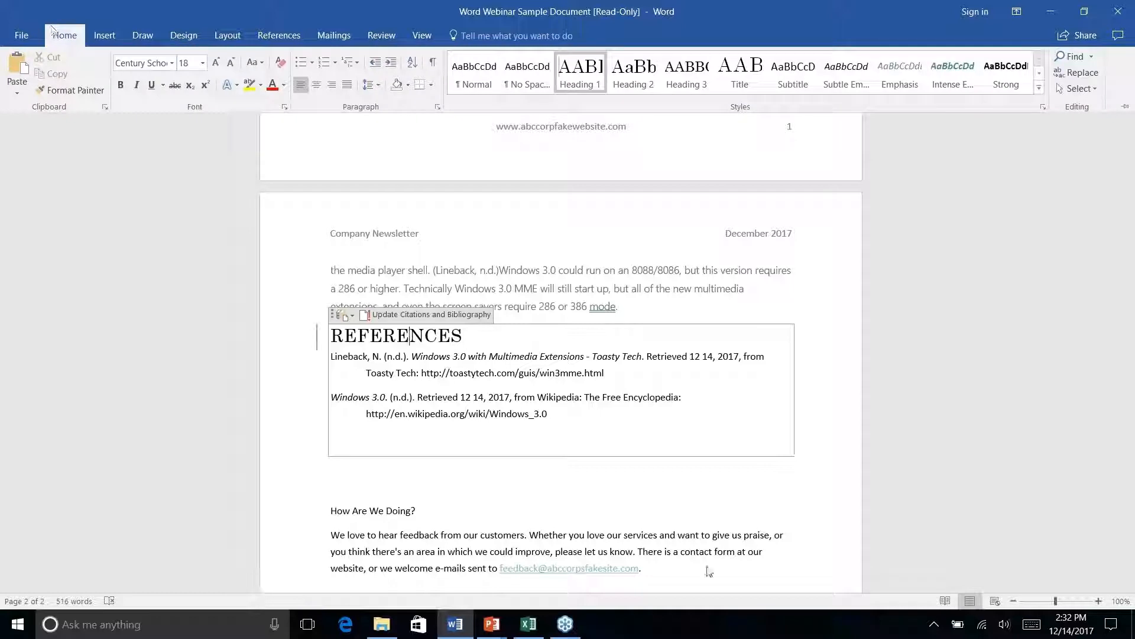
right_click(572, 403)
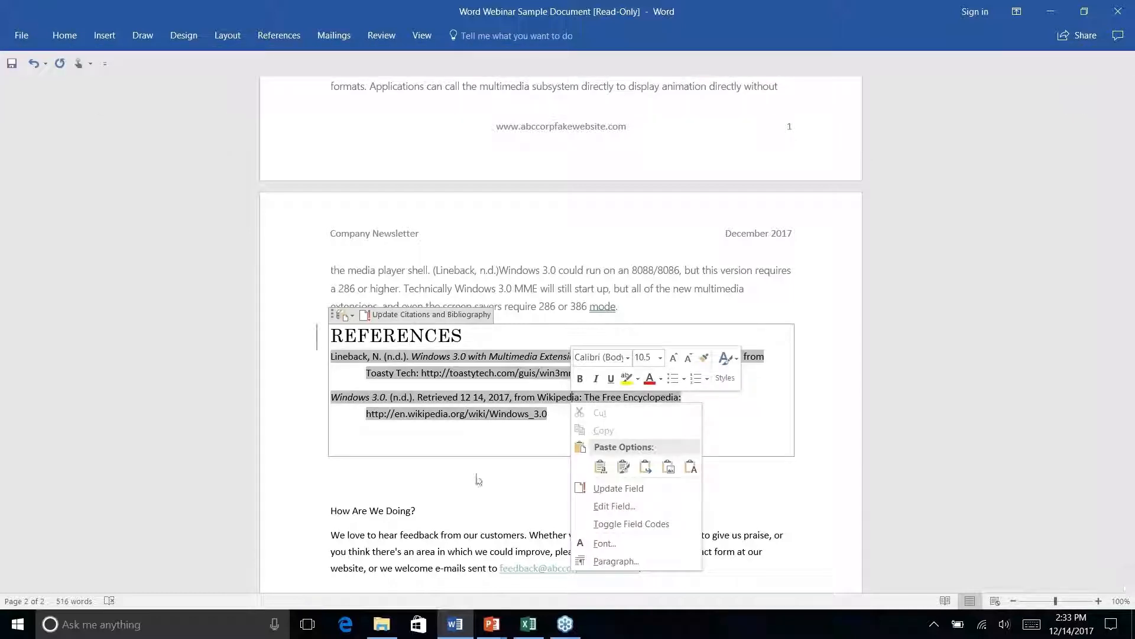
key(Escape)
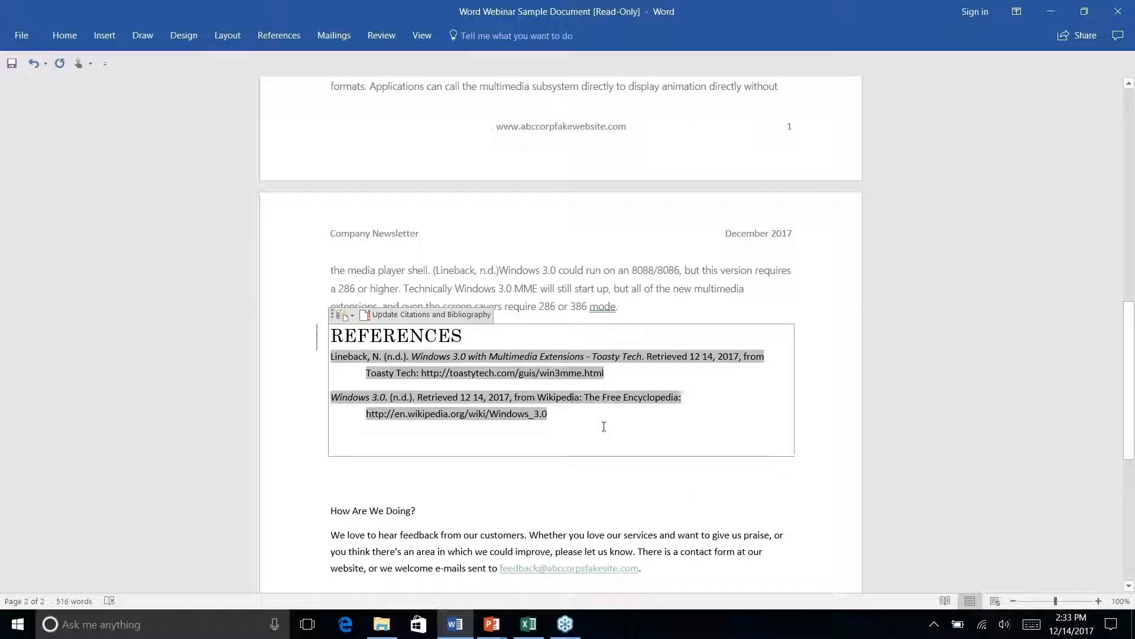
key(BackSpace)
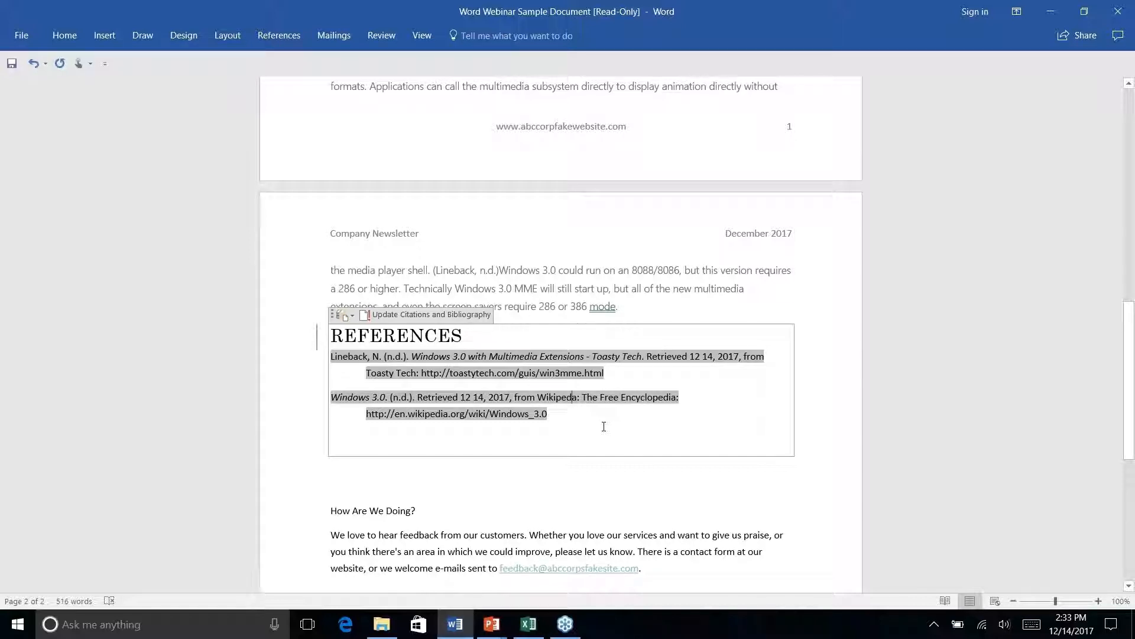
right_click(677, 465)
key(Escape)
key(BackSpace)
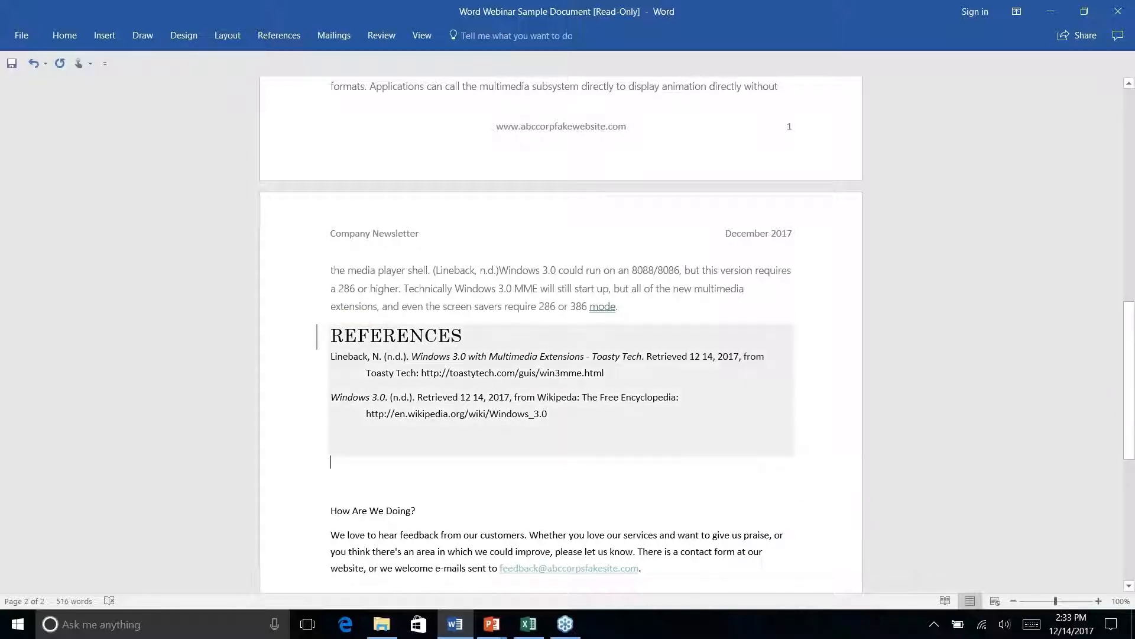
drag(582, 418, 326, 340)
key(BackSpace)
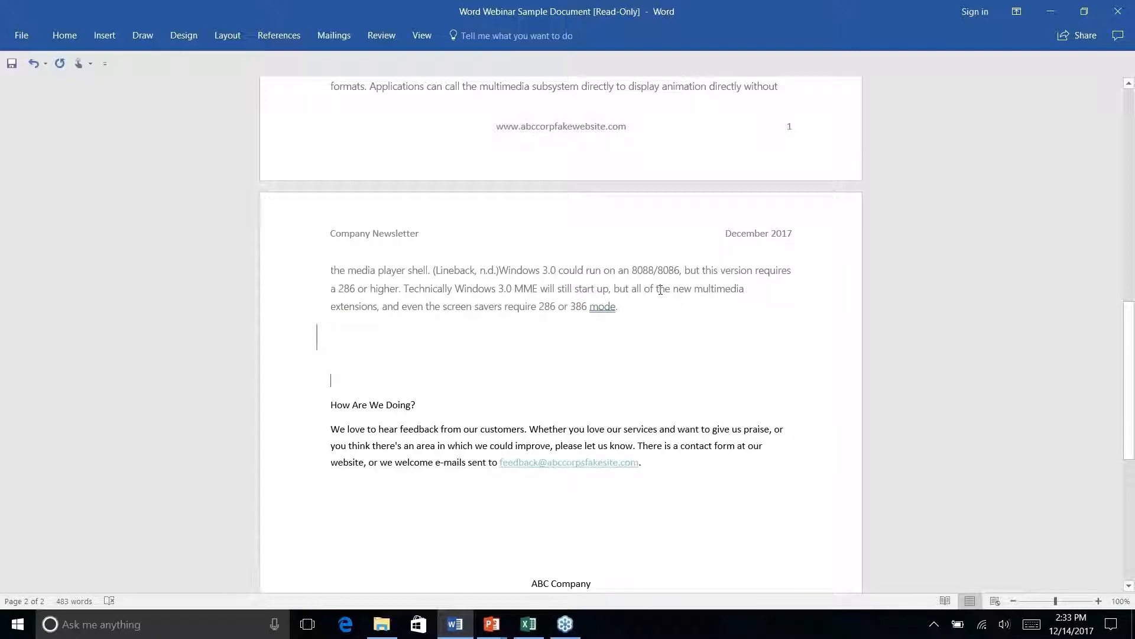
Step: Remove surplus blank space between the end of the History Lesson text and the "How Are We Doing?" line
click(646, 309)
key(Delete)
key(Delete)
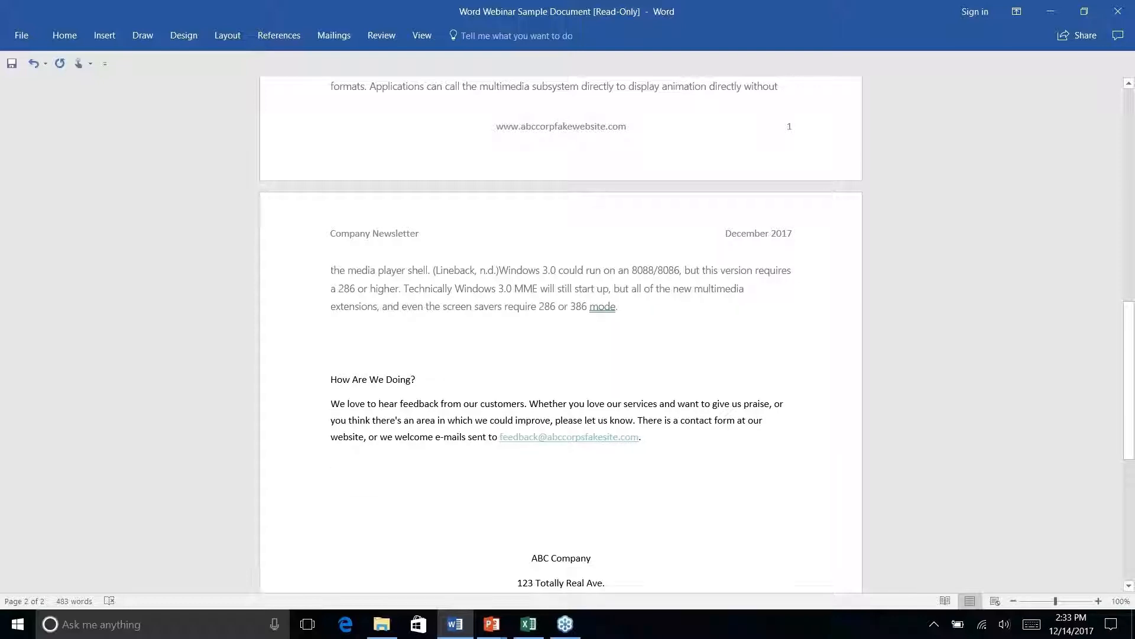
Step: Apply the Heading 1 style to the "How Are We Doing?" line on the second page
scroll(480, 355, up, 3)
right_click(480, 355)
key(Escape)
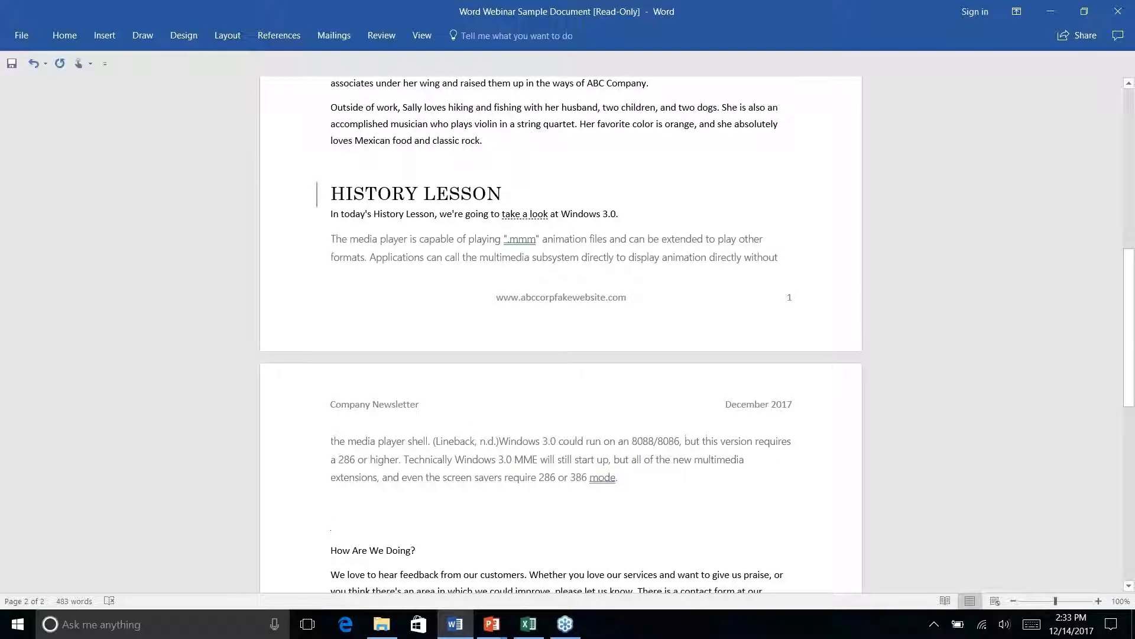
scroll(411, 277, up, 1)
scroll(410, 277, down, 10)
scroll(411, 276, up, 4)
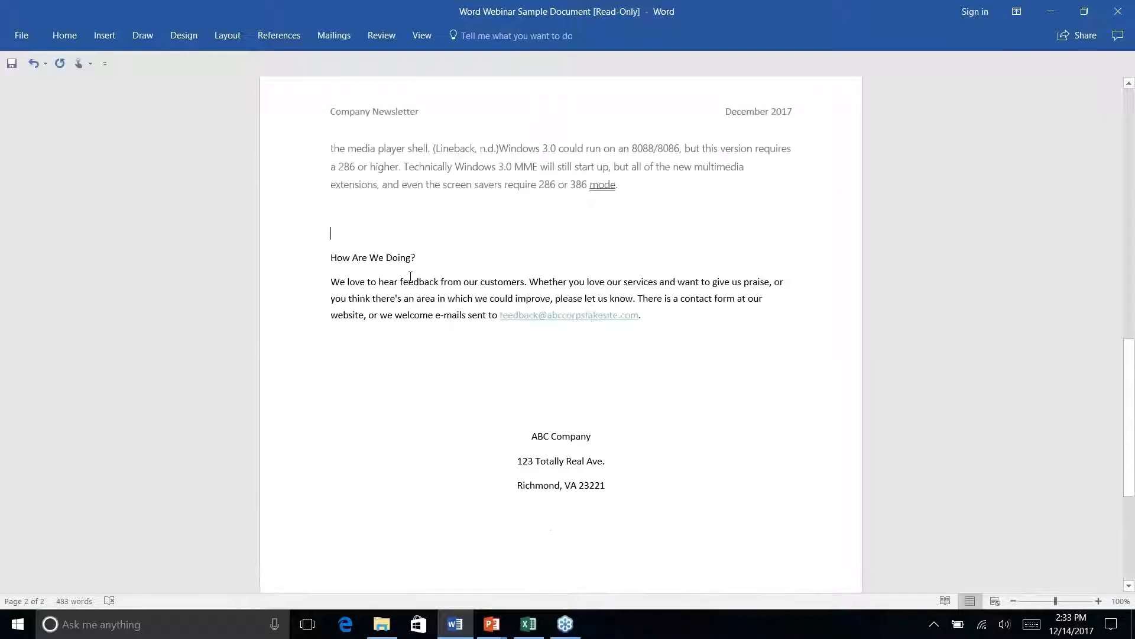
scroll(411, 276, up, 1)
right_click(410, 277)
triple_click(383, 281)
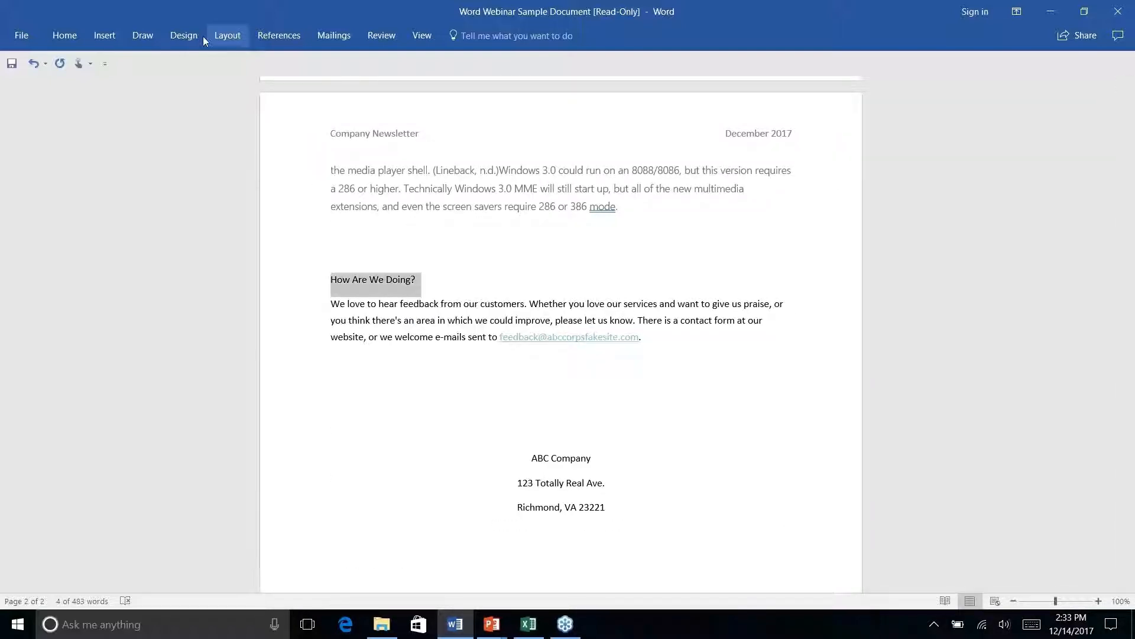
click(64, 35)
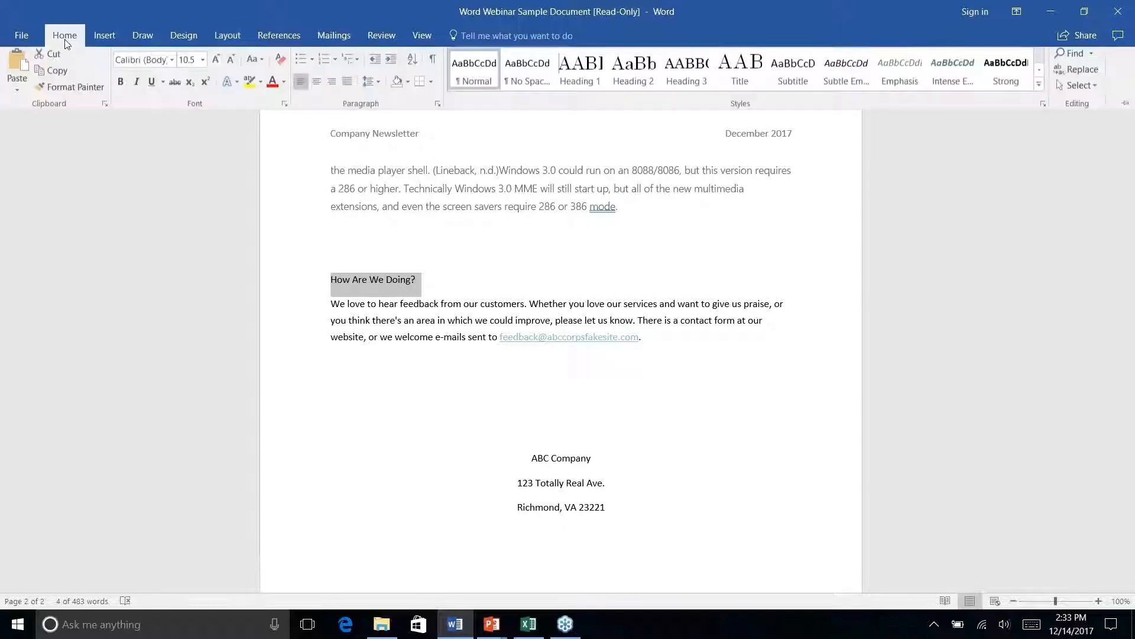
click(580, 72)
Step: Return to the start of the newsletter in Word and add a blank line between the title and the Introduction heading
scroll(562, 331, down, 5)
scroll(562, 331, up, 15)
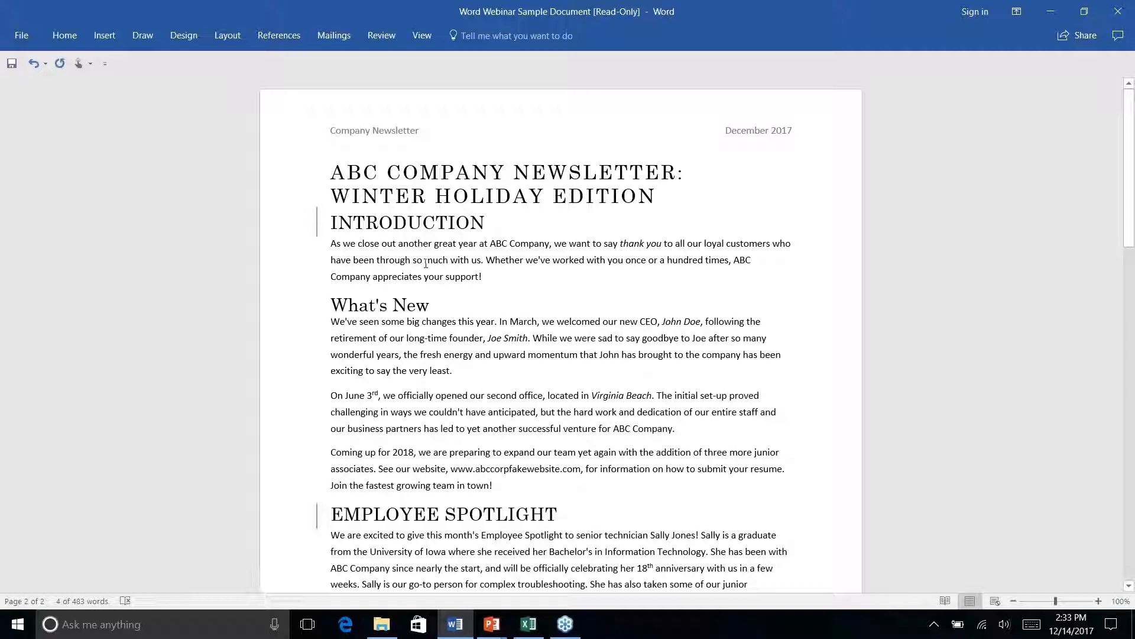
click(426, 263)
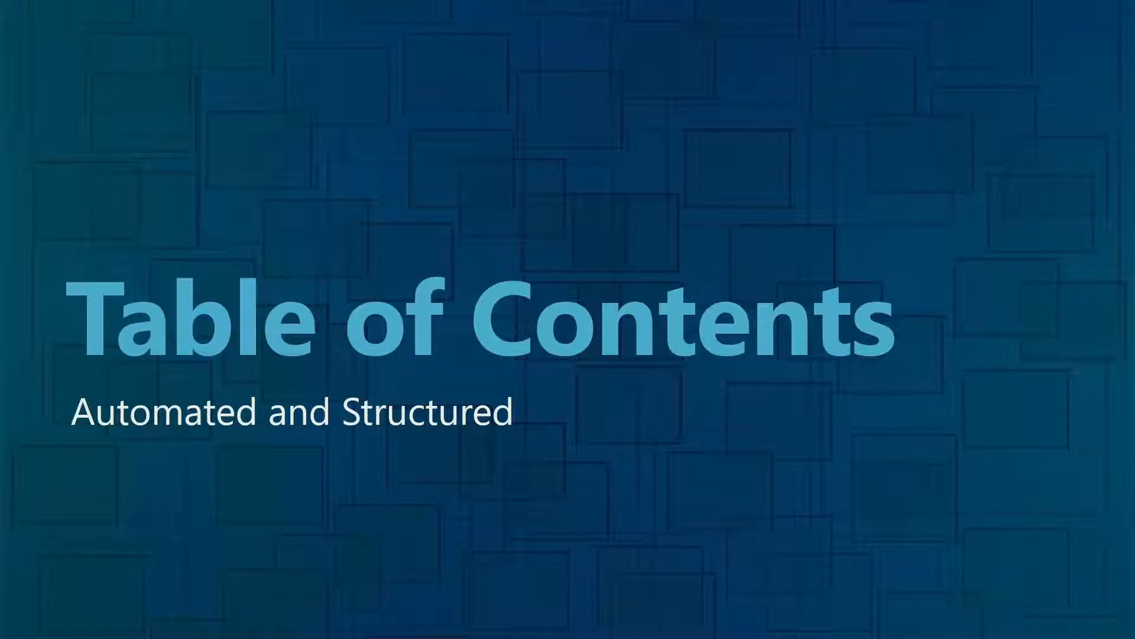
key(alt+Tab)
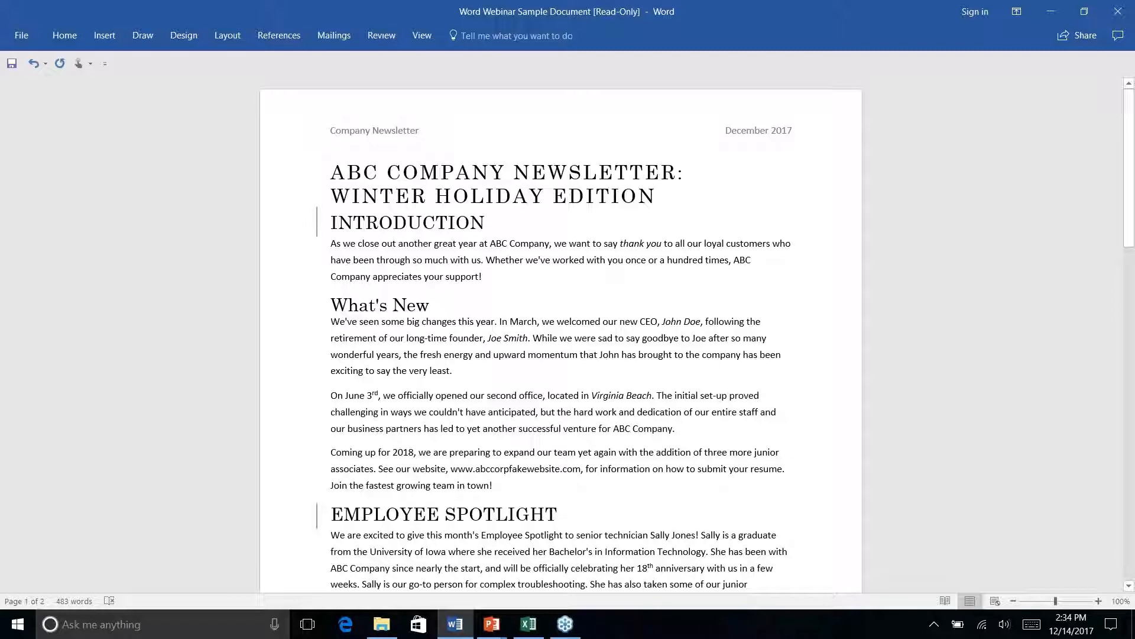
key(Return)
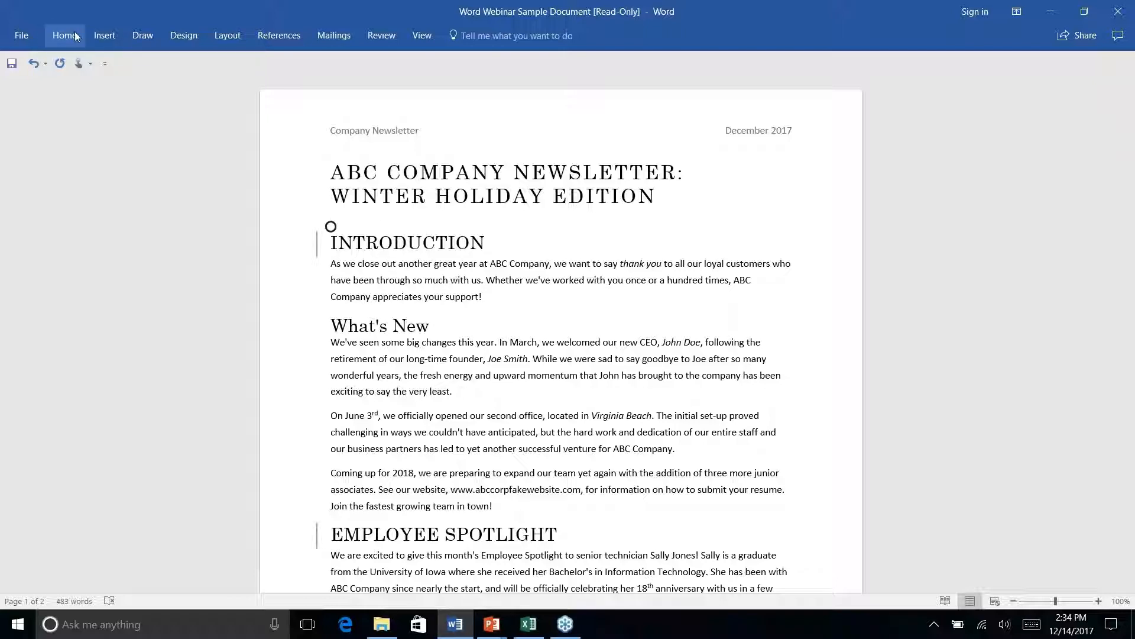
Step: Insert the Automatic Table 1 table of contents on the blank line below the newsletter title
click(279, 34)
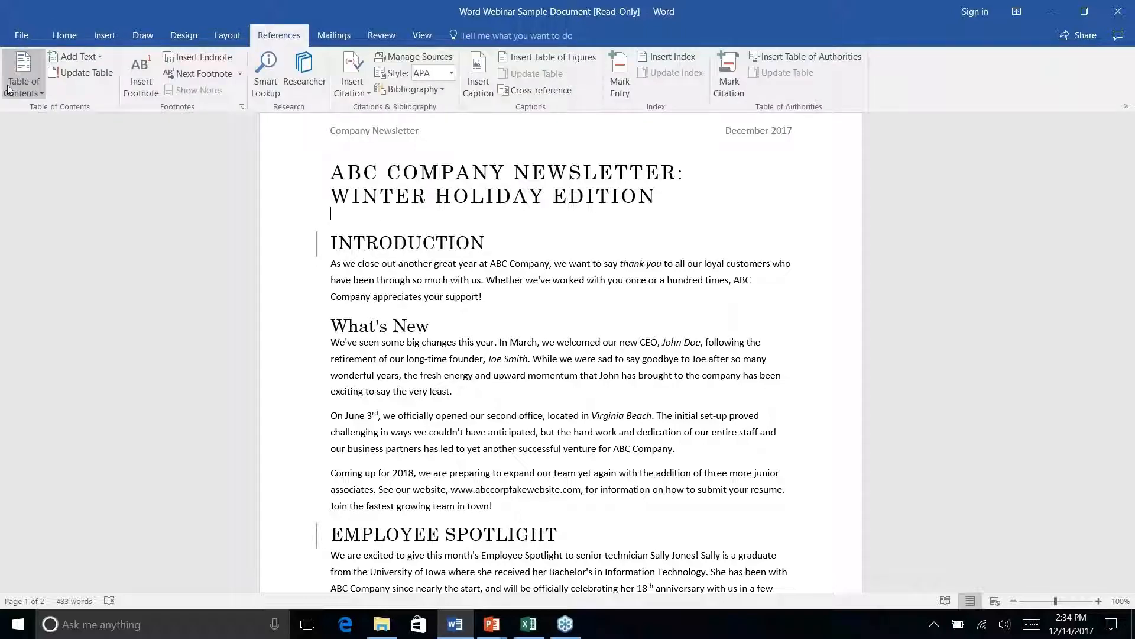
click(37, 93)
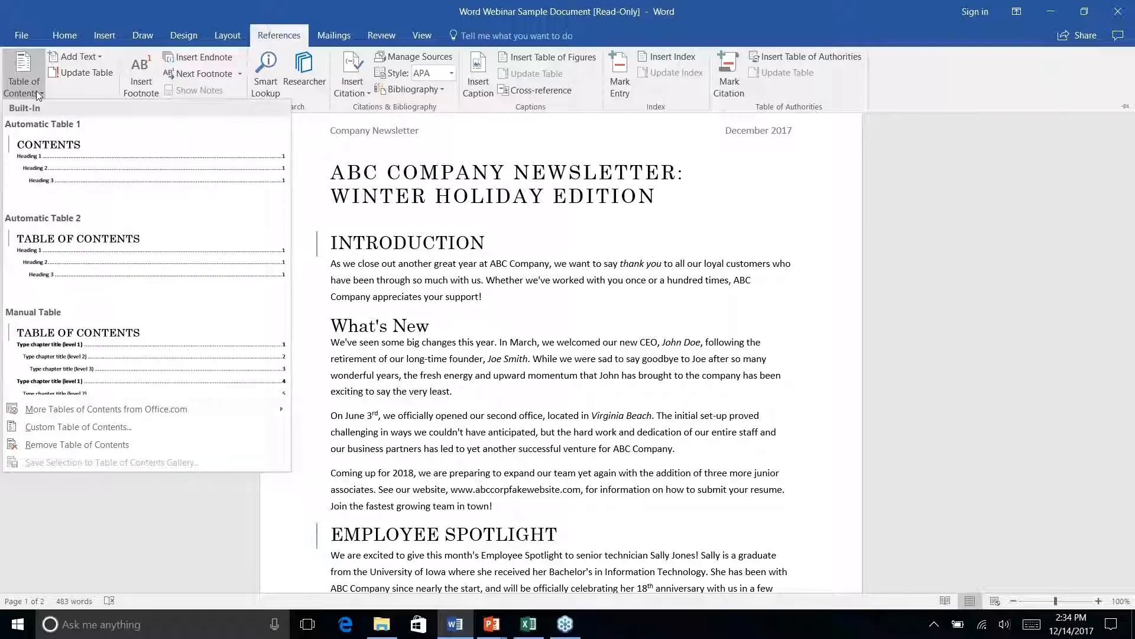
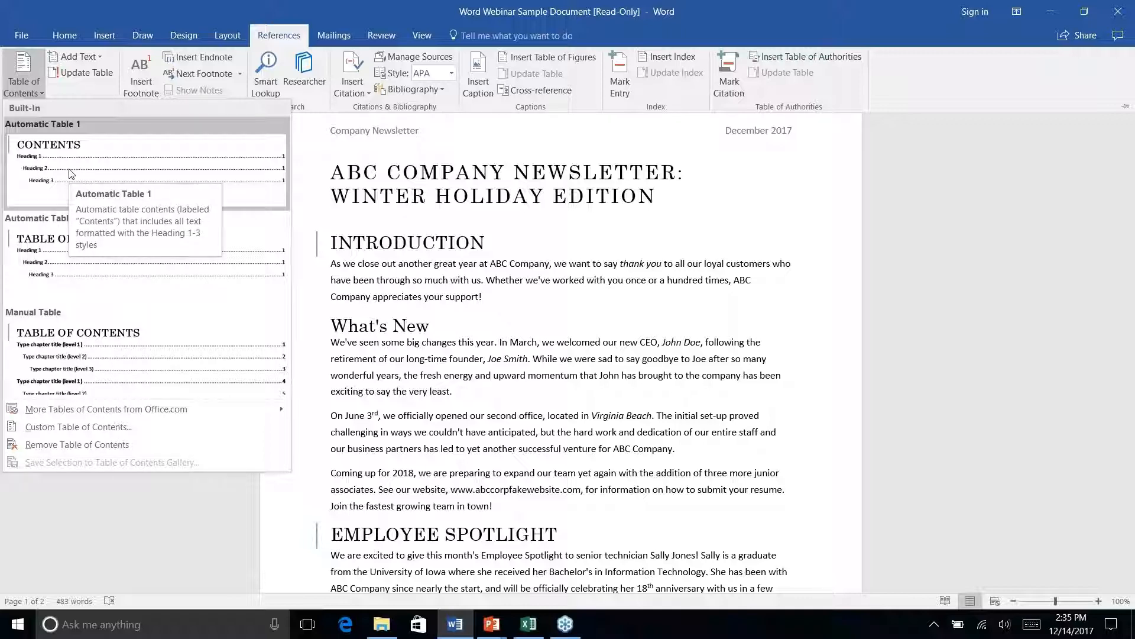
right_click(50, 172)
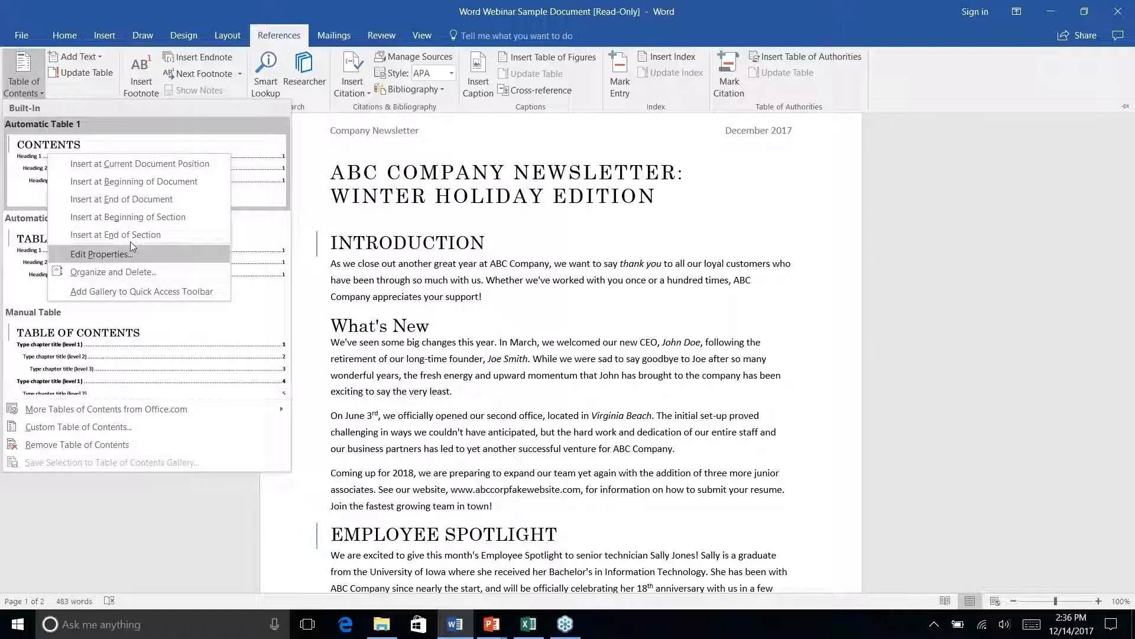
key(Escape)
key(Escape)
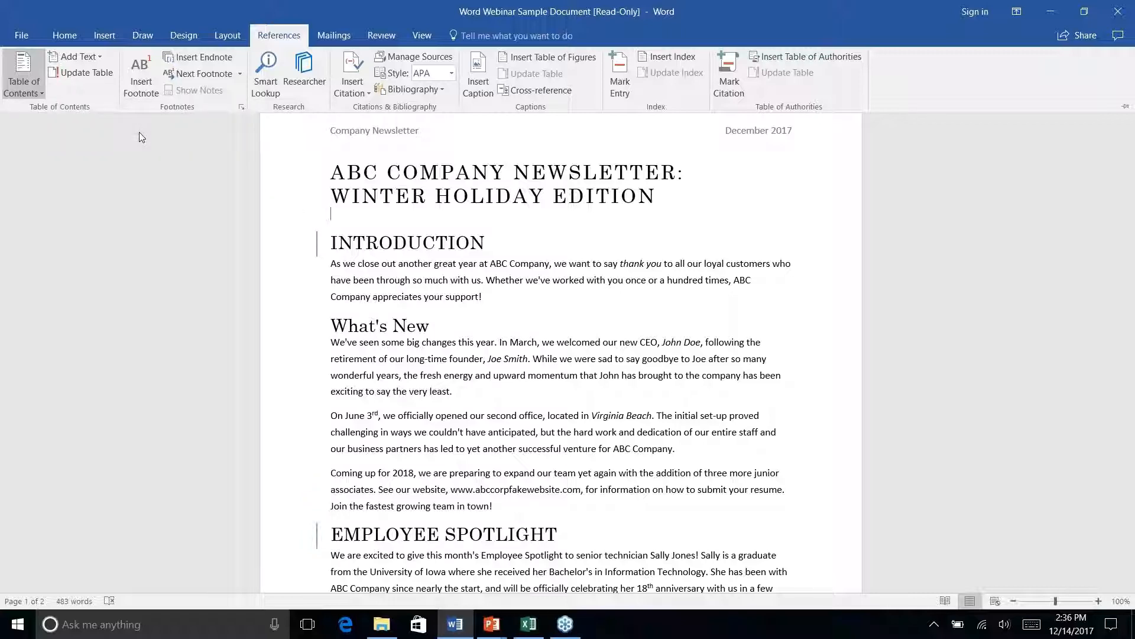
key(Return)
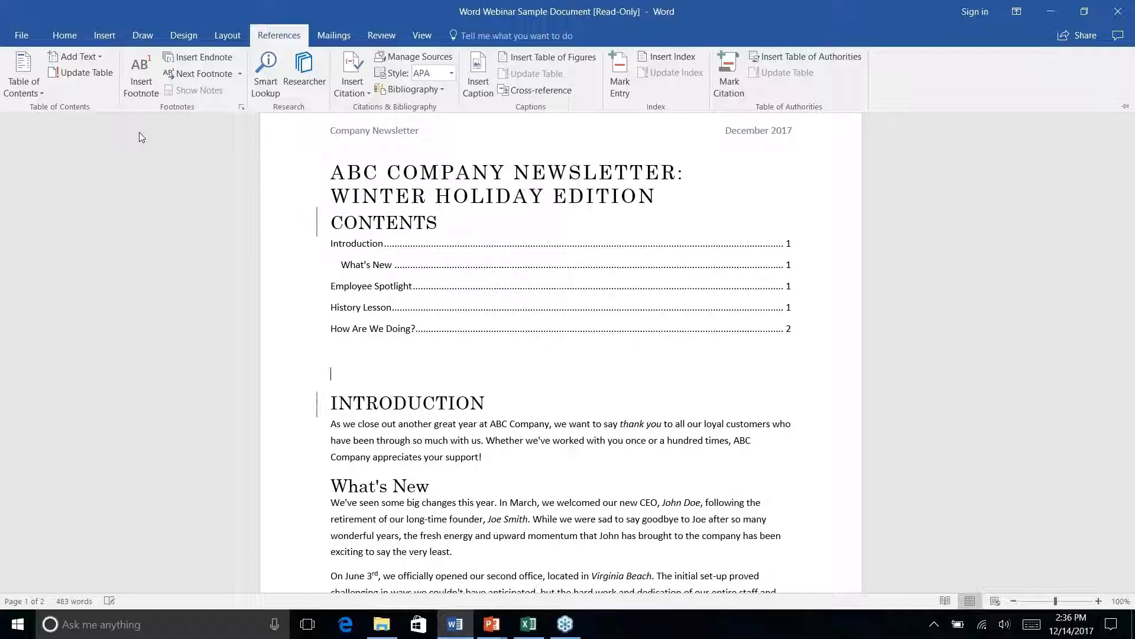
Step: Add a blank line between the newsletter title and the Contents table
click(670, 303)
key(ctrl+F1)
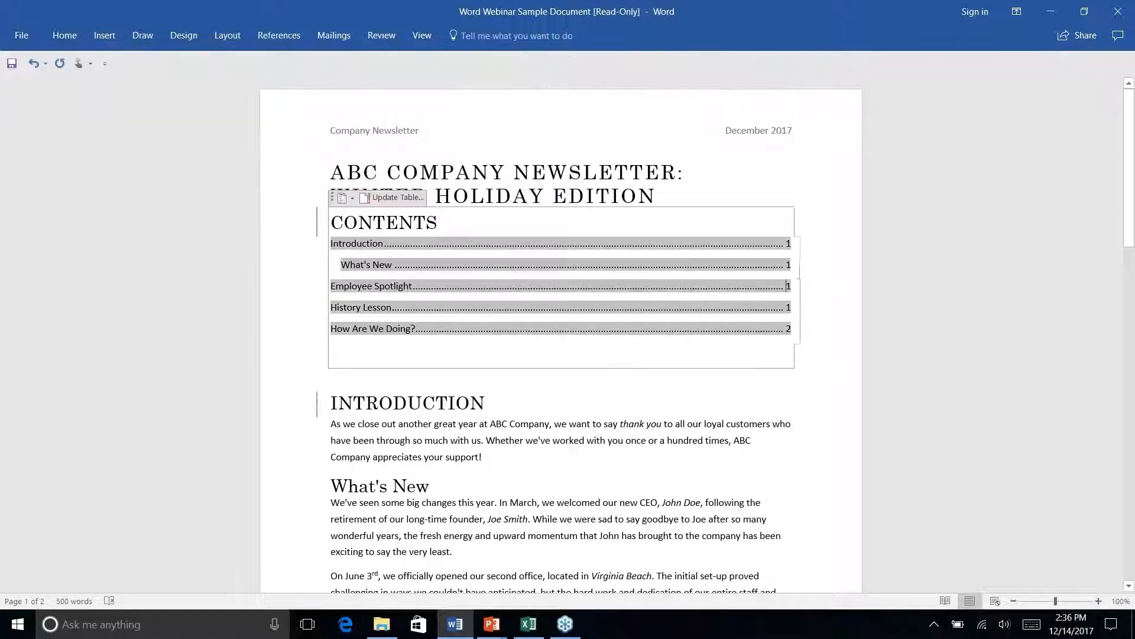
key(Return)
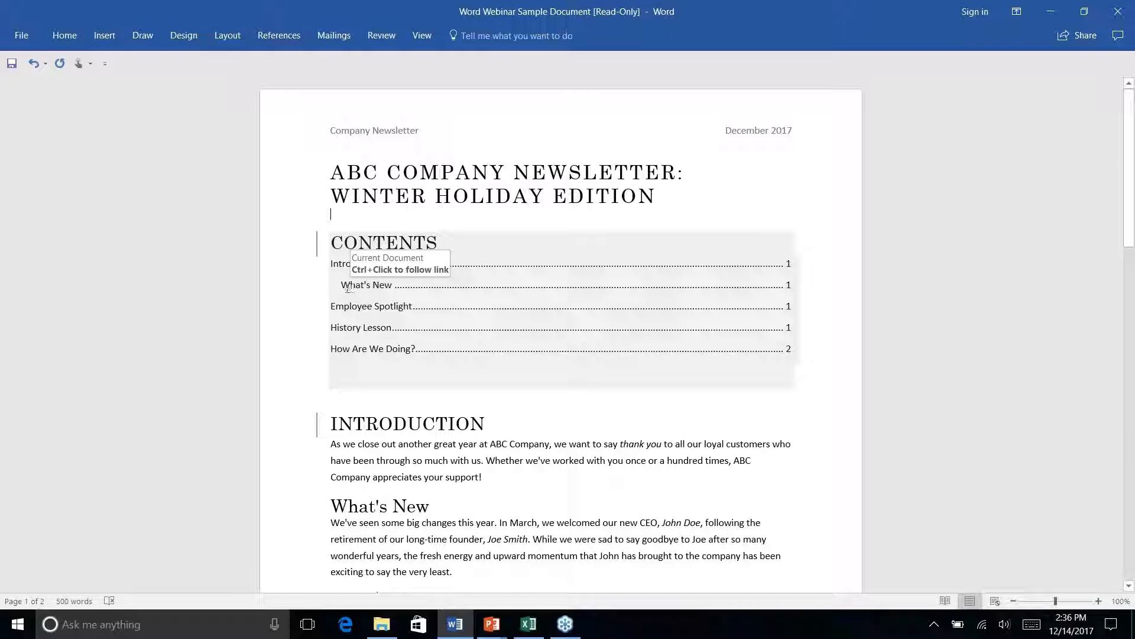
Step: Update the table of contents to match the document's current headings and page numbers
click(335, 504)
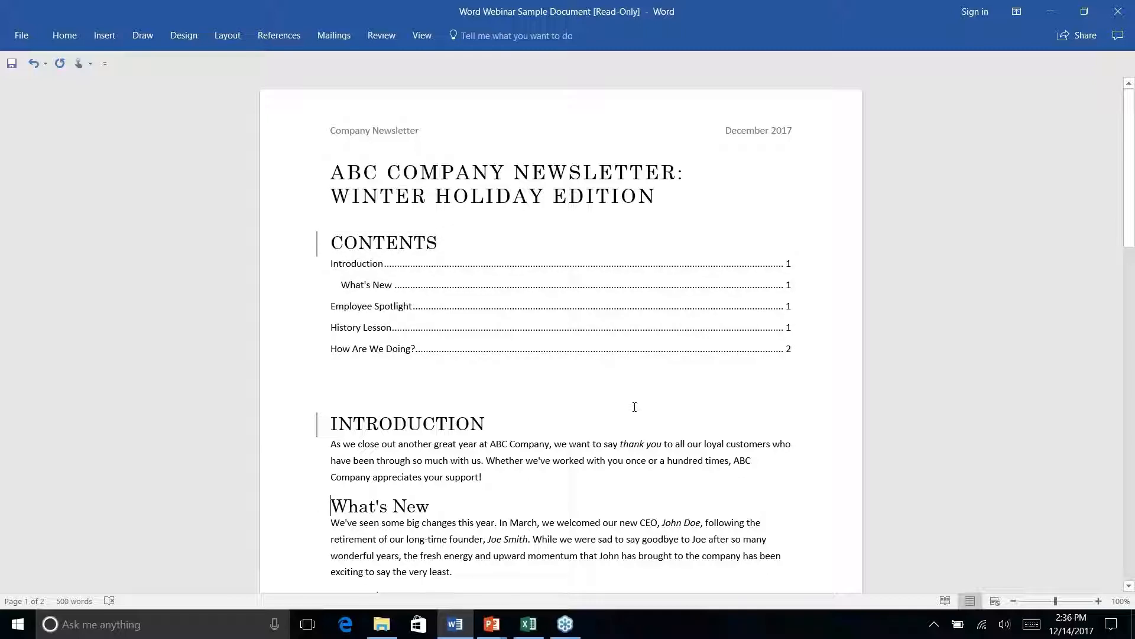
scroll(634, 408, down, 3)
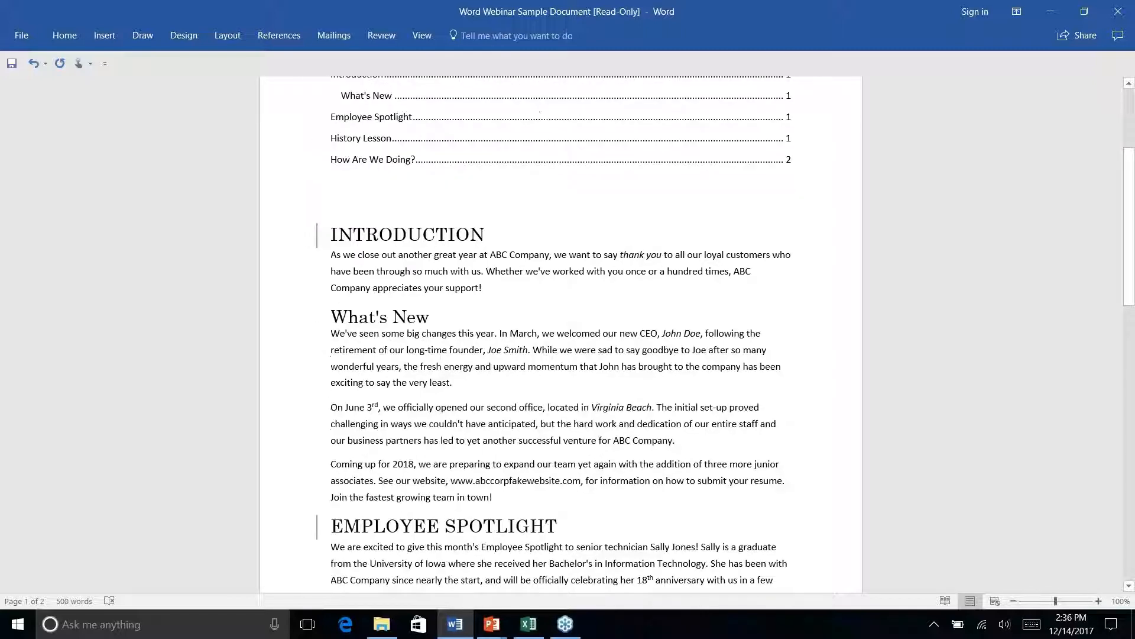
scroll(630, 397, up, 3)
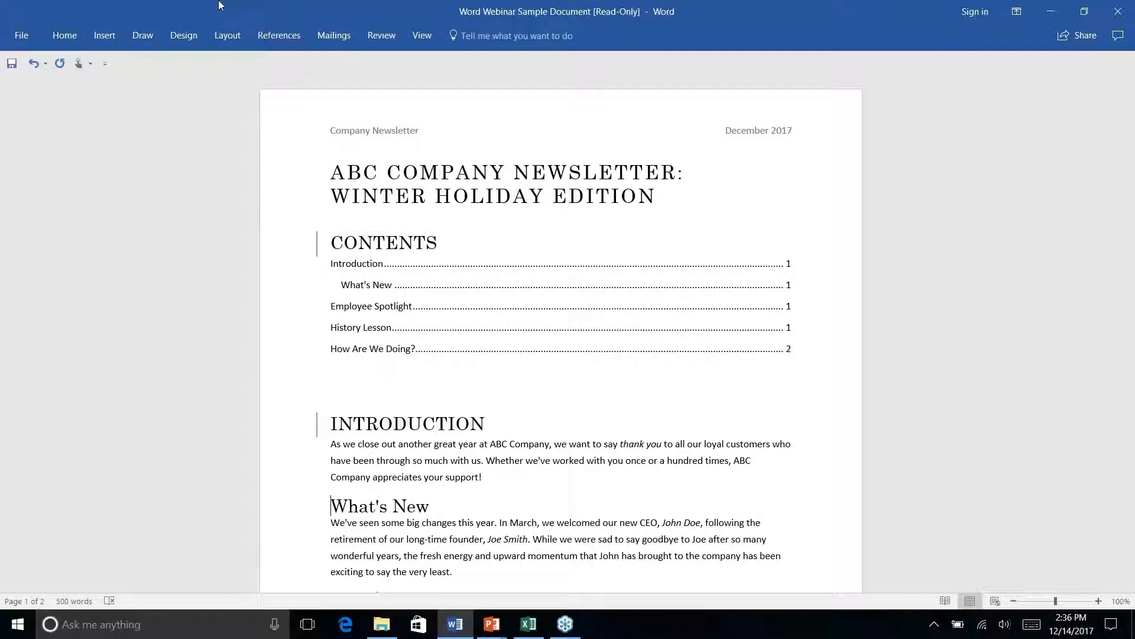
click(282, 36)
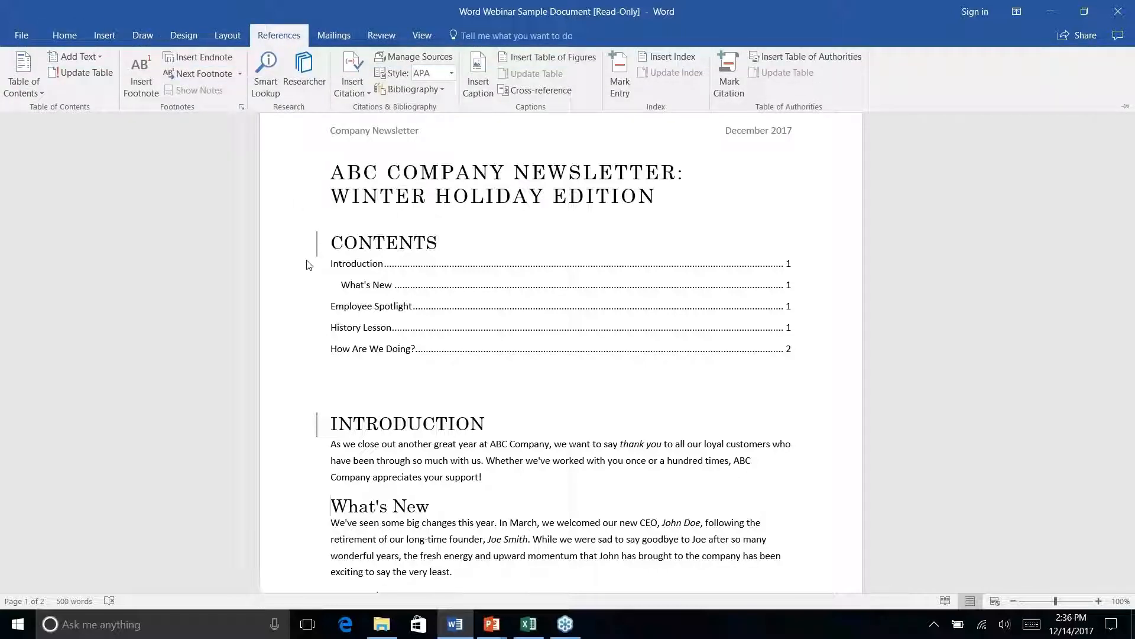
click(80, 78)
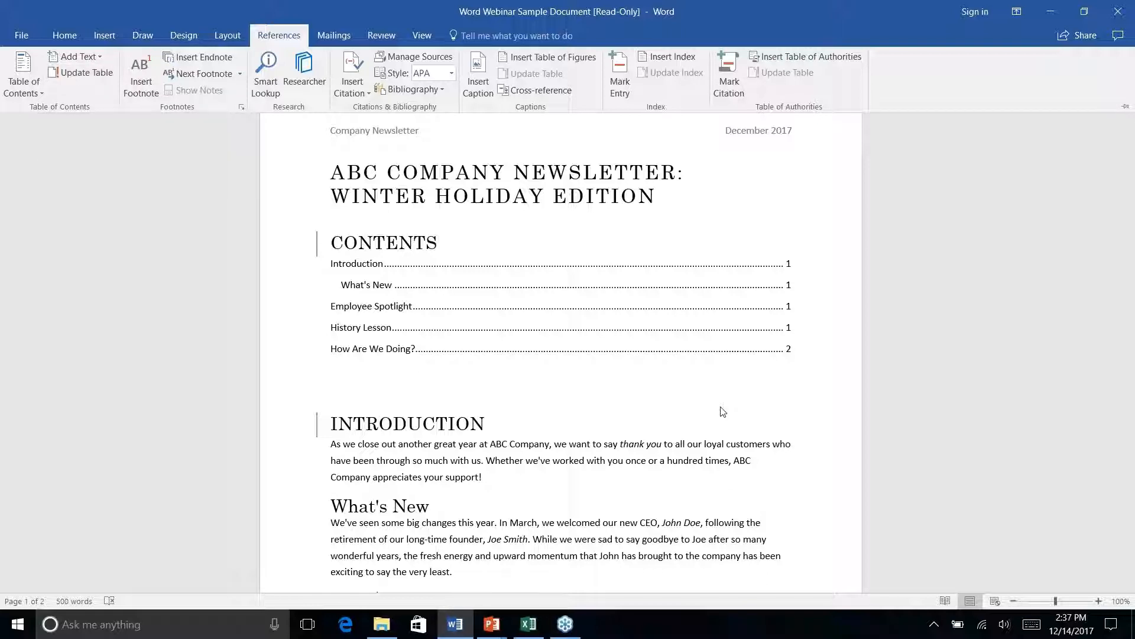
key(ctrl+F1)
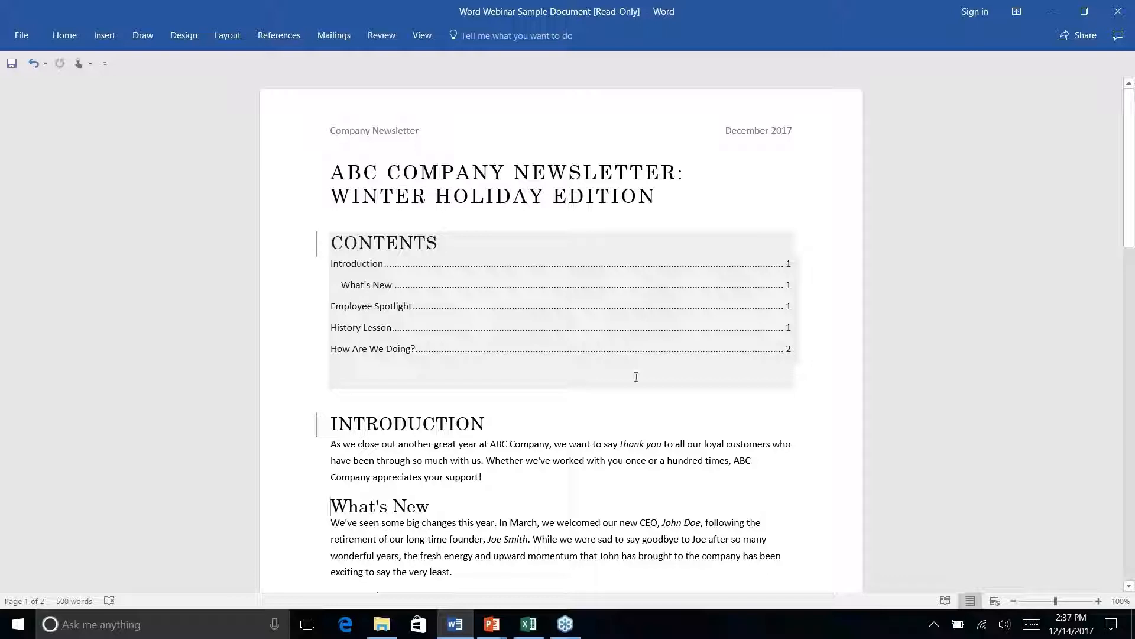
click(579, 357)
click(591, 395)
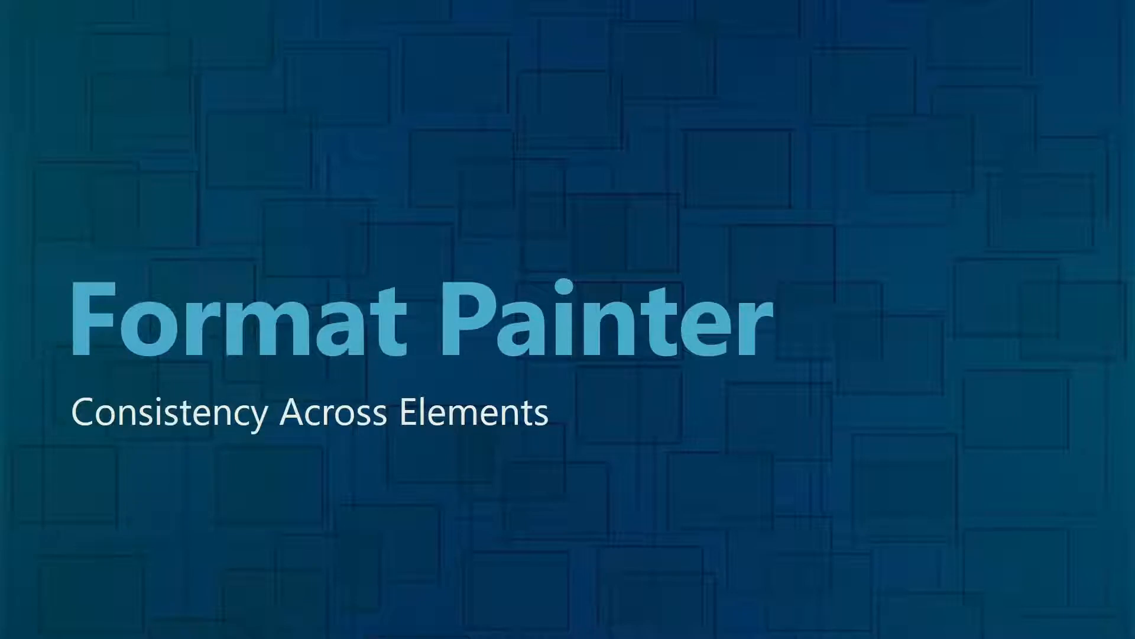
Step: Switch back to the Word document and place the cursor before the company address block on the last page
key(alt+Tab)
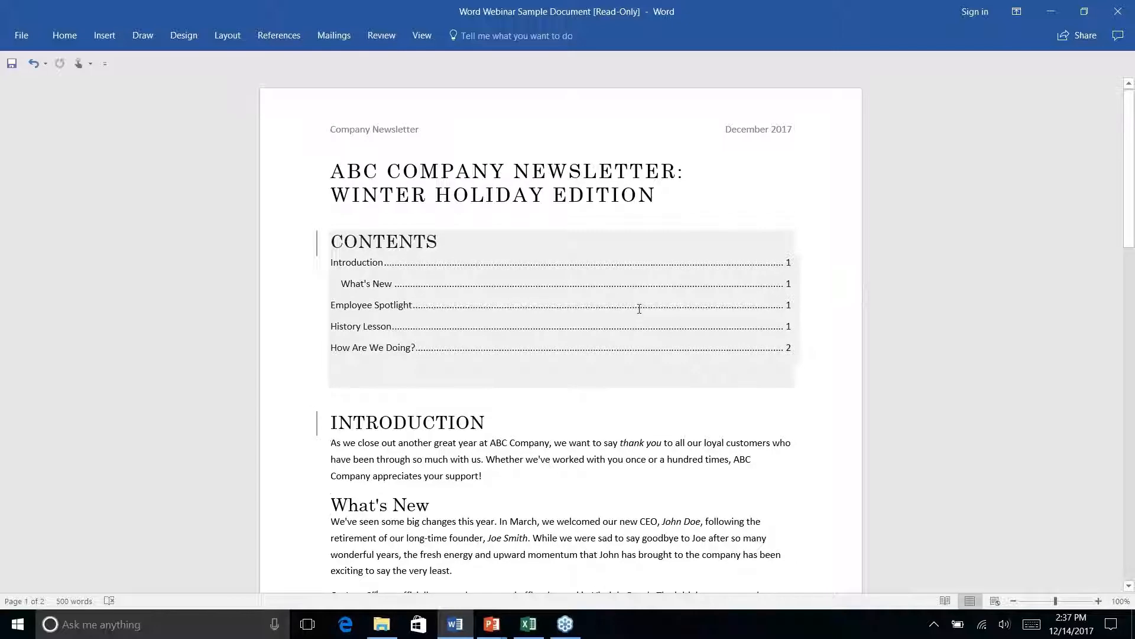
scroll(640, 308, down, 10)
scroll(639, 308, down, 8)
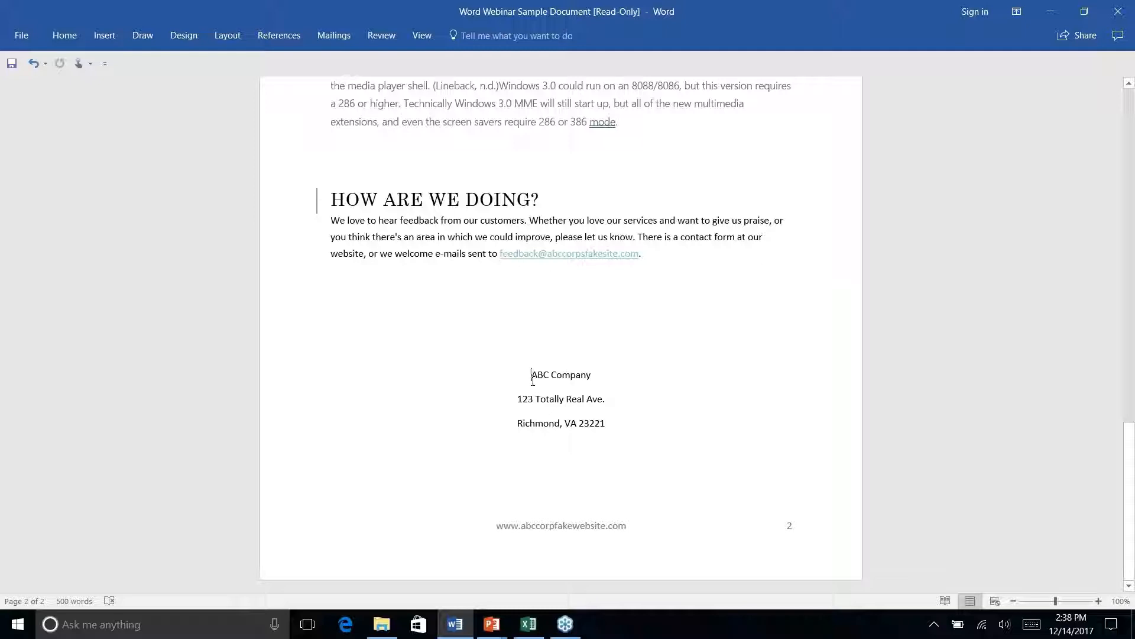
click(106, 36)
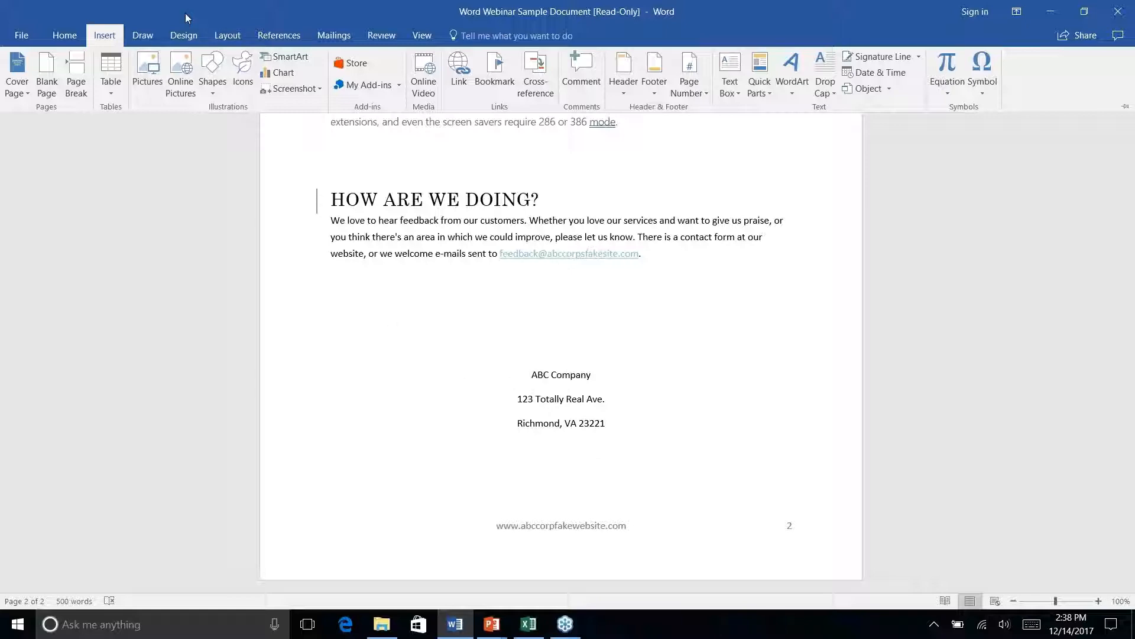
right_click(214, 94)
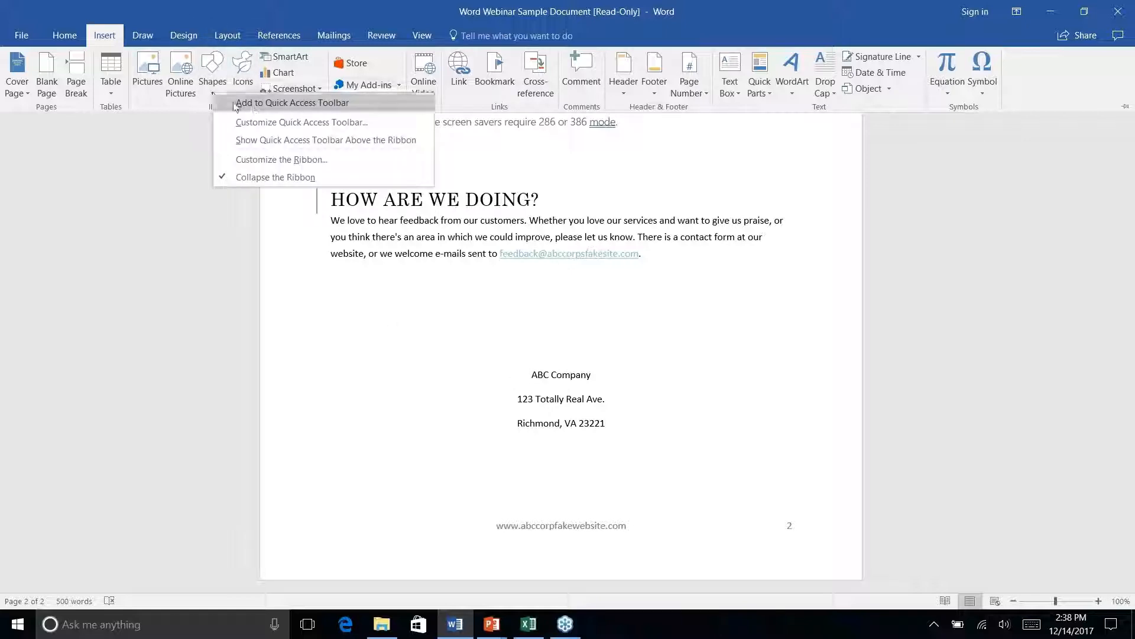
click(213, 66)
click(213, 67)
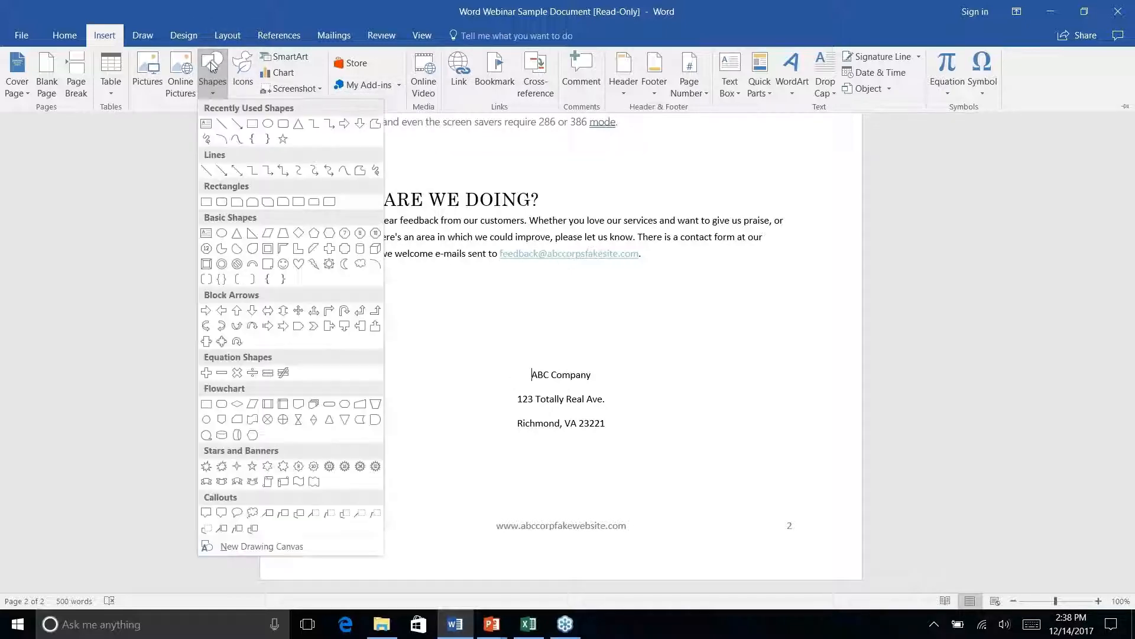
click(284, 123)
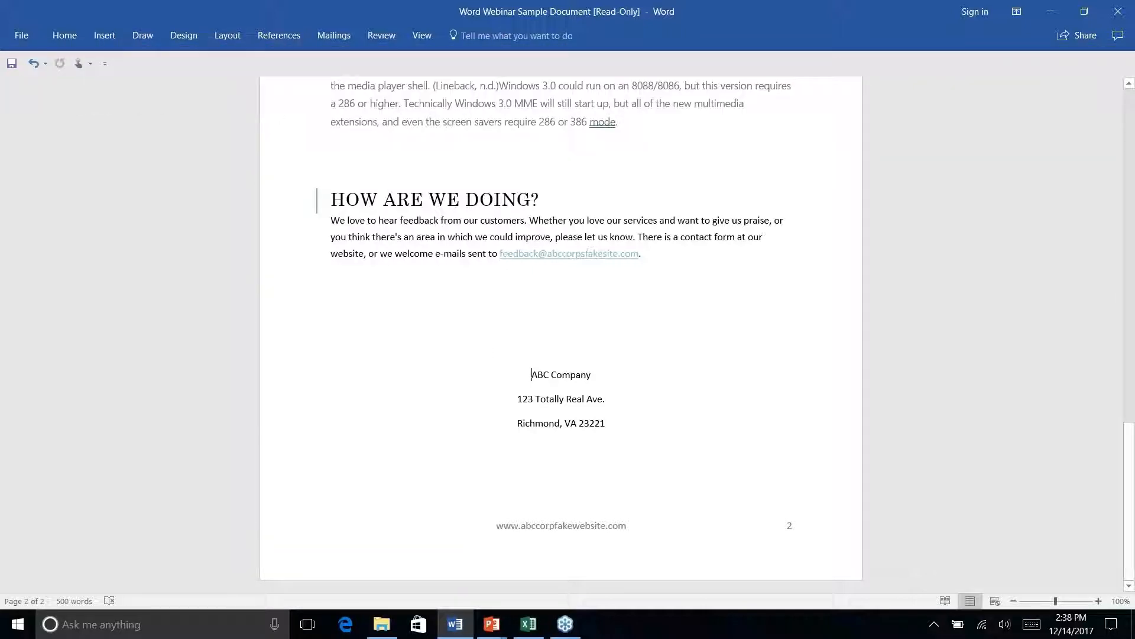
Step: Draw a rounded rectangle about 1.37" high and 1.77" wide over the company address block on page 2
click(129, 35)
click(105, 36)
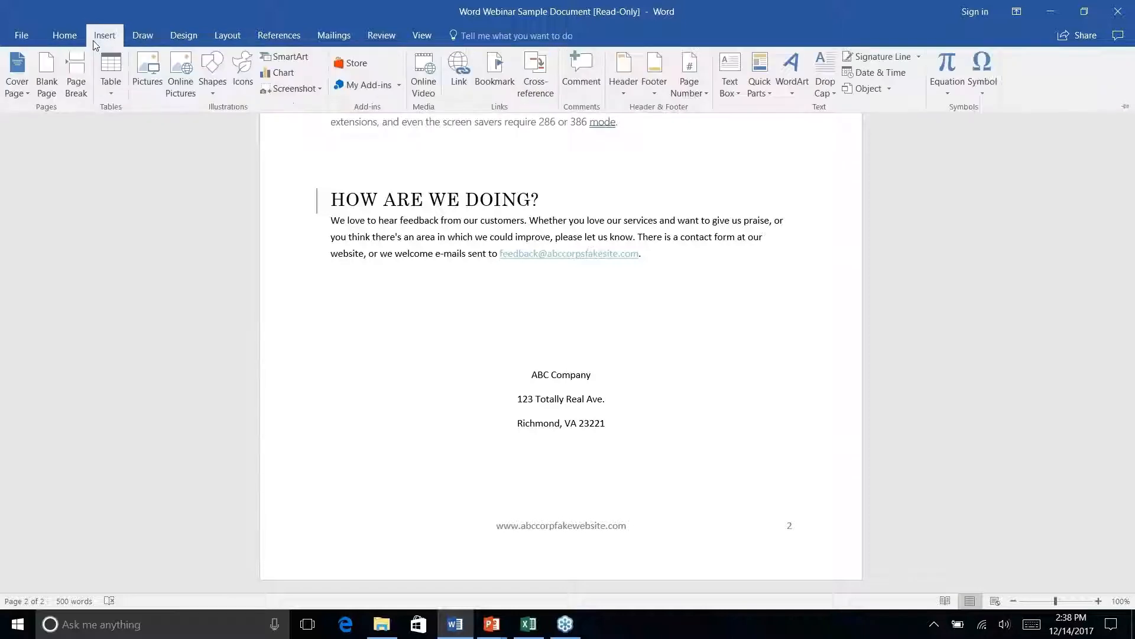
click(219, 89)
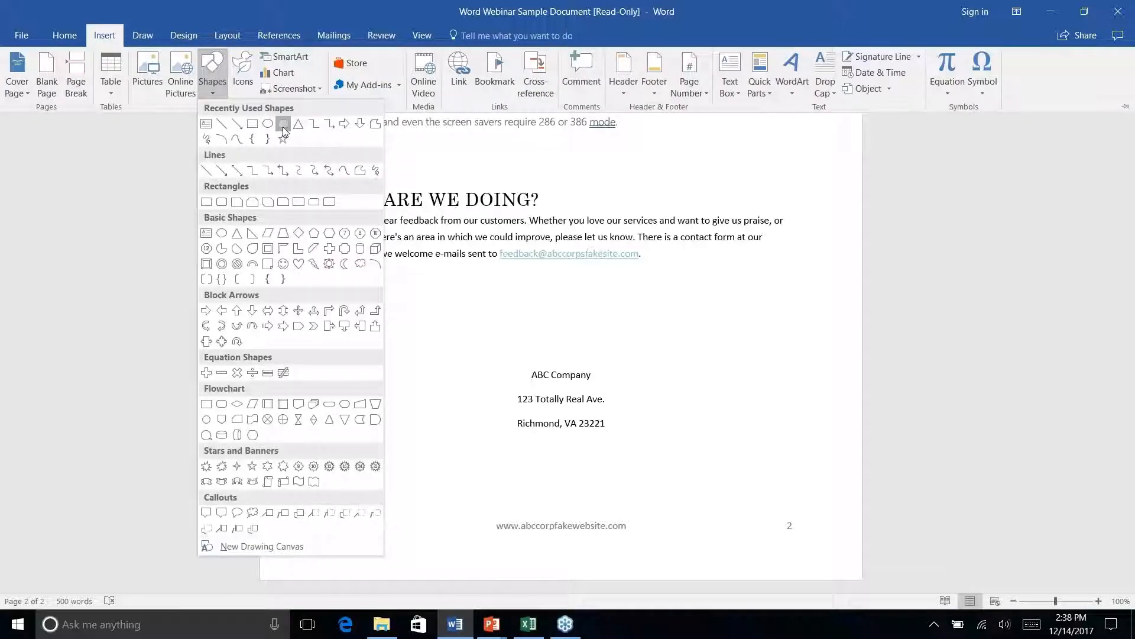
click(268, 124)
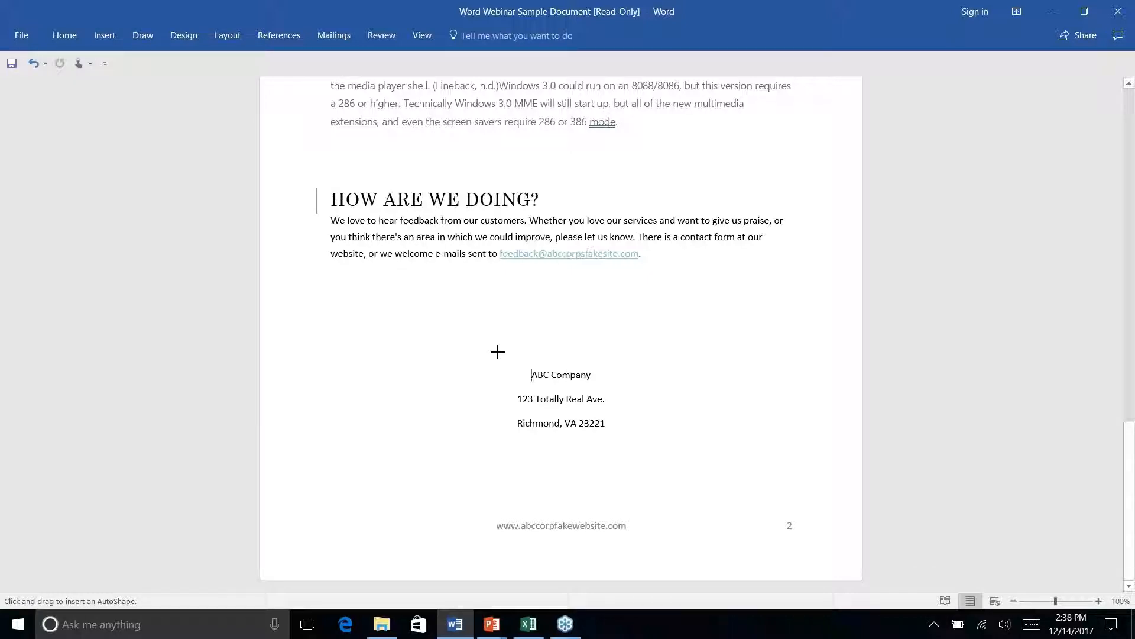
drag(497, 352, 623, 448)
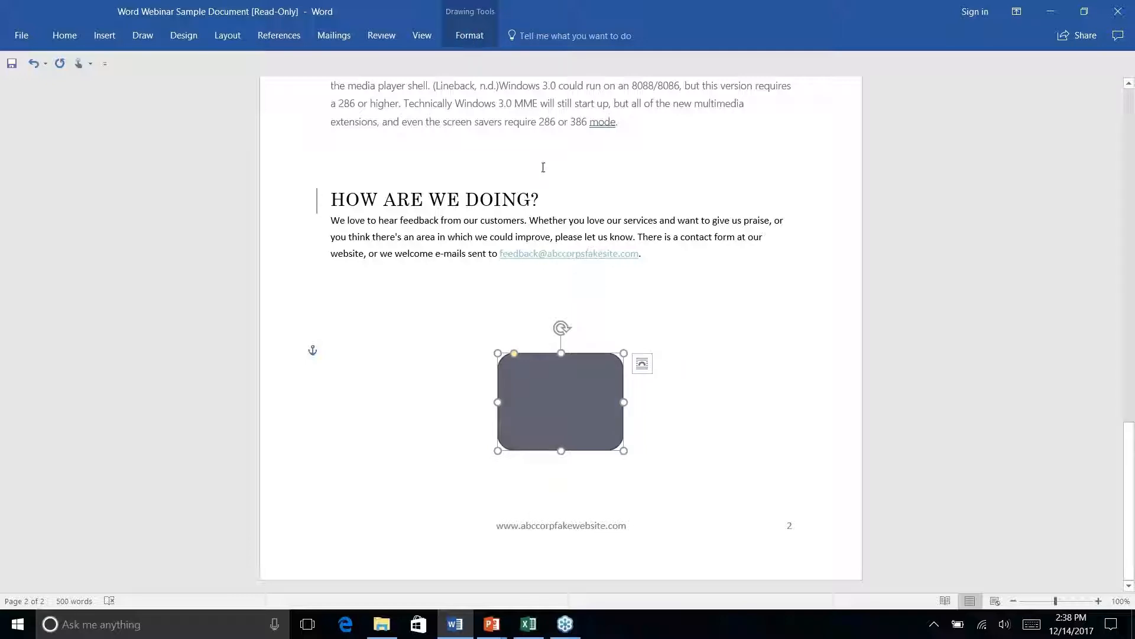
Step: Send the rounded rectangle over the company address block behind the text
click(469, 38)
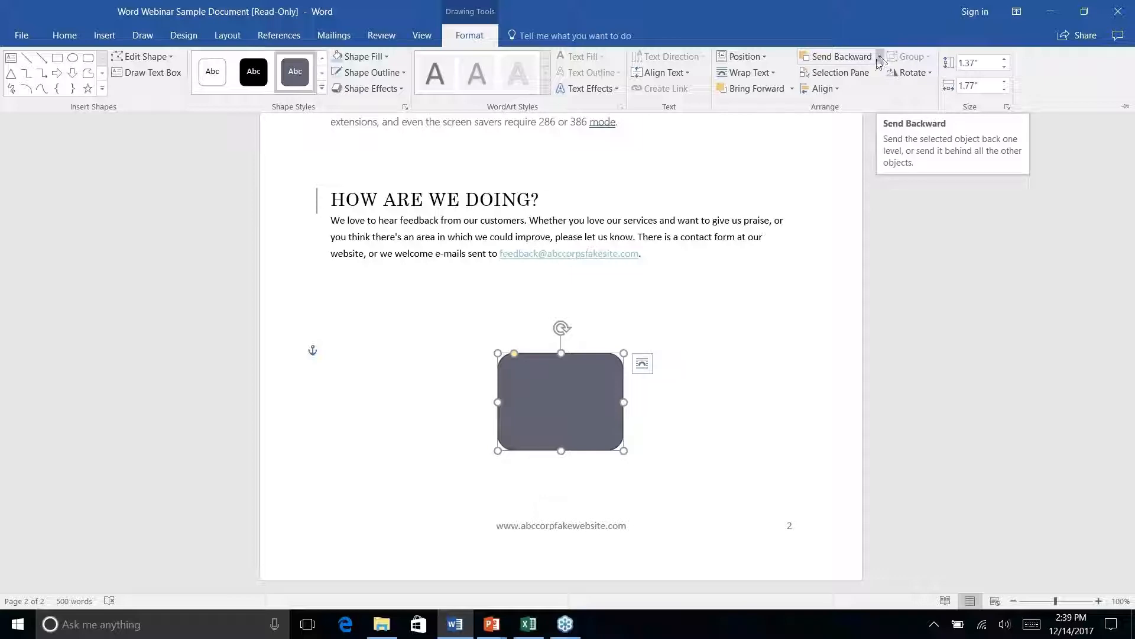
click(879, 58)
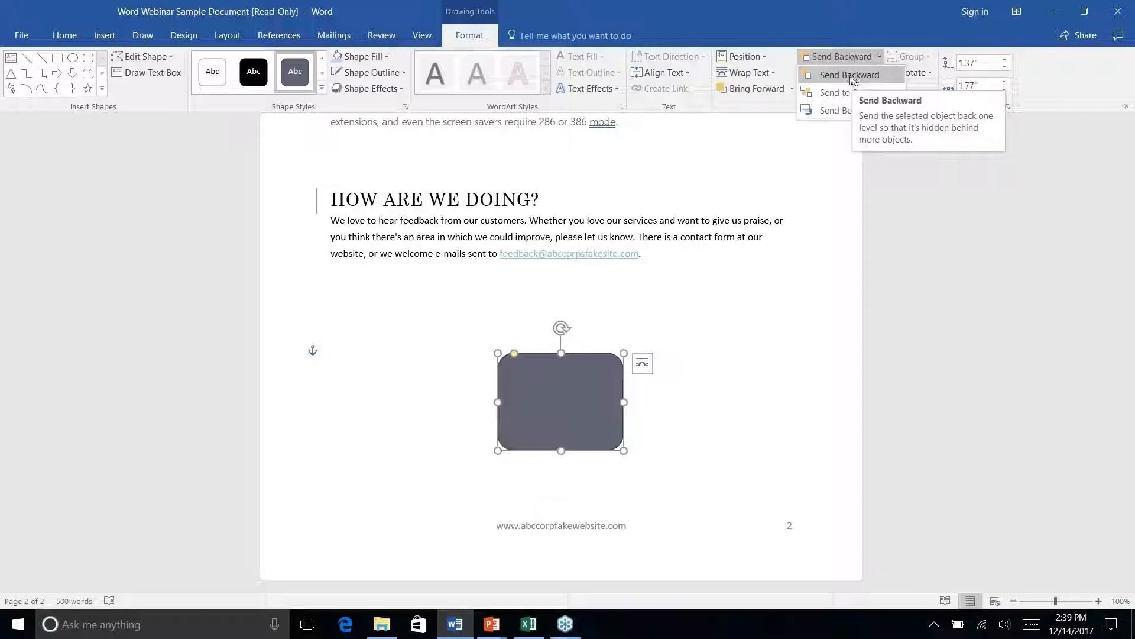
right_click(851, 113)
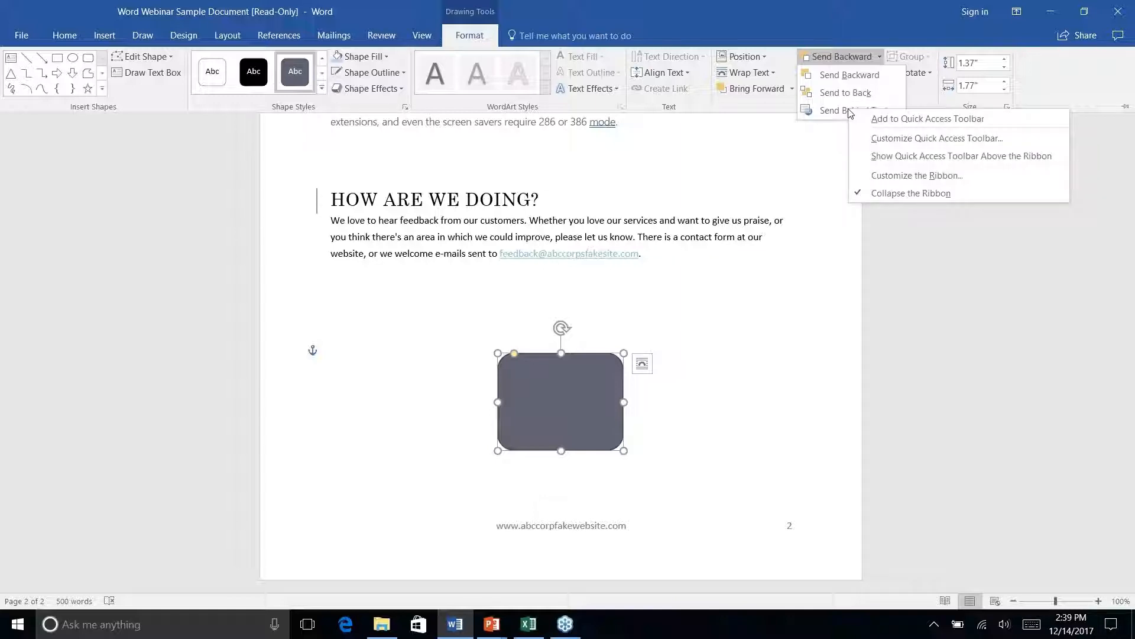
click(850, 110)
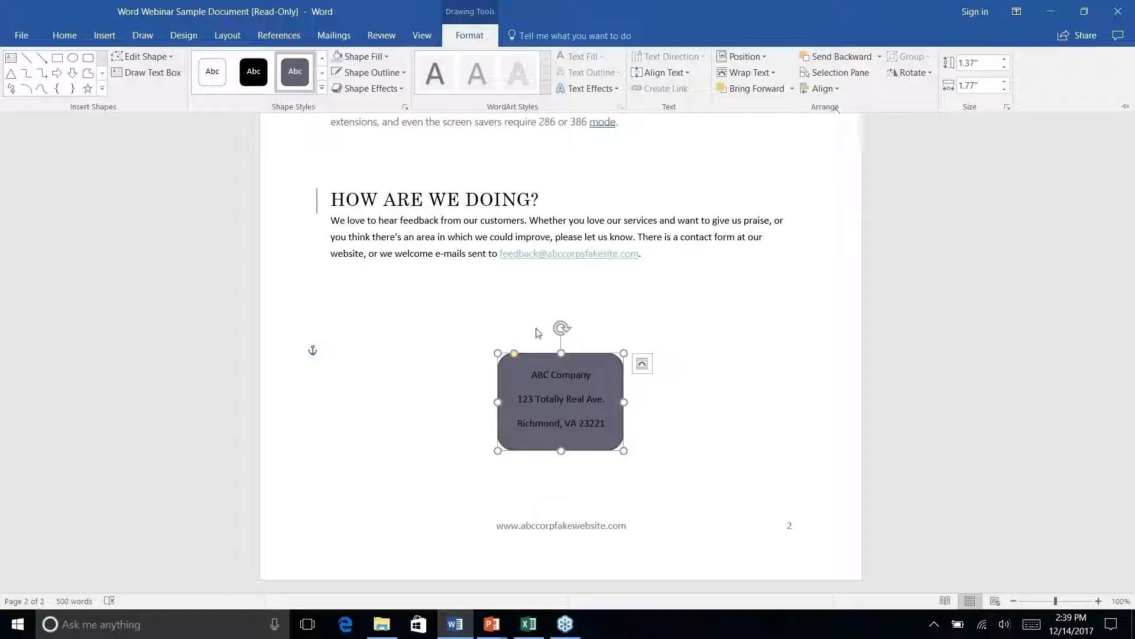
click(682, 426)
right_click(682, 426)
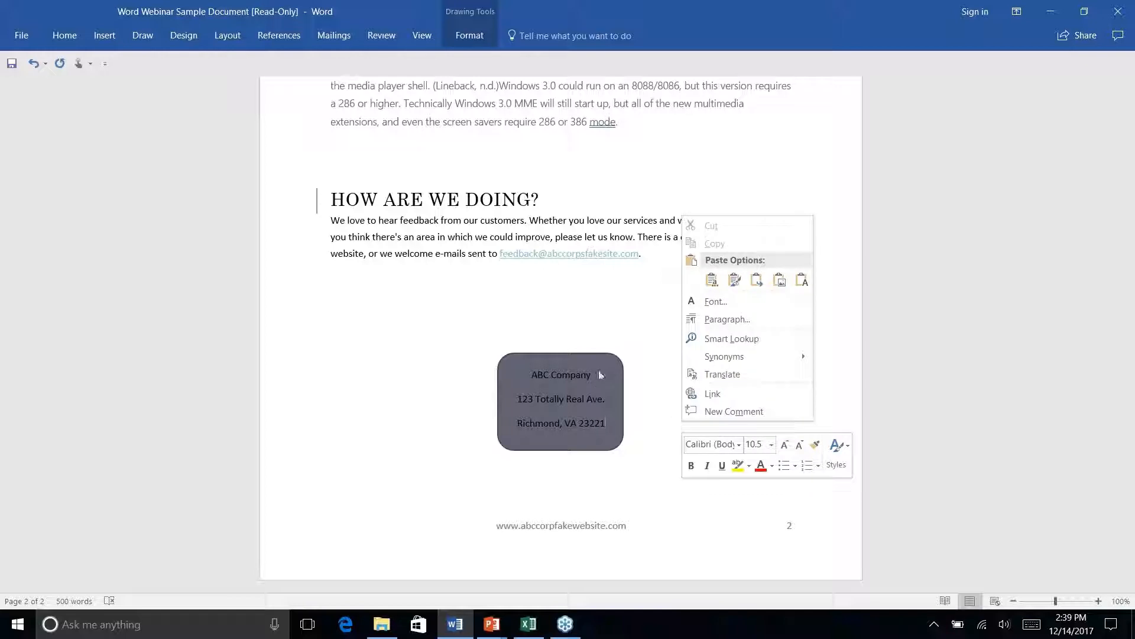
click(674, 393)
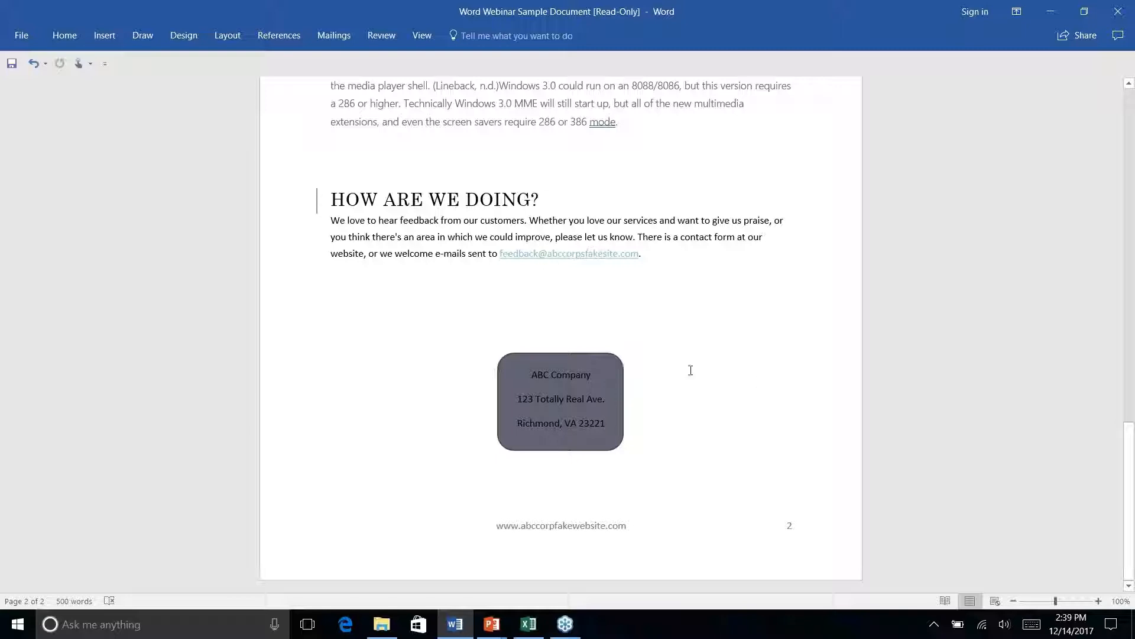
Step: Apply the pale teal theme style with dark text to the rounded rectangle behind the company address
click(609, 384)
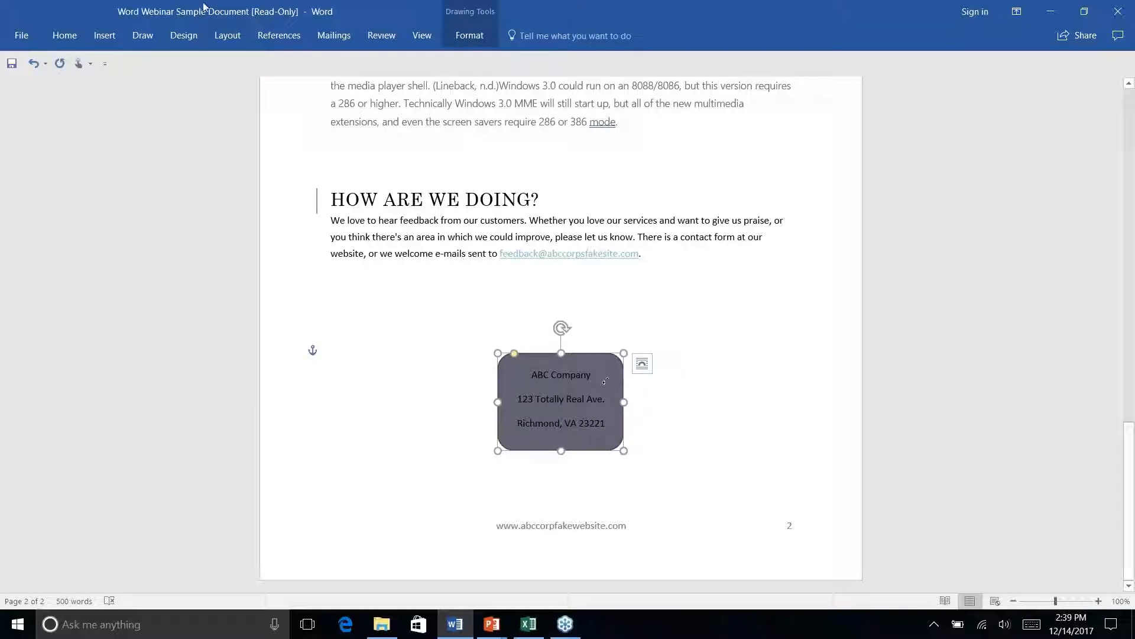
click(104, 35)
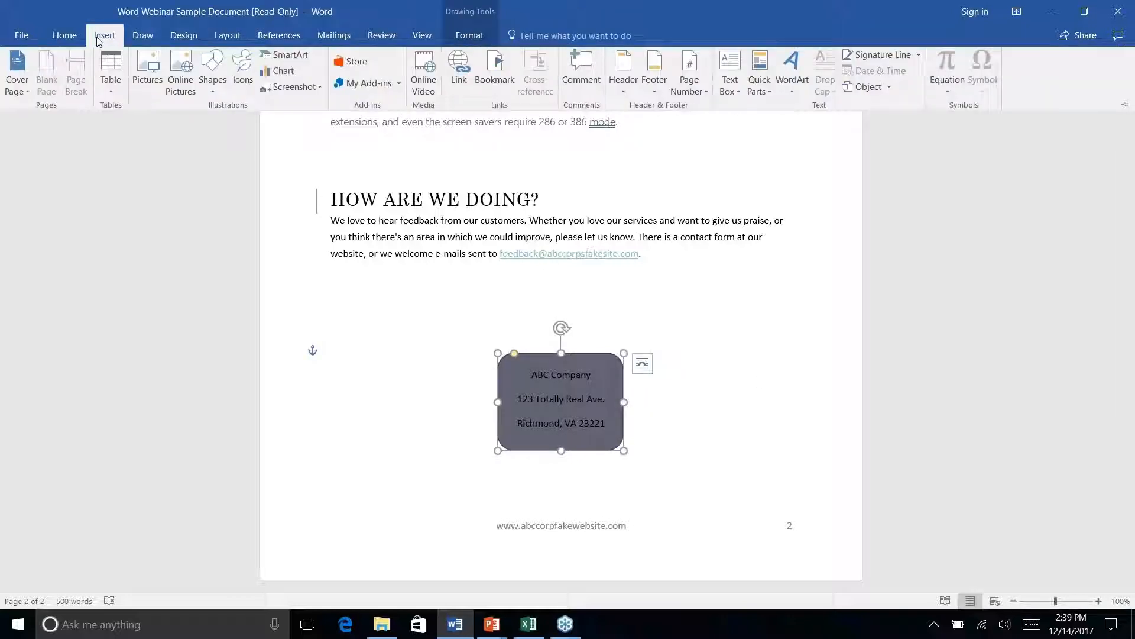
click(65, 36)
click(470, 35)
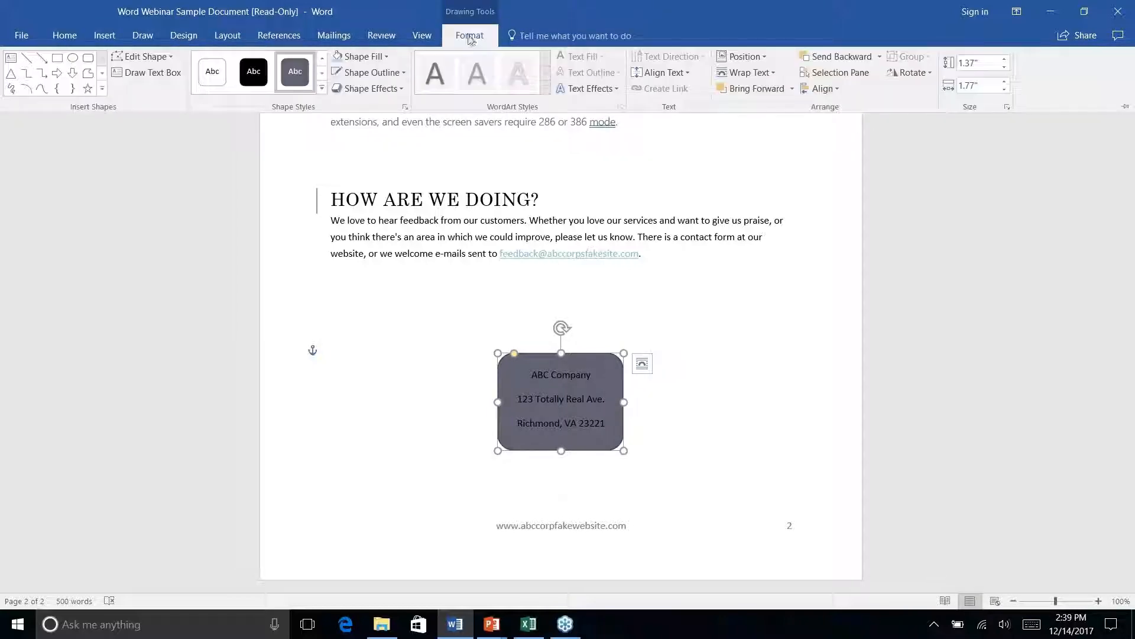
click(323, 88)
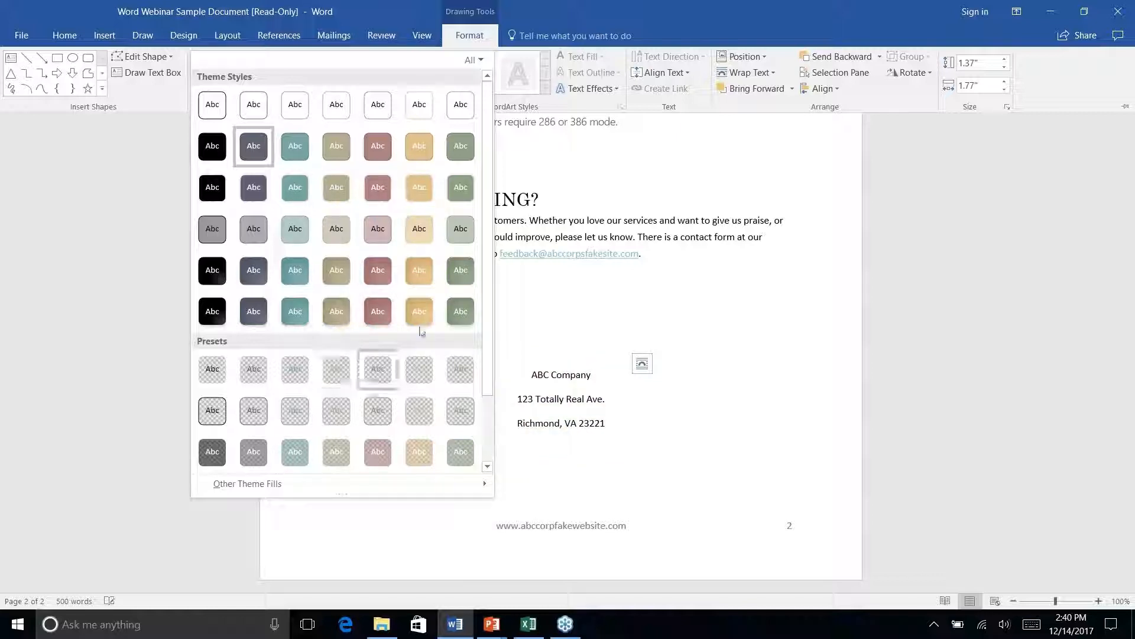
scroll(419, 329, down, 2)
scroll(419, 329, up, 2)
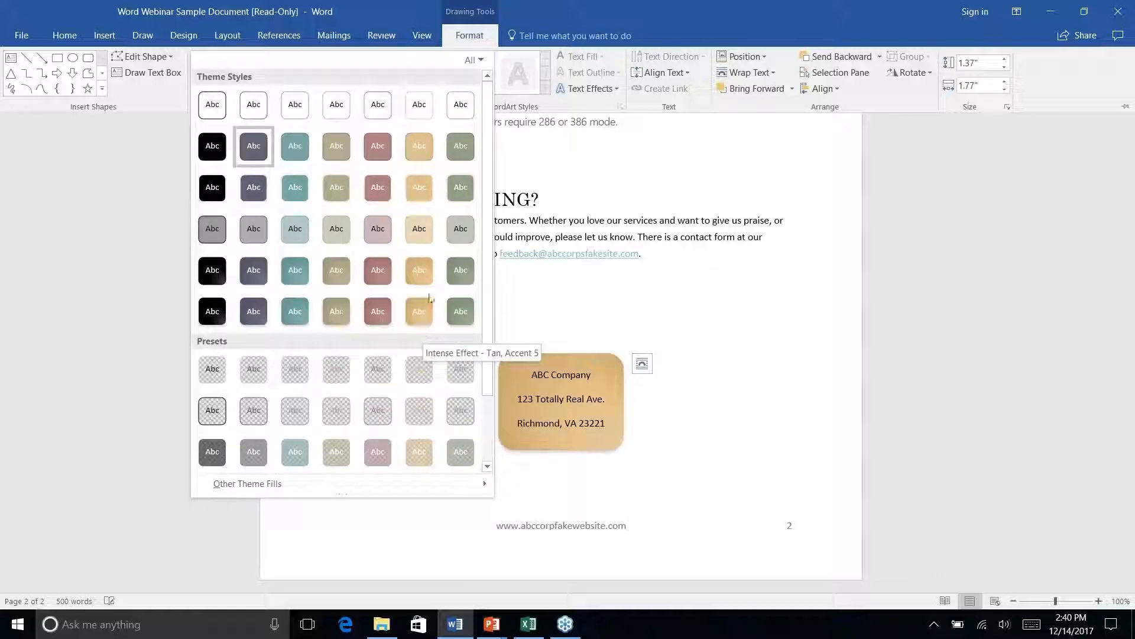
right_click(295, 233)
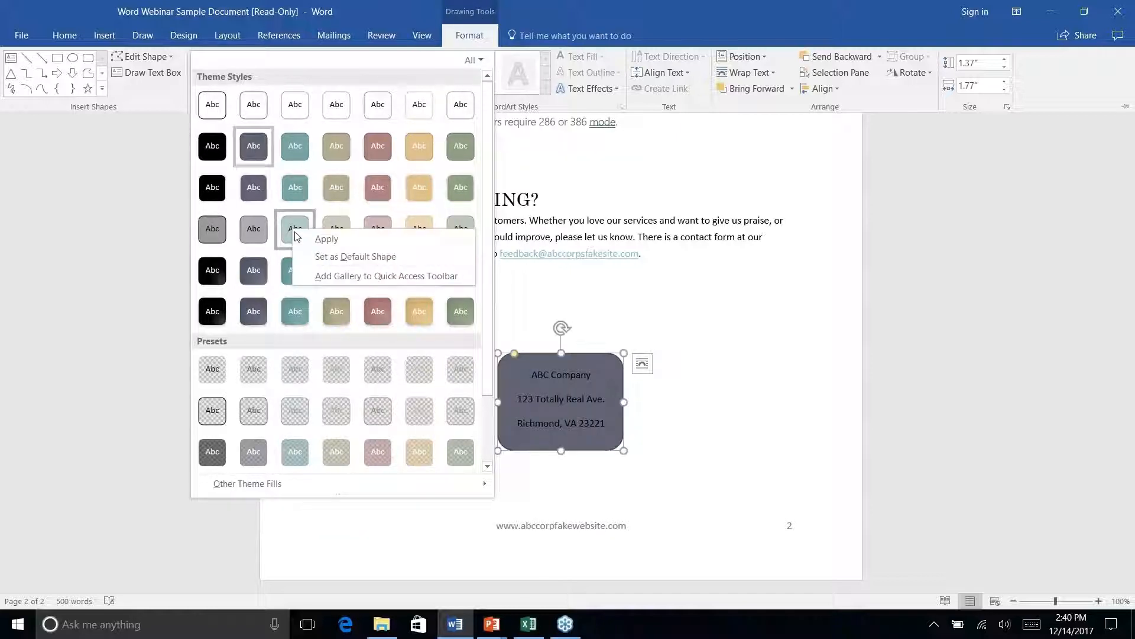
click(288, 224)
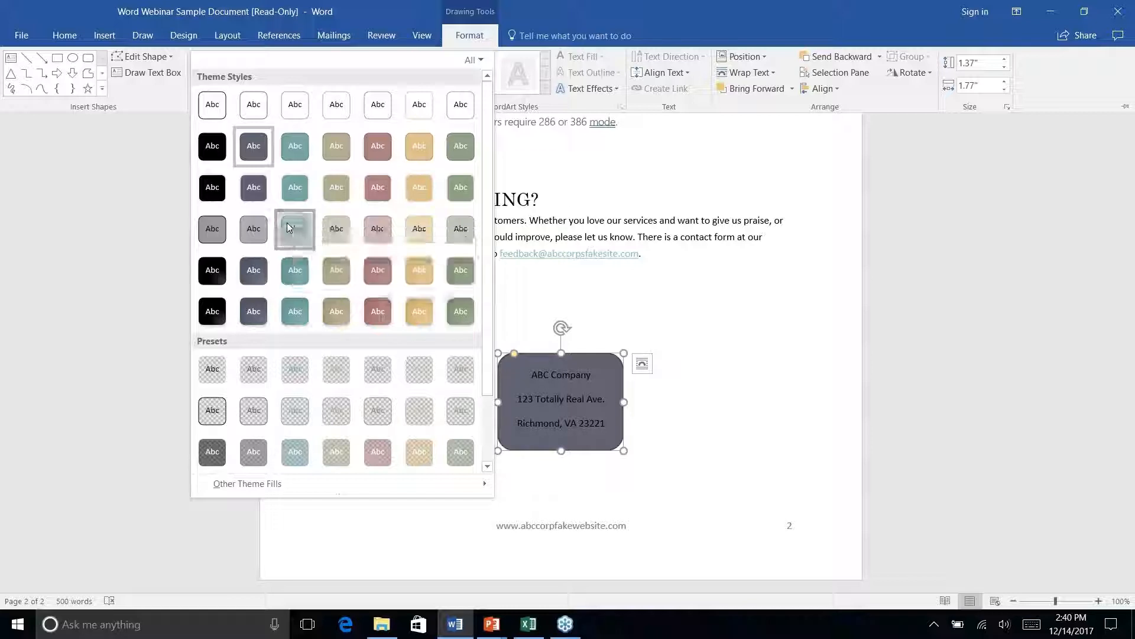
click(289, 225)
key(ctrl+F1)
right_click(667, 435)
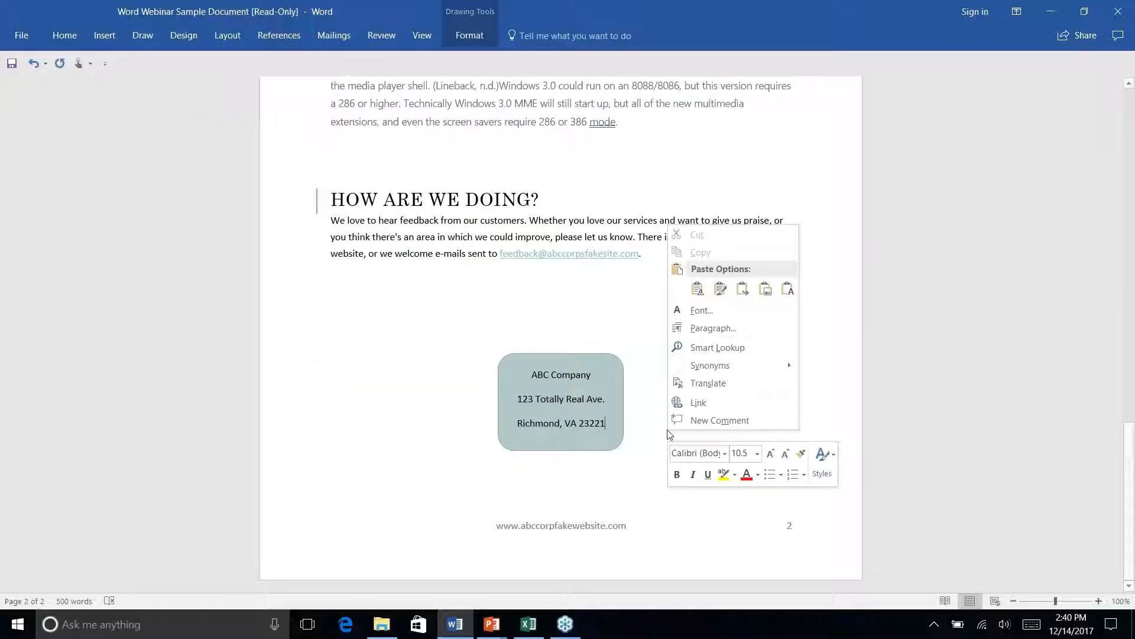
click(621, 305)
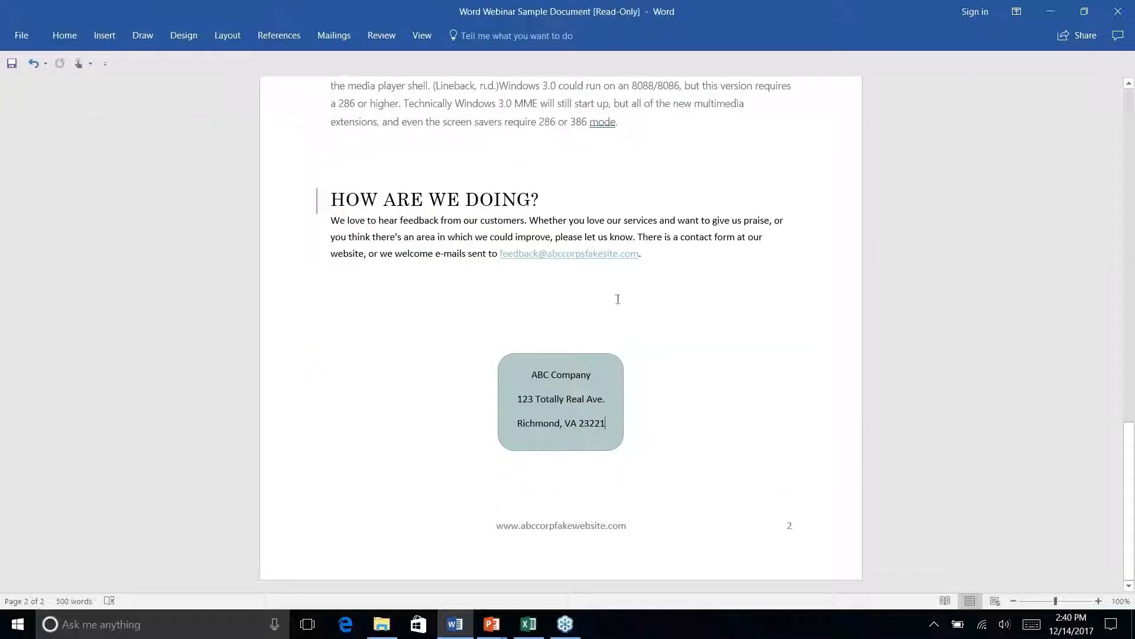
Step: Give the address block's rounded rectangle an outline in the darkest teal theme shade, 2¼ pt thick
click(605, 369)
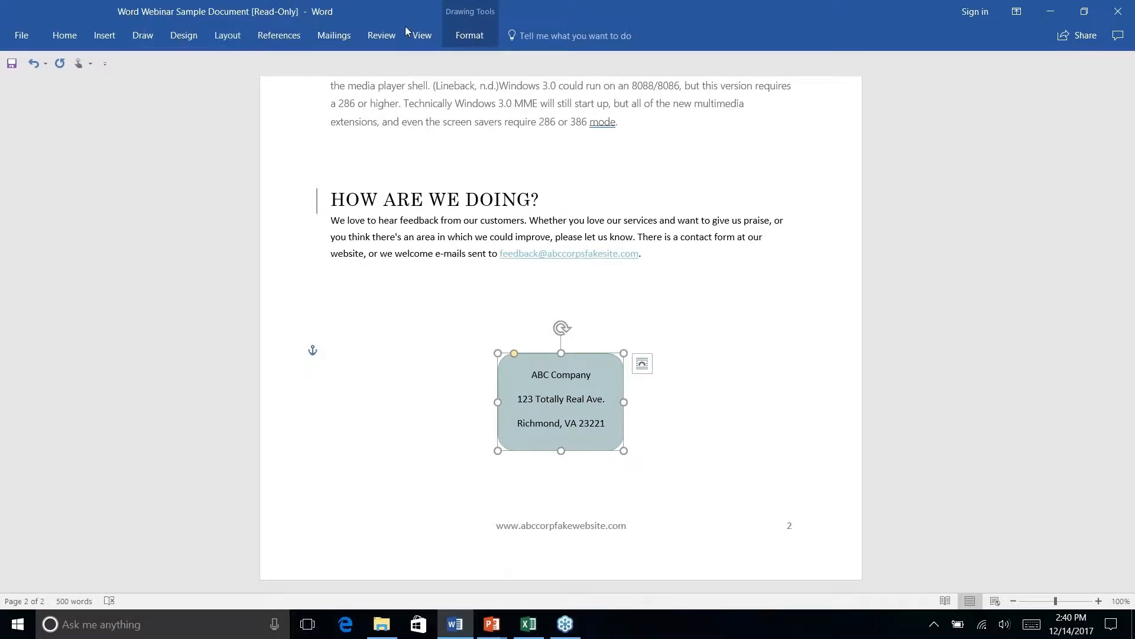
click(454, 37)
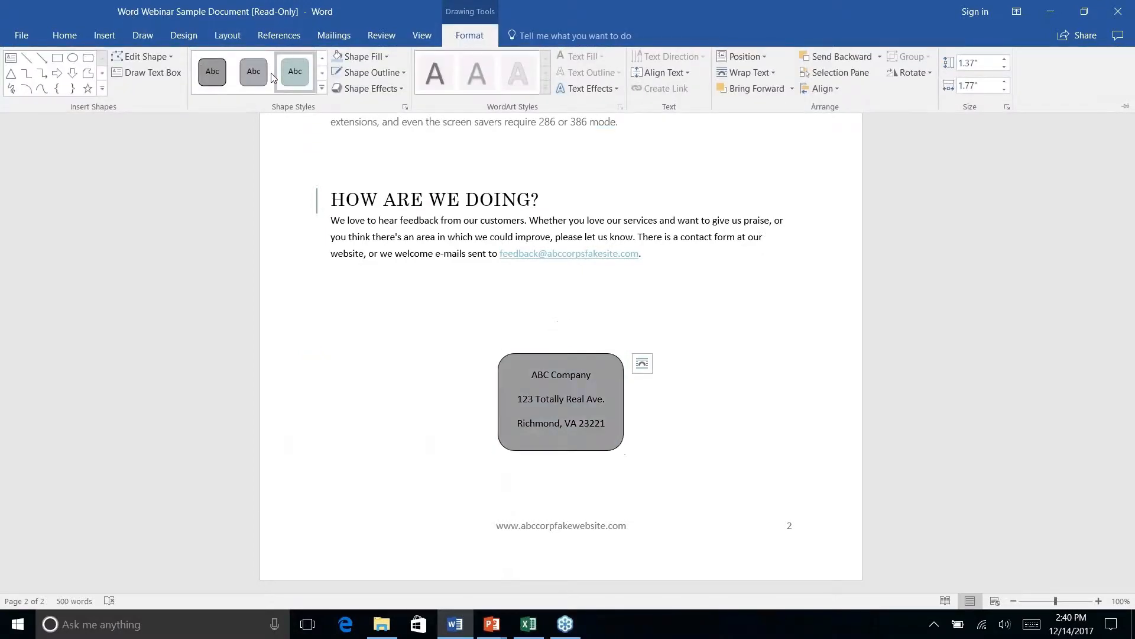
click(386, 73)
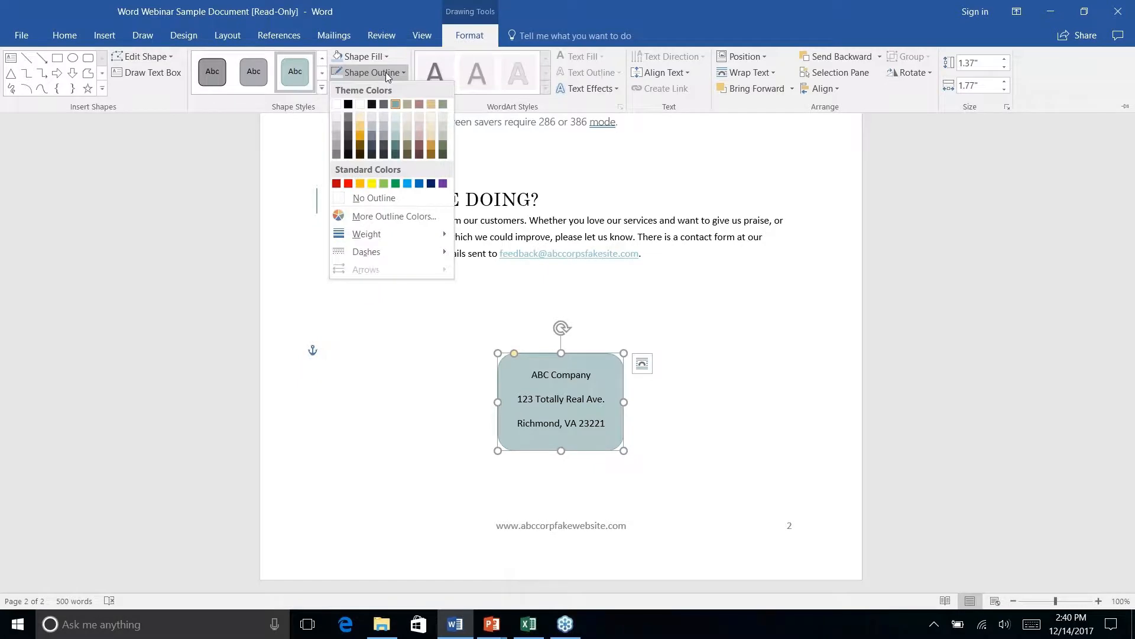
click(396, 155)
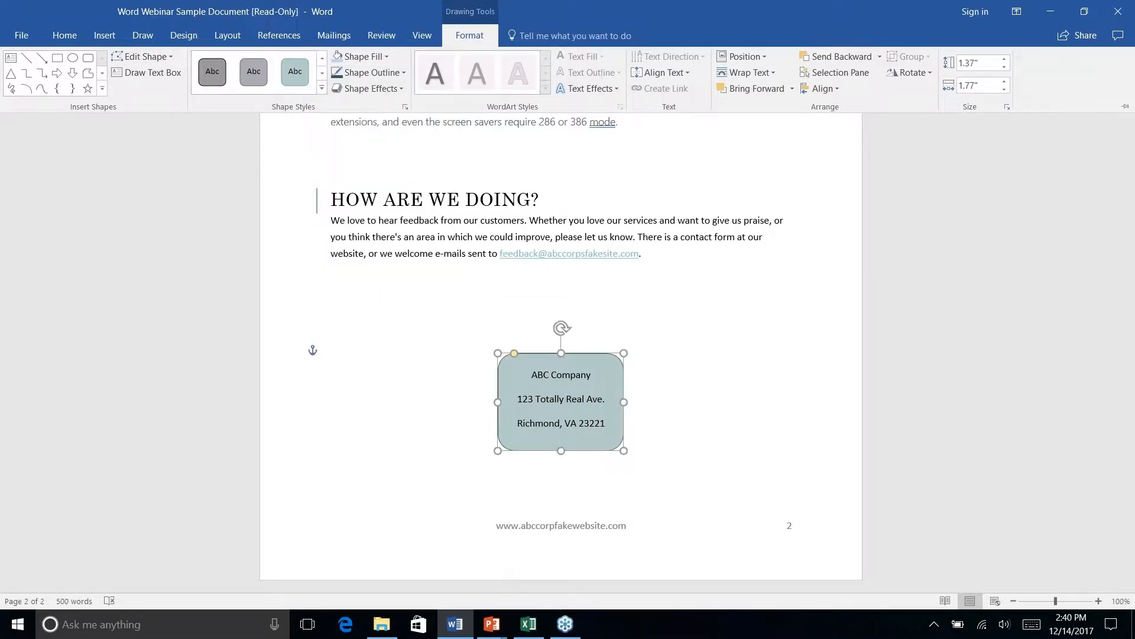
click(406, 73)
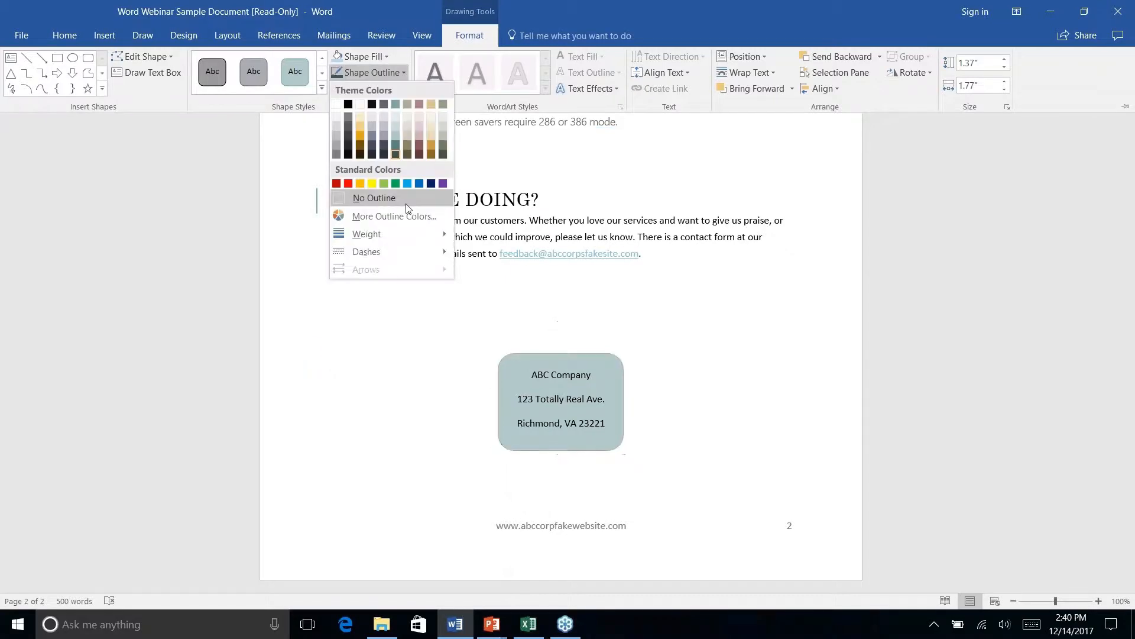
mouse_move(409, 245)
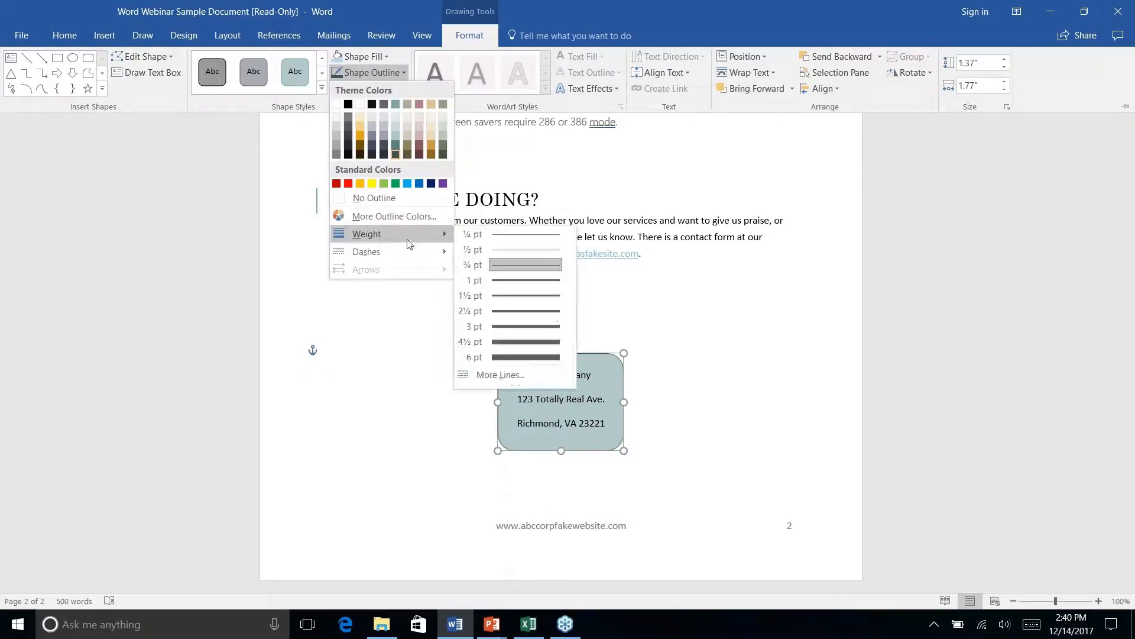
click(507, 312)
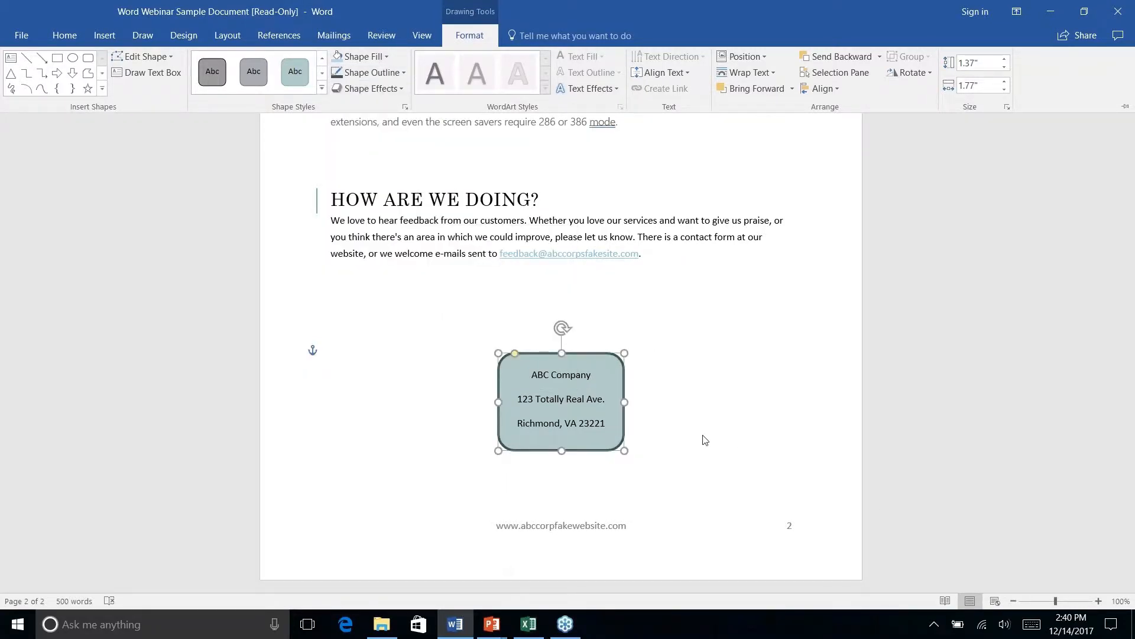
key(ctrl+F1)
click(605, 422)
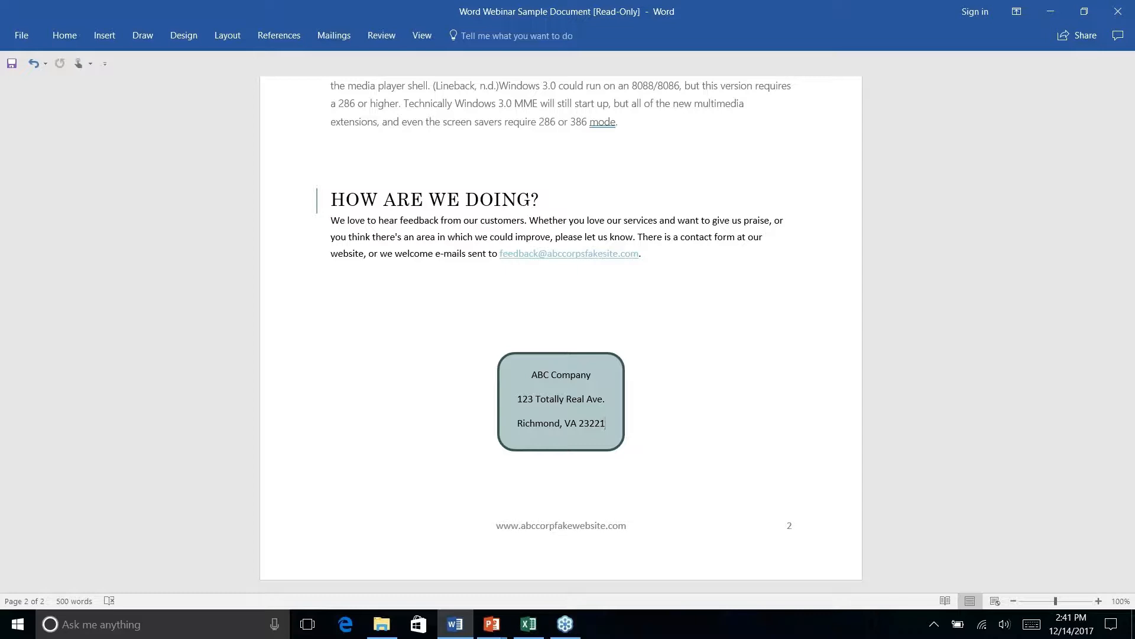
Step: Draw a rounded rectangle about 0.42" high and 3.14" wide over the History Lesson heading
scroll(561, 331, up, 8)
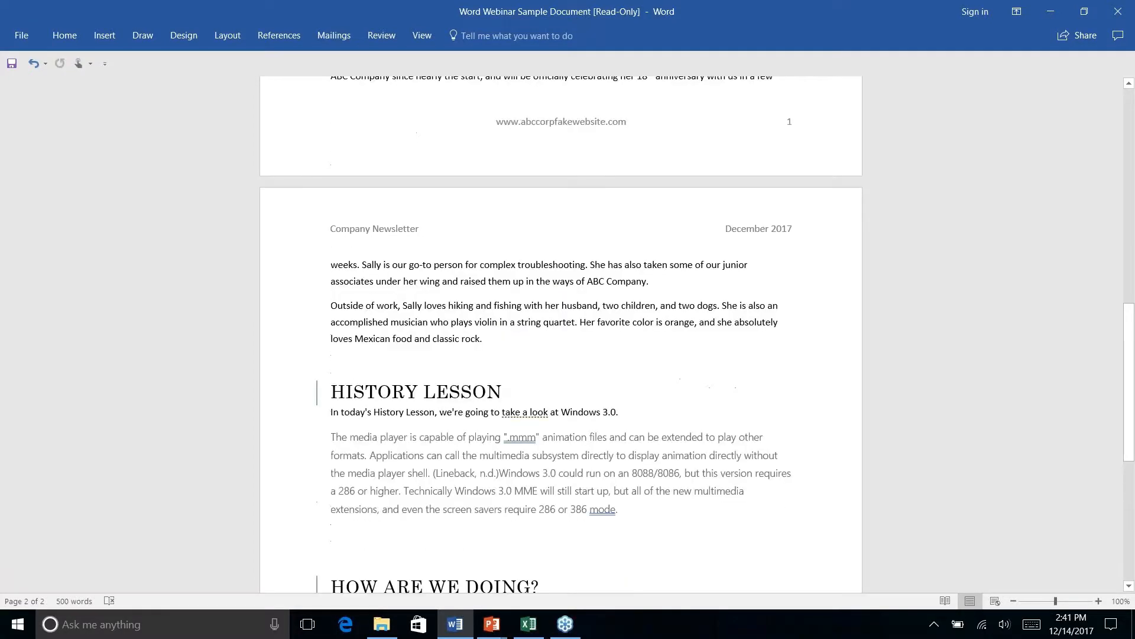
scroll(561, 331, up, 3)
scroll(561, 332, down, 4)
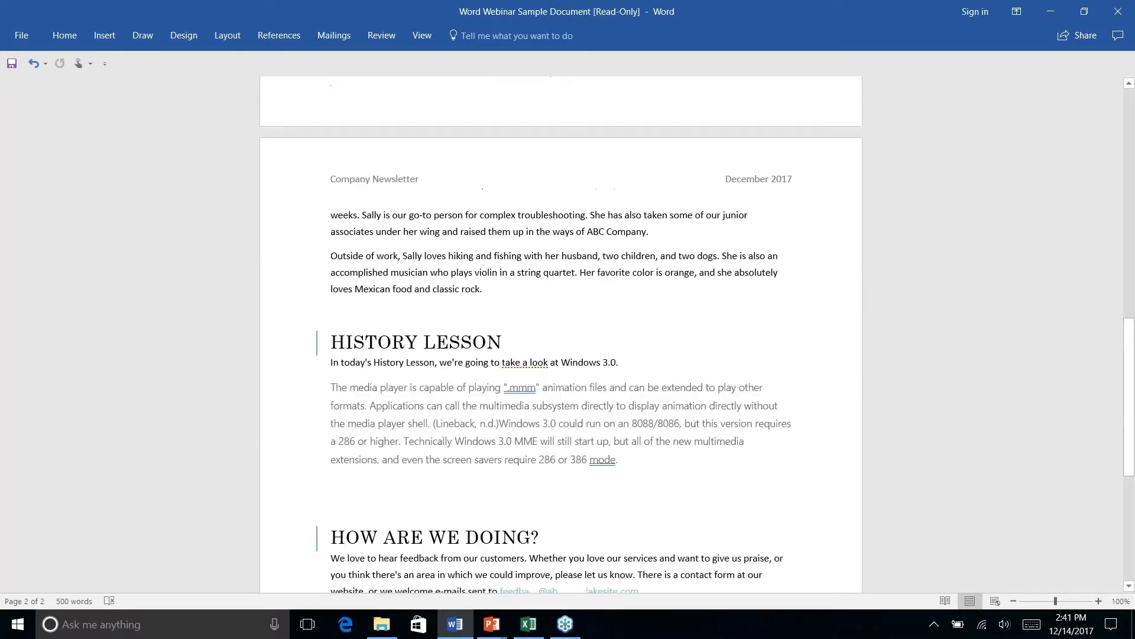
scroll(378, 242, down, 2)
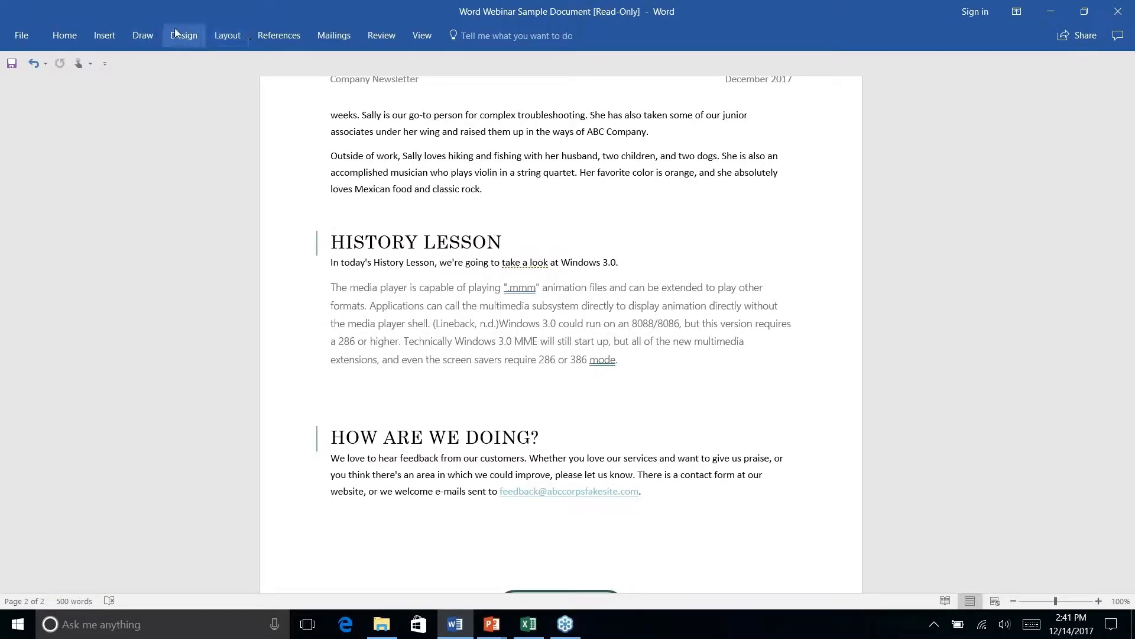
click(107, 37)
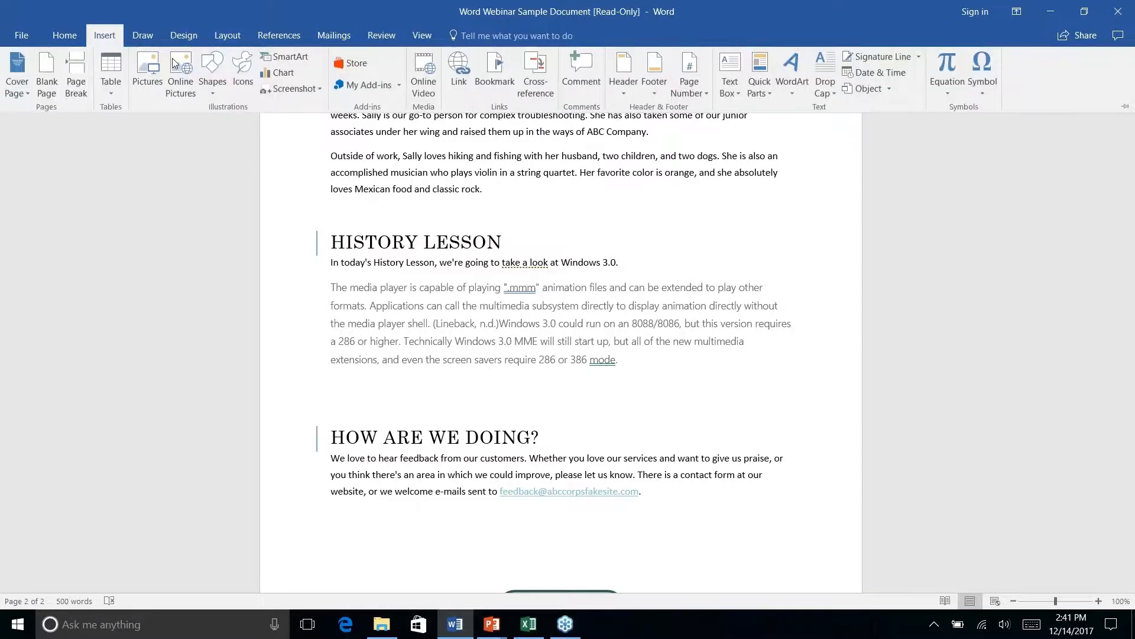
click(210, 94)
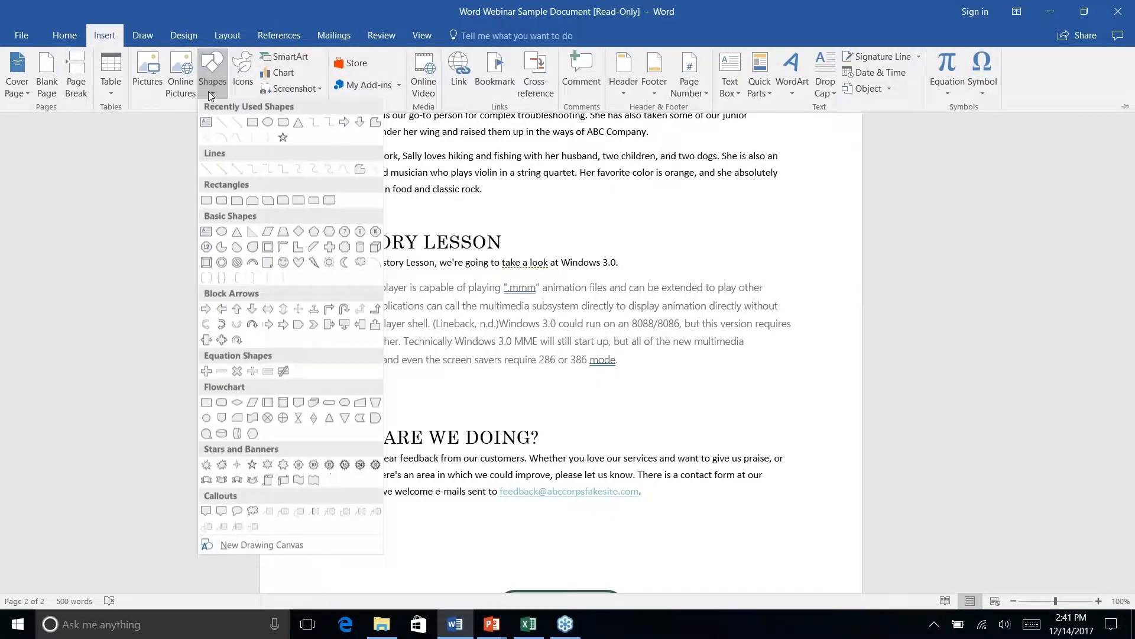
click(283, 122)
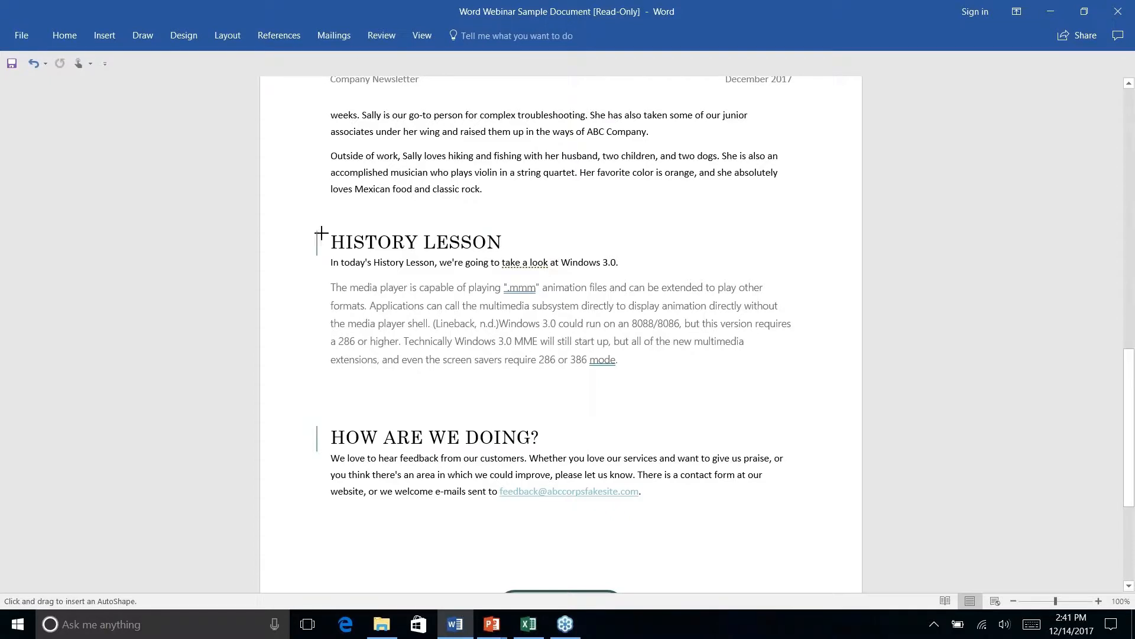
mouse_move(323, 226)
mouse_down()
mouse_move(573, 247)
mouse_move(548, 256)
mouse_up()
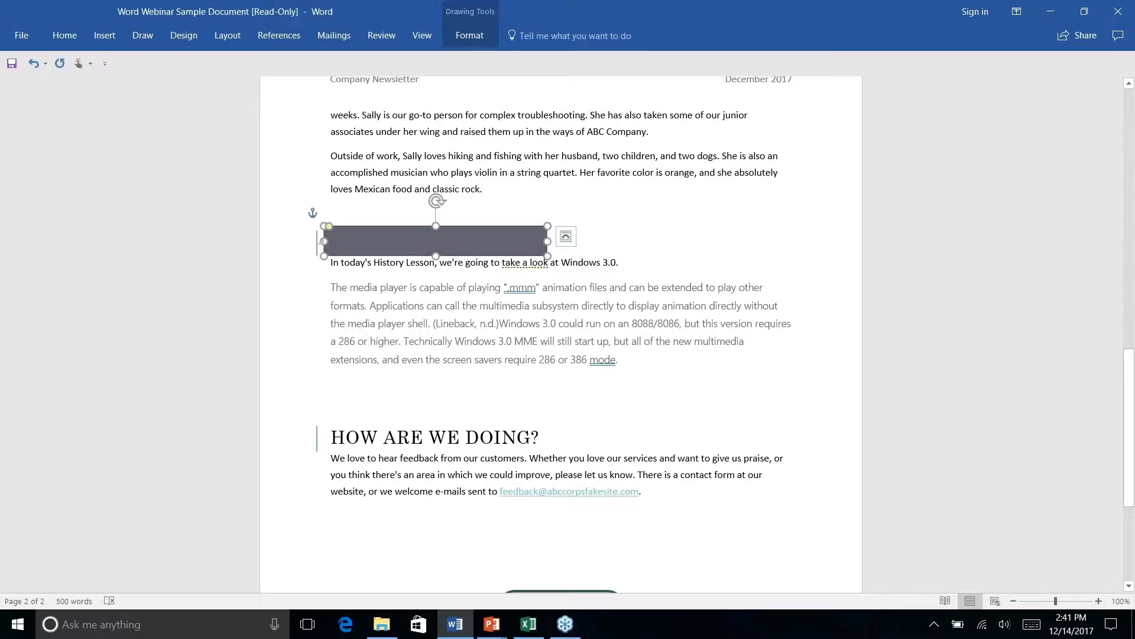
Step: Send the rounded rectangle over the History Lesson heading behind the text and deselect it
click(460, 37)
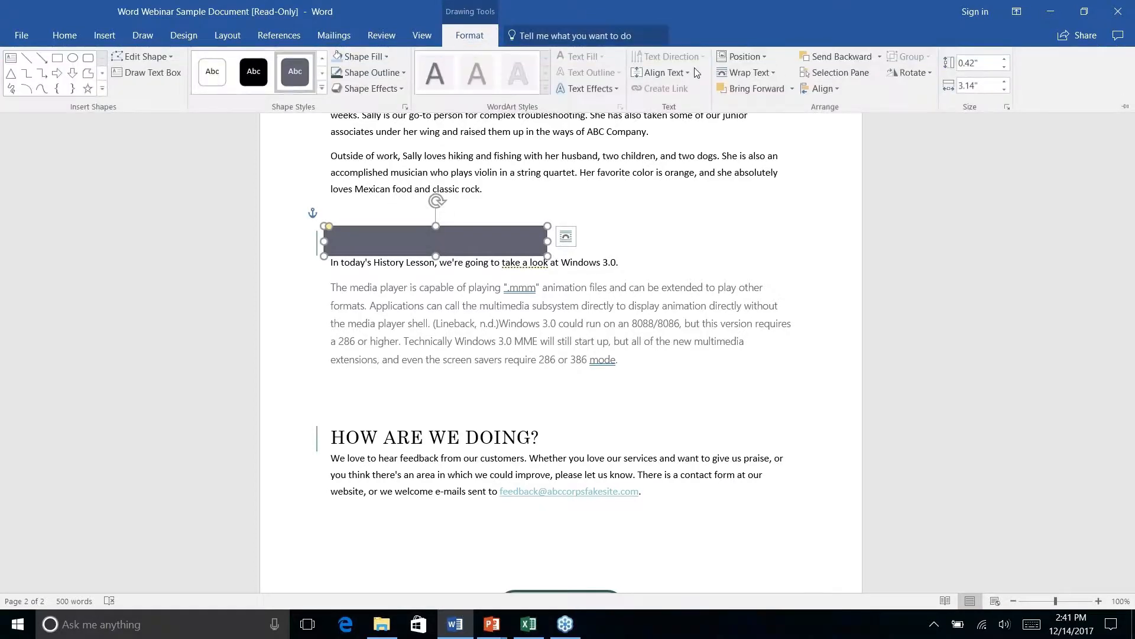
click(880, 56)
click(851, 111)
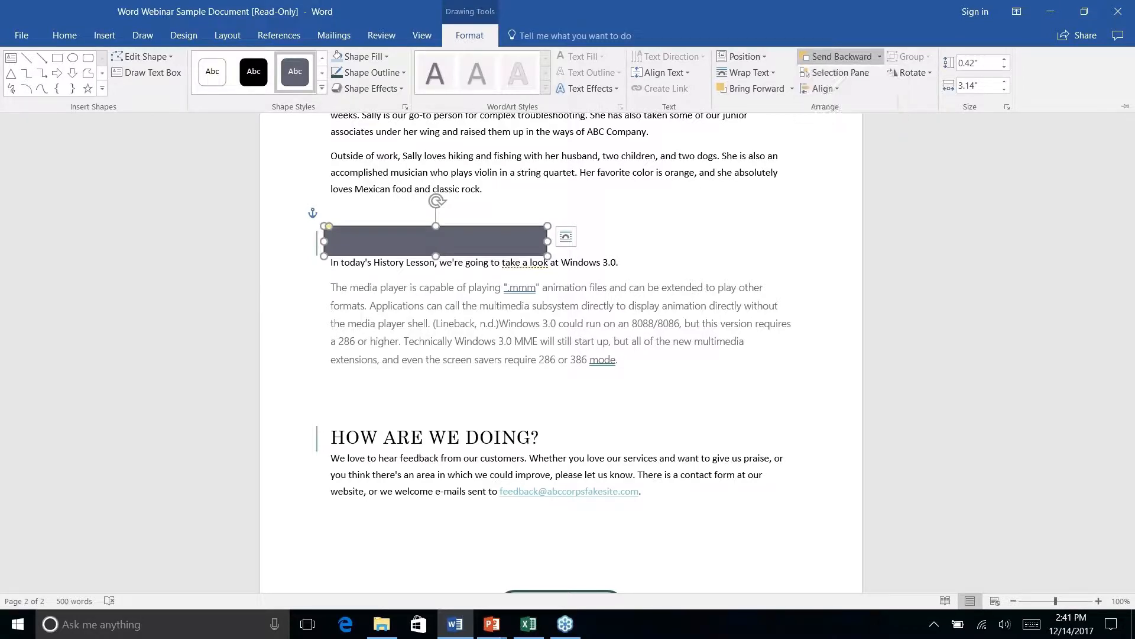
key(Escape)
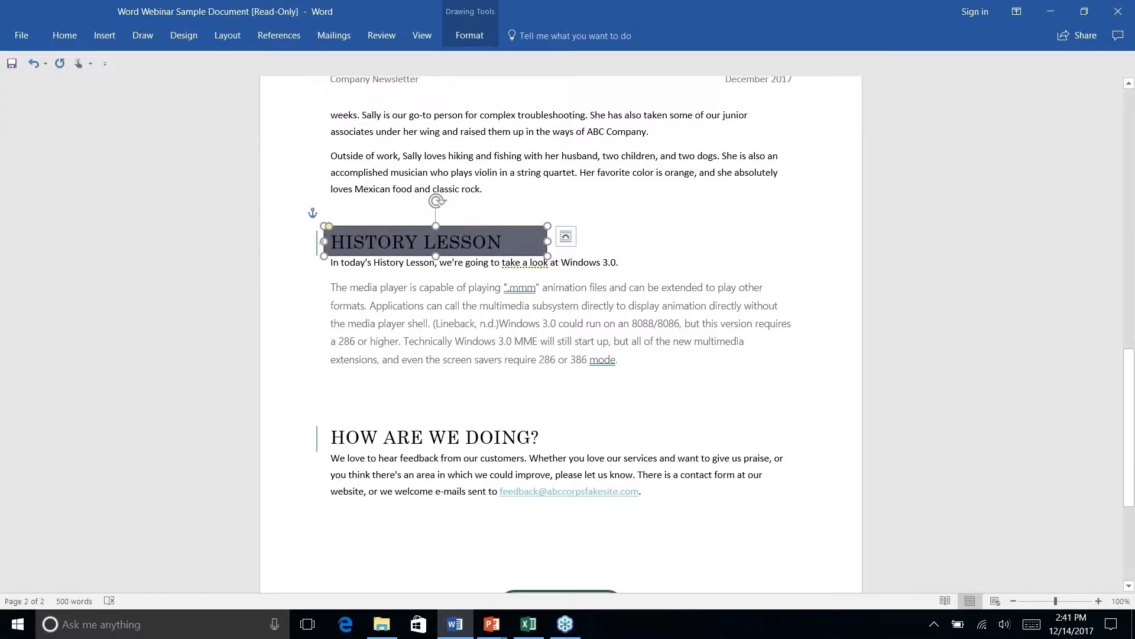
key(Escape)
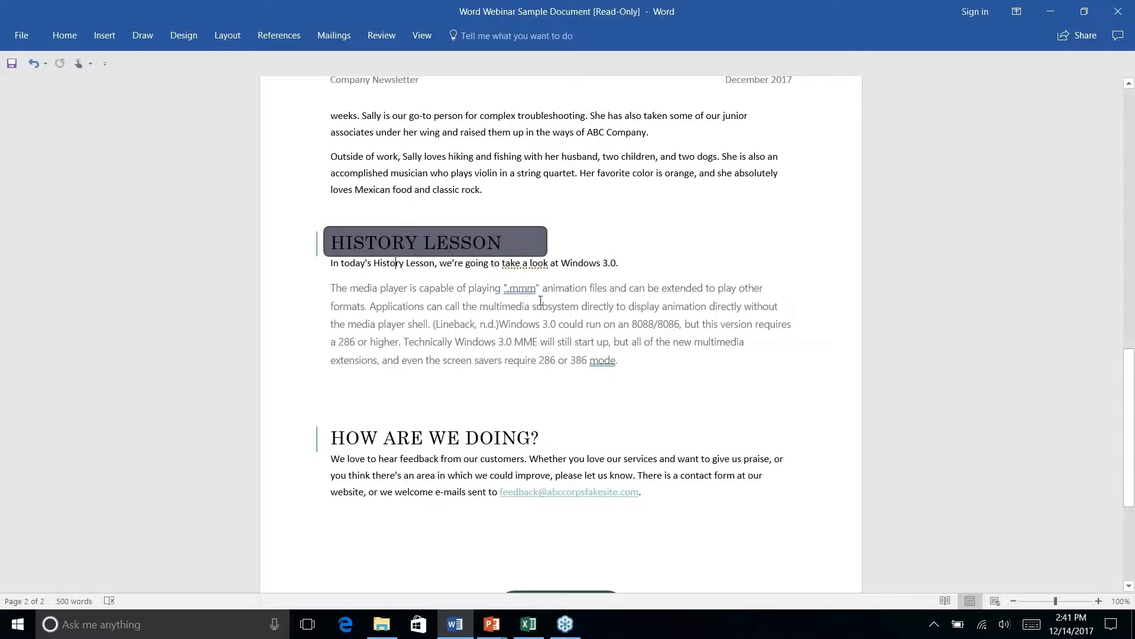
scroll(541, 300, up, 1)
scroll(540, 301, down, 3)
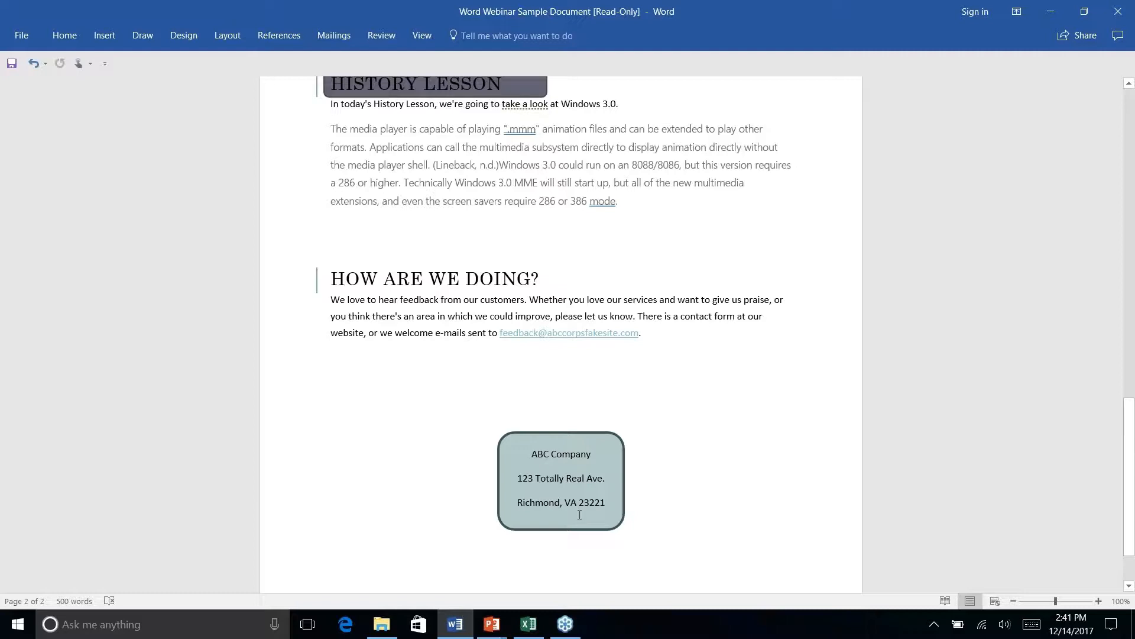
click(65, 37)
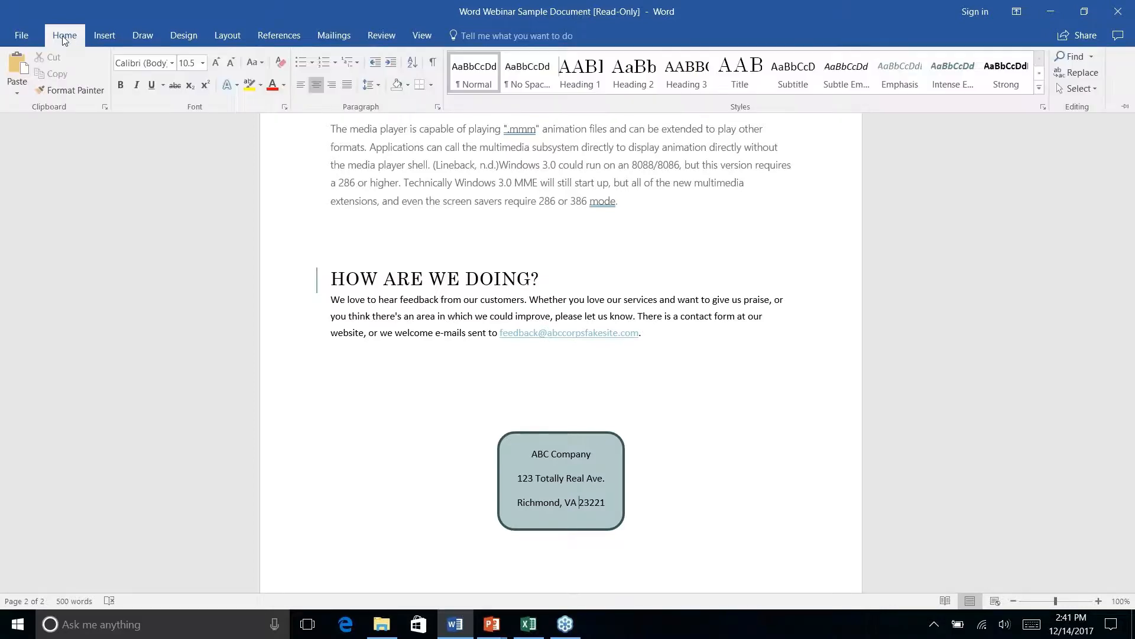
click(493, 490)
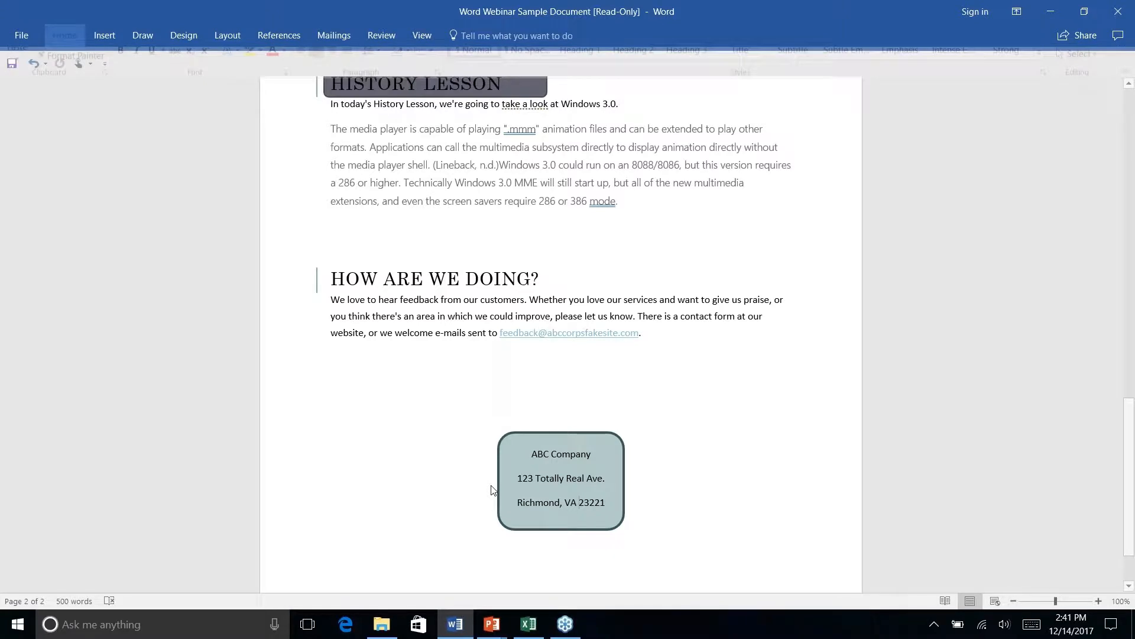
click(495, 446)
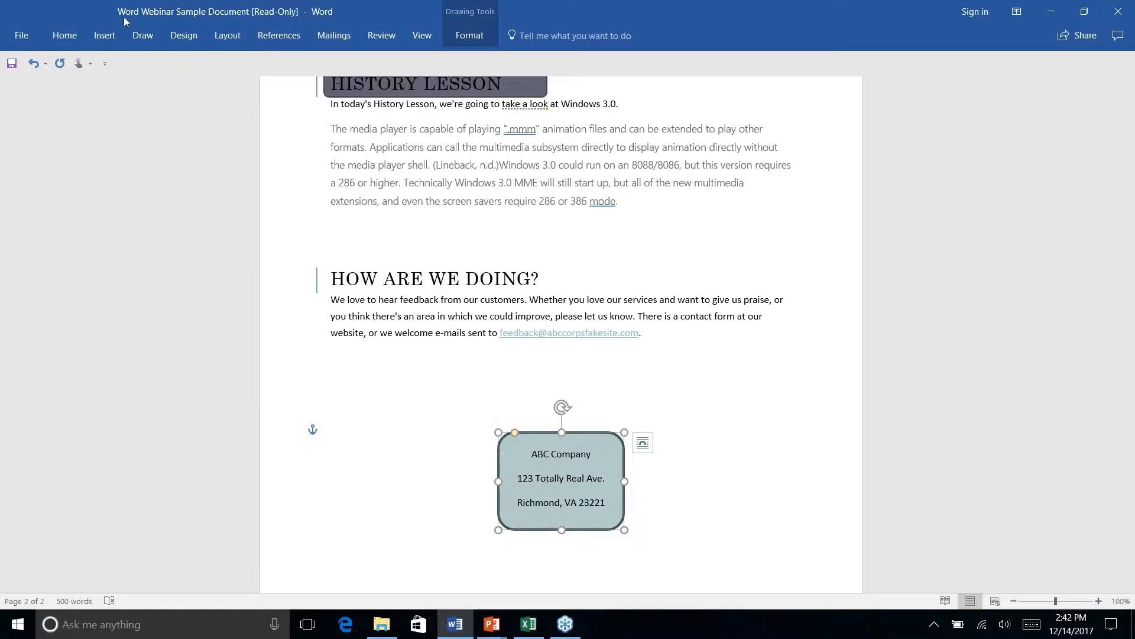
click(63, 37)
click(64, 92)
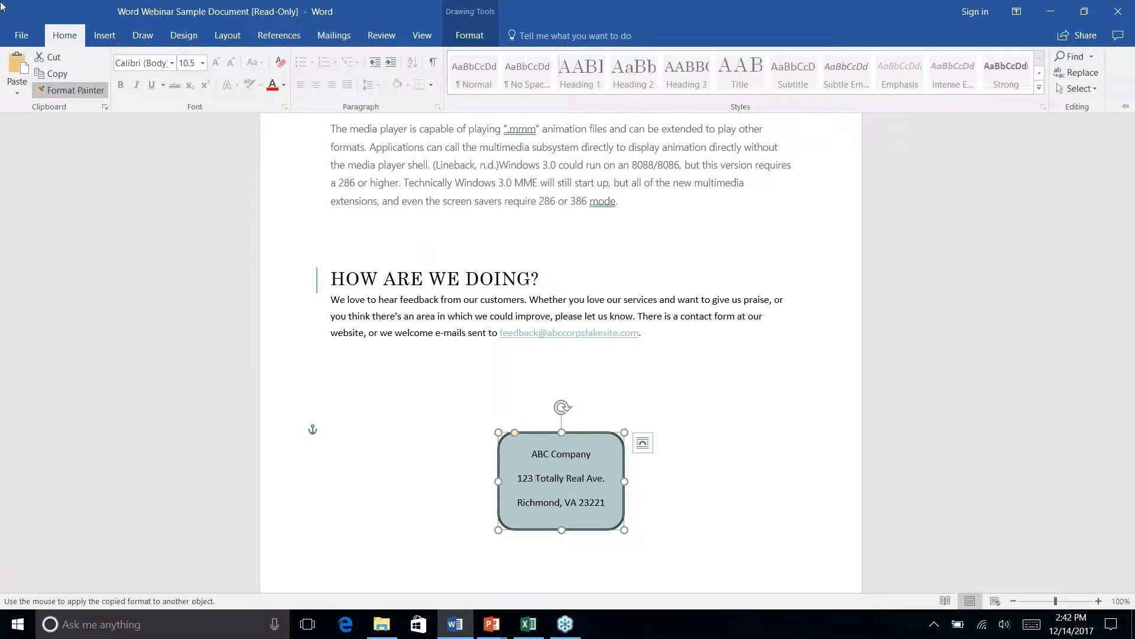
click(62, 93)
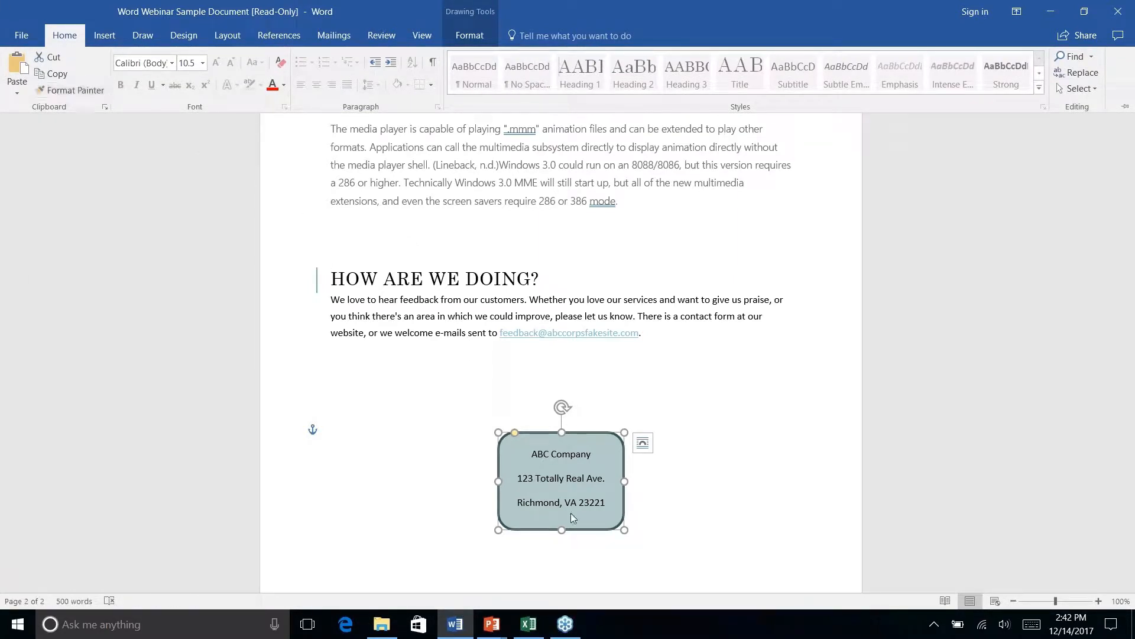
click(533, 419)
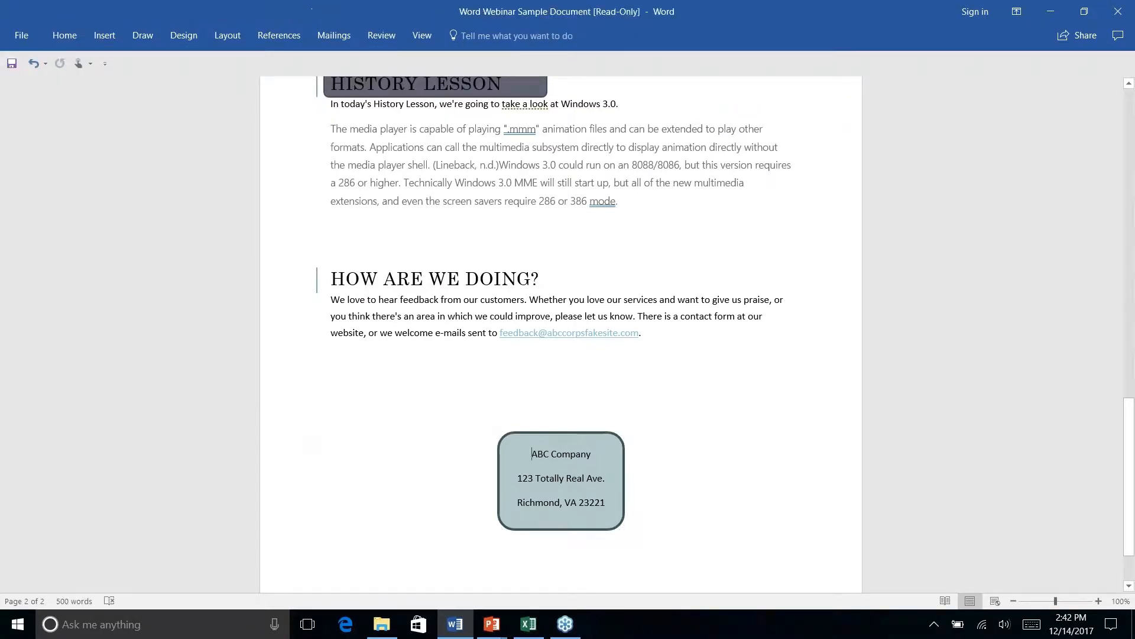
Step: Copy the formatting of the address block's rounded rectangle onto the rectangle behind the History Lesson heading with Format Painter, and deselect it
click(495, 480)
click(499, 445)
click(65, 35)
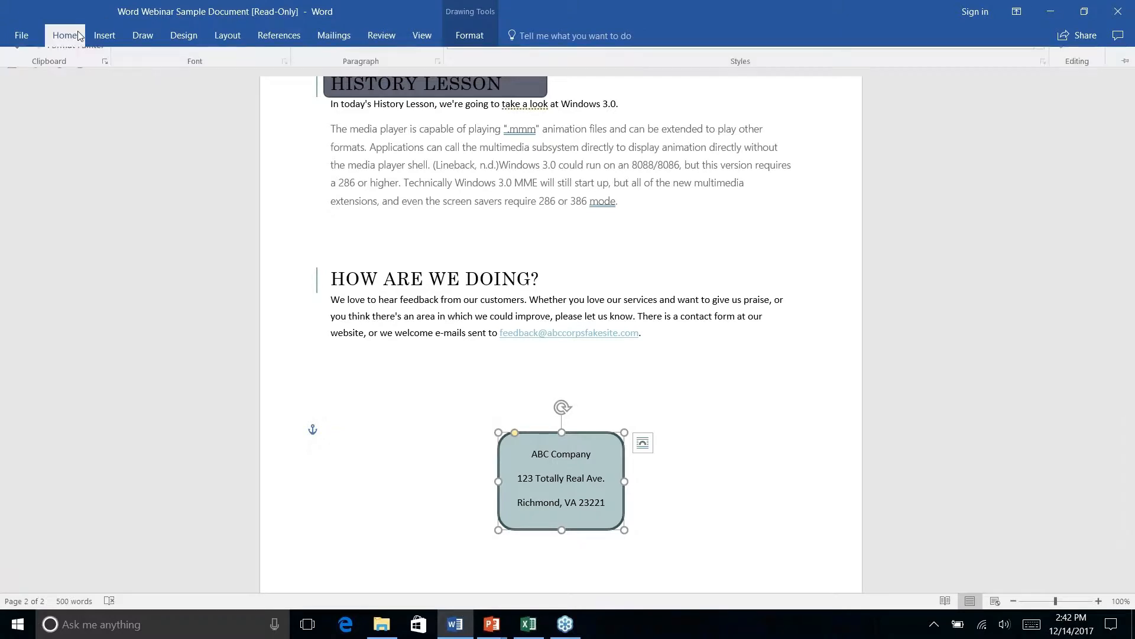
click(59, 91)
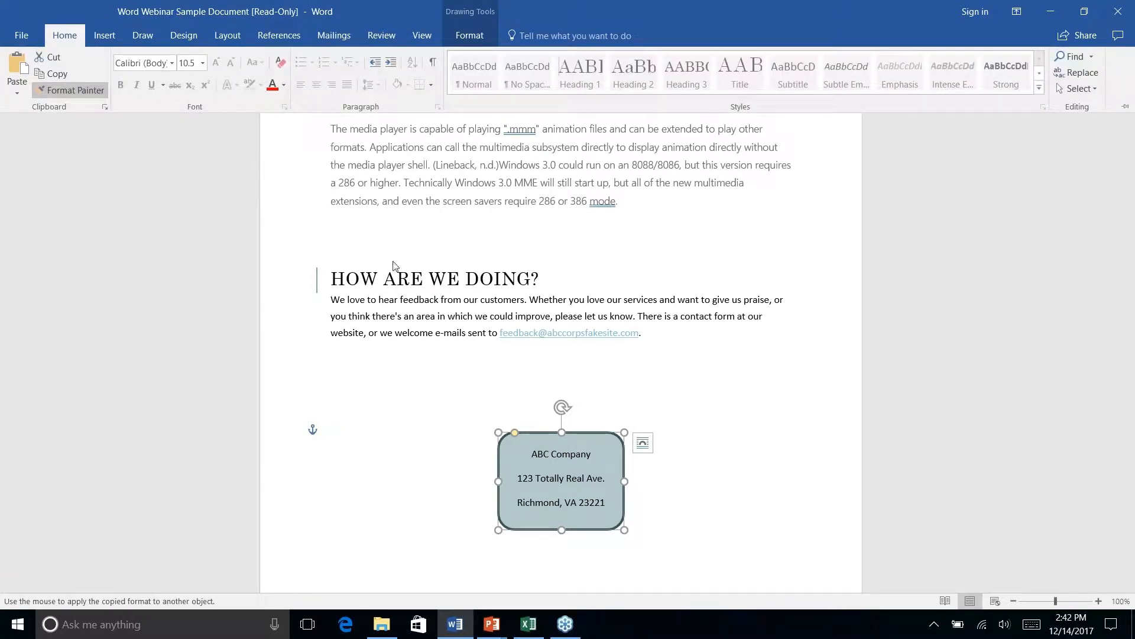
key(ctrl+F1)
scroll(543, 248, up, 4)
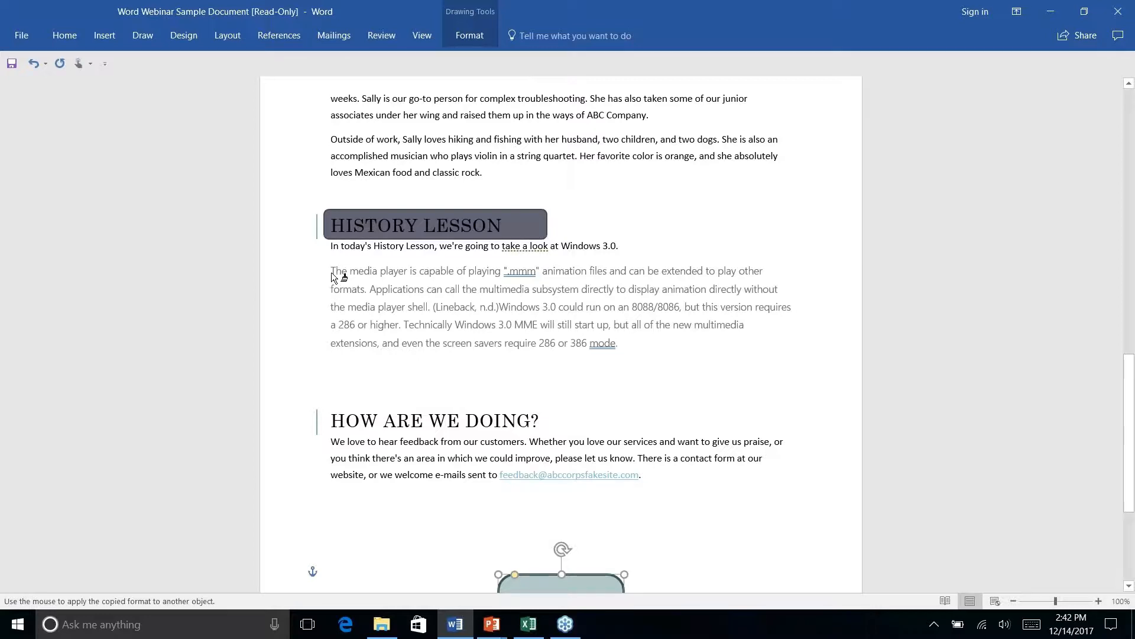
click(648, 343)
key(alt+h)
key(f)
key(p)
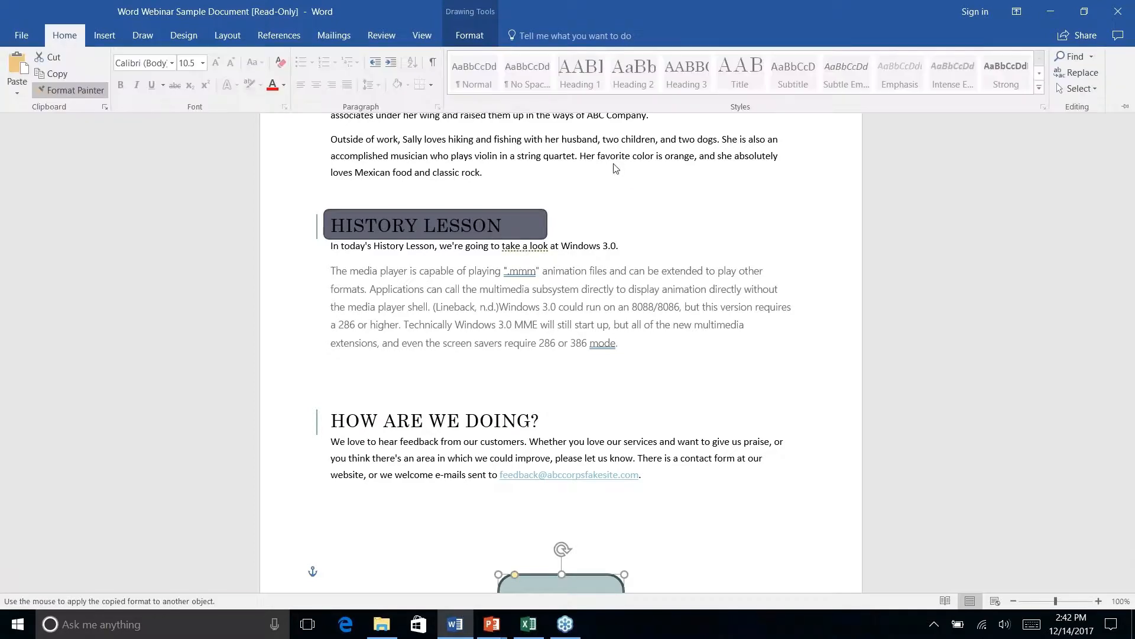
click(537, 221)
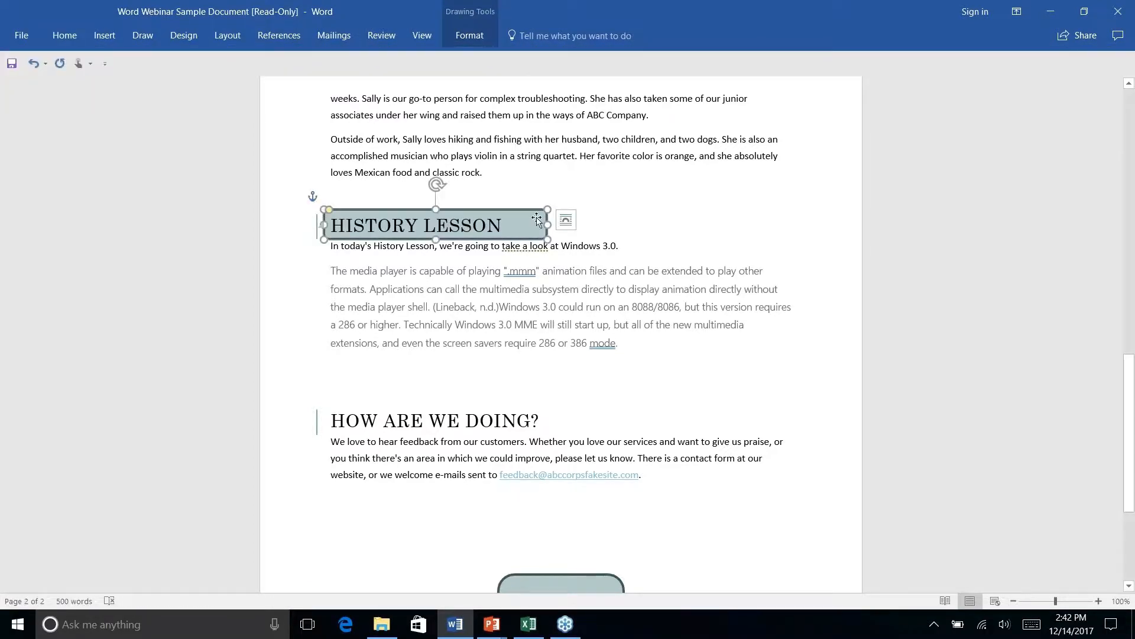
key(Escape)
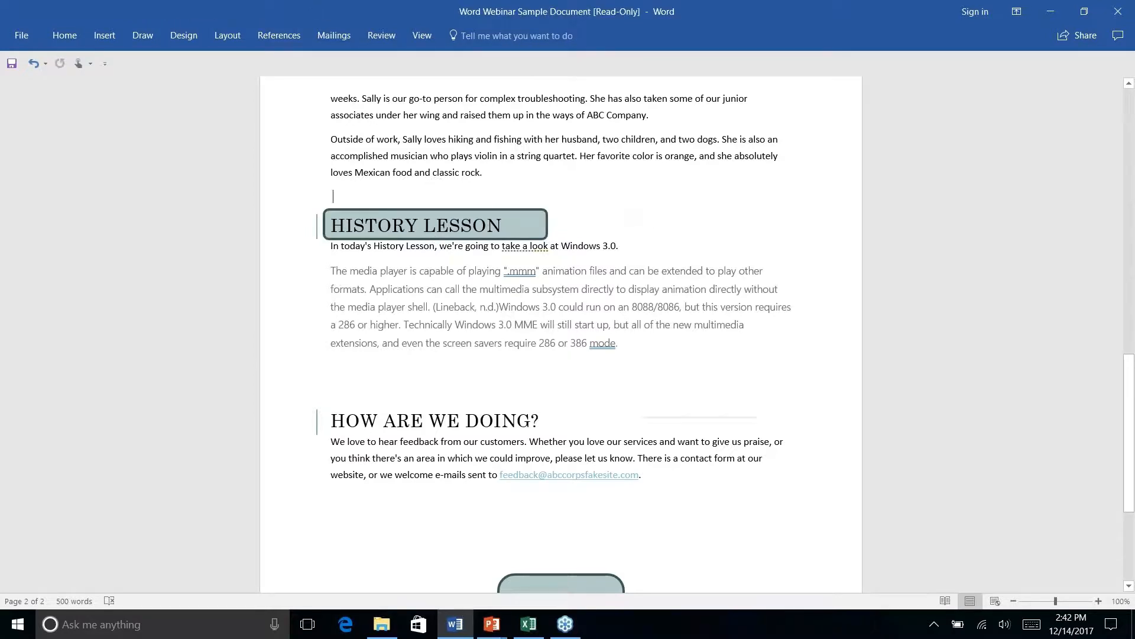
right_click(637, 211)
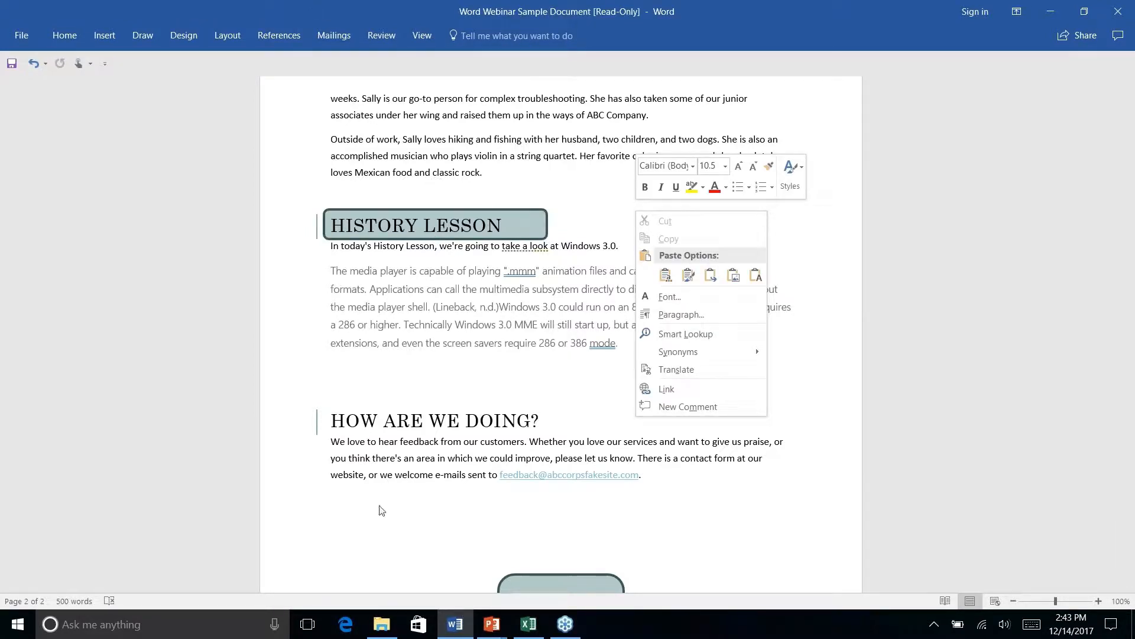
key(Escape)
scroll(374, 532, up, 1)
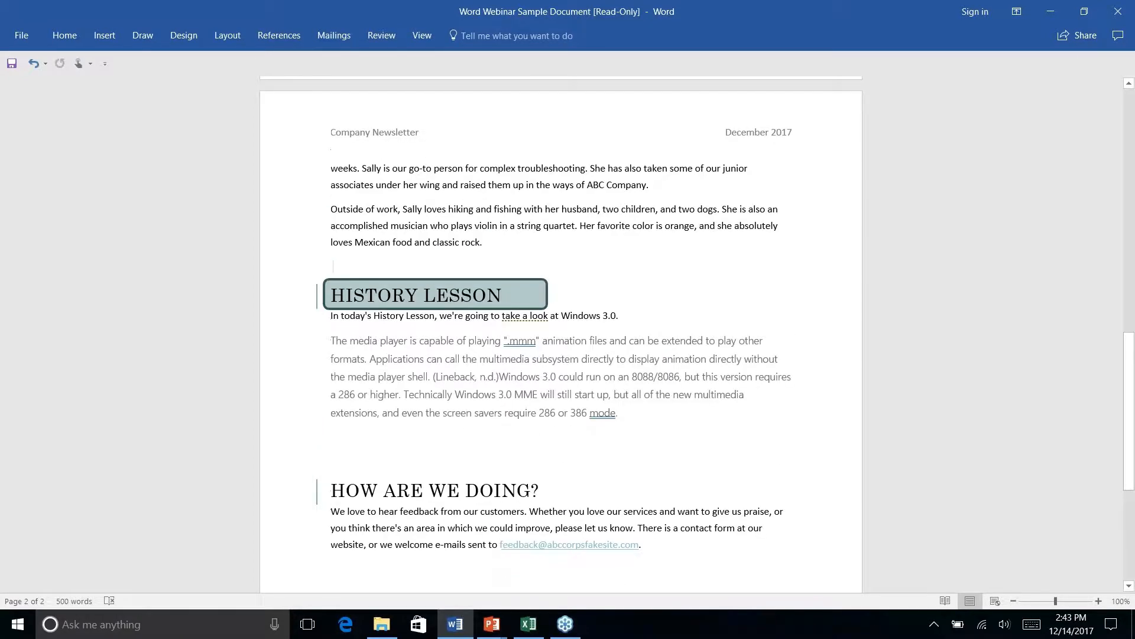
scroll(561, 331, down, 3)
scroll(561, 332, up, 2)
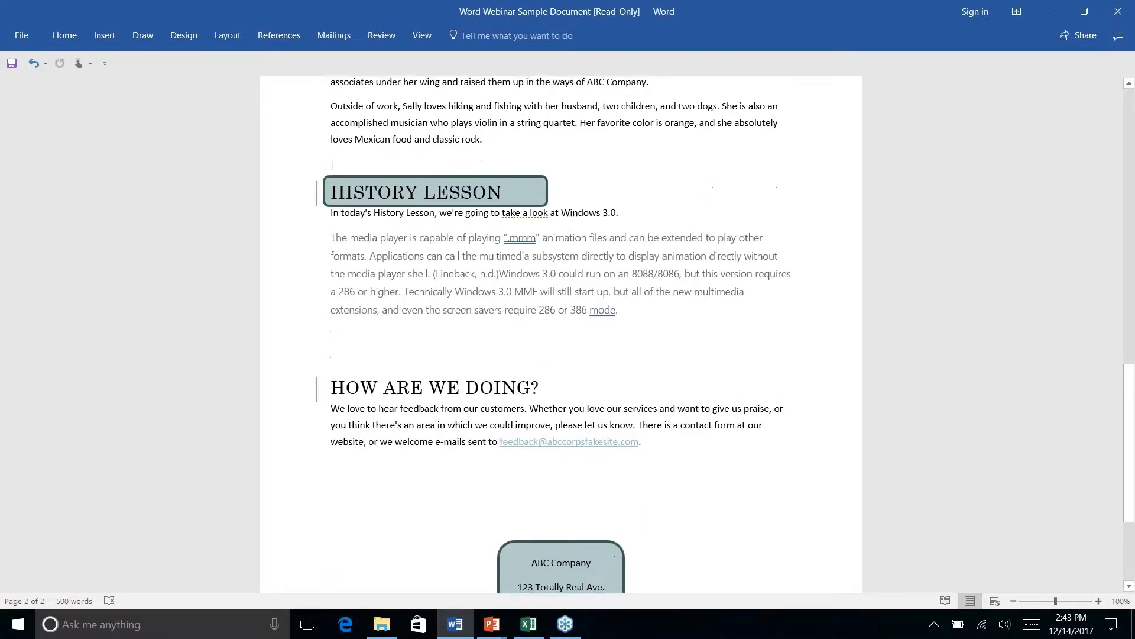
scroll(561, 331, down, 3)
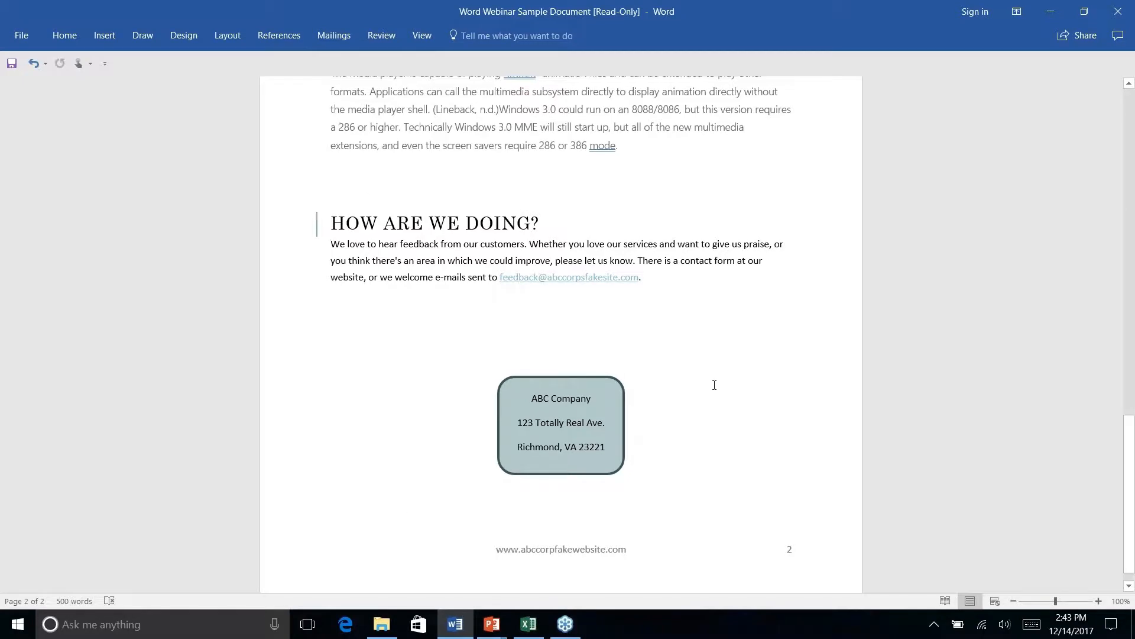
scroll(598, 438, up, 5)
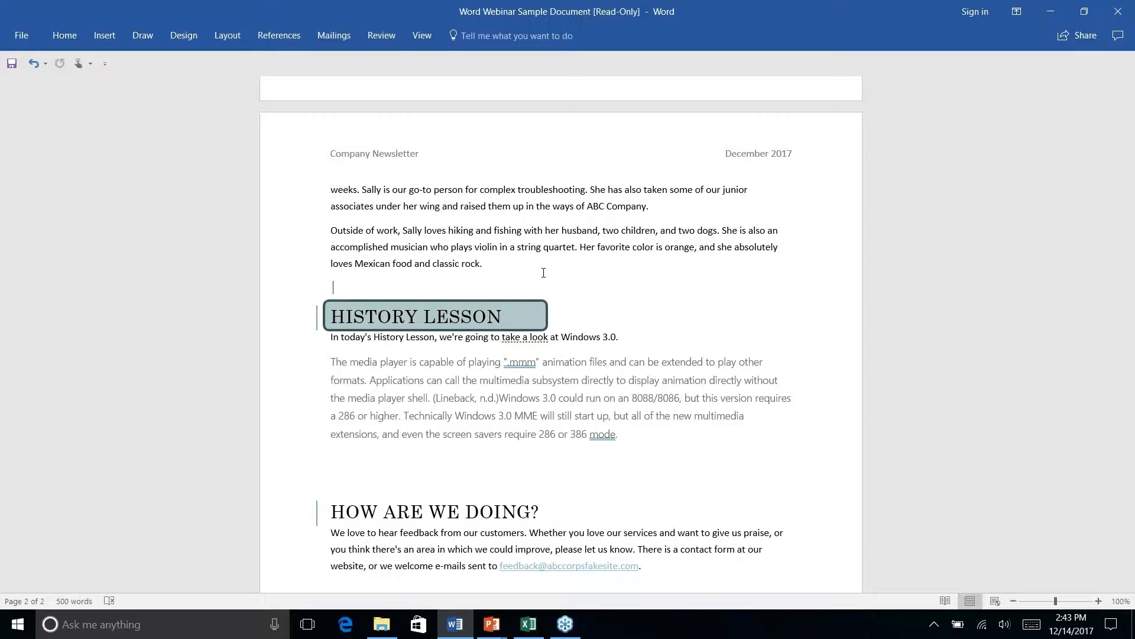
Step: Switch to the PowerPoint slide show to show the Find & Replace 2.0 slide and return to the Word document
key(alt+Tab)
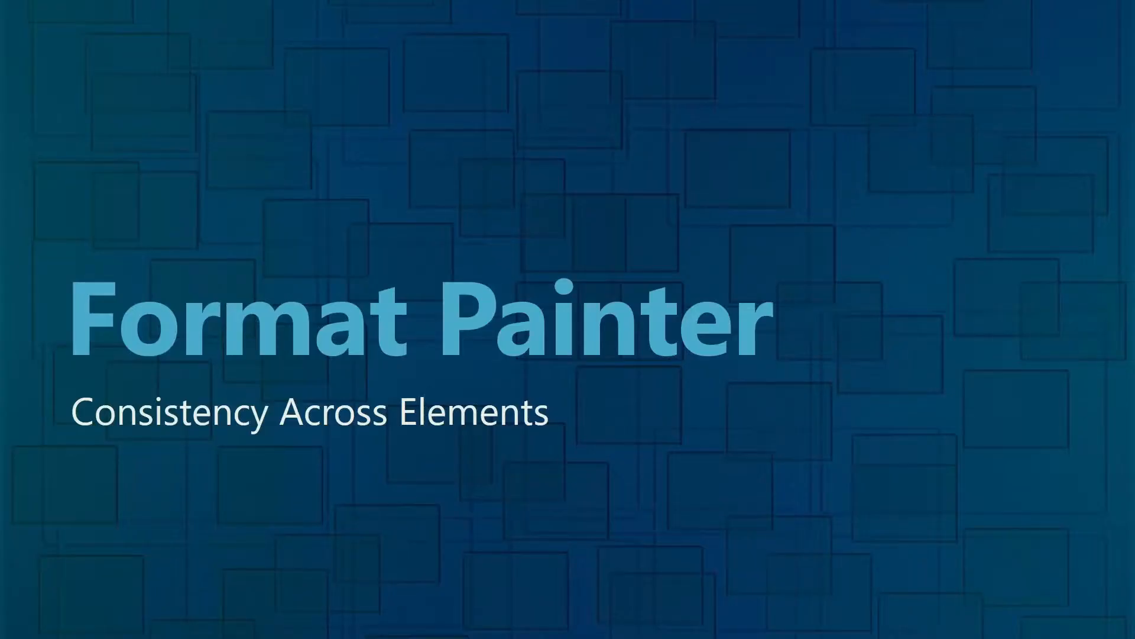
key(Right)
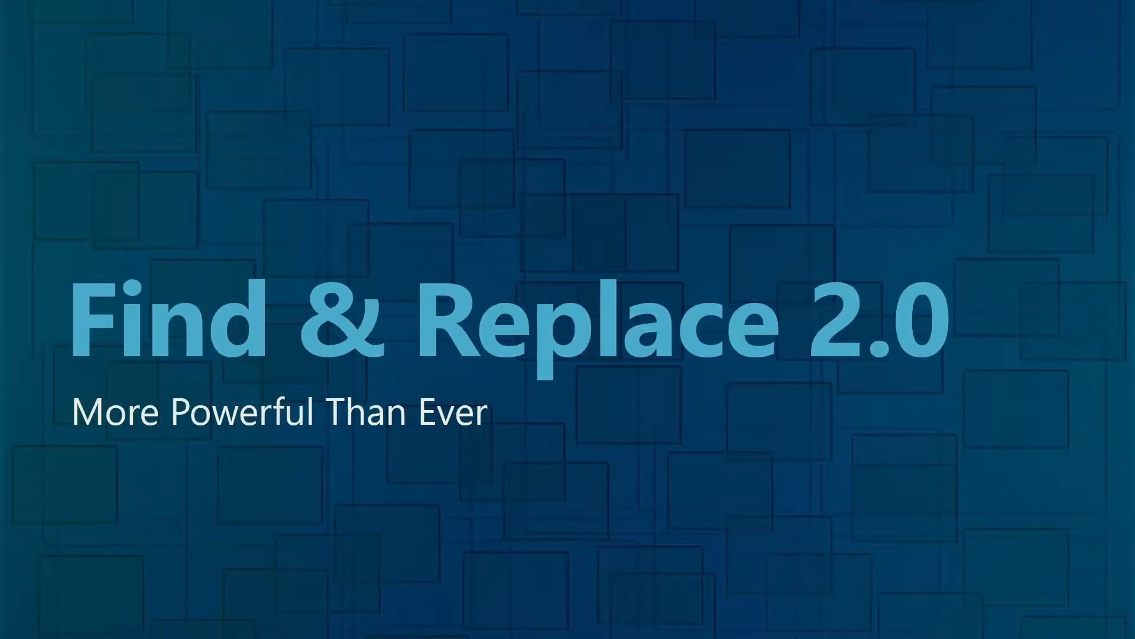
key(alt+Tab)
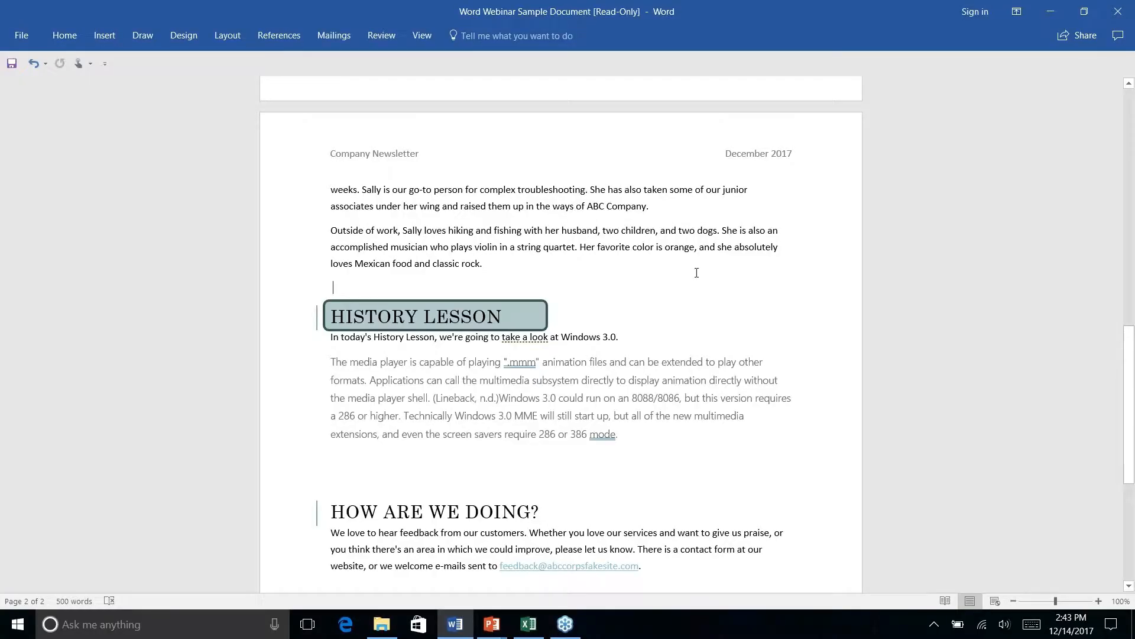
Step: Place the cursor at the start of the Introduction paragraph and open Find and Replace with the replace options shown
scroll(697, 273, down, 5)
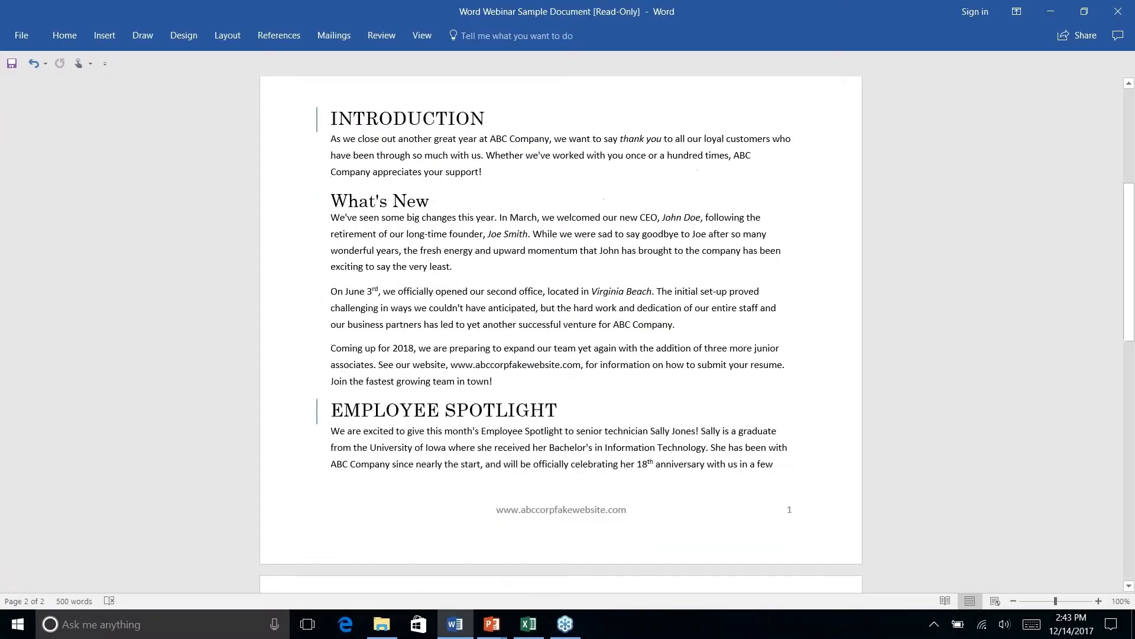
scroll(561, 334, up, 5)
scroll(560, 334, down, 4)
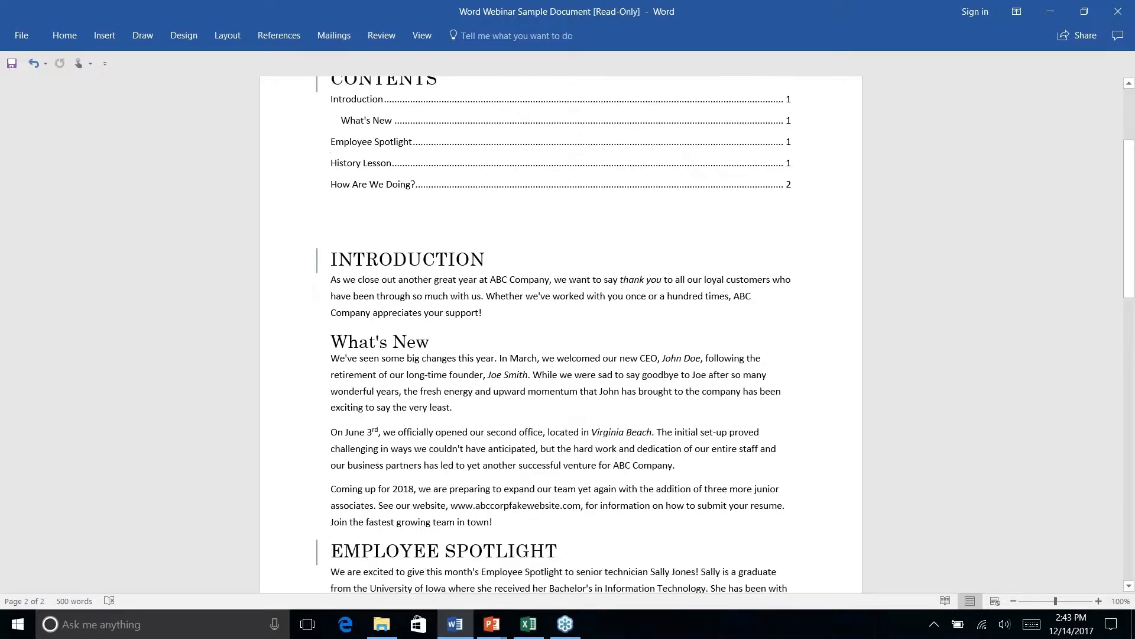
scroll(561, 334, down, 4)
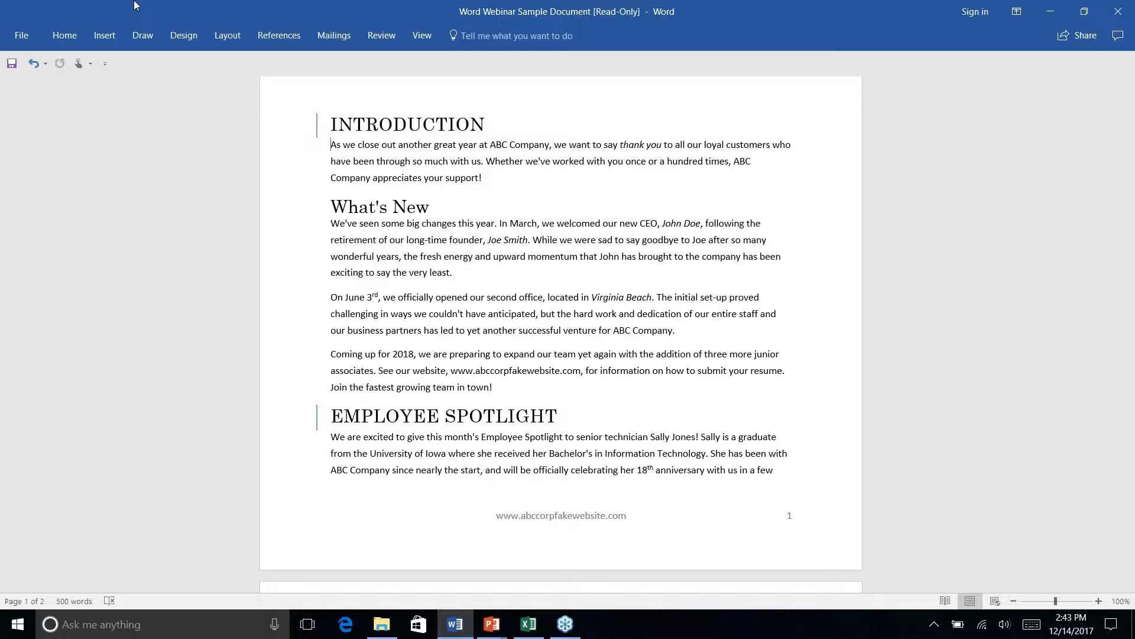
click(66, 42)
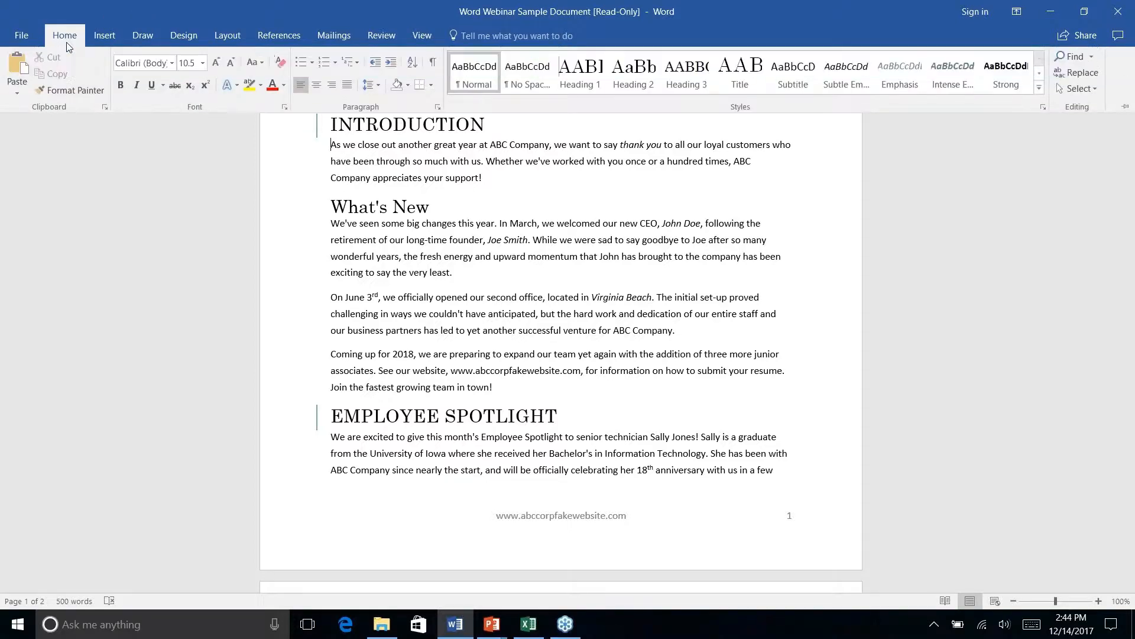
right_click(1074, 74)
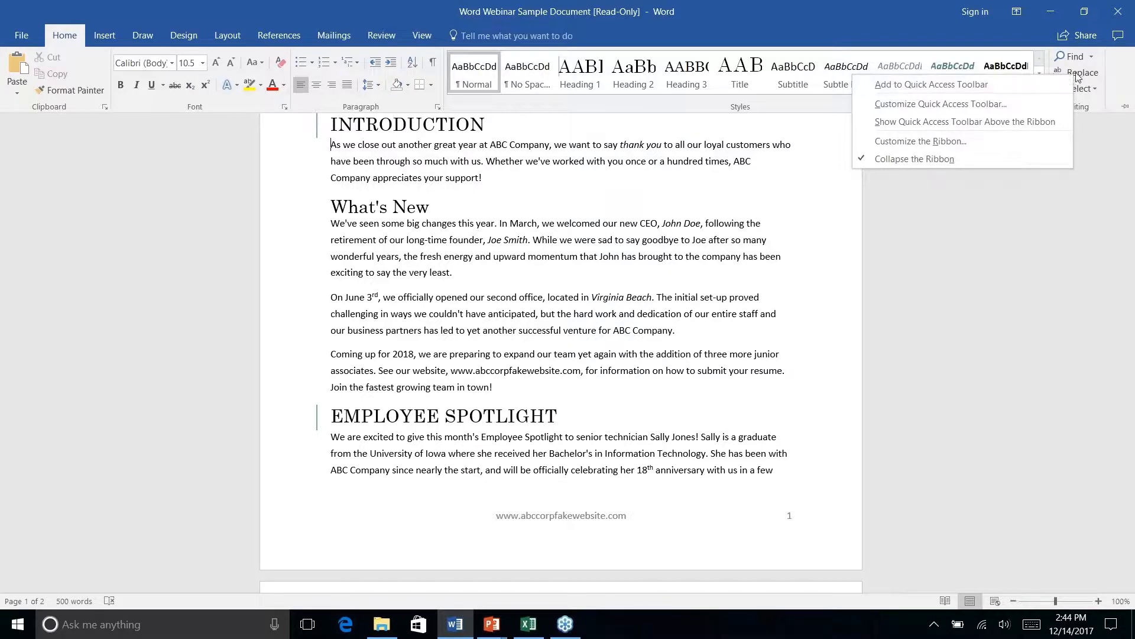
click(1081, 72)
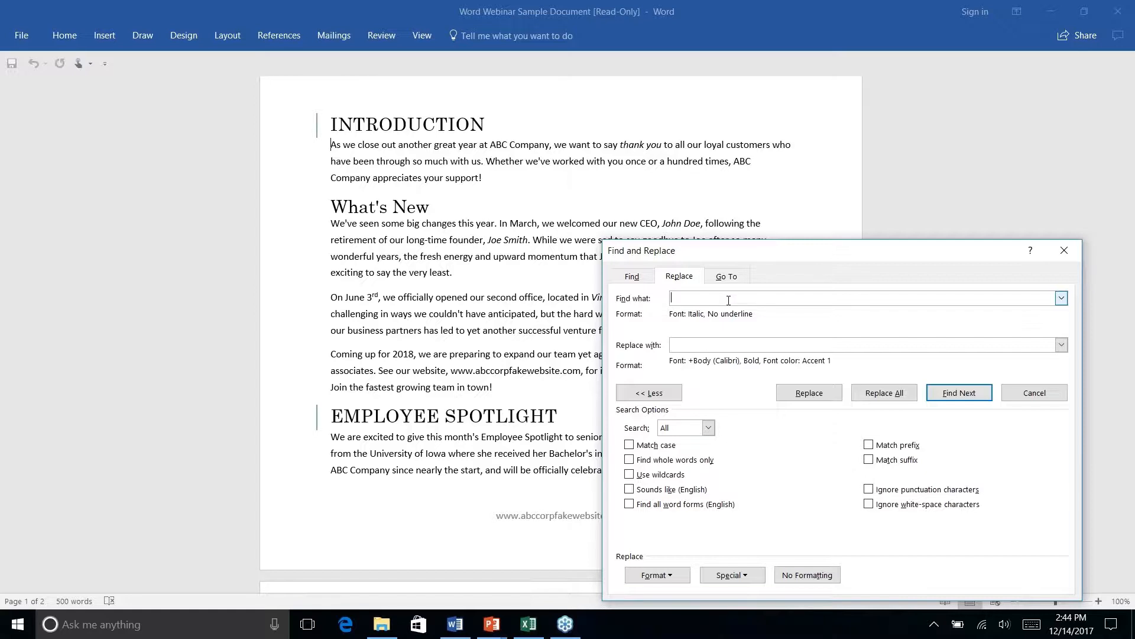
click(629, 276)
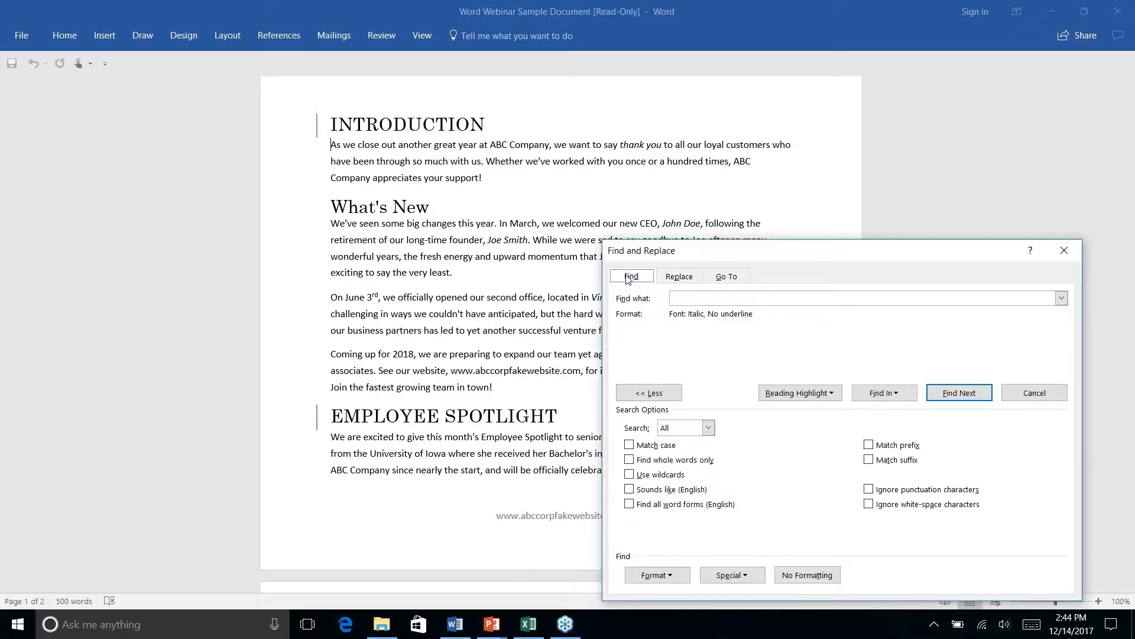
click(679, 276)
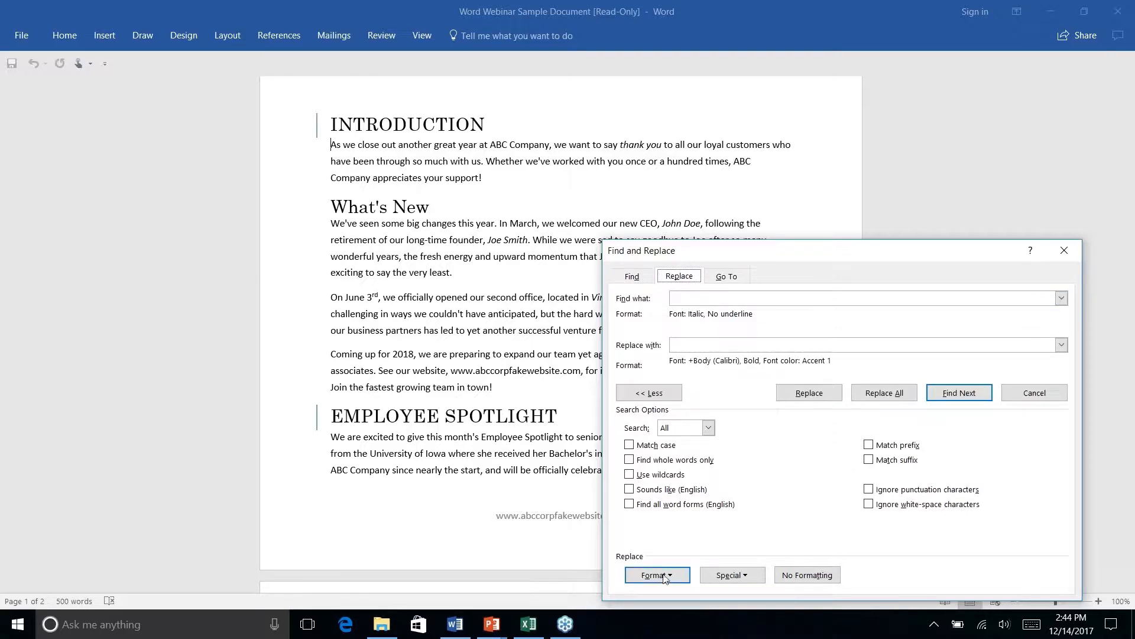
Step: Set the font format of the text to find to Italic with no underline
click(695, 299)
click(675, 577)
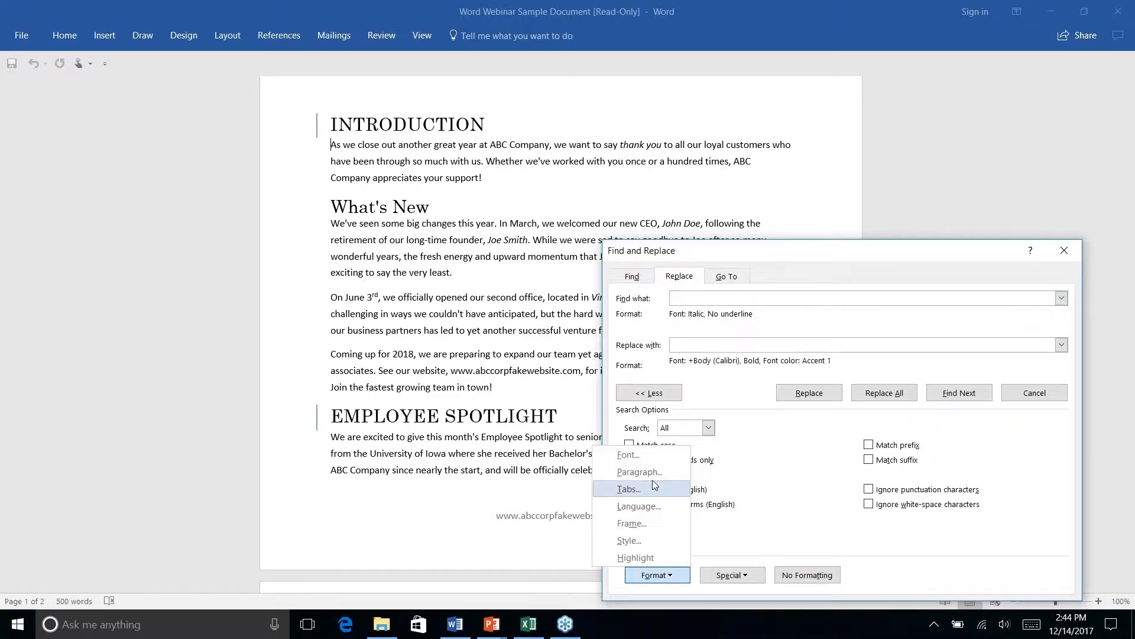
click(635, 456)
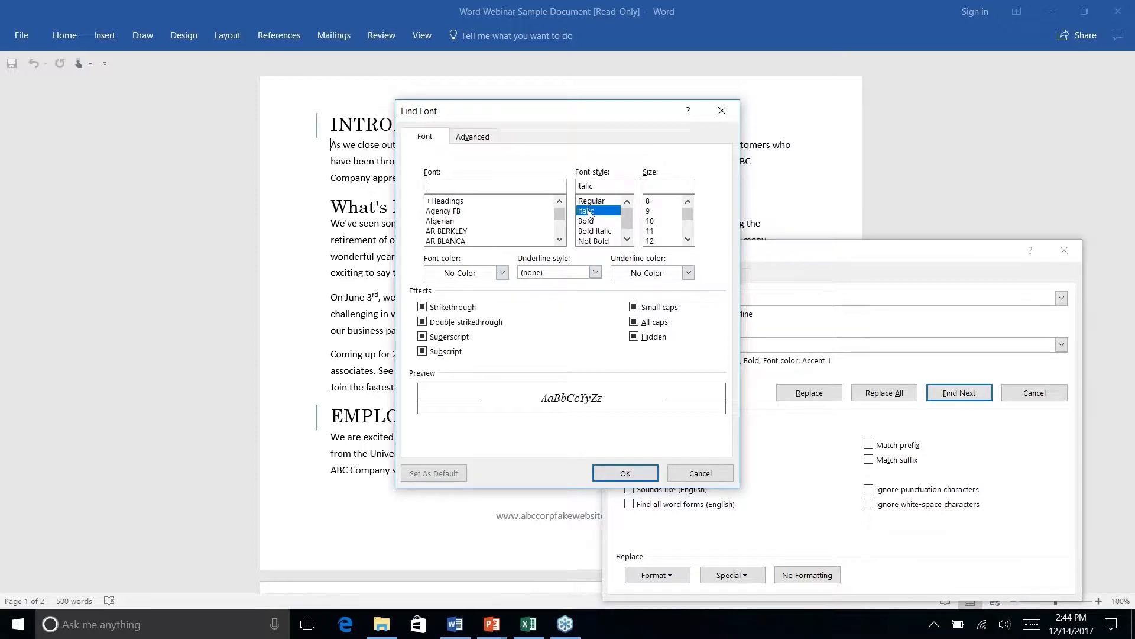
click(630, 472)
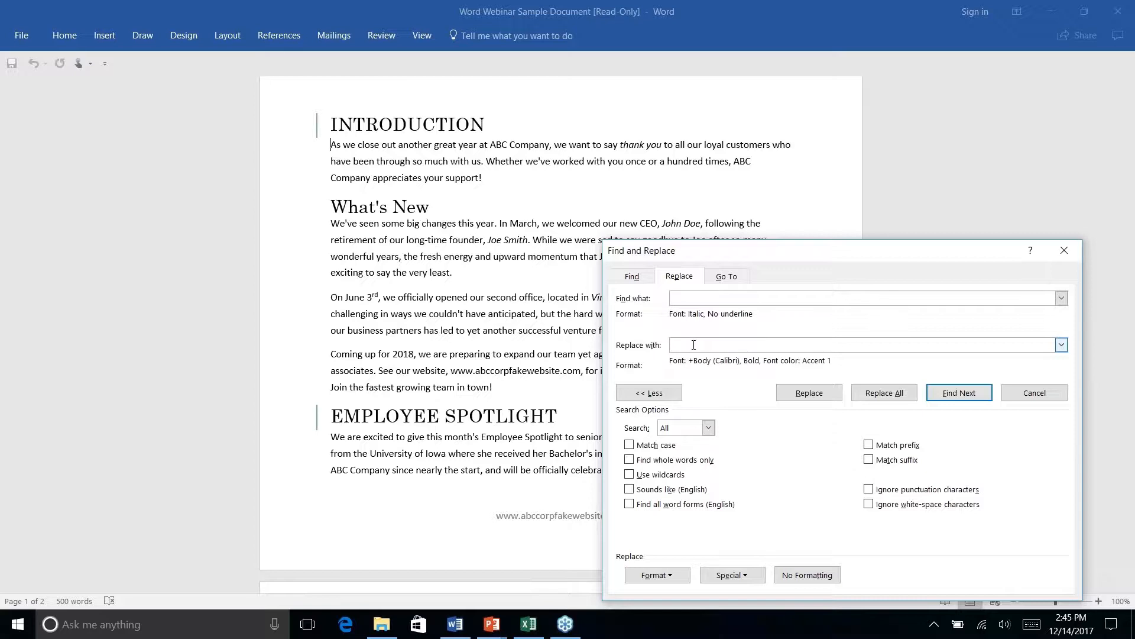
Step: Set the replacement text's font format to Bold with a darker teal Accent 2 font color
click(655, 576)
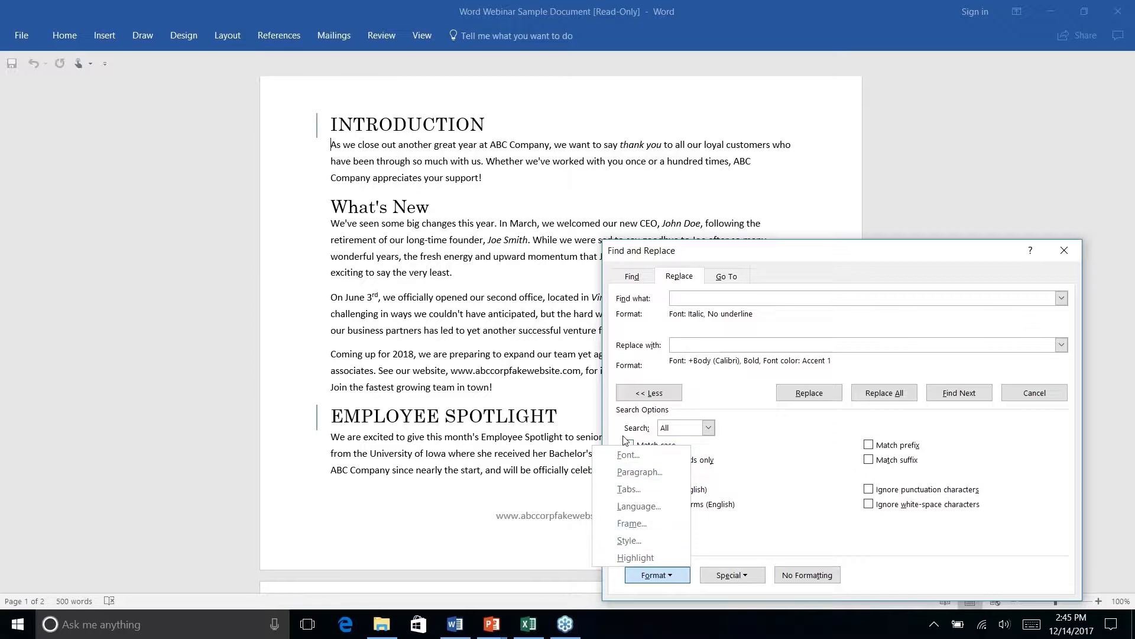
click(628, 456)
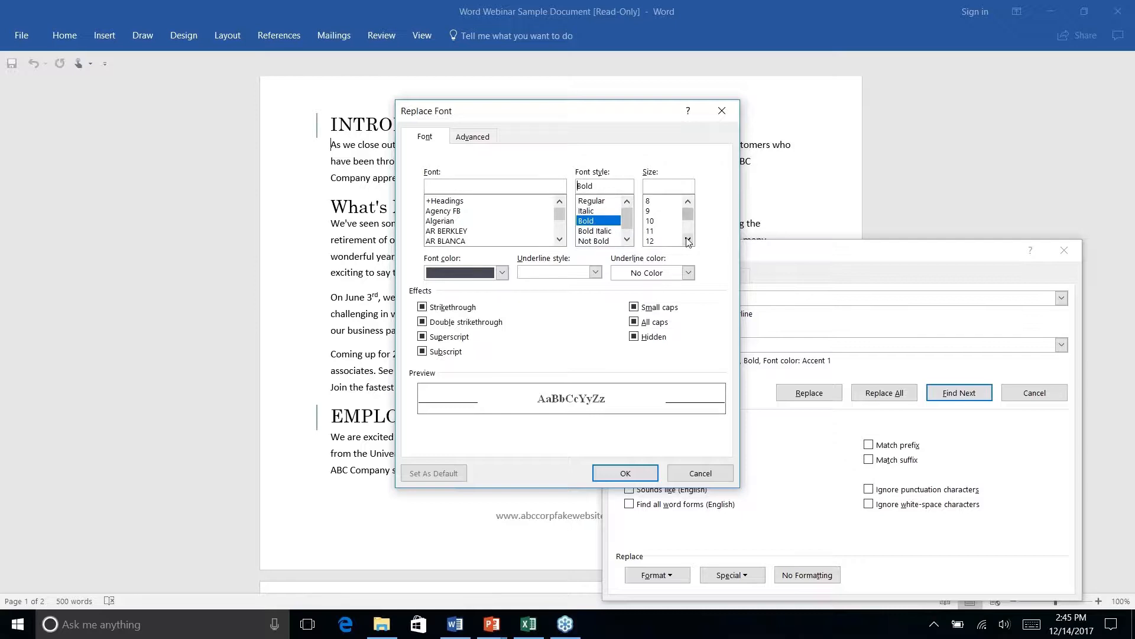
click(502, 273)
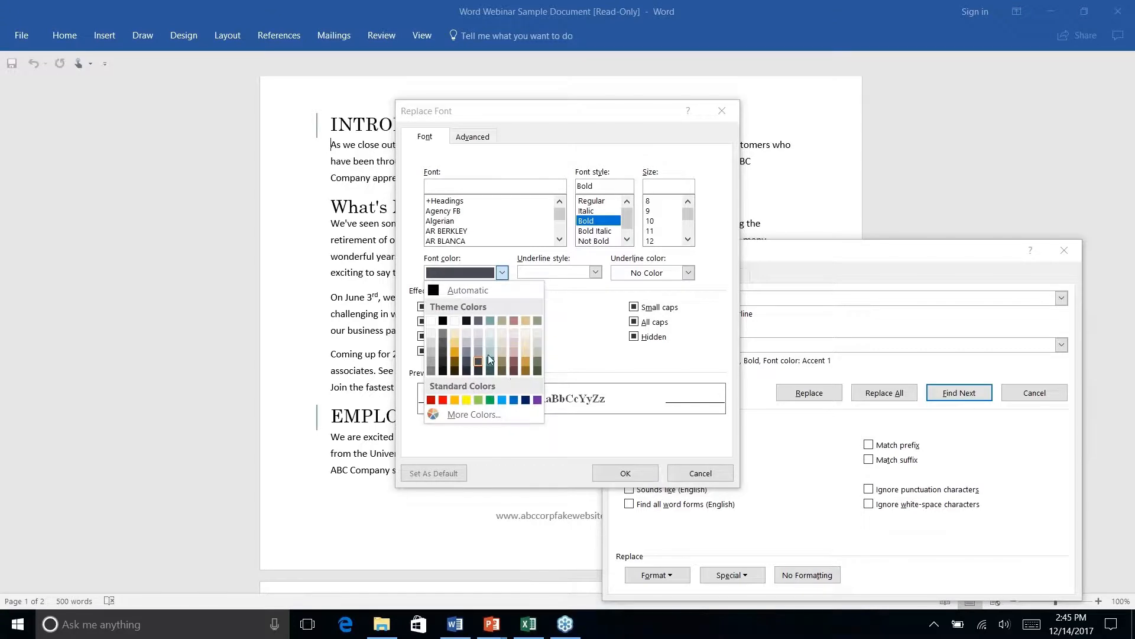
click(490, 362)
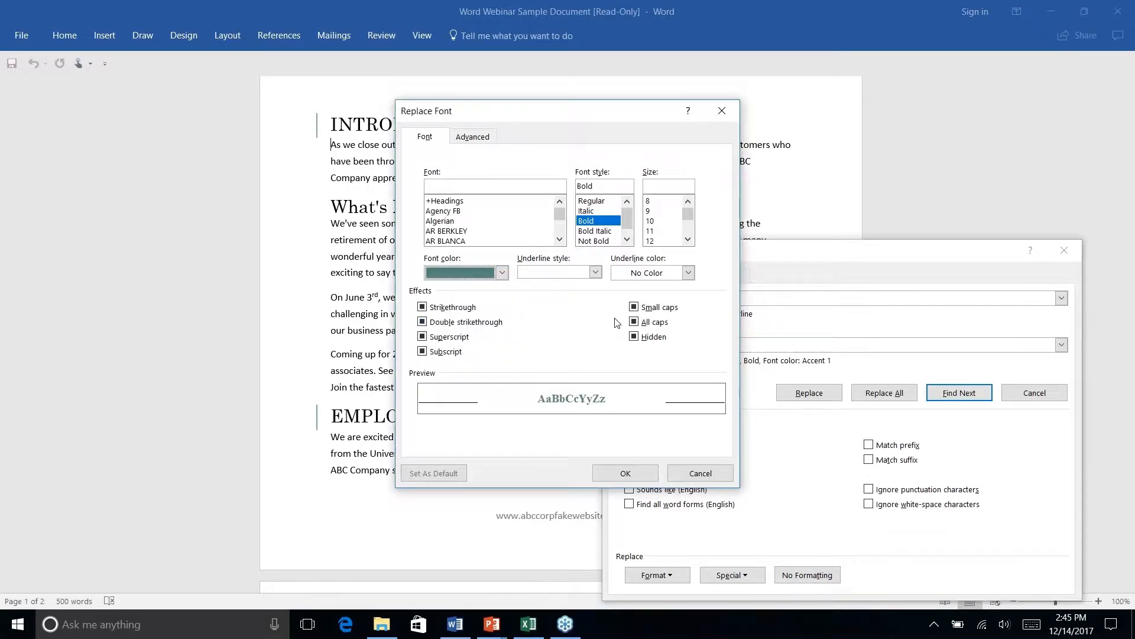
click(624, 474)
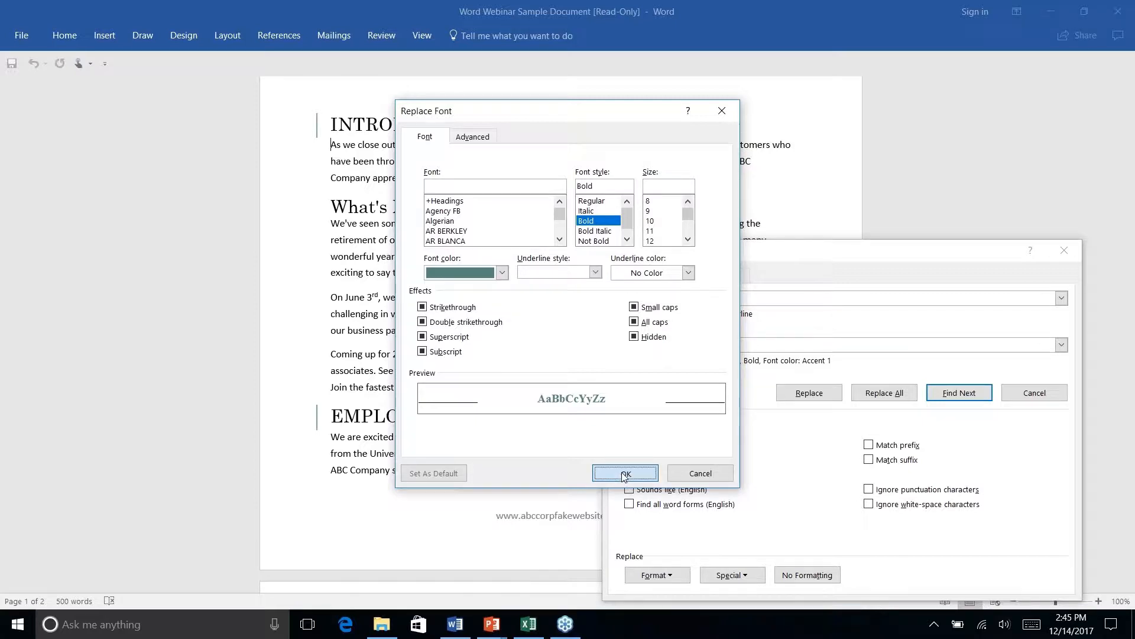
Step: Replace the formatting of the italic "thank you", apply it to all remaining italic matches, and close Find and Replace
click(964, 396)
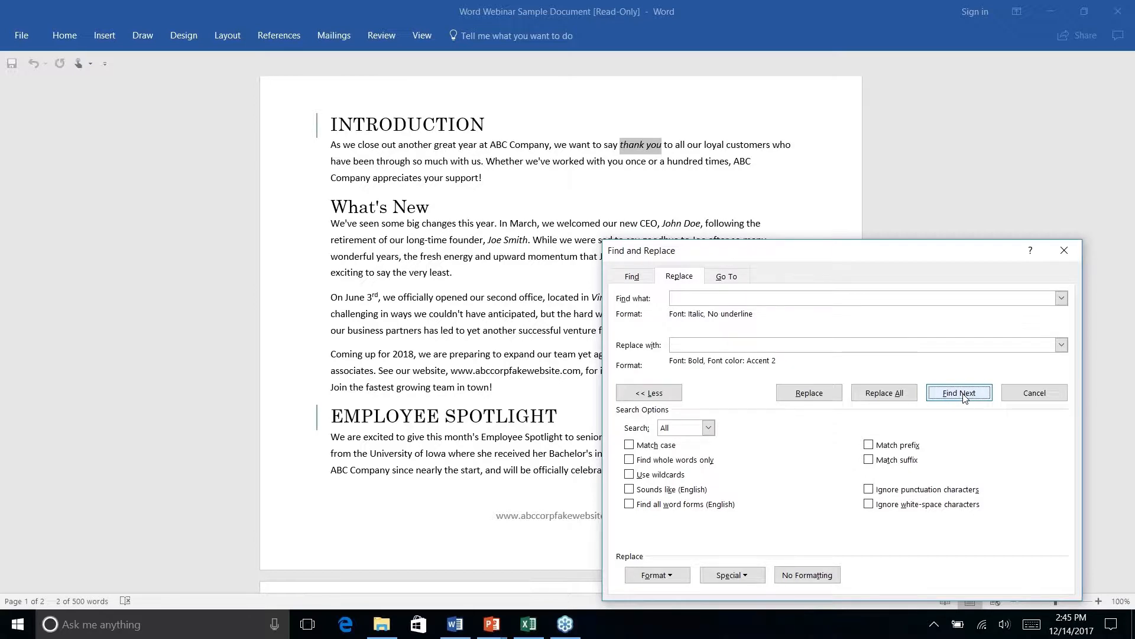
click(809, 394)
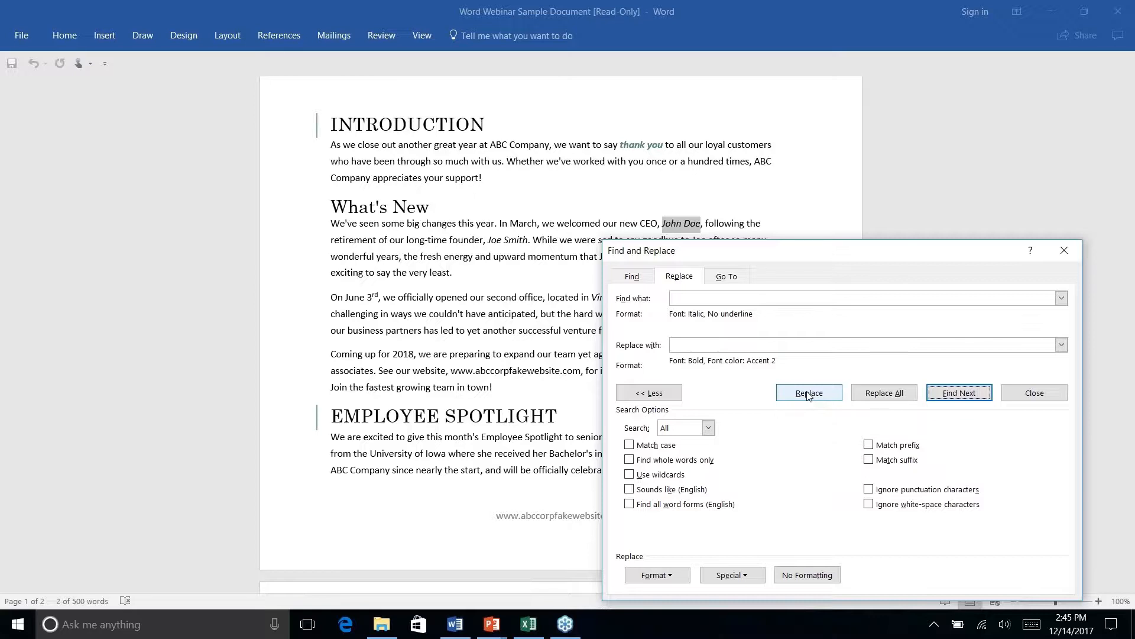
click(884, 394)
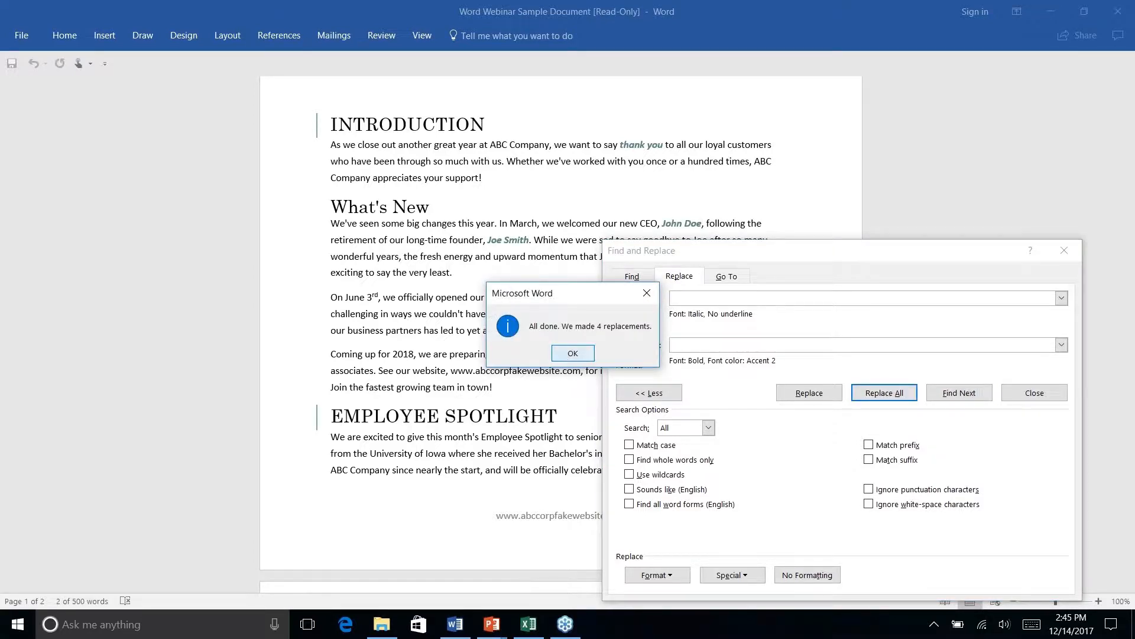
click(569, 357)
click(1064, 251)
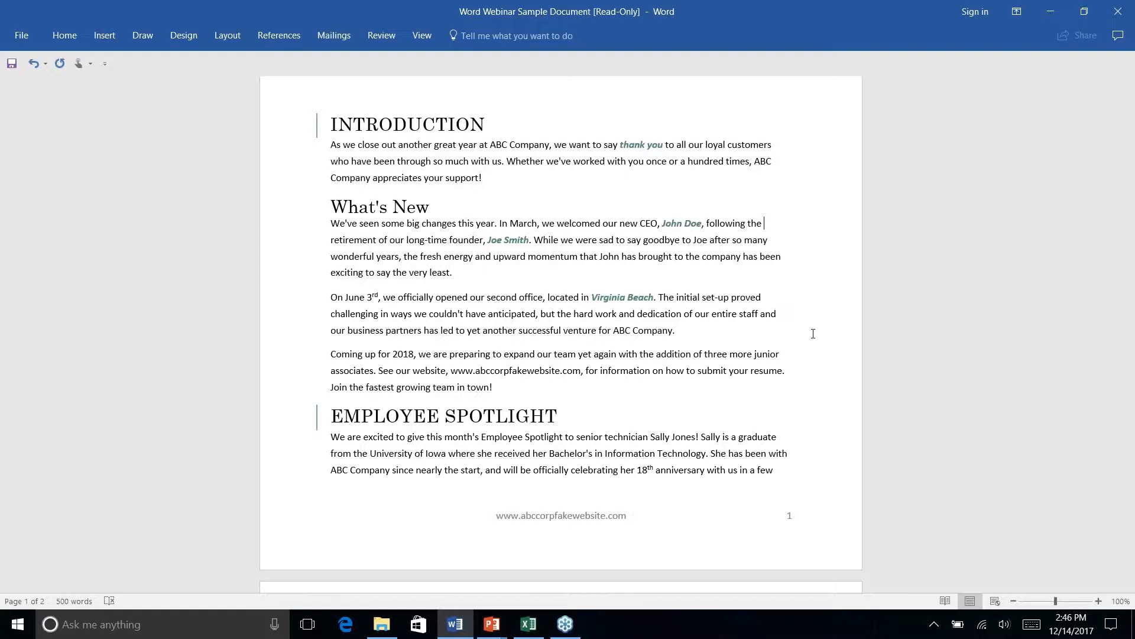
Step: Switch to the PowerPoint slide show, advance to the AutoCorrect slide, and return to the Word document
key(alt+Tab)
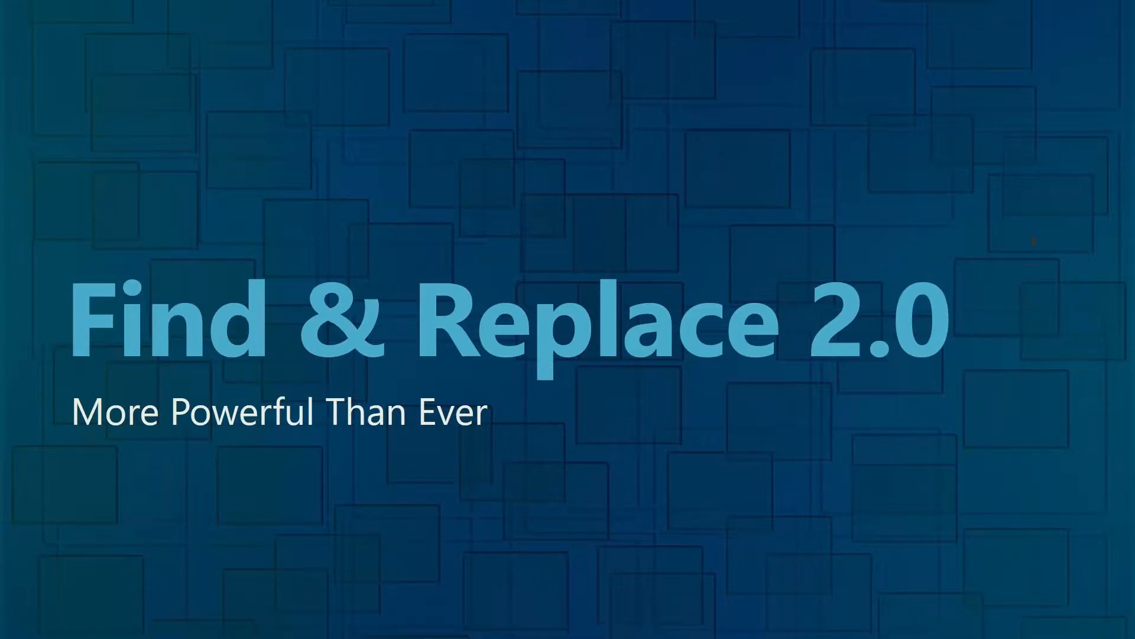
key(Right)
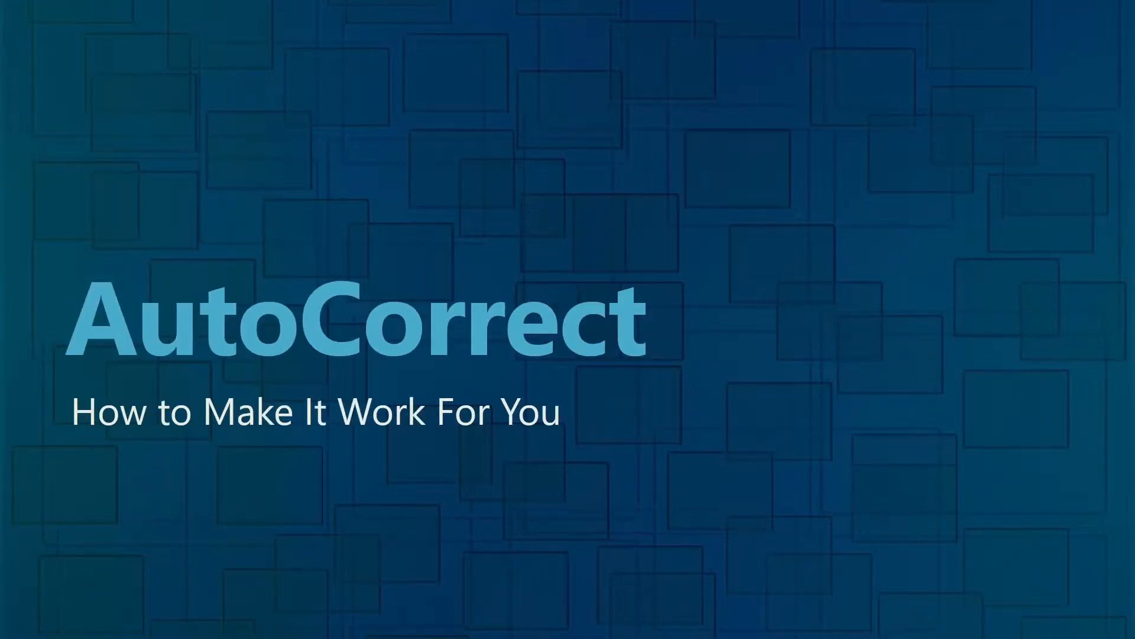
key(alt+Tab)
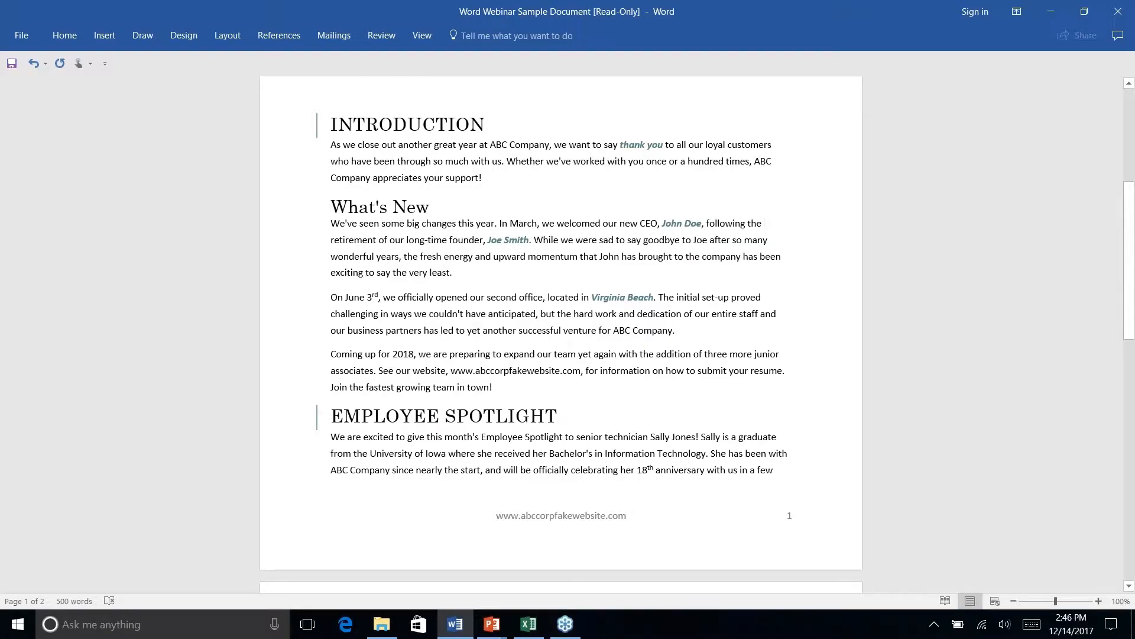
key(alt+Tab)
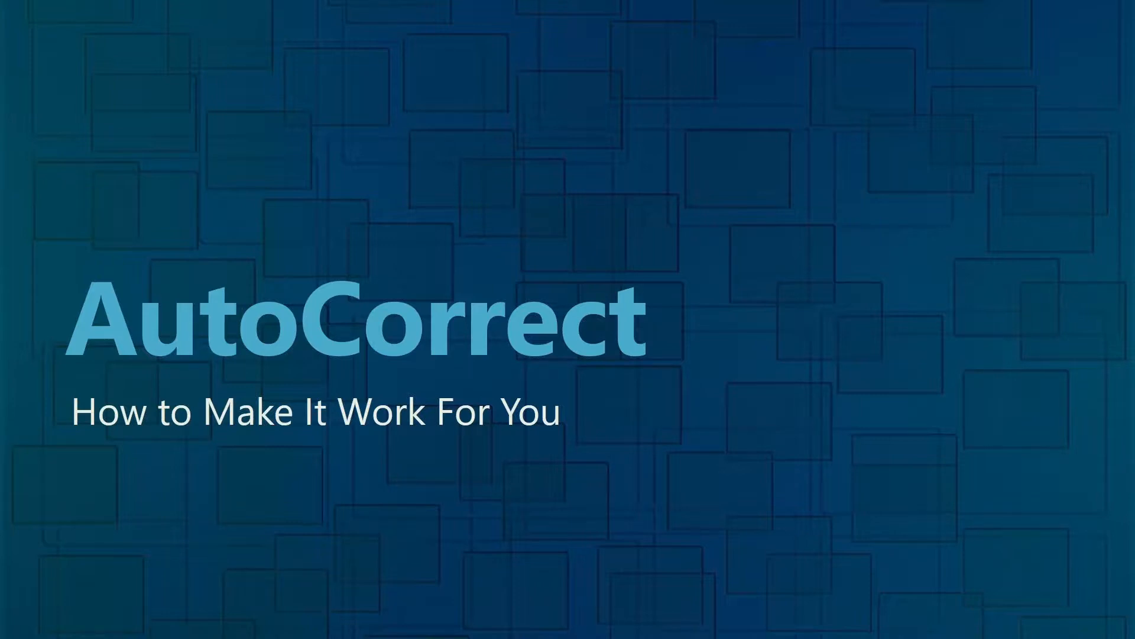
key(alt+Tab)
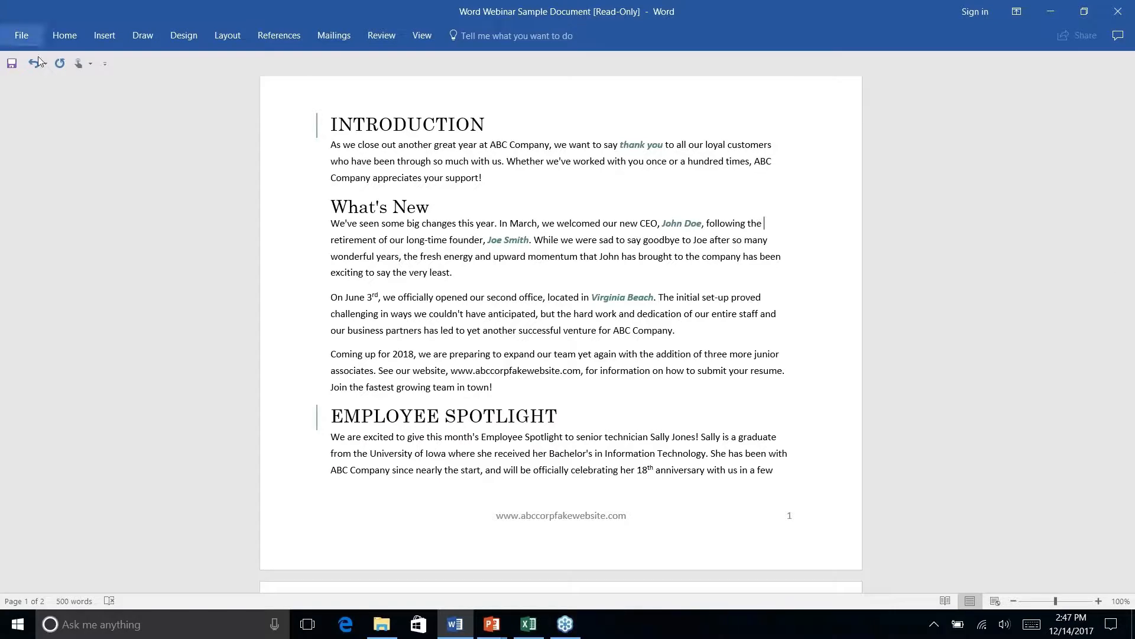
Step: Misspell "anticipated" in the second What's New paragraph by deleting its letter "p"
click(447, 296)
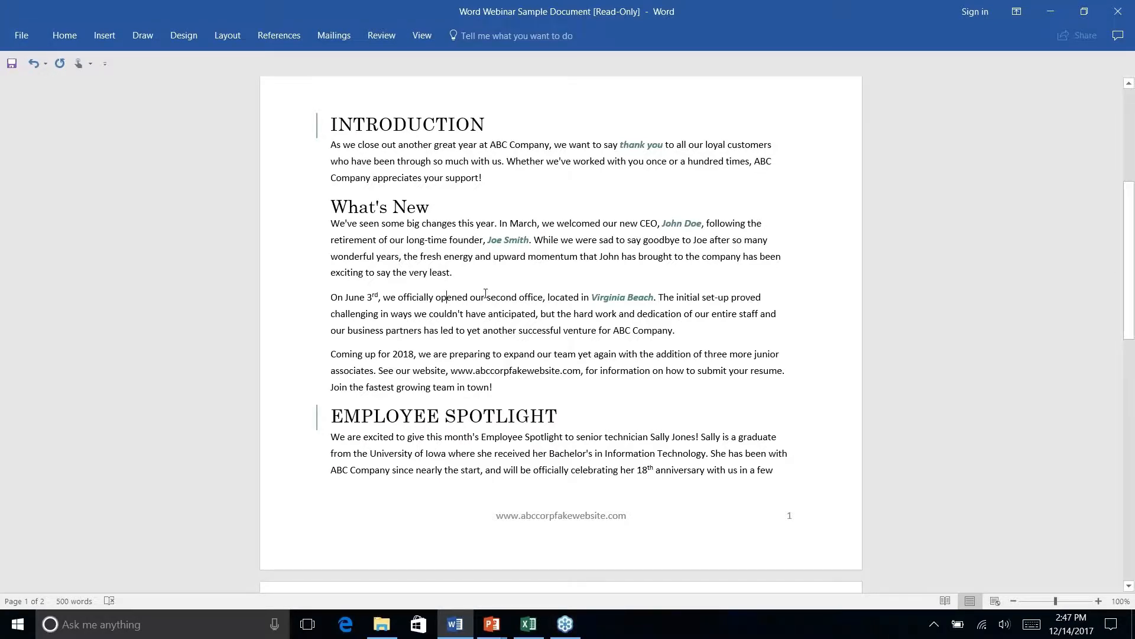
click(515, 318)
key(BackSpace)
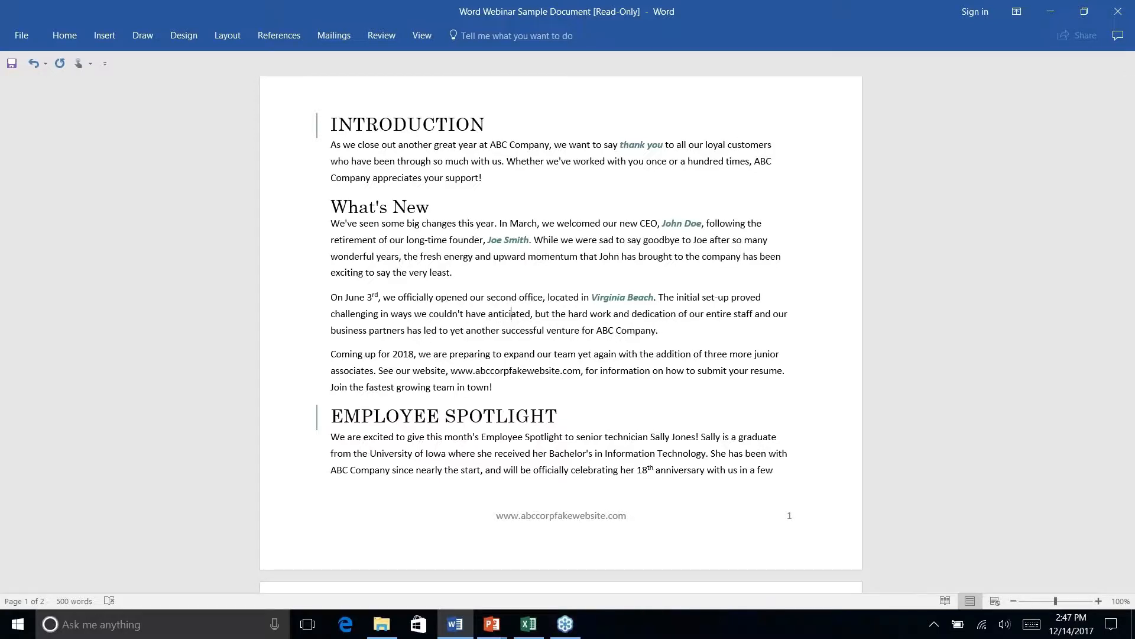
Step: View the spelling suggestions for the misspelled word, open AutoCorrect Options from the suggestion "anticipated", and cancel the dialog
right_click(512, 313)
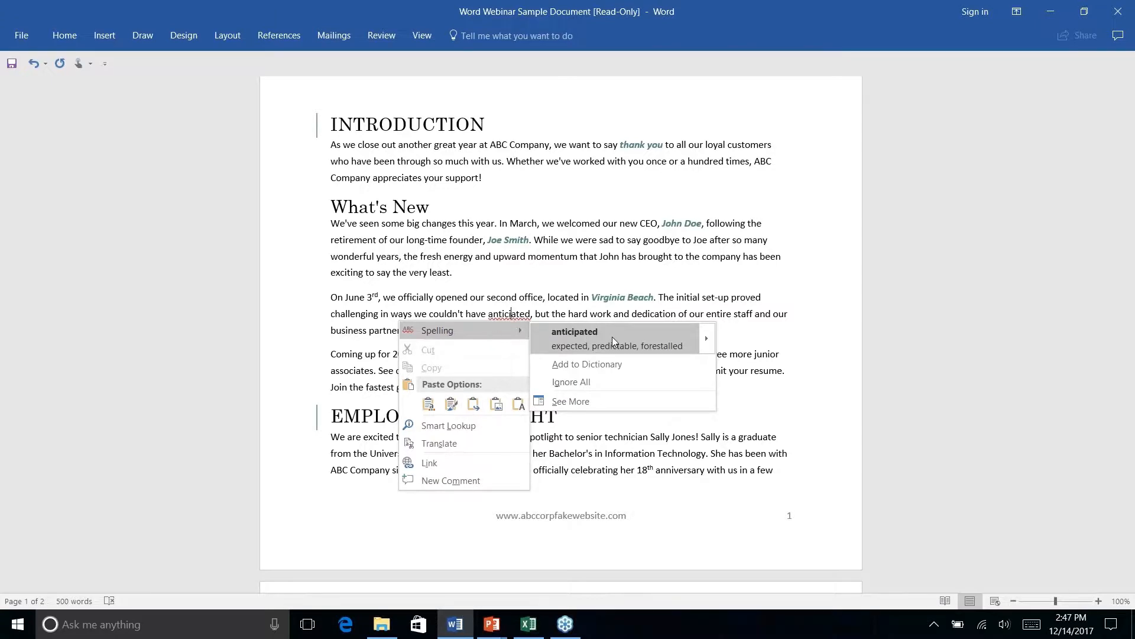
mouse_move(709, 337)
mouse_move(708, 335)
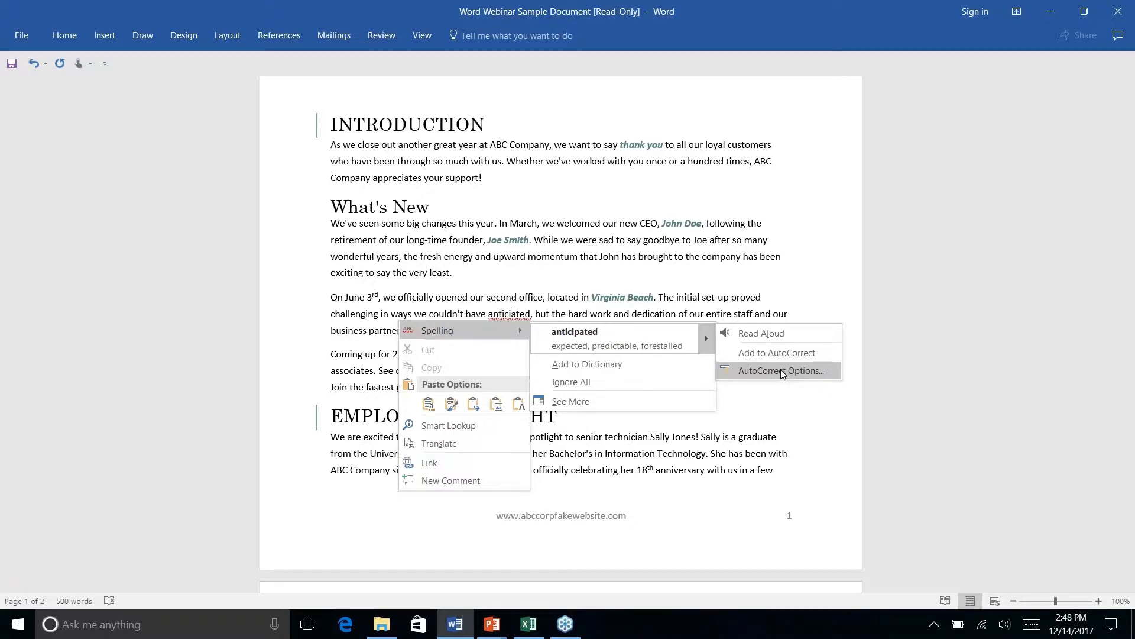
click(781, 370)
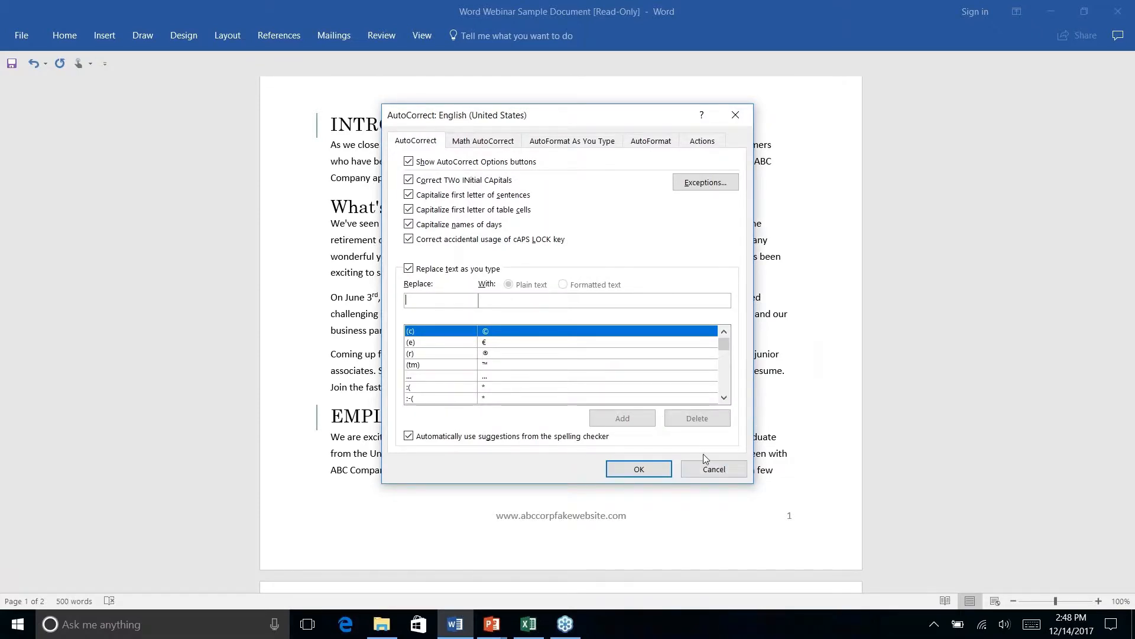
click(709, 470)
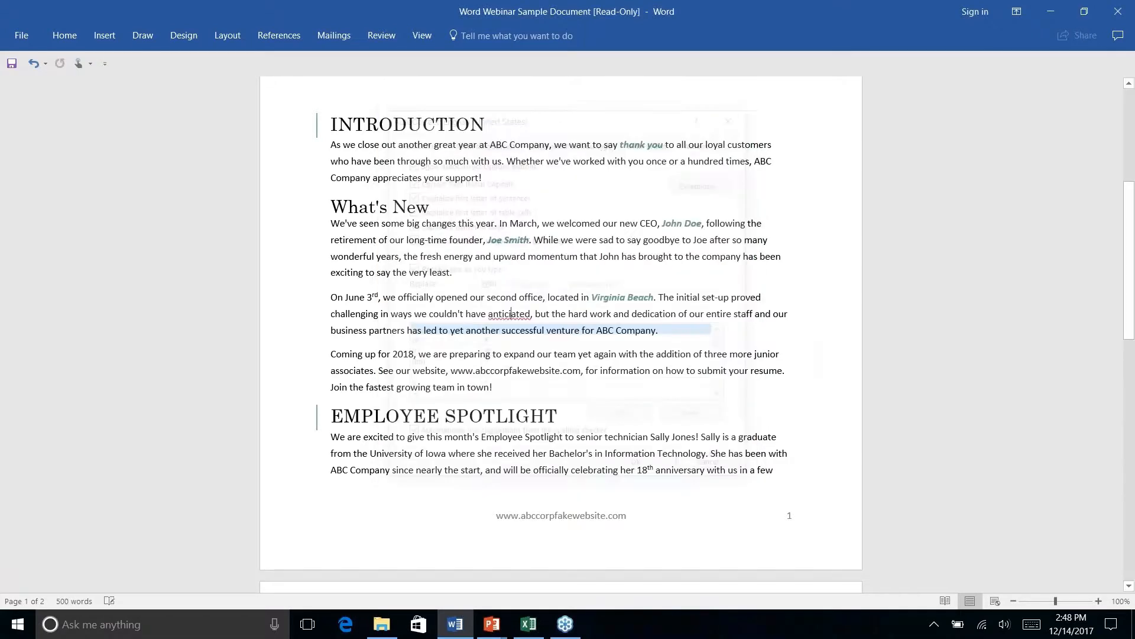
Step: Open the Proofing page of Word Options and review its spelling and grammar correction settings
click(23, 37)
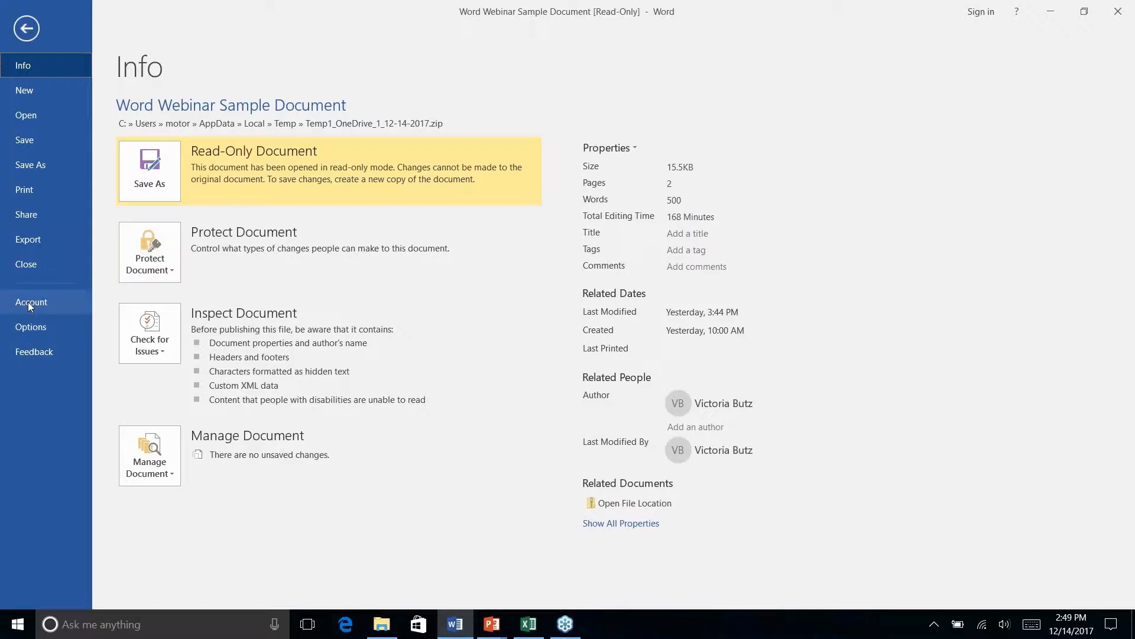
click(32, 328)
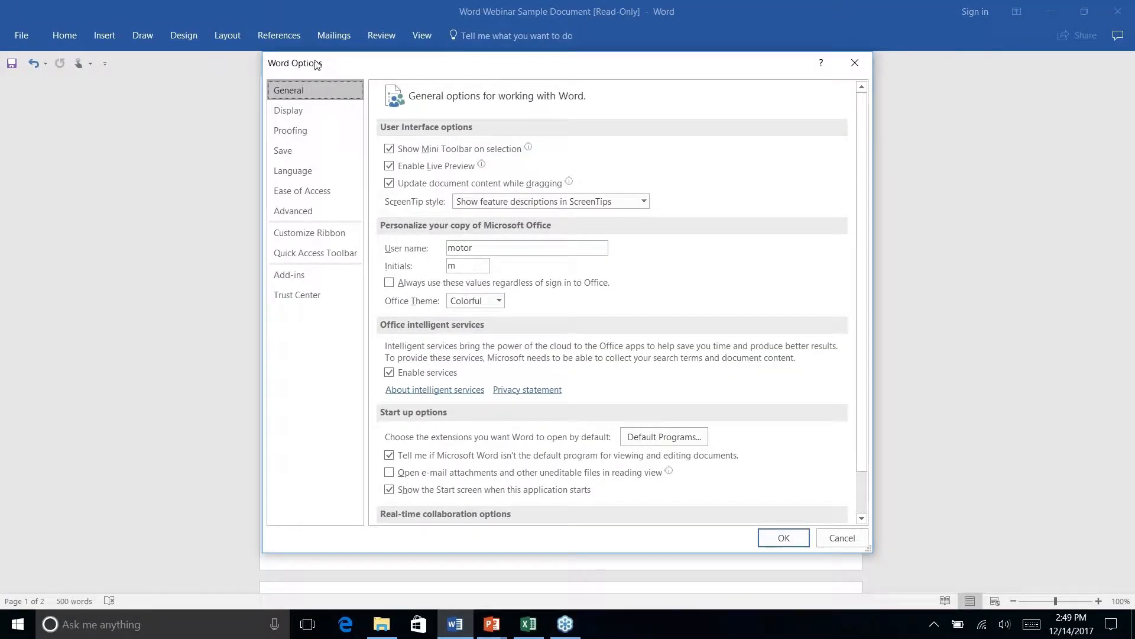
click(297, 132)
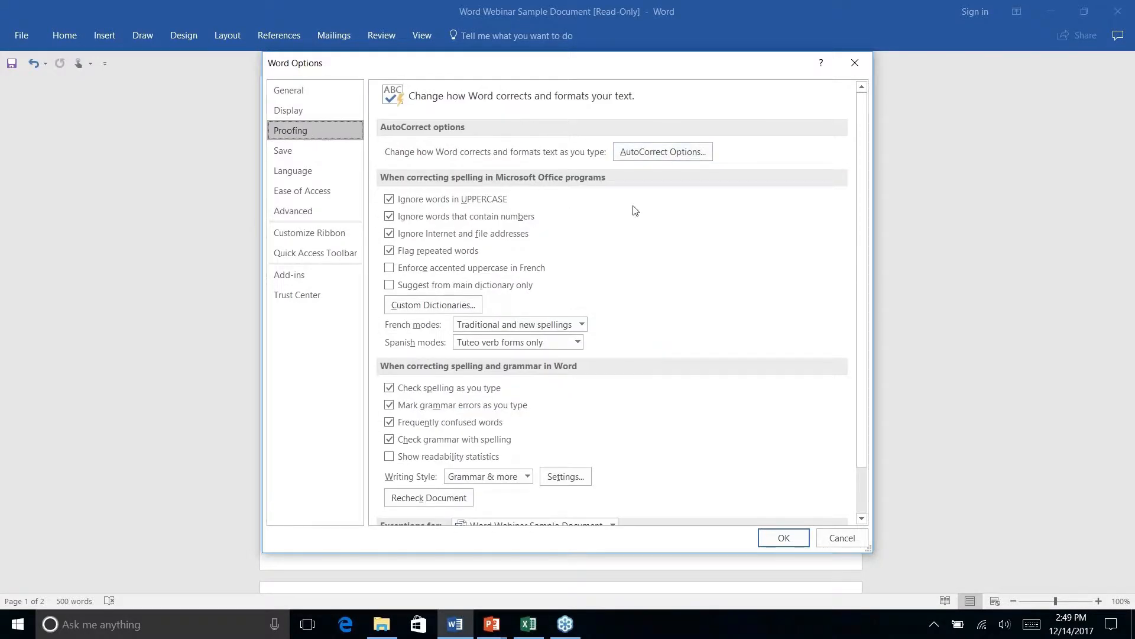
scroll(649, 213, down, 1)
scroll(649, 213, up, 1)
scroll(615, 230, down, 3)
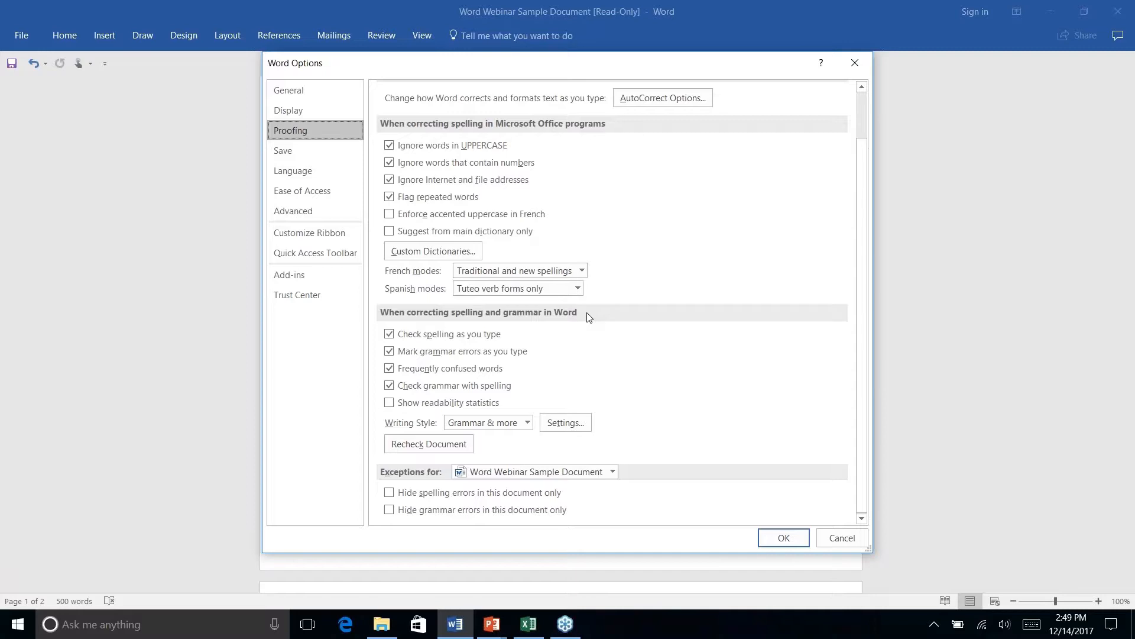
scroll(589, 318, up, 3)
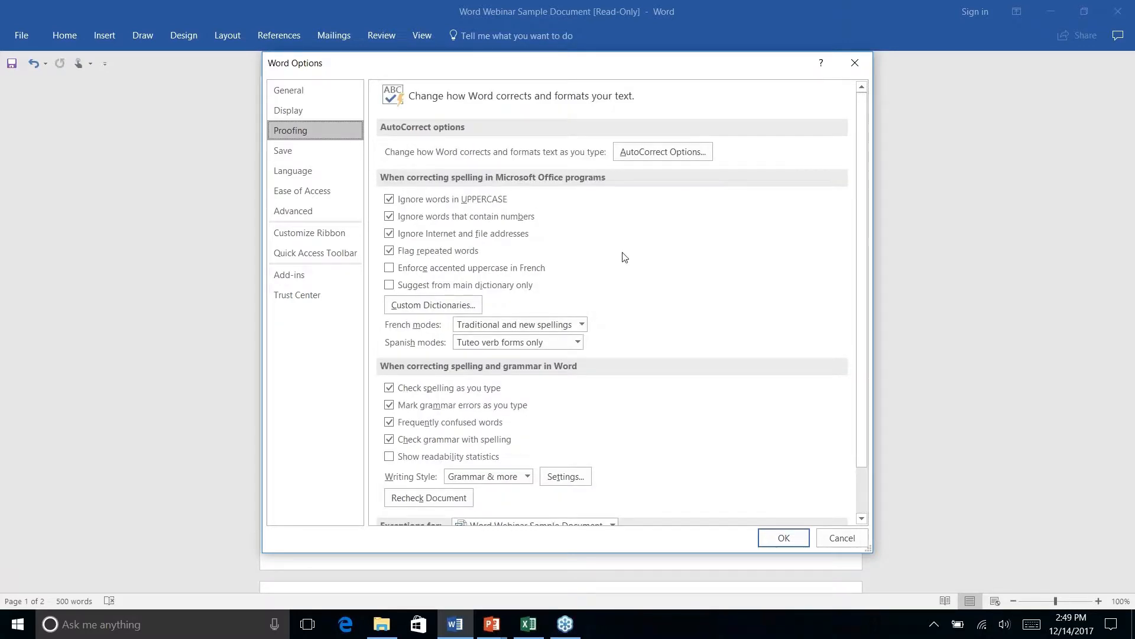
Step: Examine the AutoCorrect replacement list and the First Letter and INitial CAps exceptions, leaving the exceptions unchanged
click(681, 152)
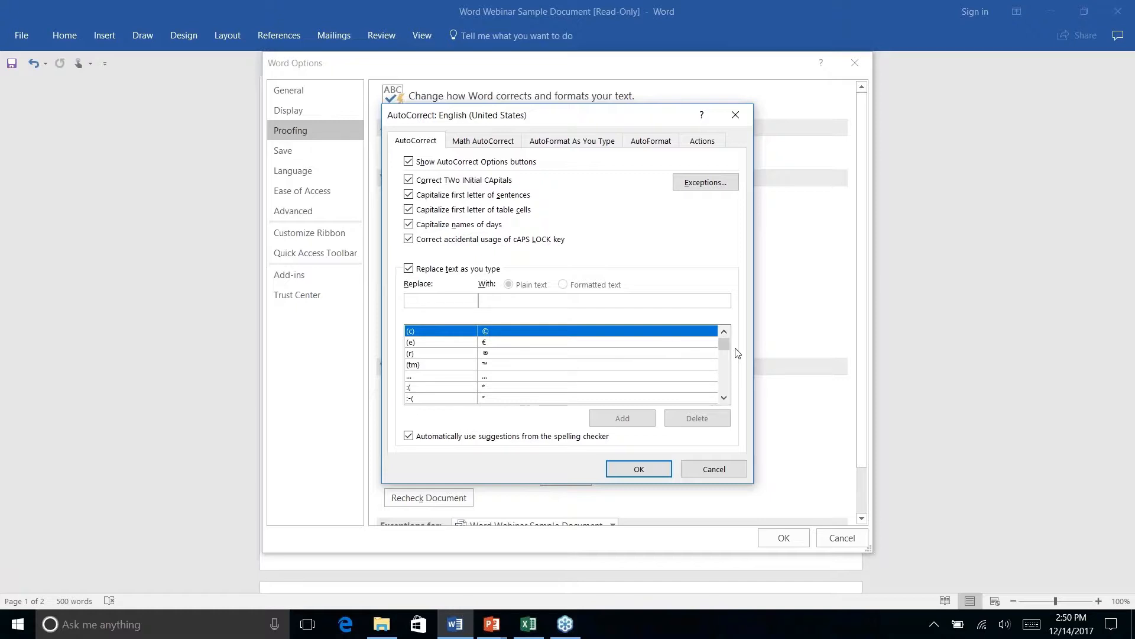
drag(725, 347, 726, 363)
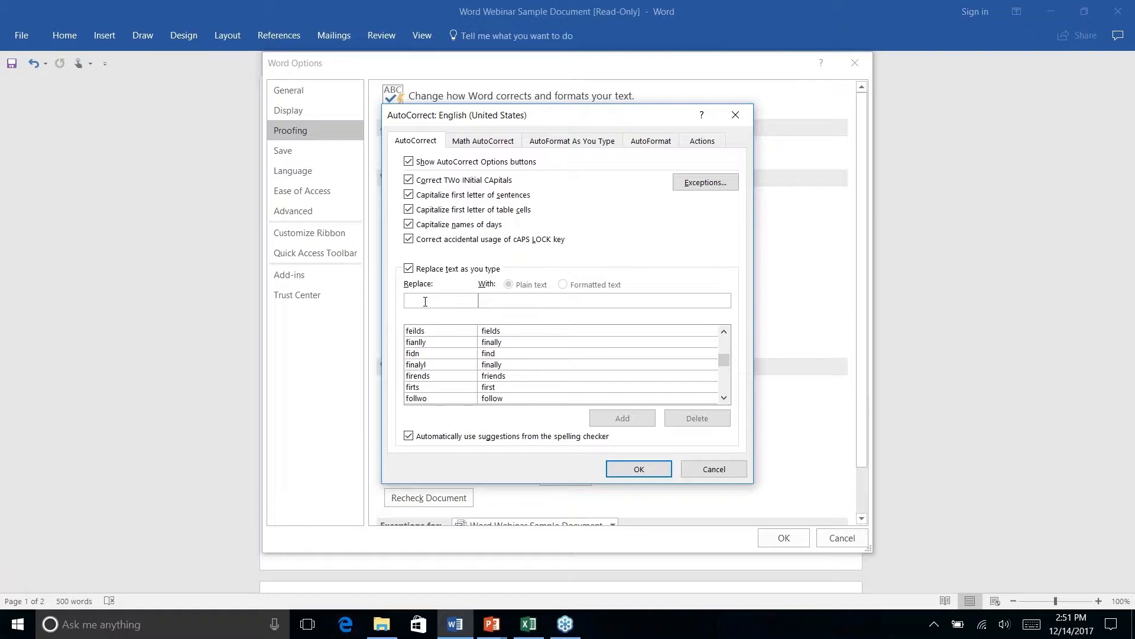
click(703, 183)
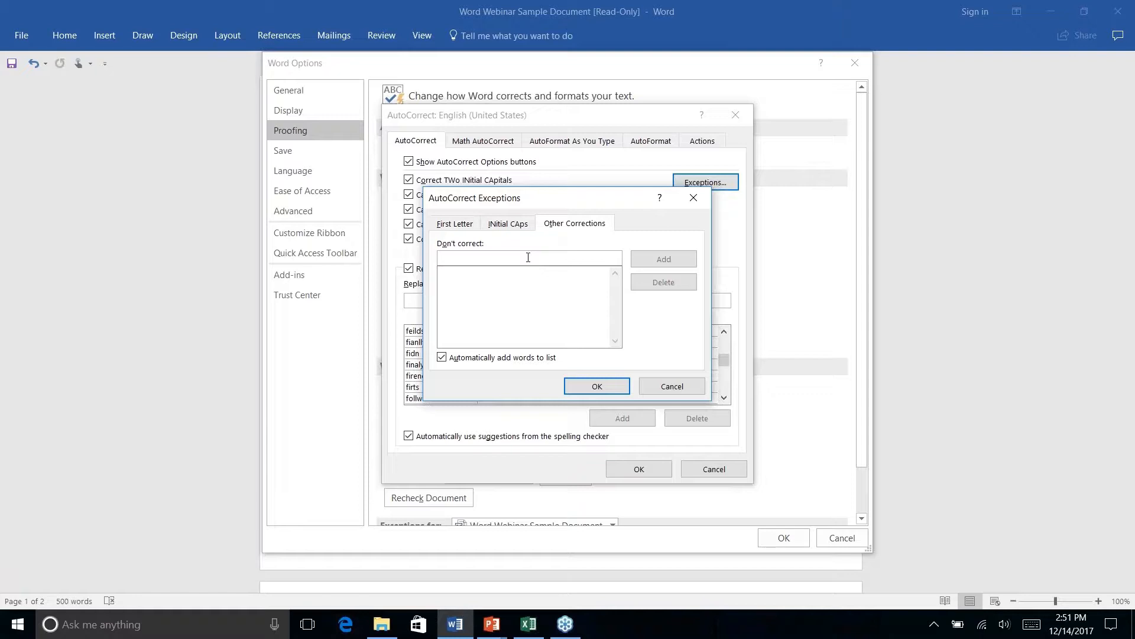
click(473, 228)
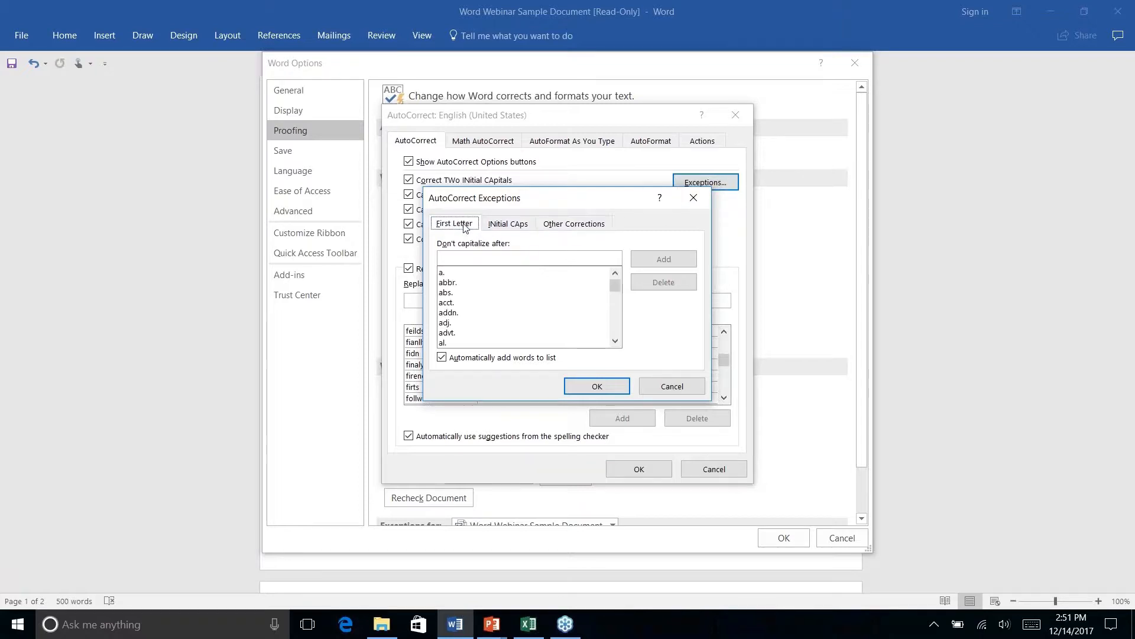
click(508, 225)
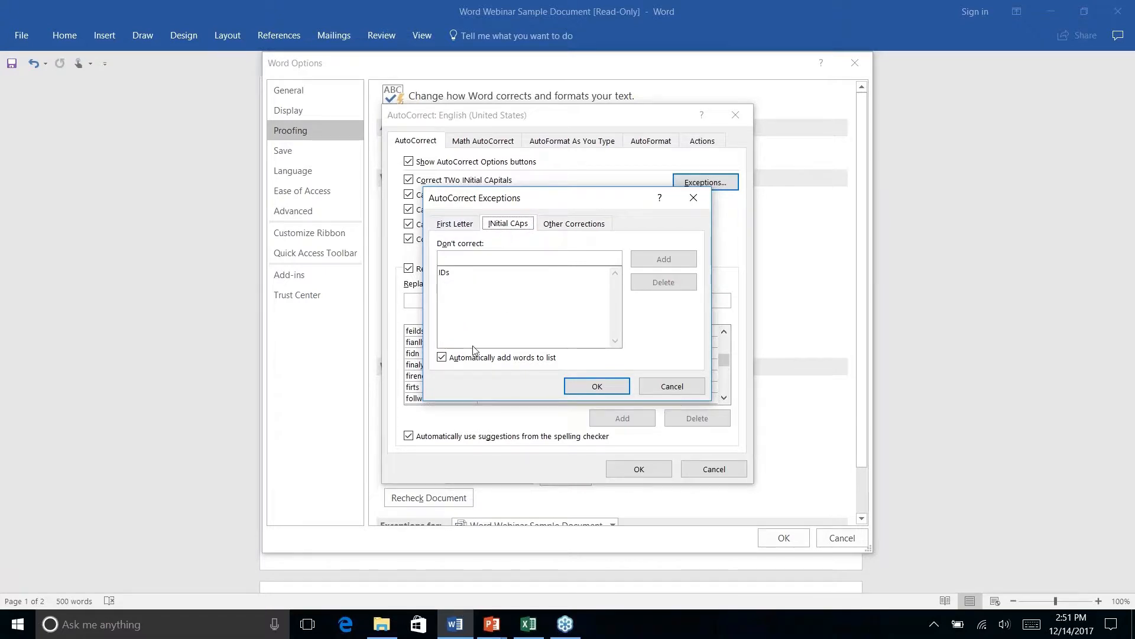
click(672, 386)
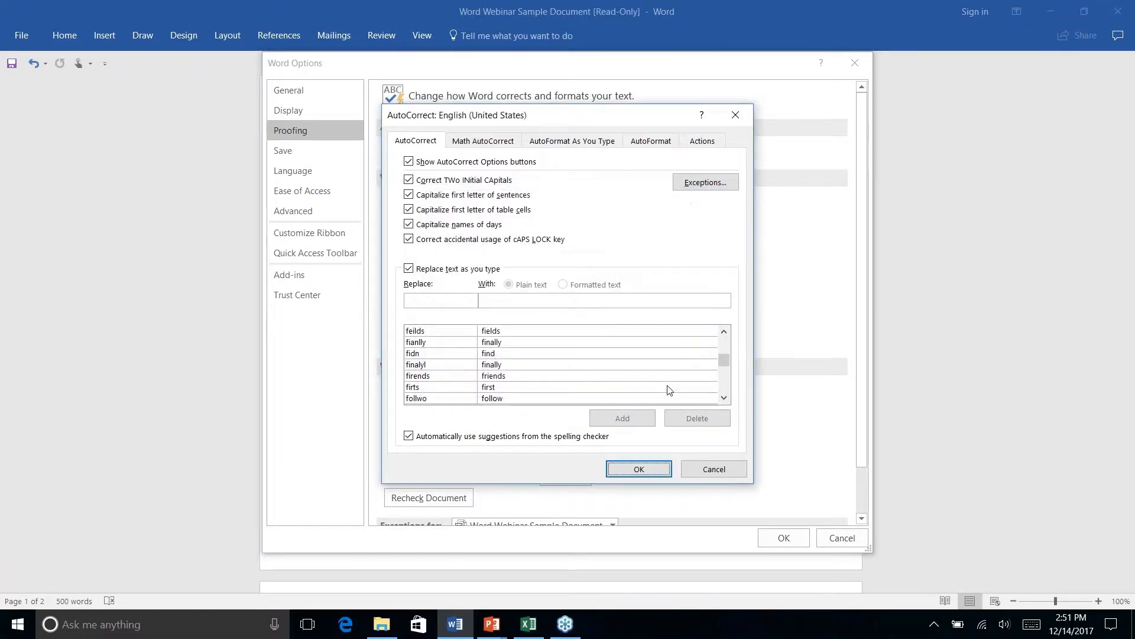
Step: Review the AutoFormat As You Type settings, and cancel out of the AutoCorrect and Word Options dialogs
click(577, 142)
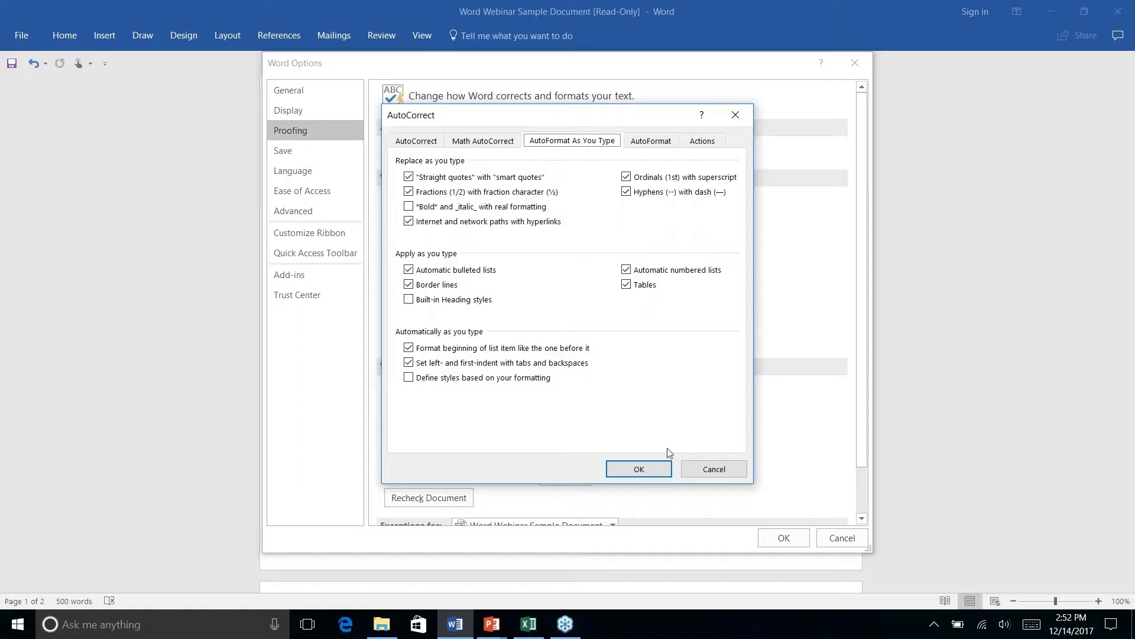
click(712, 472)
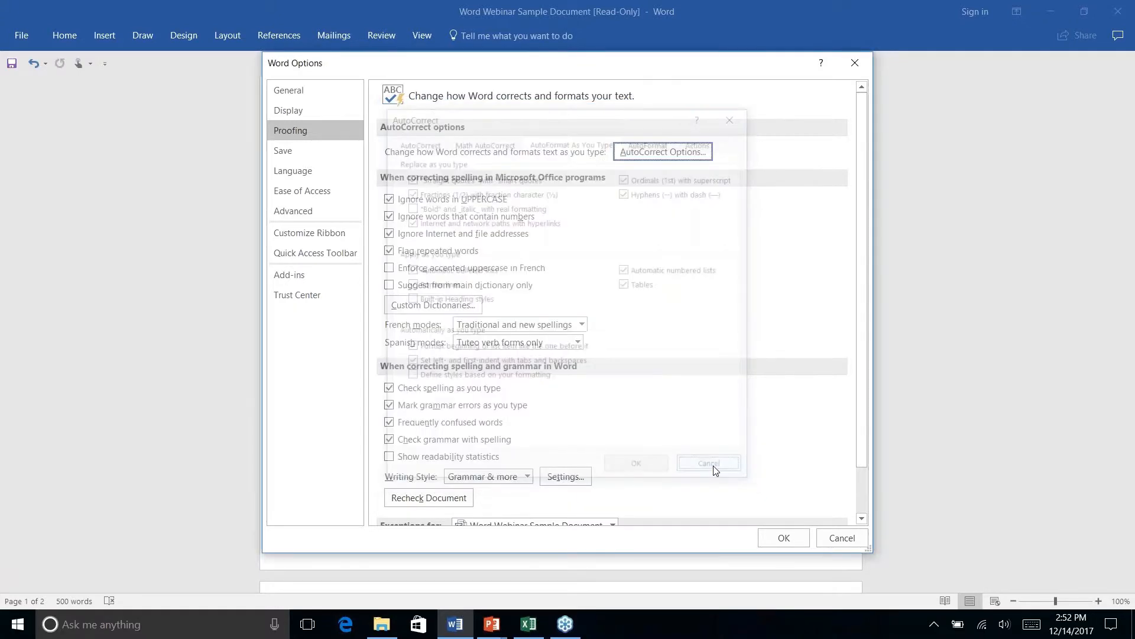
click(837, 538)
Step: Apply the Normal style to the feedback e-mail address at the end of the How Are We Doing? section
scroll(646, 382, down, 1)
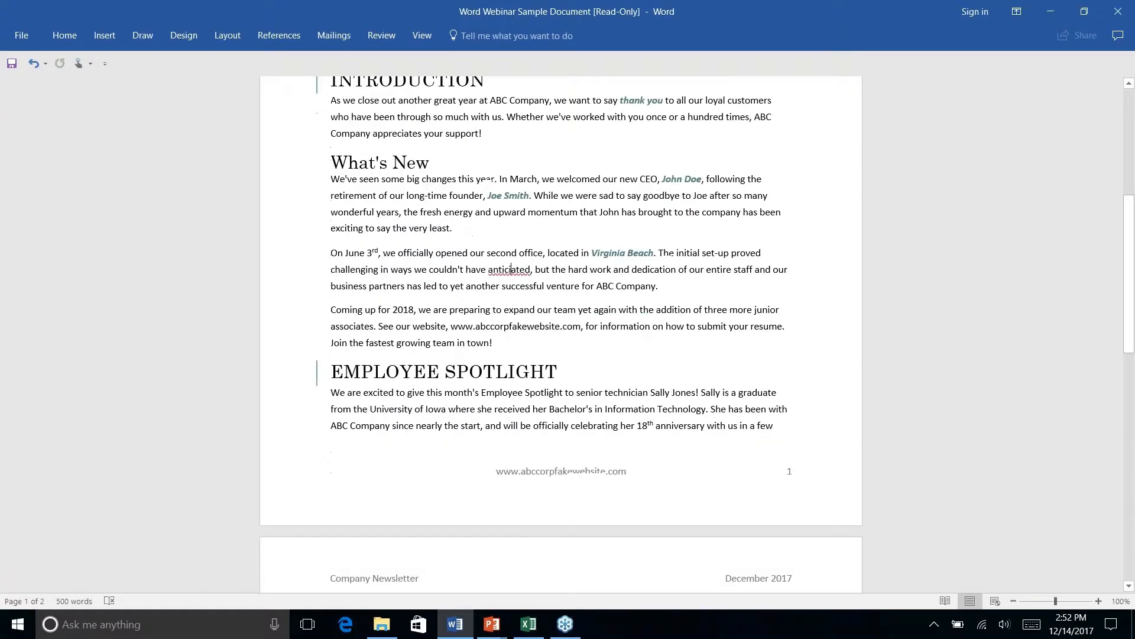
scroll(645, 381, down, 15)
scroll(615, 354, up, 2)
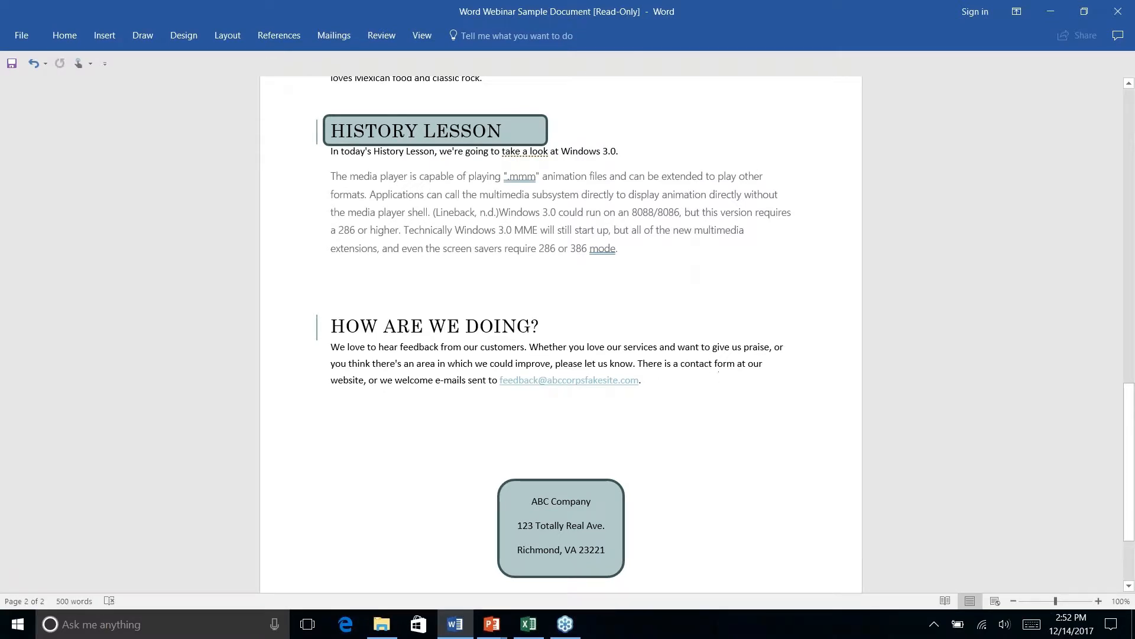
click(67, 38)
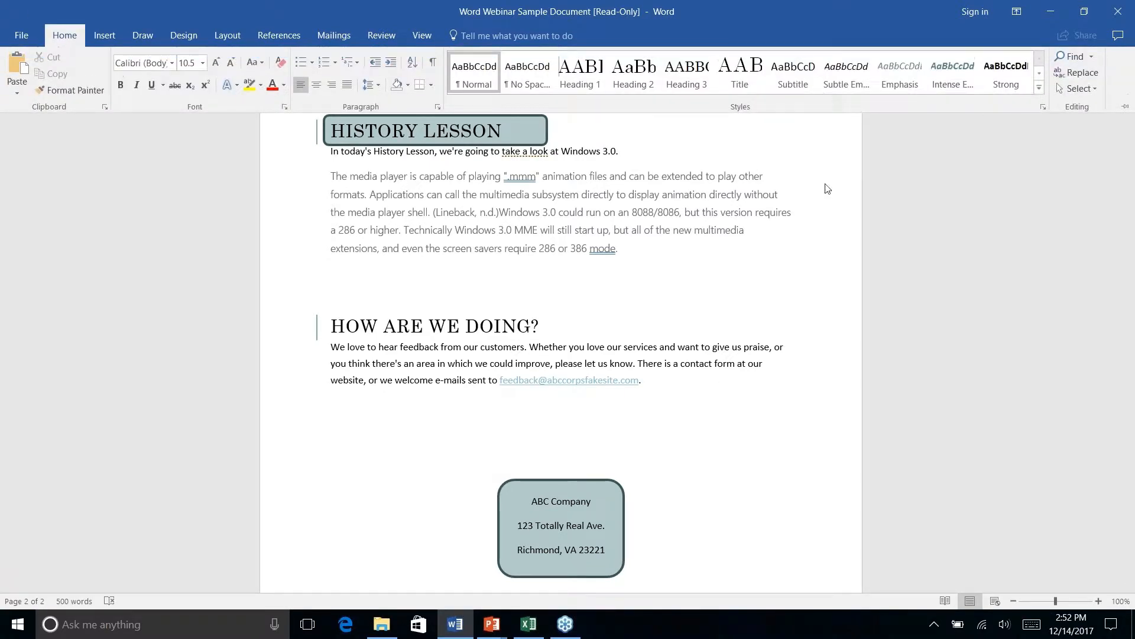
right_click(652, 384)
key(Escape)
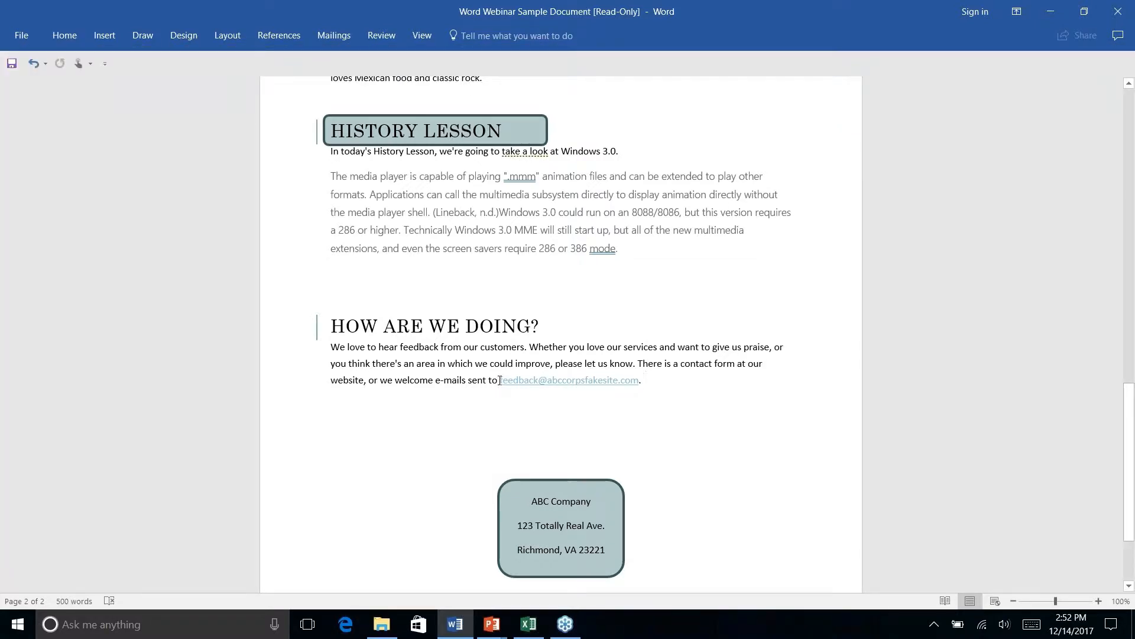
drag(500, 380, 577, 379)
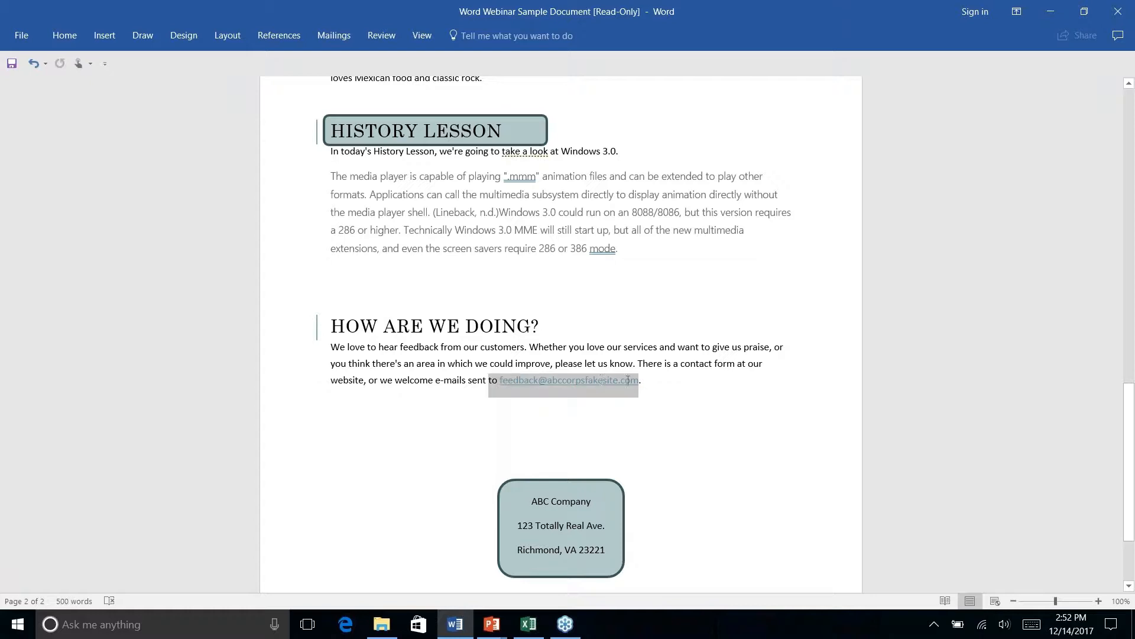
click(690, 398)
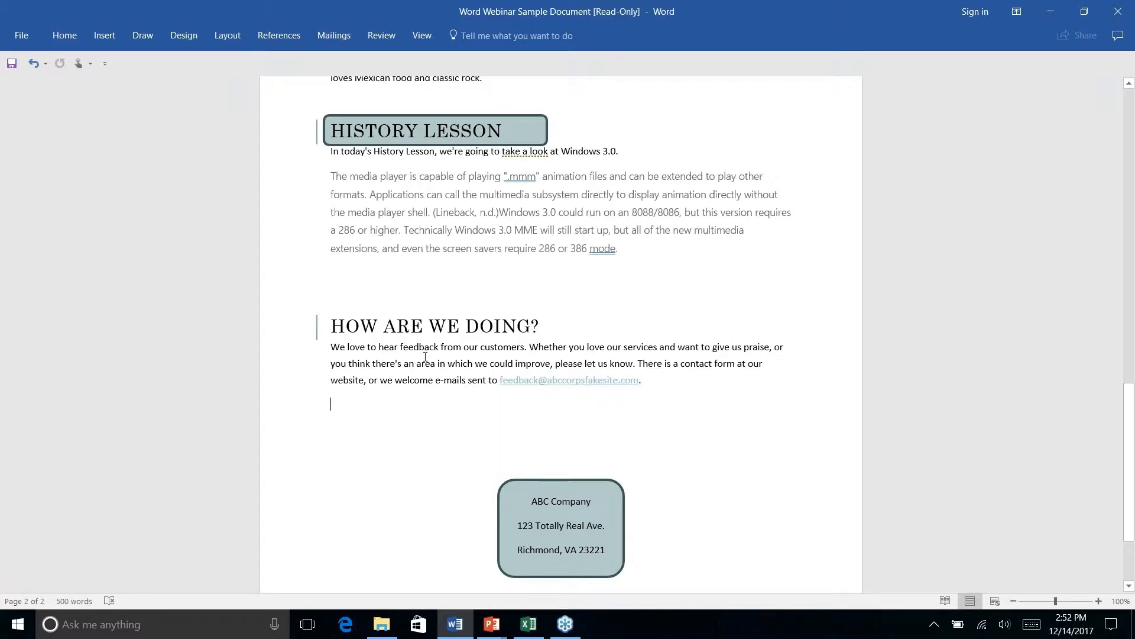
drag(509, 384, 641, 385)
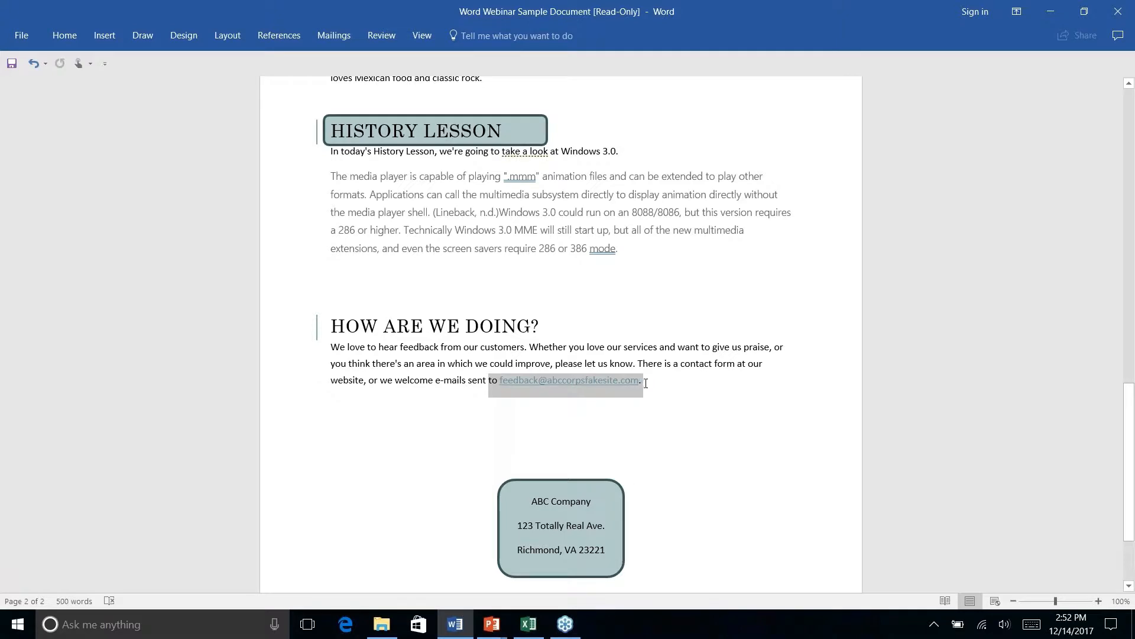
click(74, 36)
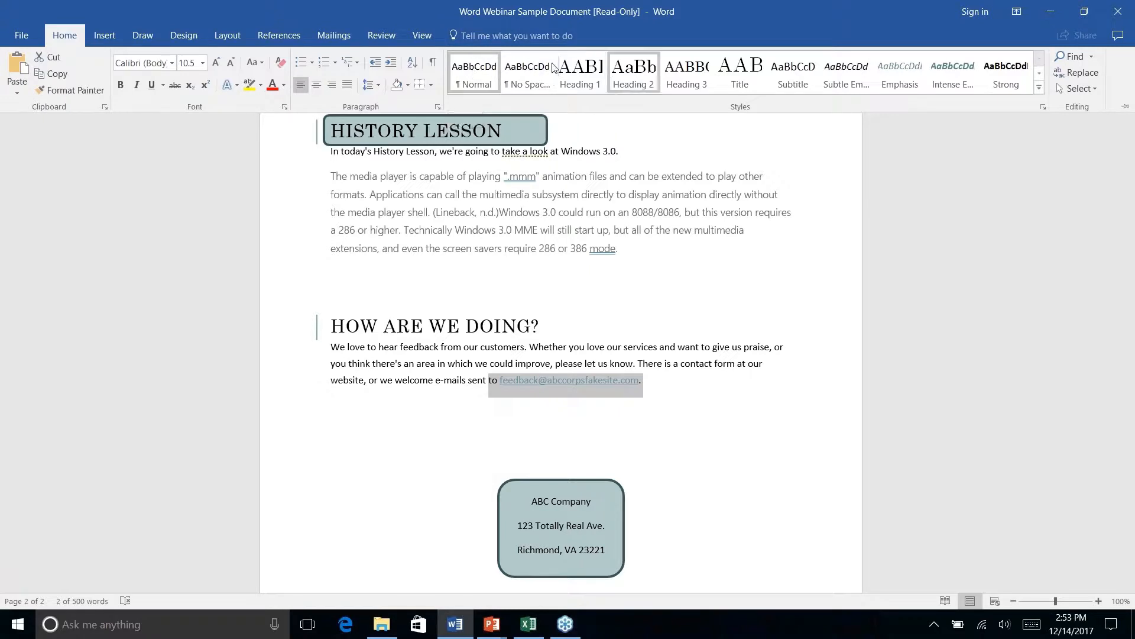
click(479, 71)
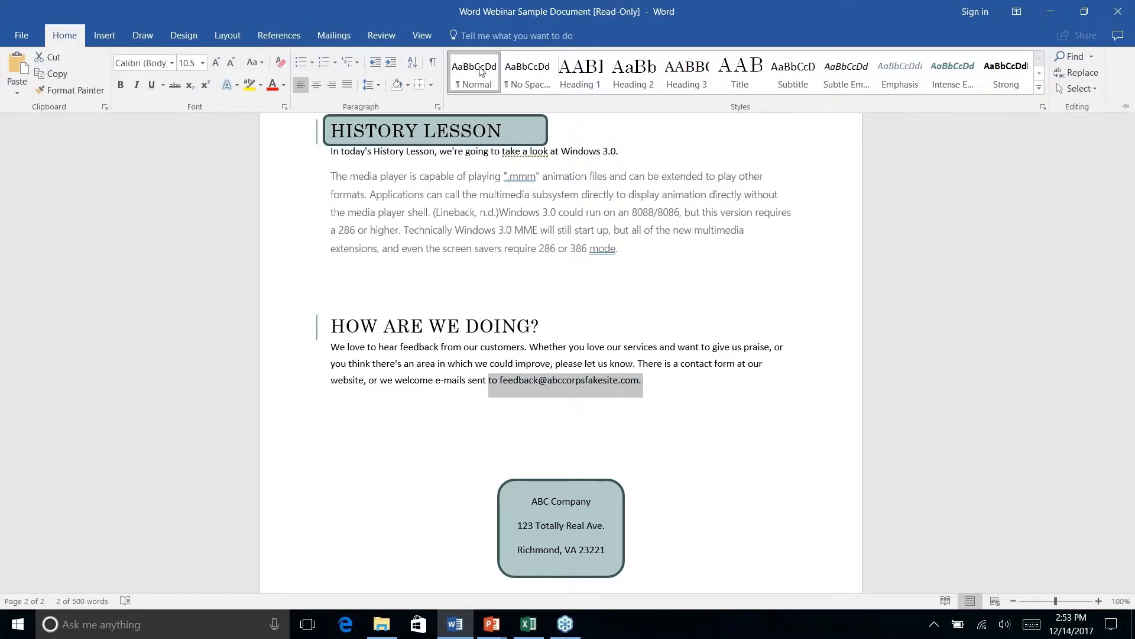
key(ctrl+F1)
right_click(660, 386)
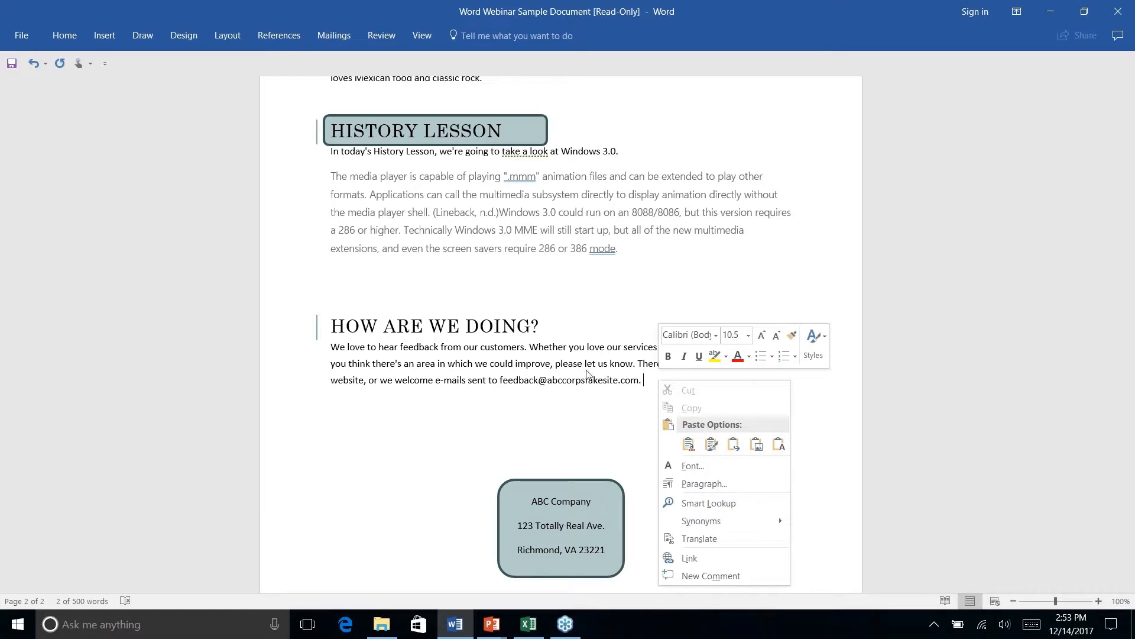
key(Escape)
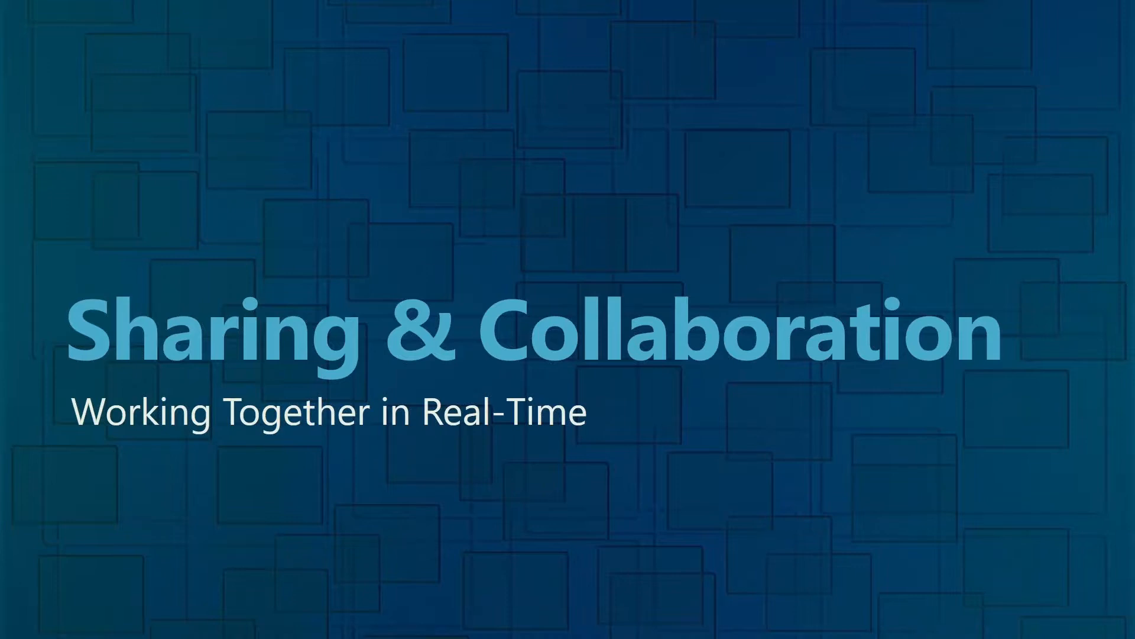
Step: Return to the Word newsletter, view its file information, open the Save As dialog for the read-only document, and cancel it
key(alt+Tab)
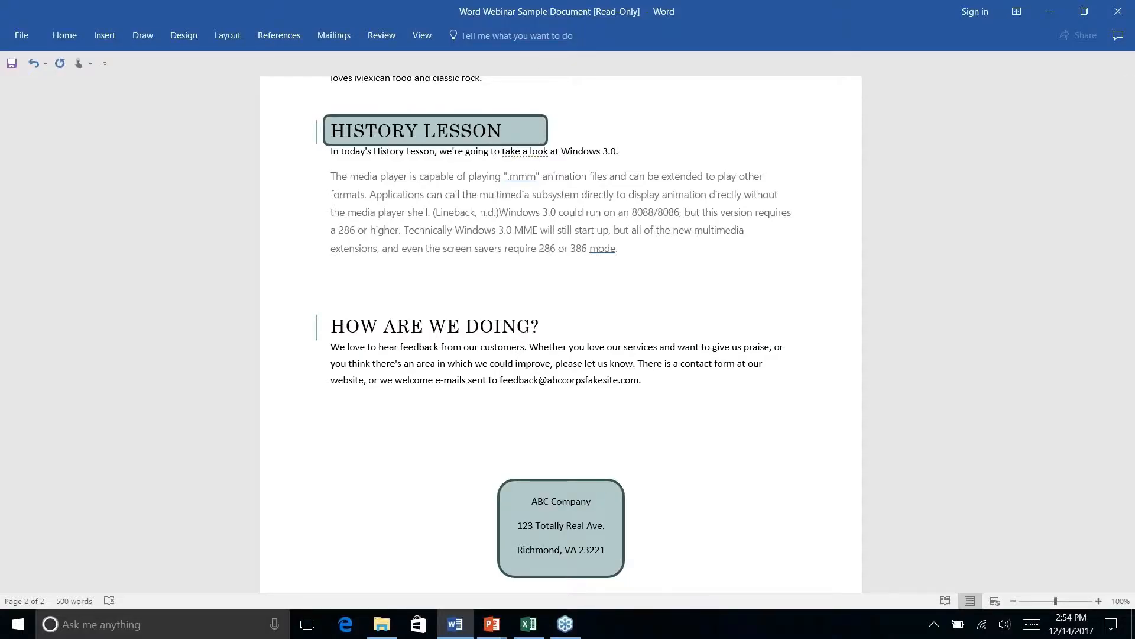
scroll(561, 331, down, 1)
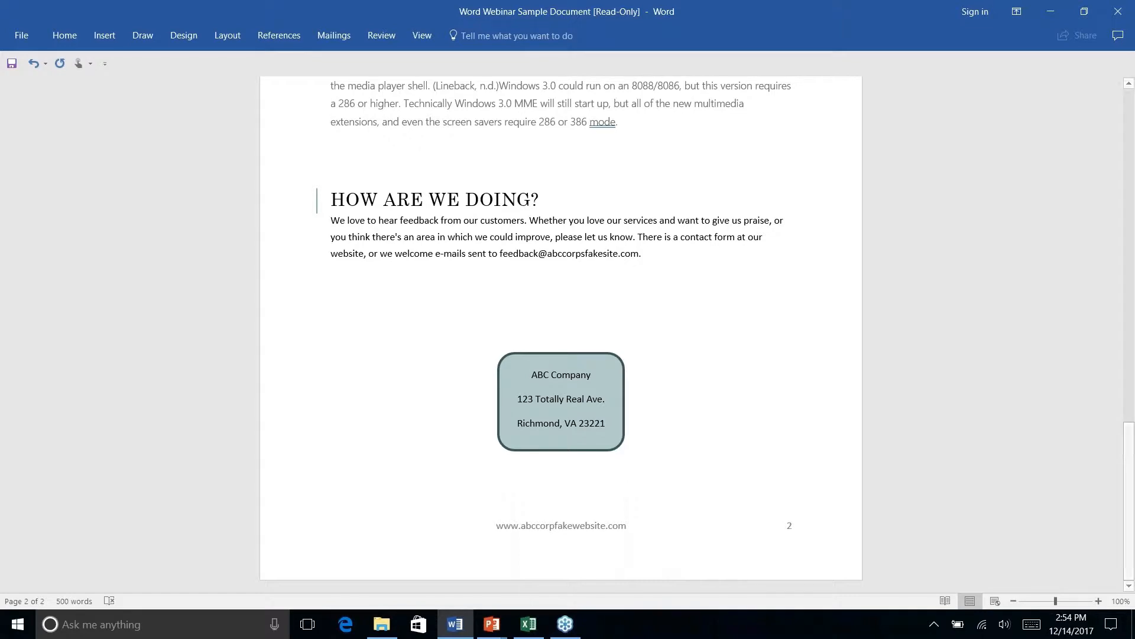
click(21, 35)
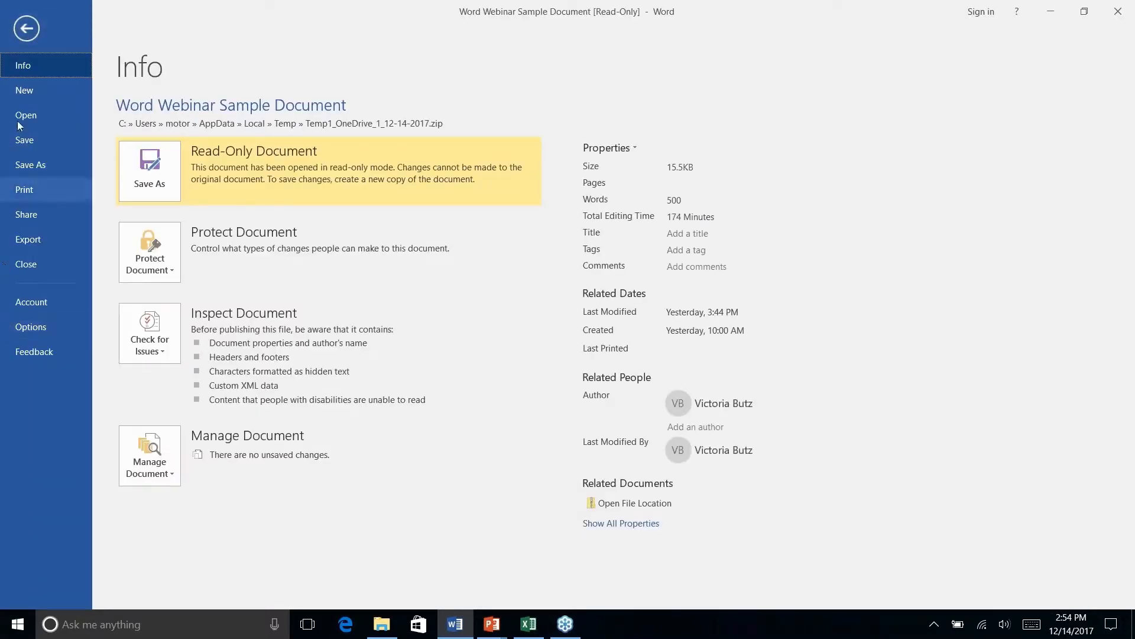
click(24, 30)
click(22, 37)
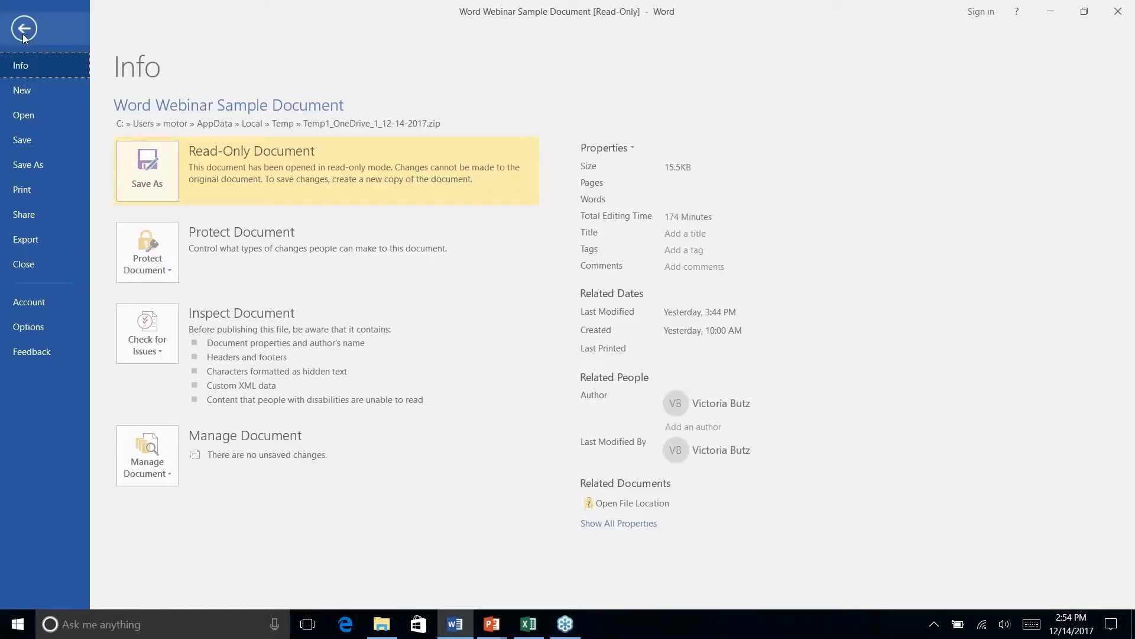
click(27, 141)
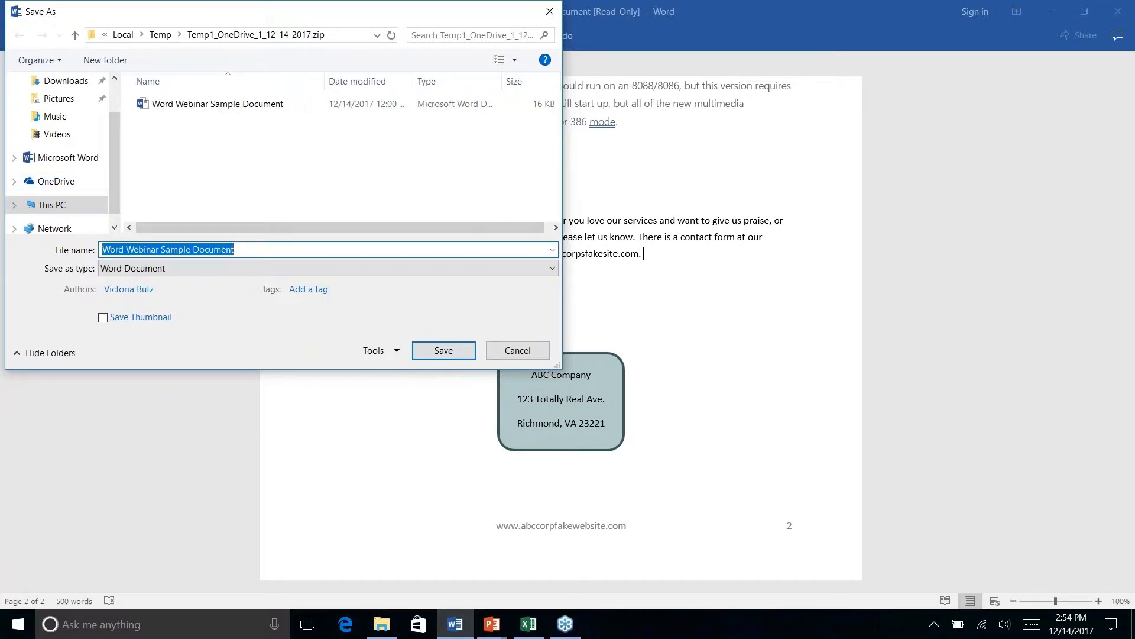
click(518, 351)
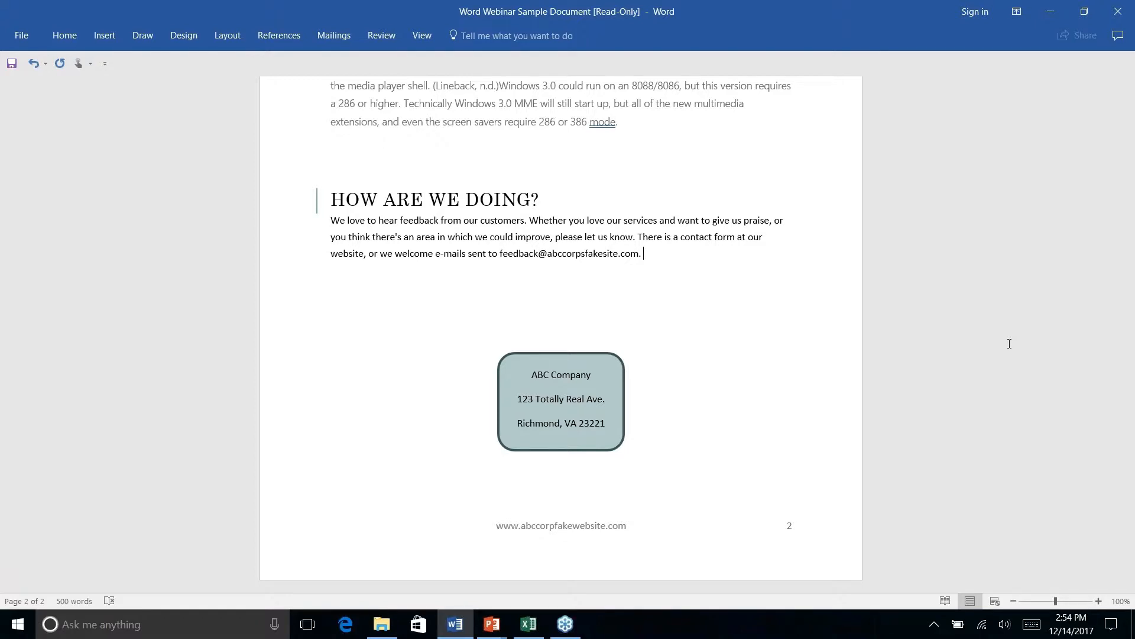
Step: Switch to the PowerPoint presentation to show the Bonus Tips slide, and return to the Word newsletter
scroll(1009, 344, up, 5)
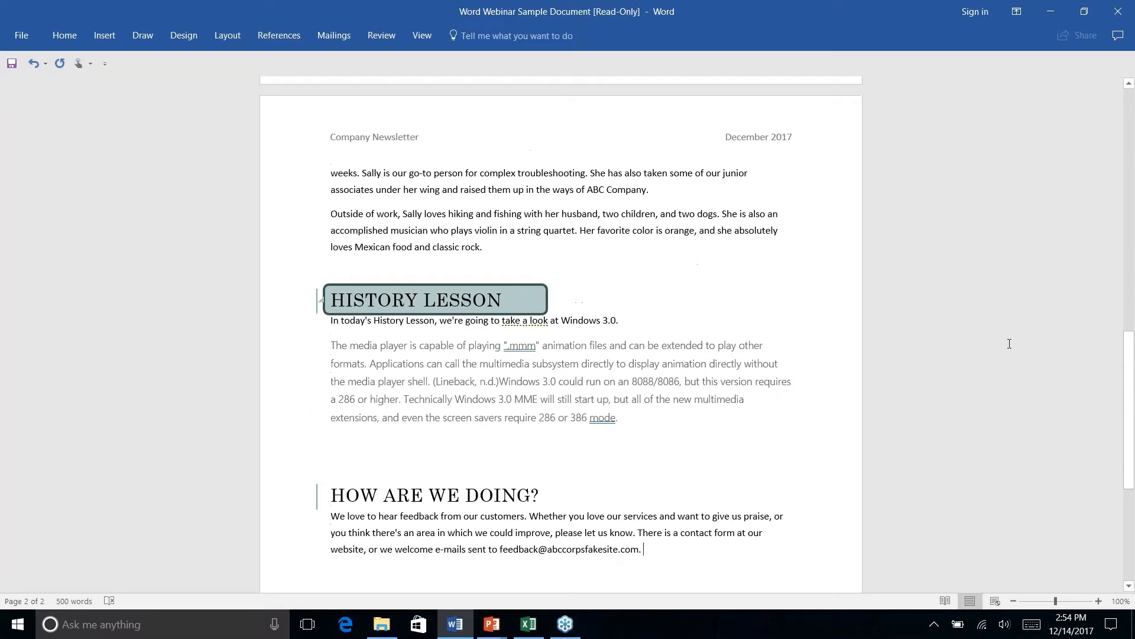
scroll(1010, 344, down, 1)
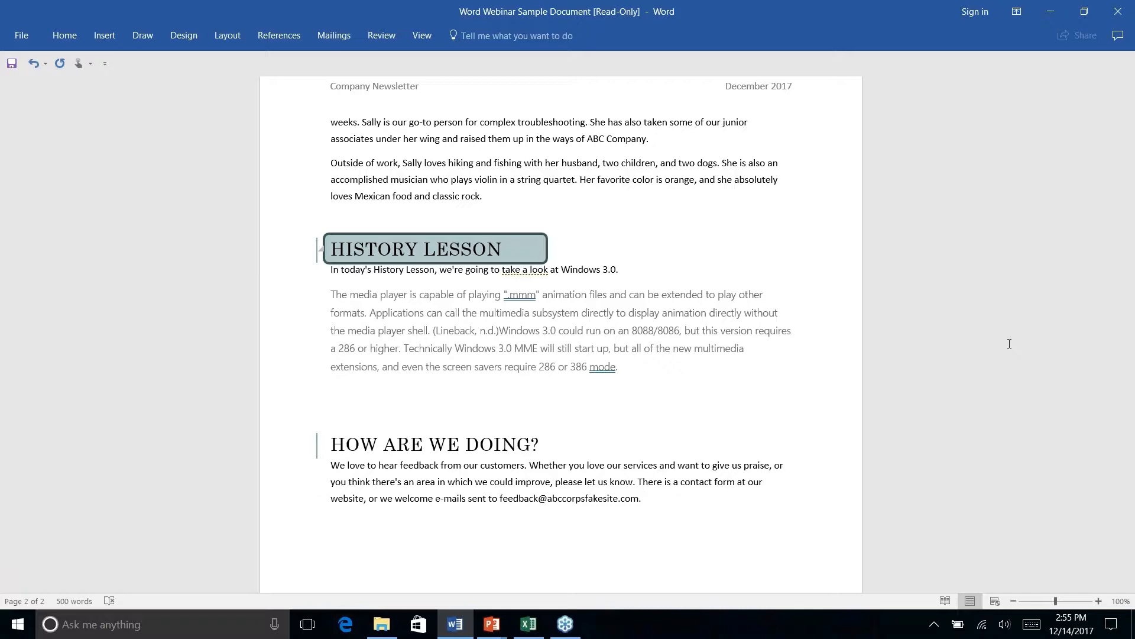
key(alt+Tab)
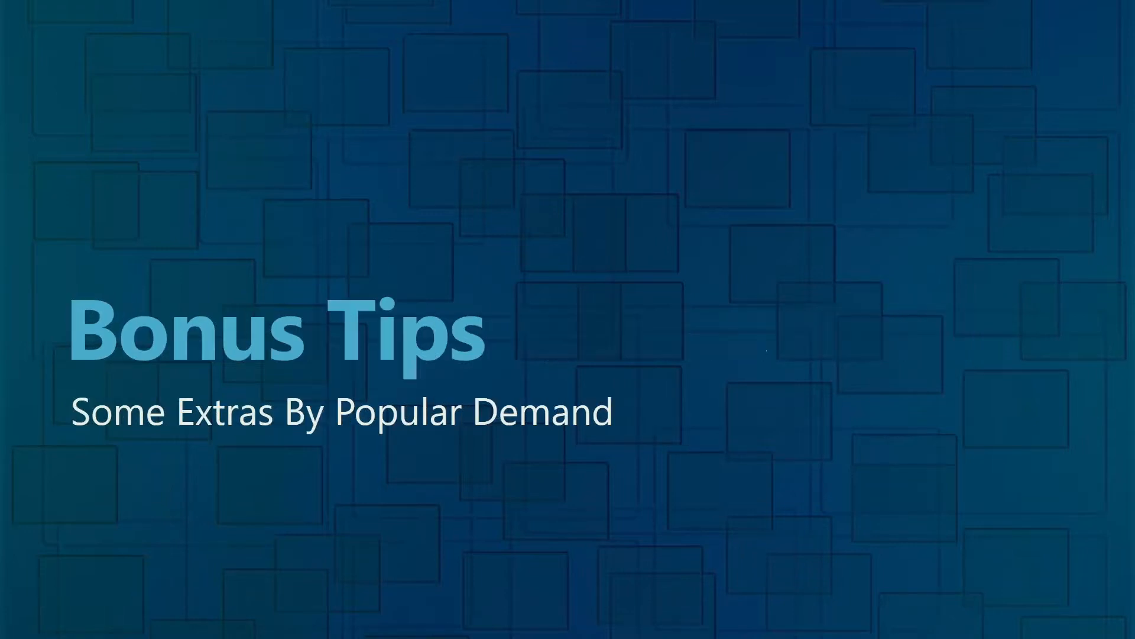
key(alt+Tab)
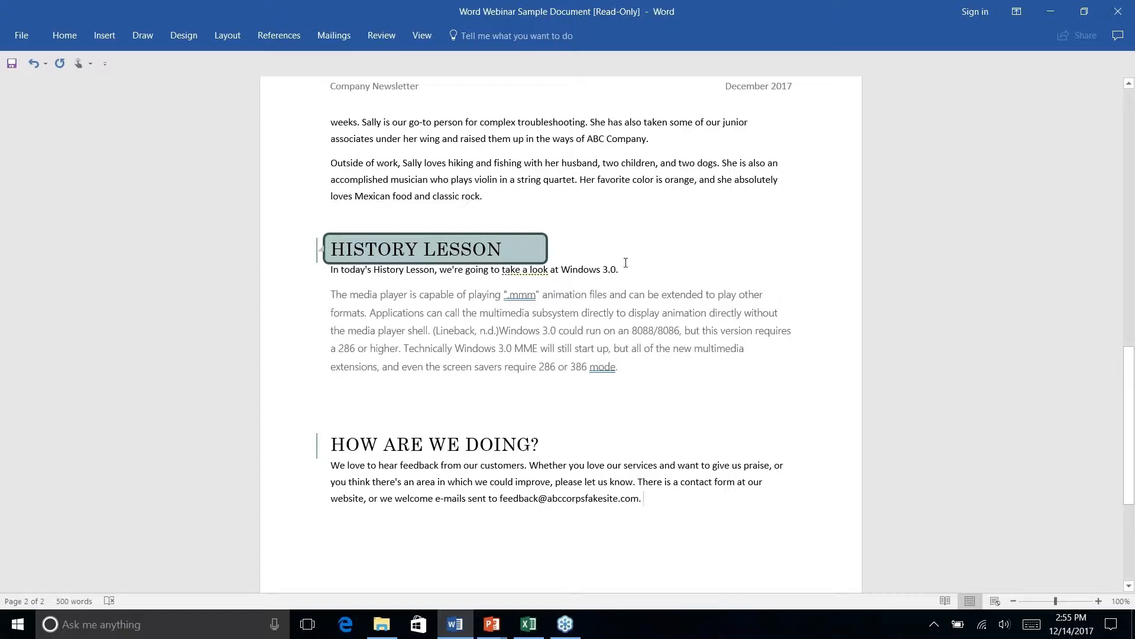
scroll(626, 262, up, 15)
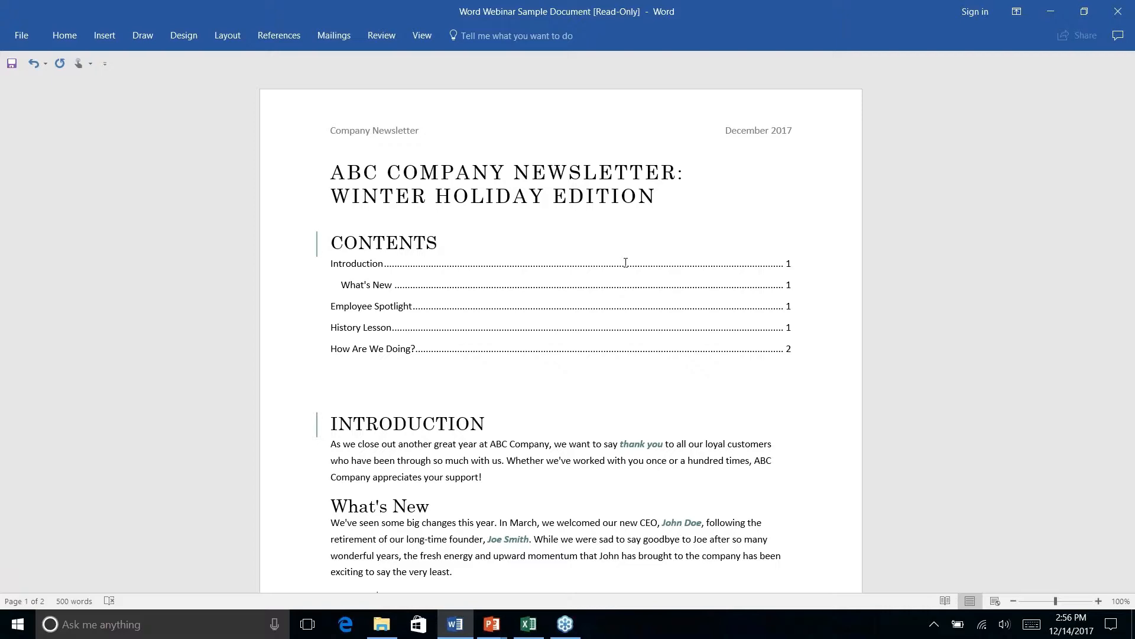
scroll(626, 262, down, 9)
scroll(626, 262, up, 7)
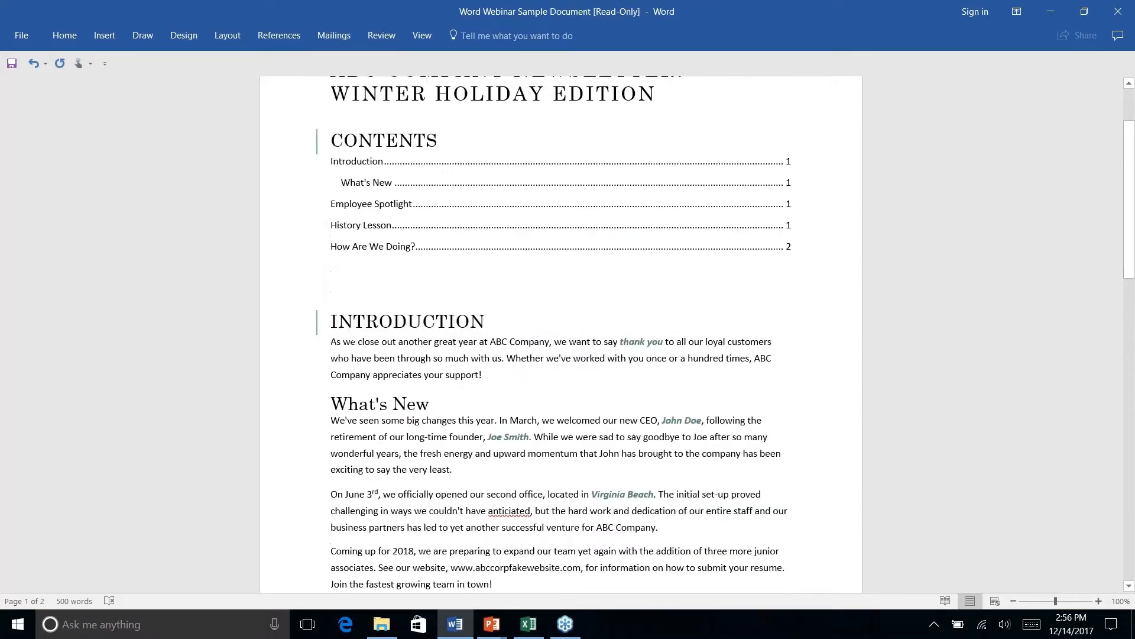
scroll(561, 332, up, 1)
scroll(560, 331, down, 4)
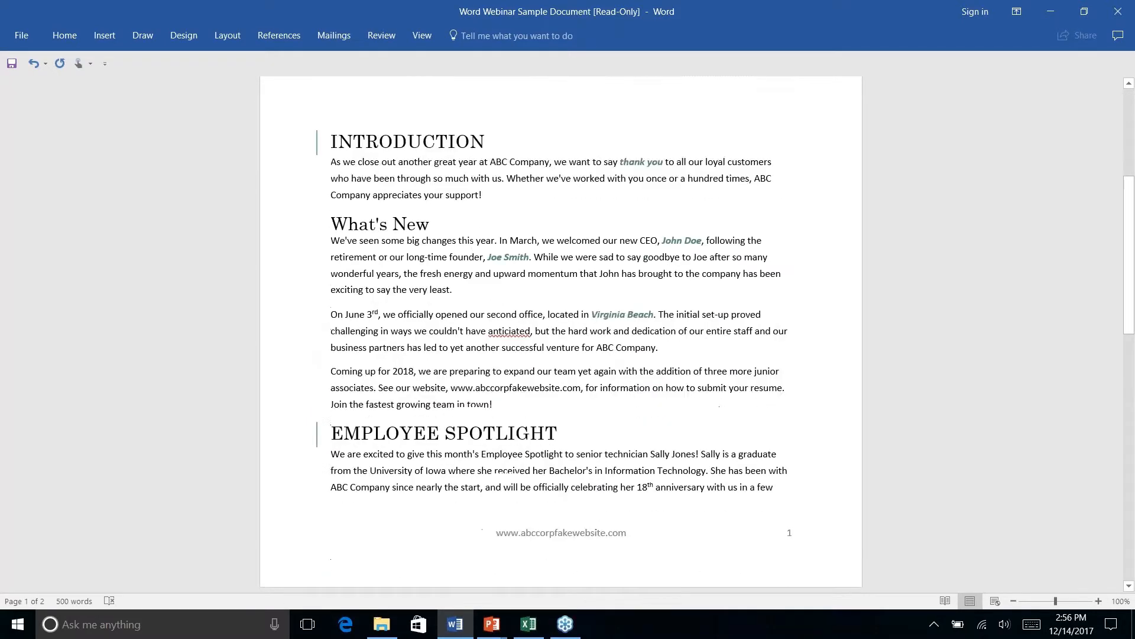
scroll(561, 334, down, 4)
scroll(561, 334, up, 8)
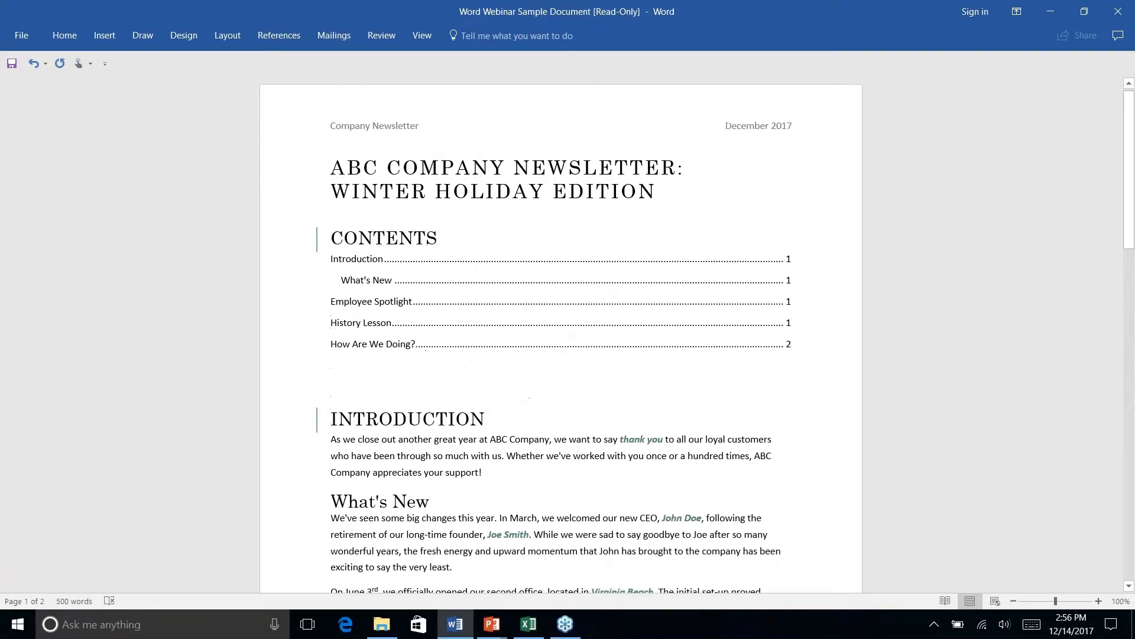
Step: Place the insertion point after "Join the fastest growing team in town!" at the end of the What's New section
scroll(626, 263, down, 4)
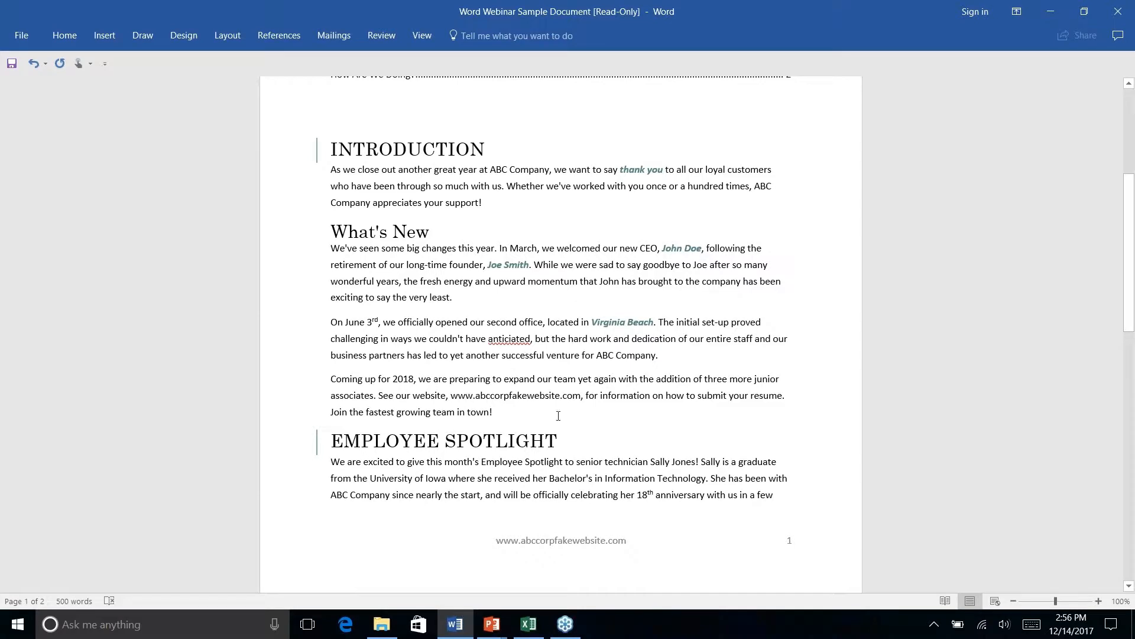
click(519, 411)
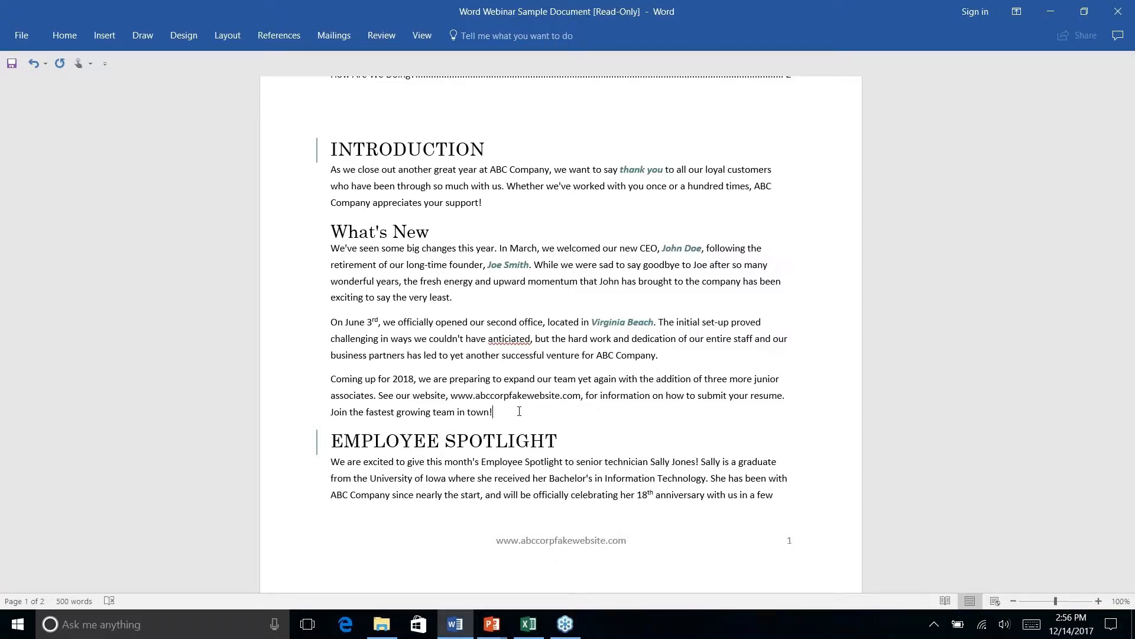
click(105, 37)
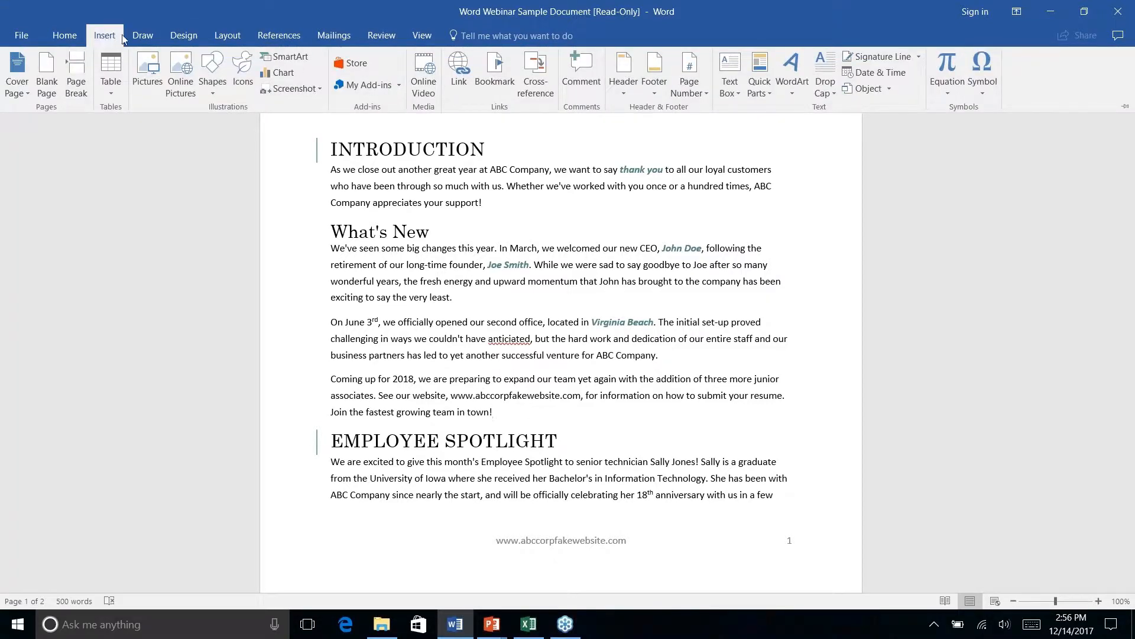
click(143, 36)
click(184, 37)
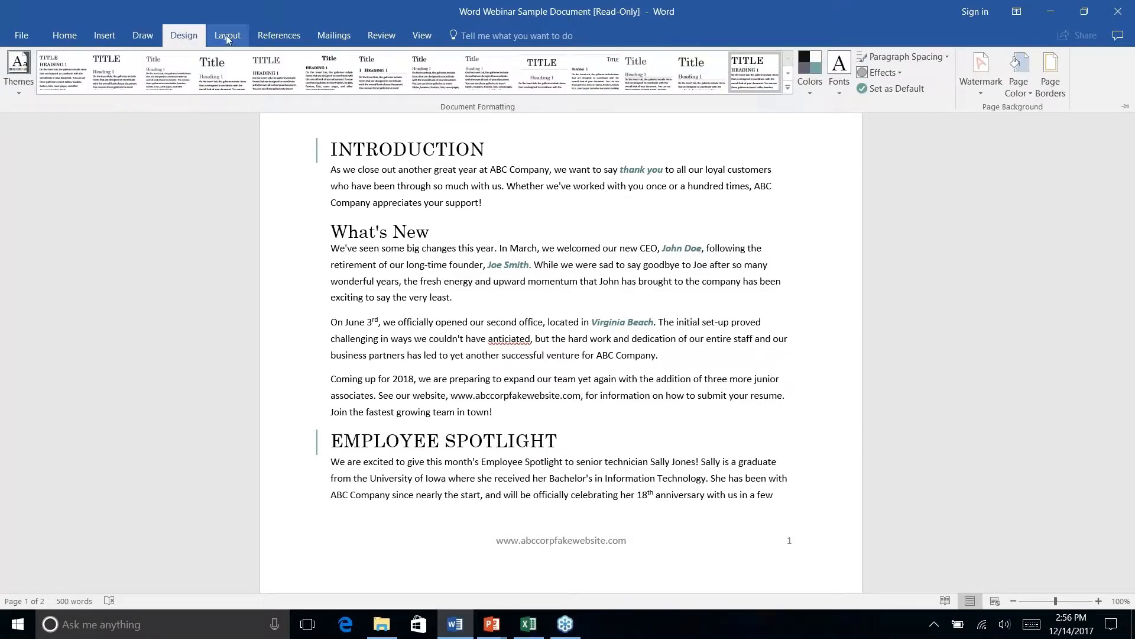
click(229, 38)
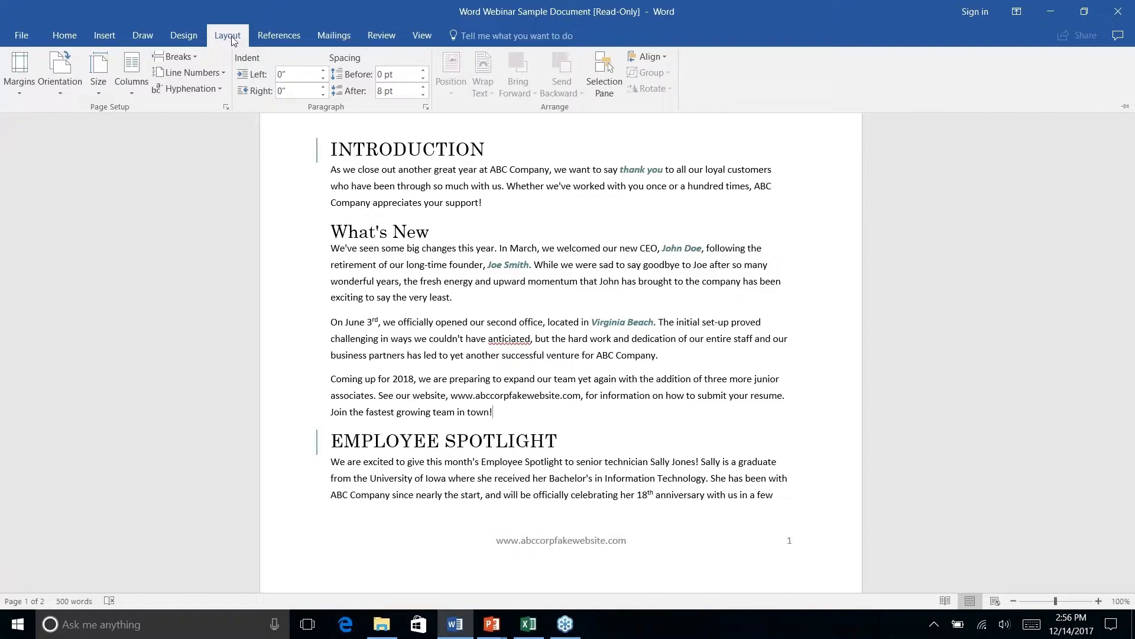
click(496, 409)
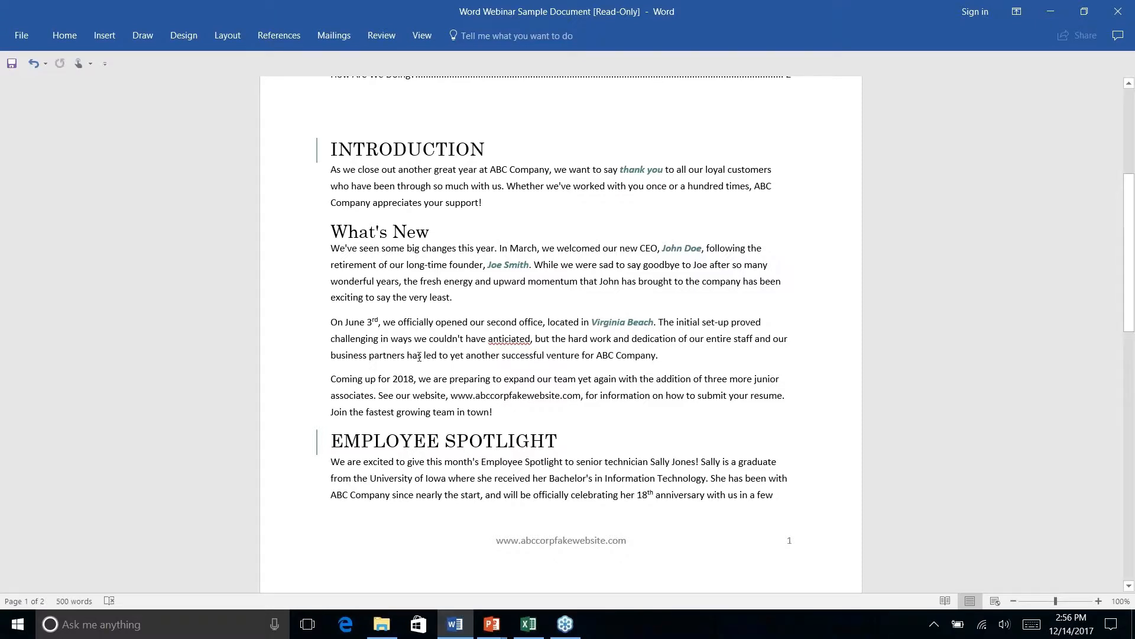
Step: Insert a Next Page section break after "Join the fastest growing team in town!" at the end of the What's New section
scroll(576, 441, up, 2)
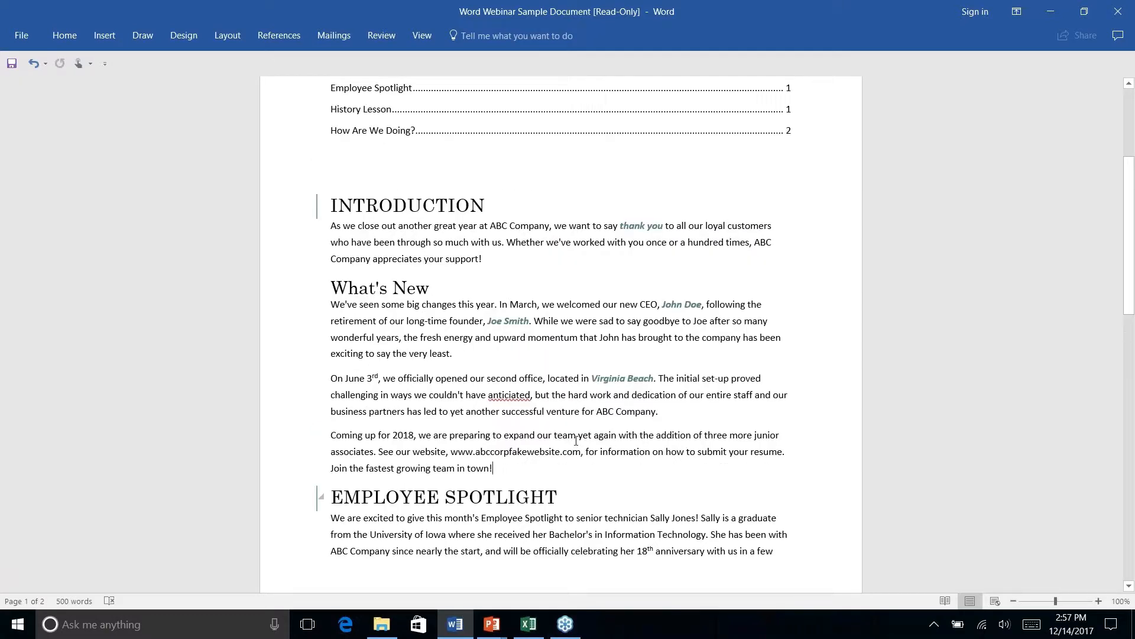
scroll(576, 441, down, 4)
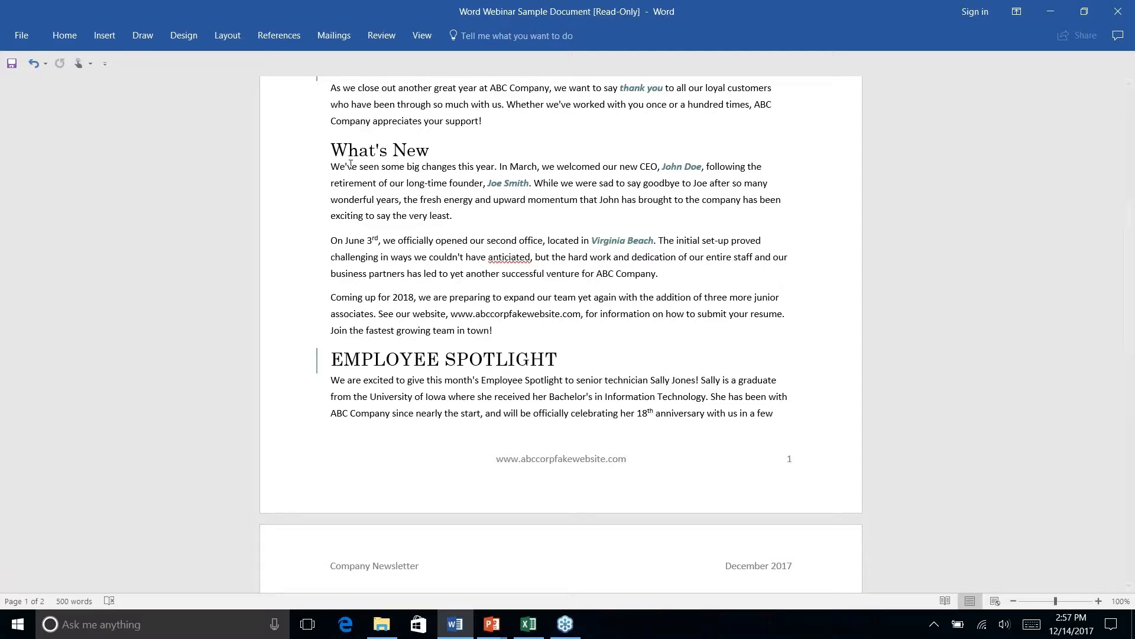
click(236, 38)
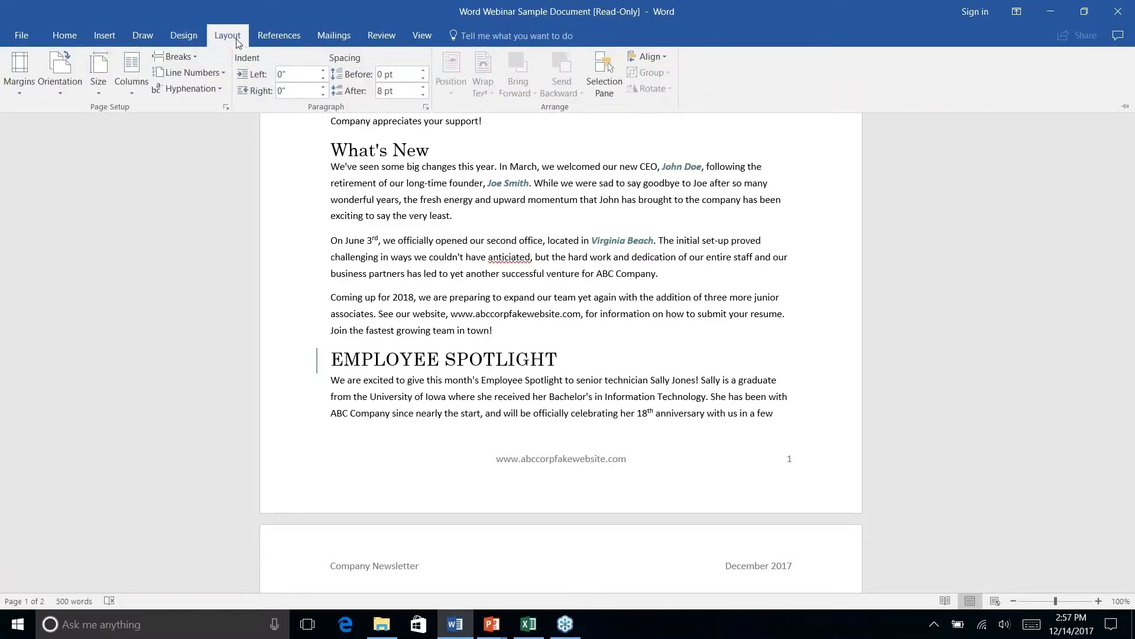
click(194, 56)
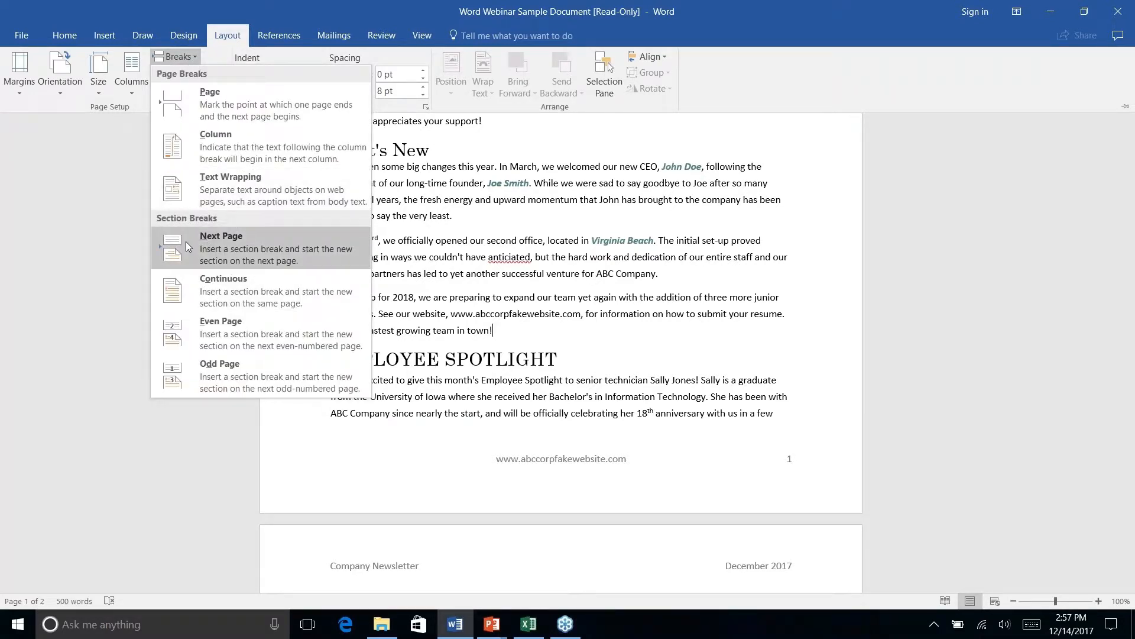
click(232, 247)
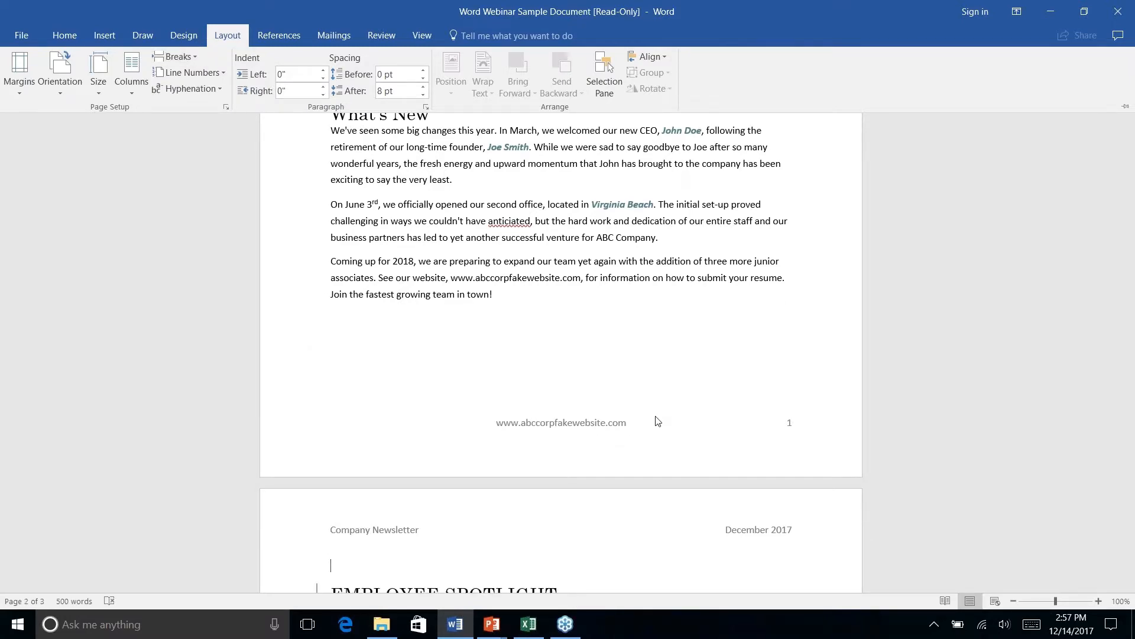
key(ctrl+F1)
Step: Insert a Continuous section break after "classic rock." at the end of the Employee Spotlight section
scroll(480, 339, down, 4)
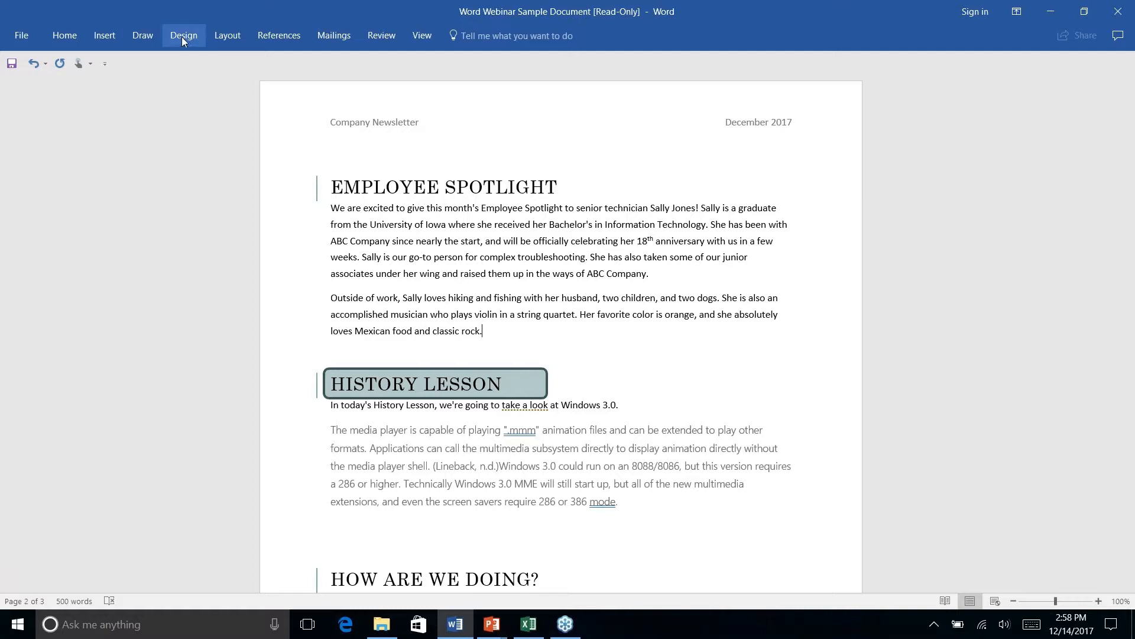
click(224, 40)
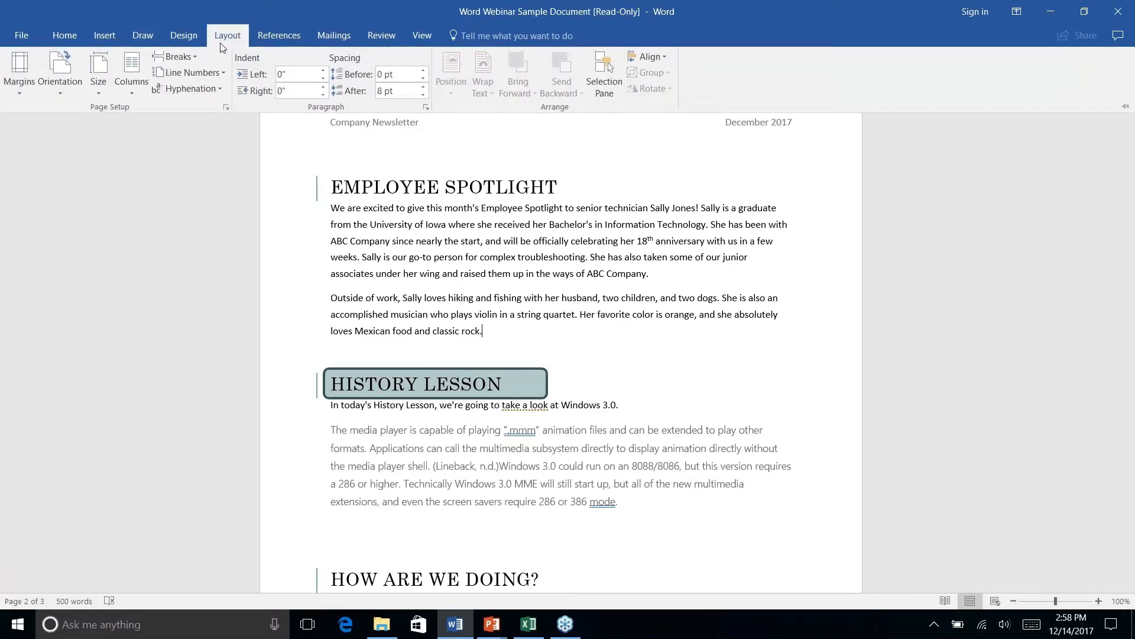
click(195, 57)
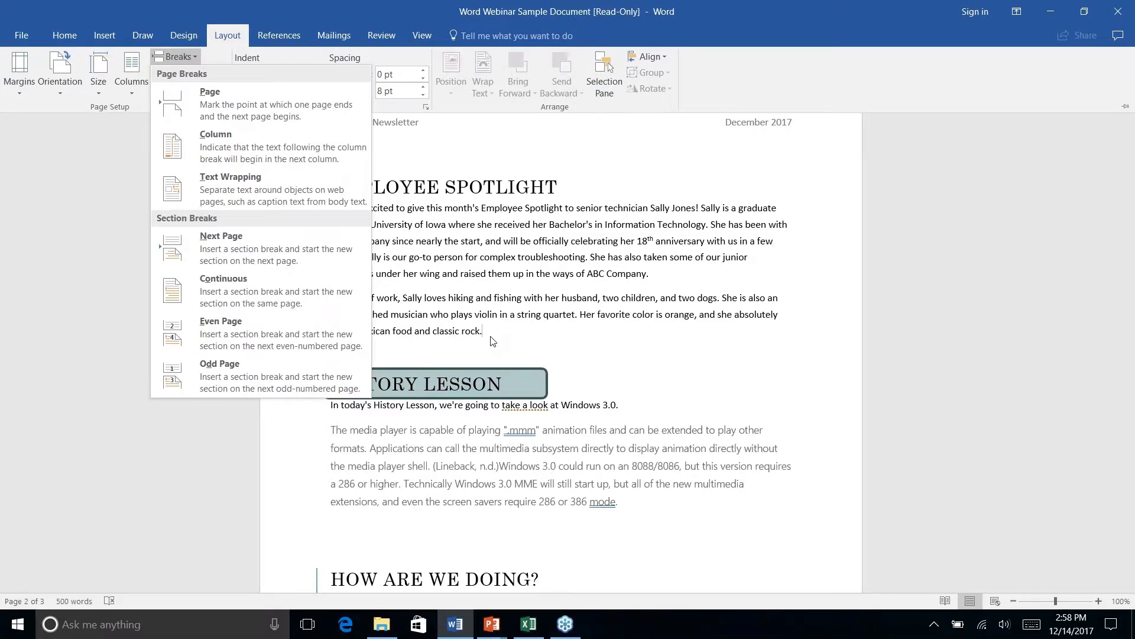
click(238, 293)
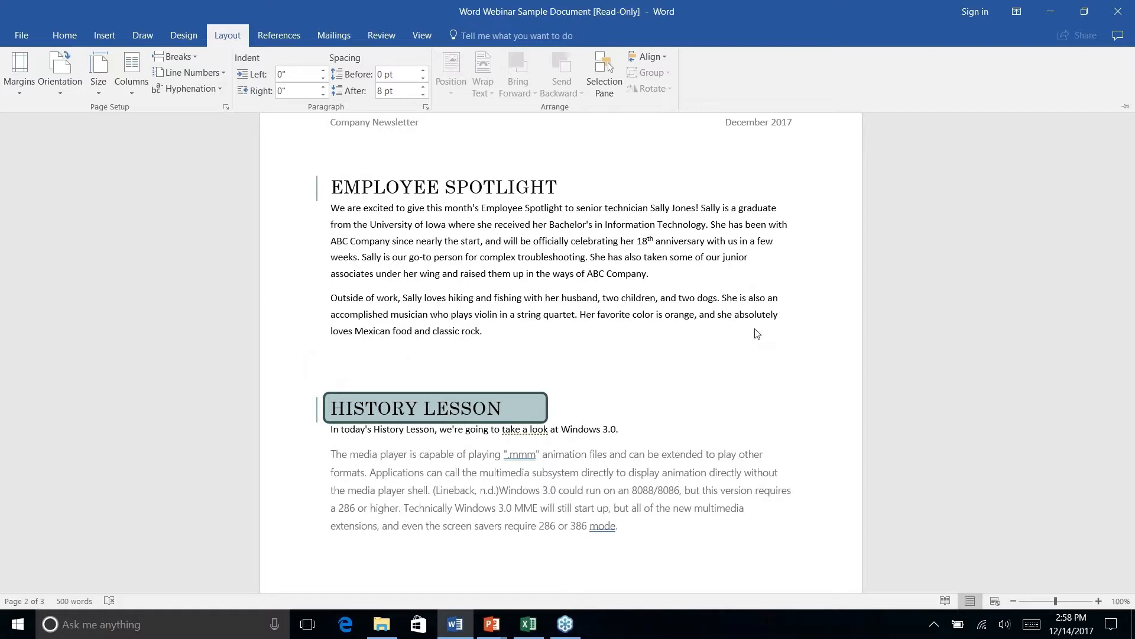
key(ctrl+F1)
scroll(754, 333, down, 2)
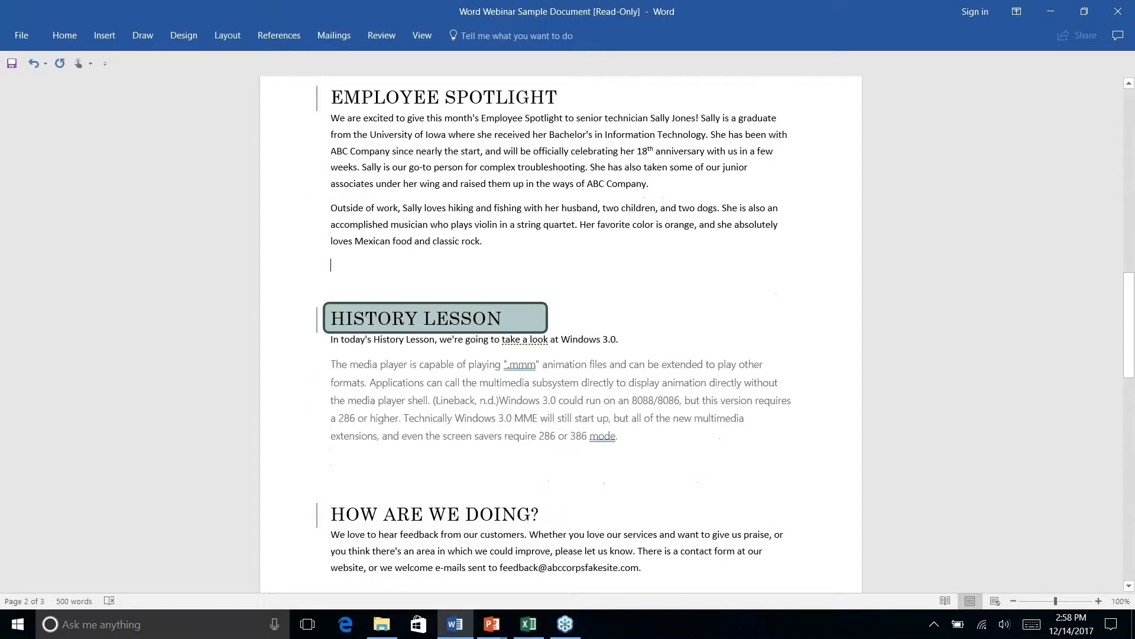
Step: Try a two-column layout on the whole Employee Spotlight section including its heading, and undo it
scroll(755, 333, up, 4)
scroll(560, 334, down, 1)
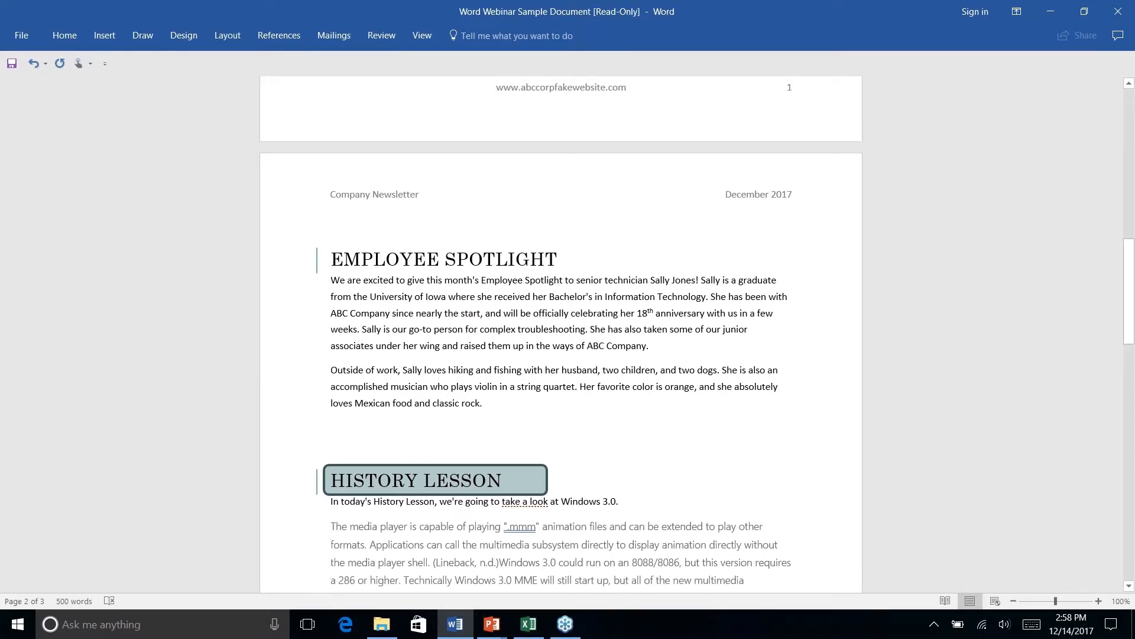
right_click(419, 308)
key(Escape)
click(229, 35)
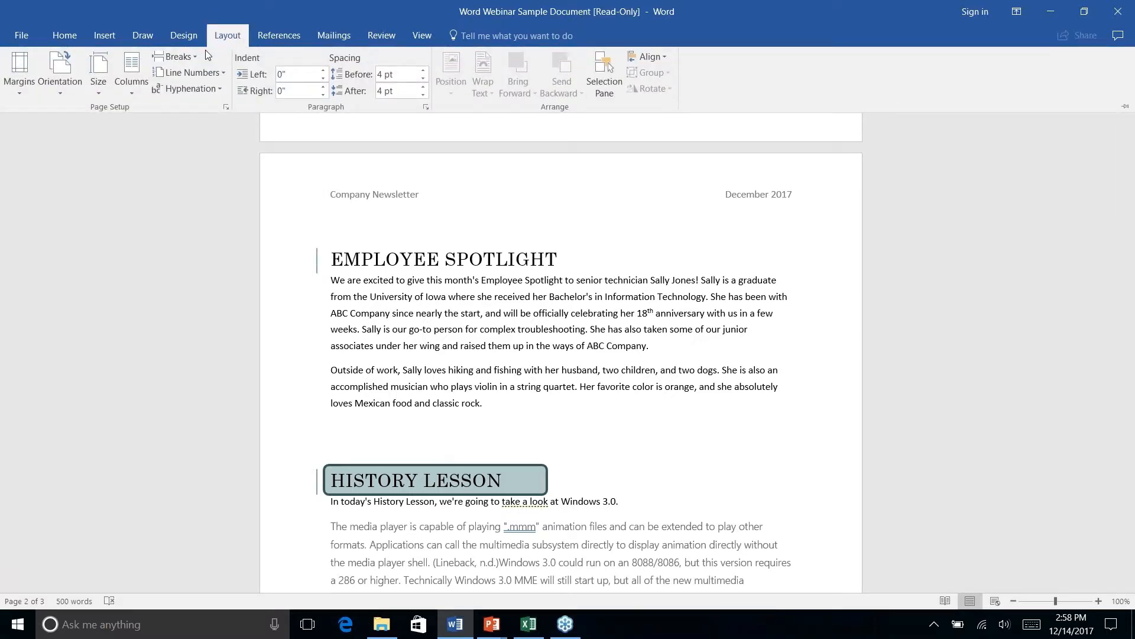
click(129, 94)
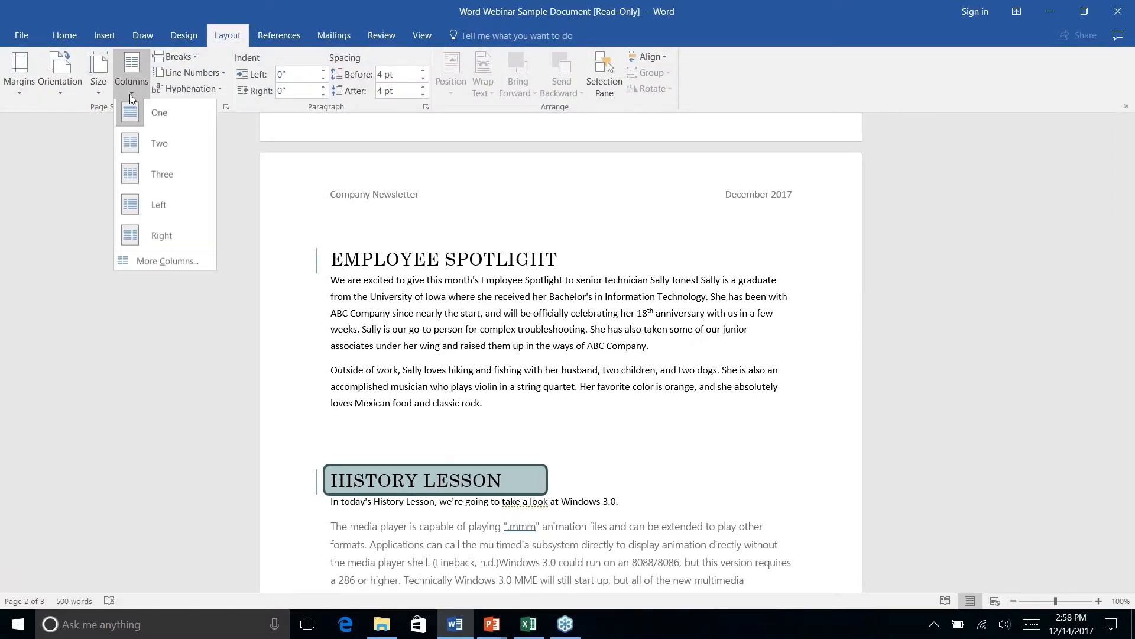
click(153, 149)
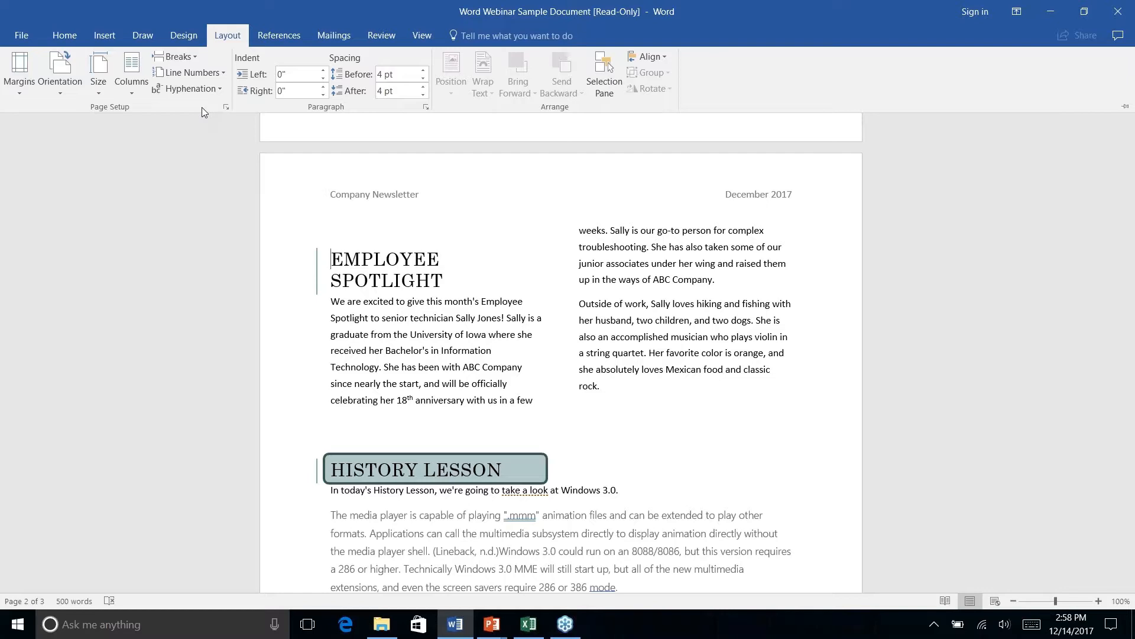
key(ctrl+z)
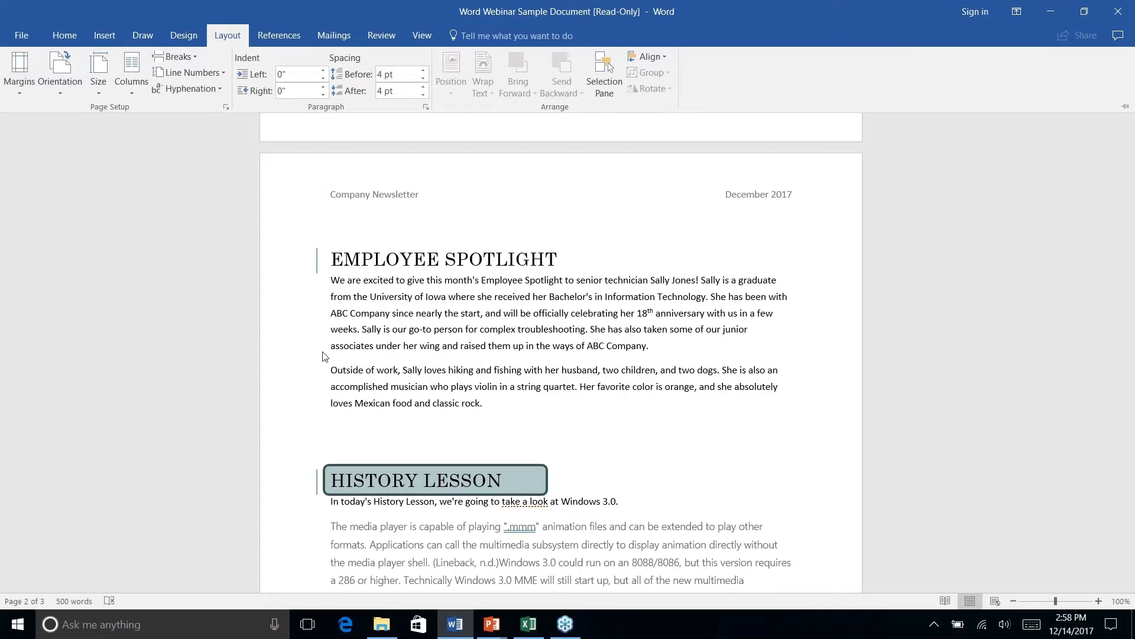
double_click(227, 35)
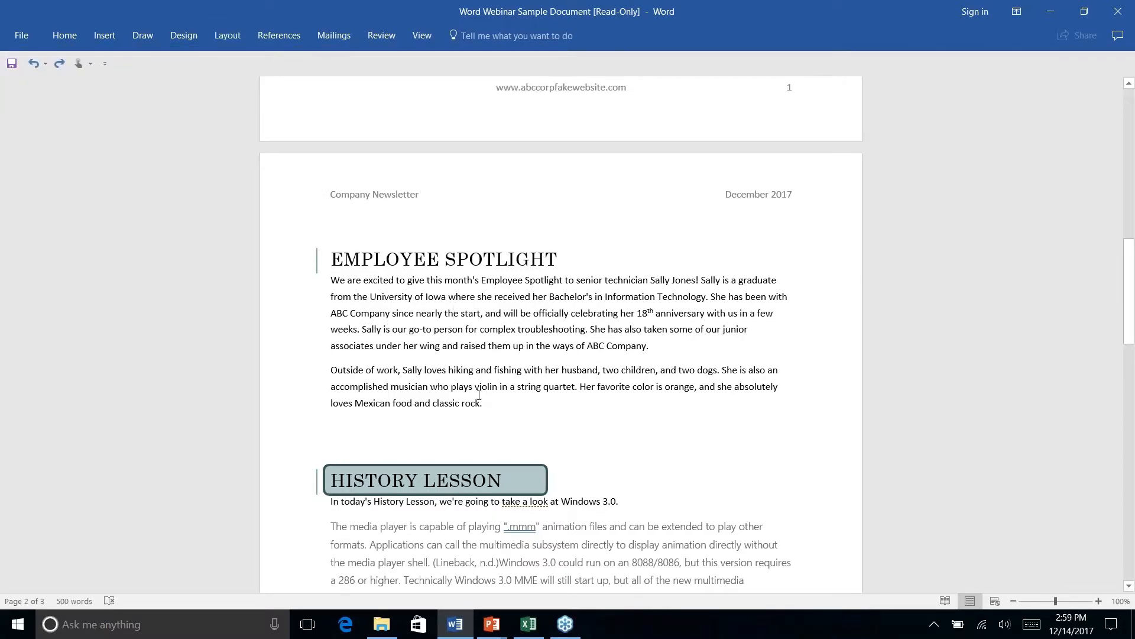
Step: Lay out only the two body paragraphs under the Employee Spotlight heading in two columns
drag(479, 395, 331, 280)
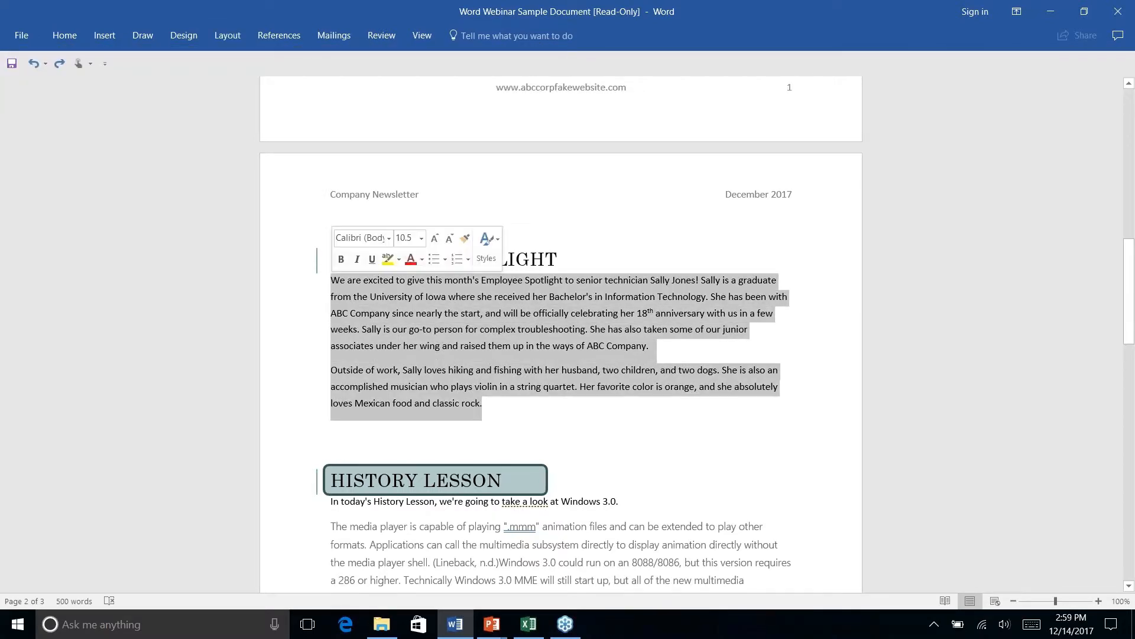
click(227, 35)
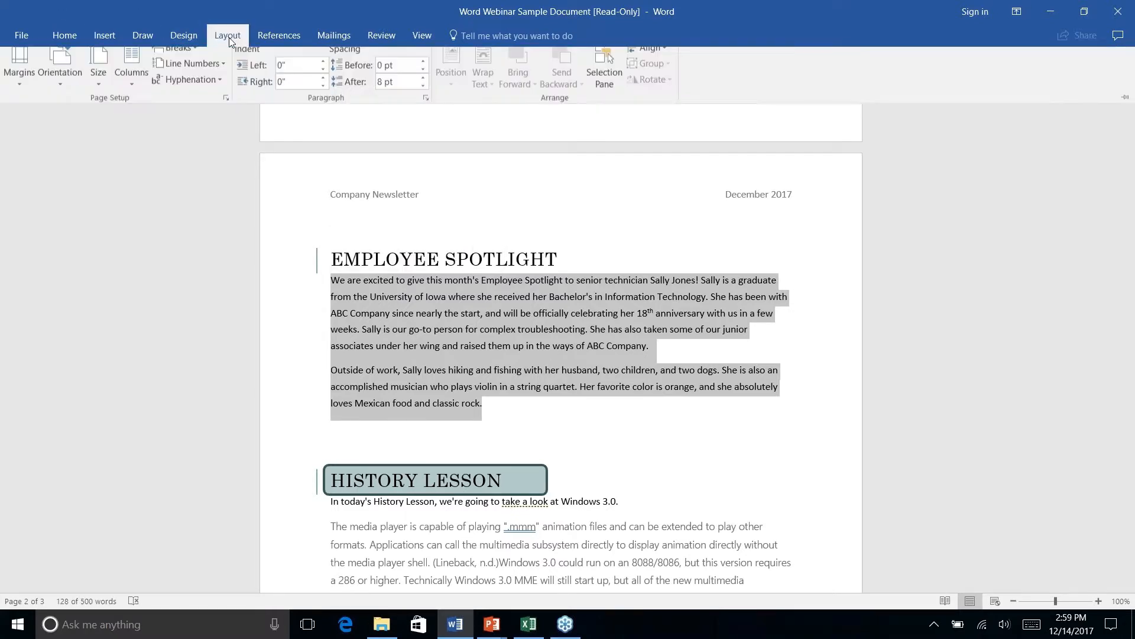
click(135, 94)
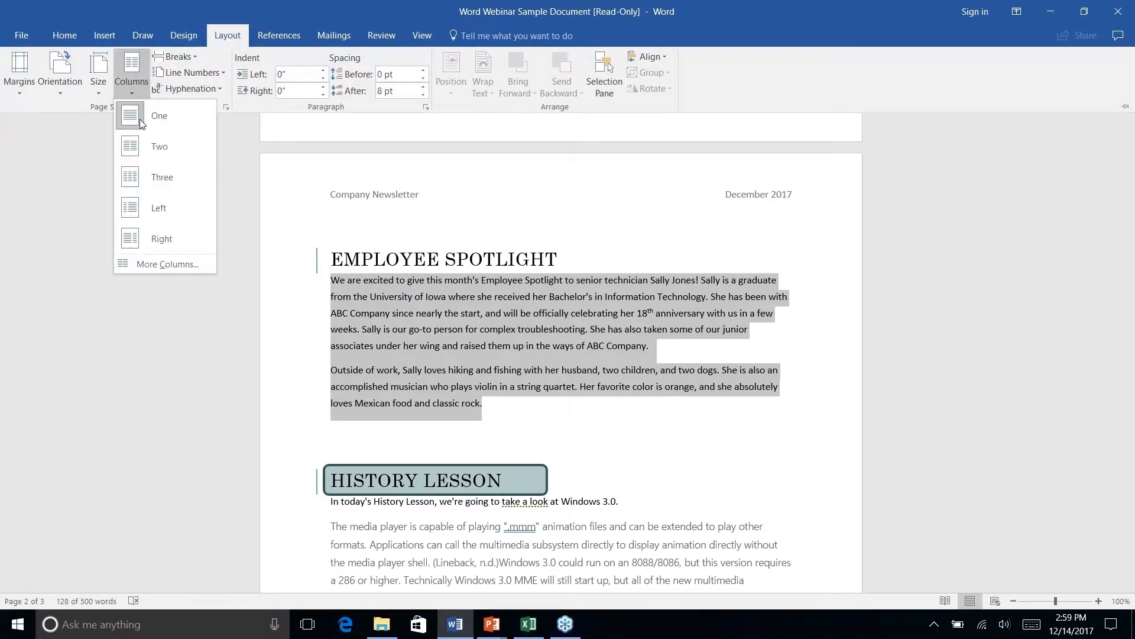
click(151, 147)
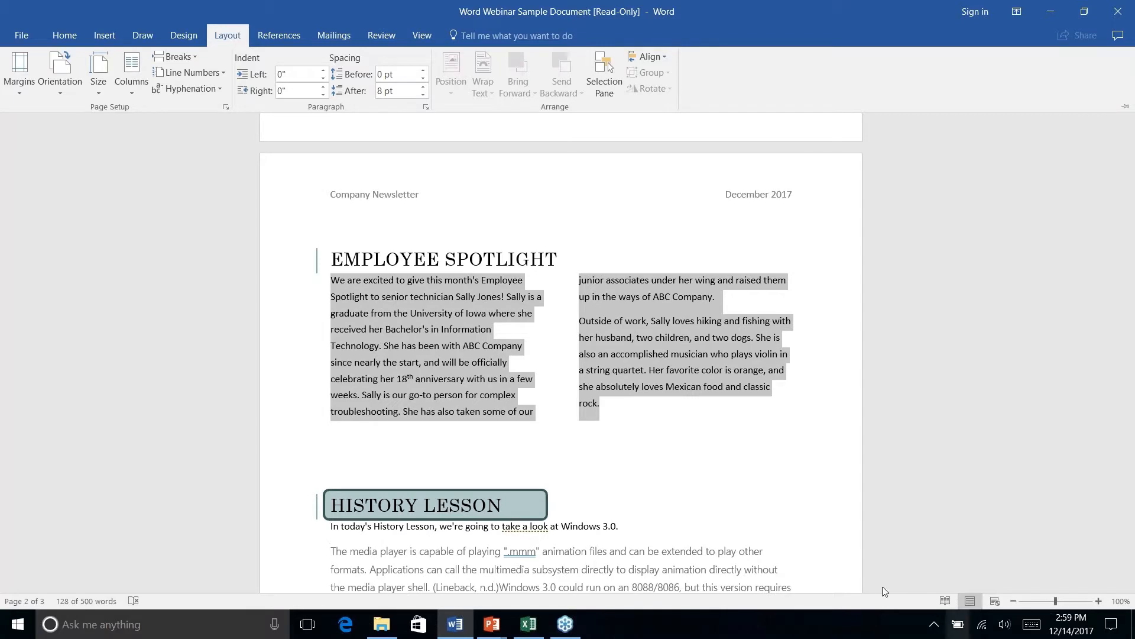
click(647, 374)
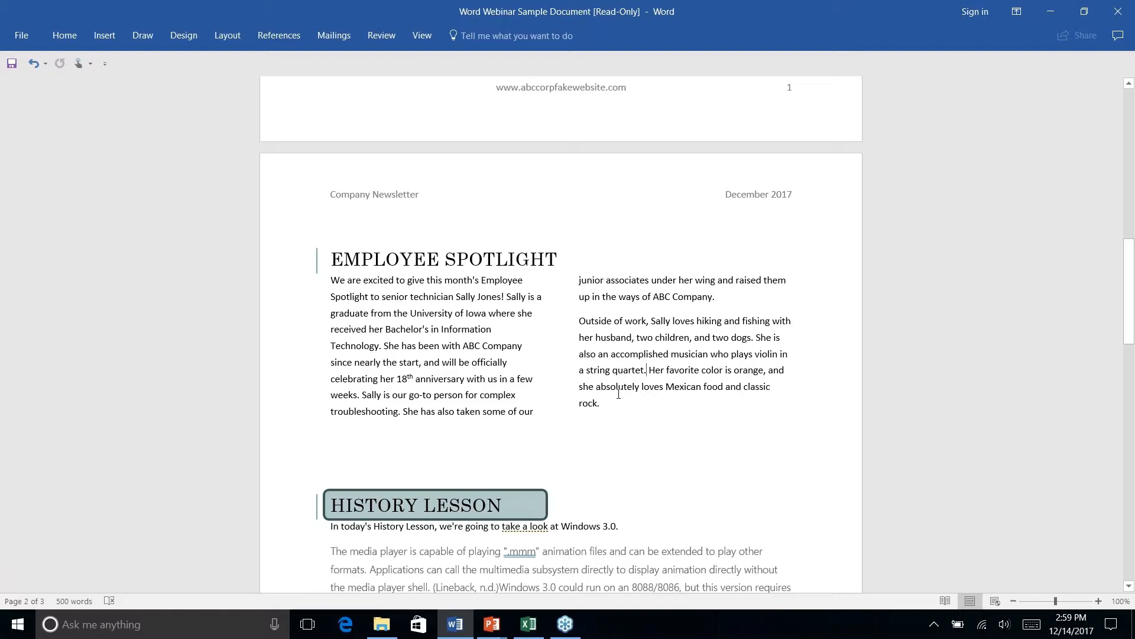
Step: Move the rounded rectangle from the page 2 footer to page 3 and center it behind the ABC Company address lines
scroll(618, 393, down, 9)
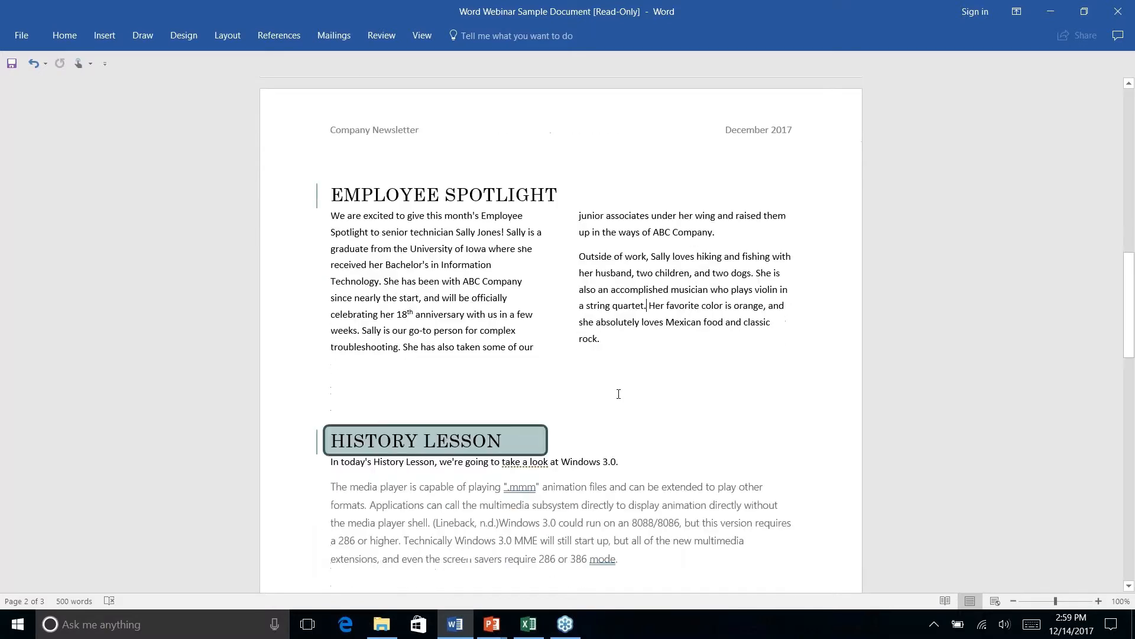
scroll(536, 392, down, 4)
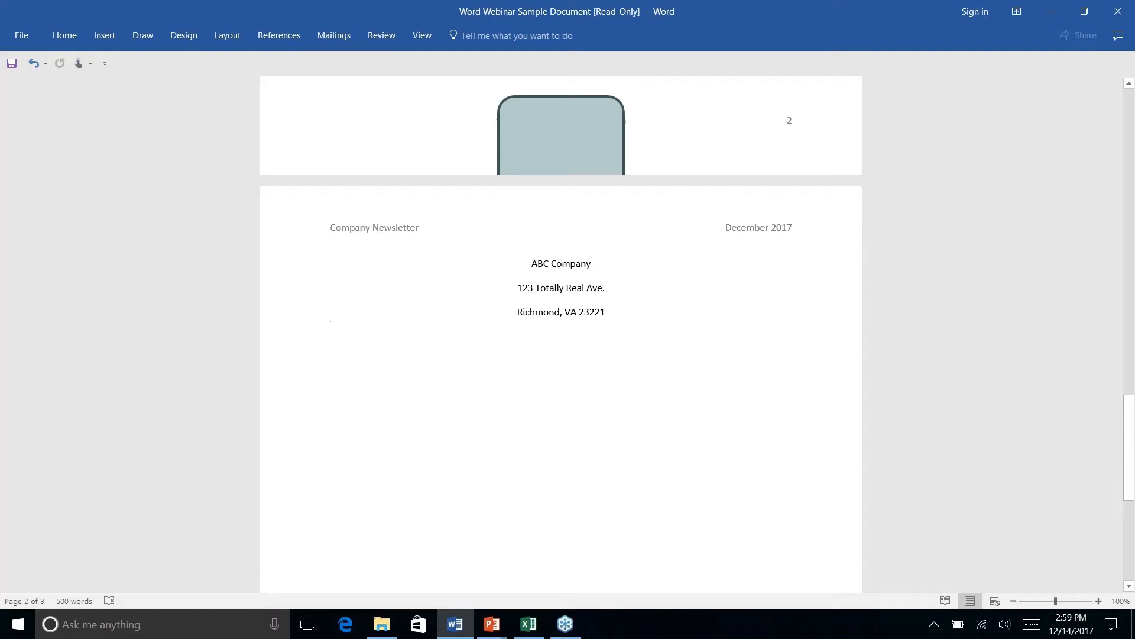
scroll(536, 392, up, 5)
click(537, 393)
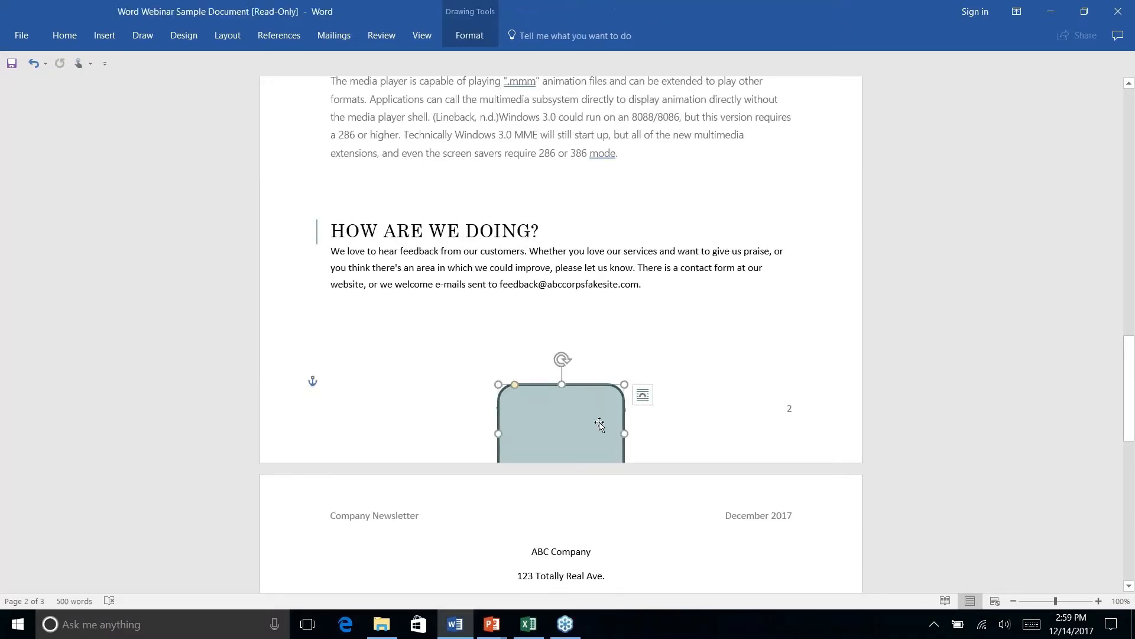
mouse_move(596, 418)
mouse_down()
mouse_move(576, 574)
mouse_move(594, 574)
mouse_up()
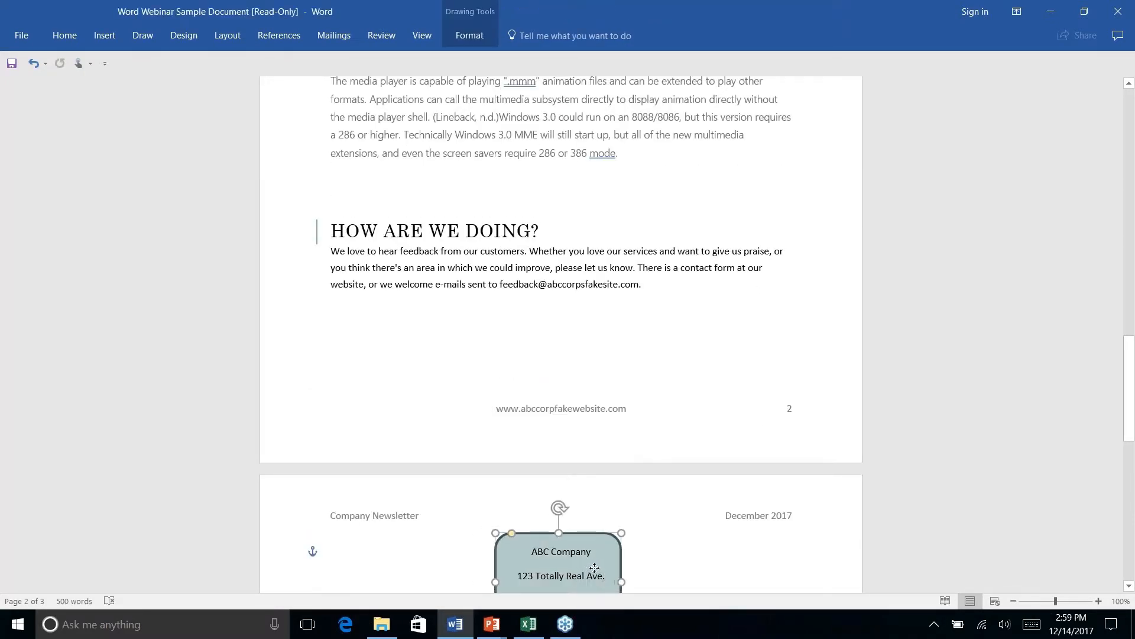
scroll(595, 568, down, 6)
scroll(611, 529, up, 8)
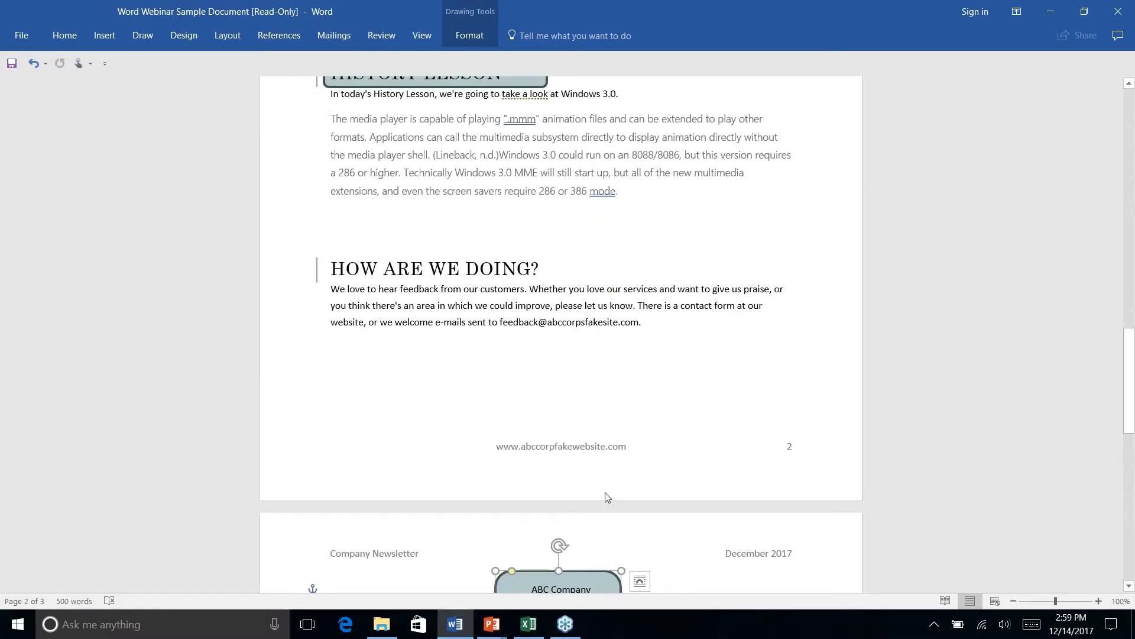
scroll(605, 496, down, 3)
click(686, 411)
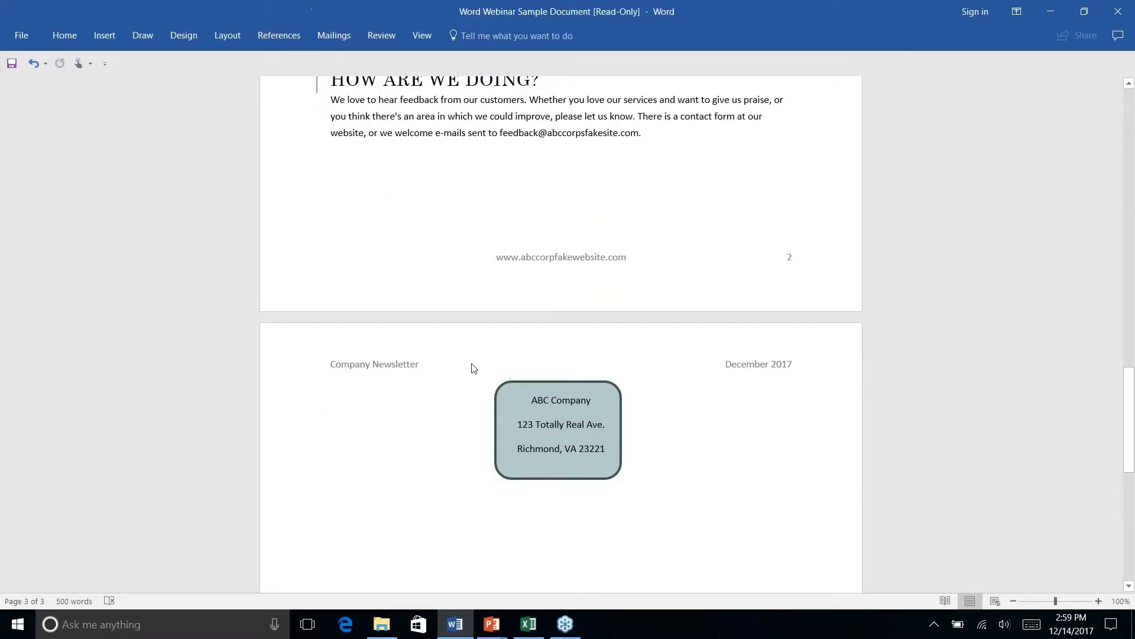
drag(609, 388, 617, 385)
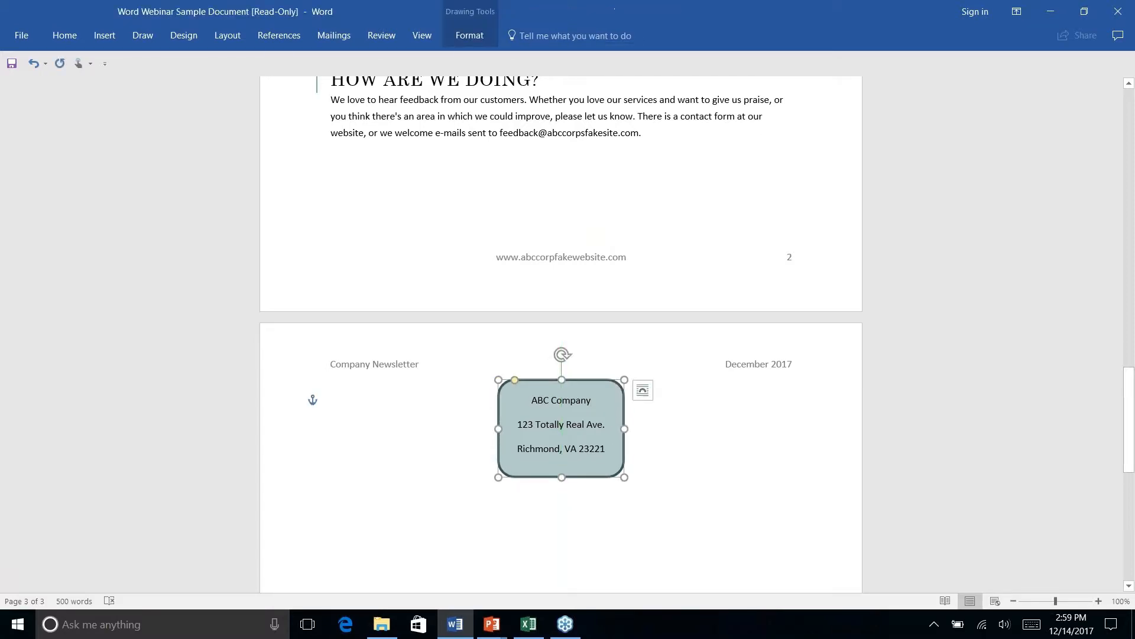
click(495, 373)
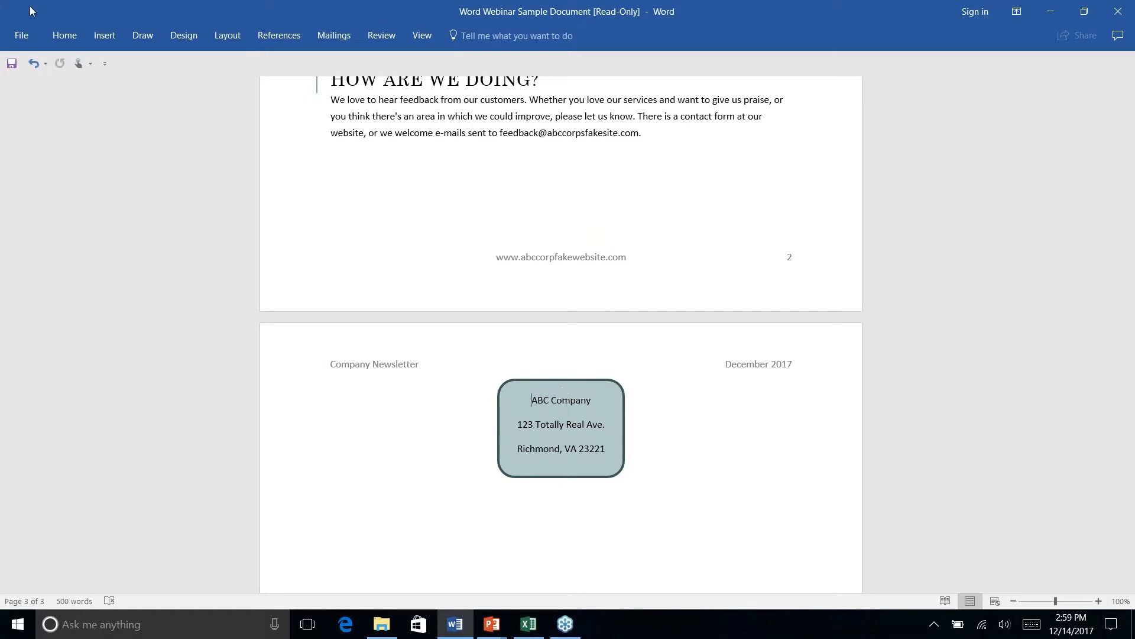
Step: Insert a page break after the feedback e-mail sentence at the end of the How Are We Doing? section
click(664, 140)
click(104, 35)
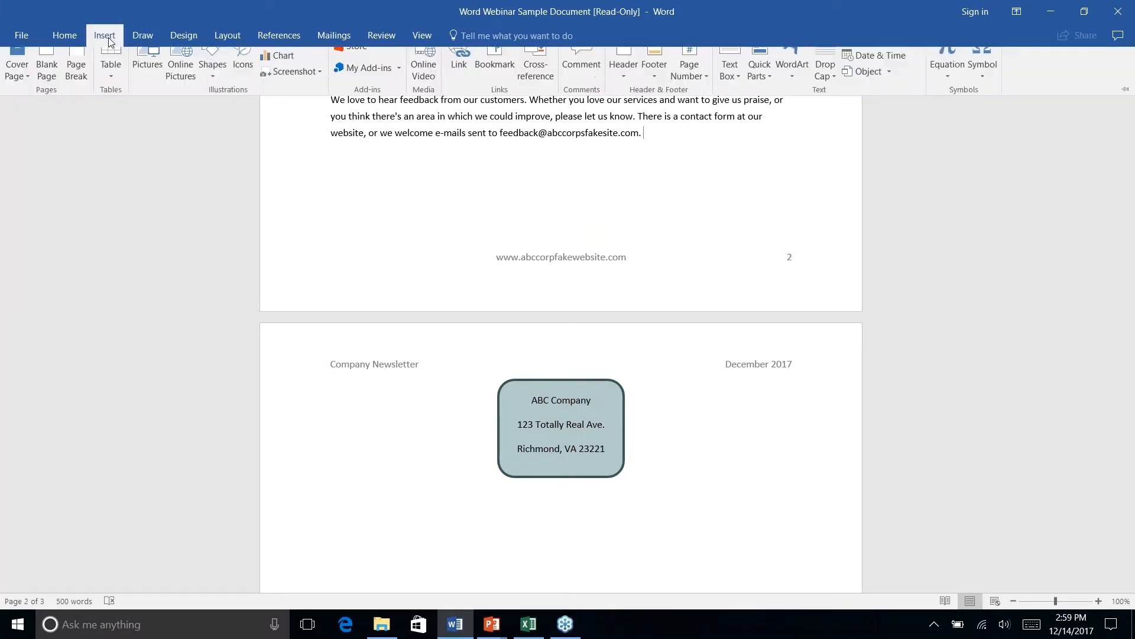
click(235, 37)
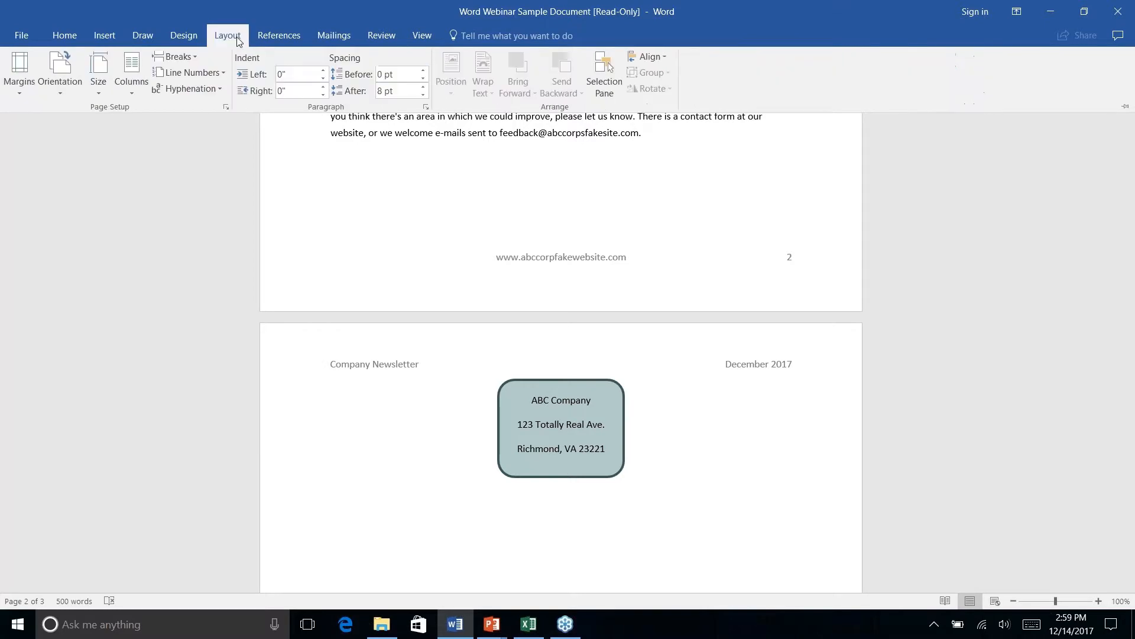
click(196, 58)
click(215, 111)
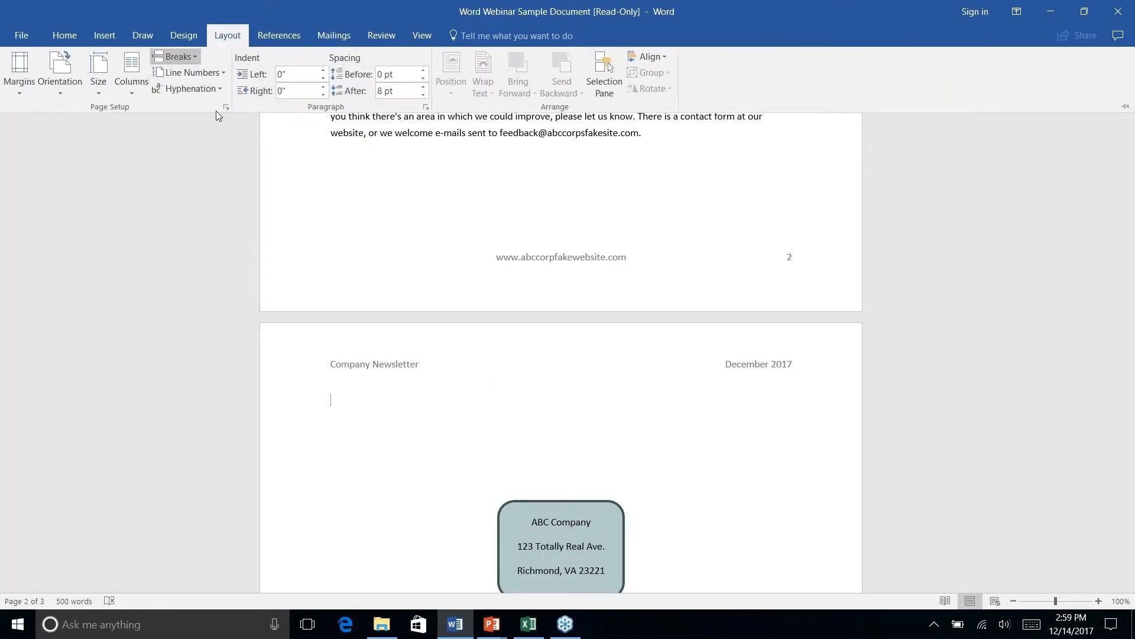
scroll(697, 441, up, 3)
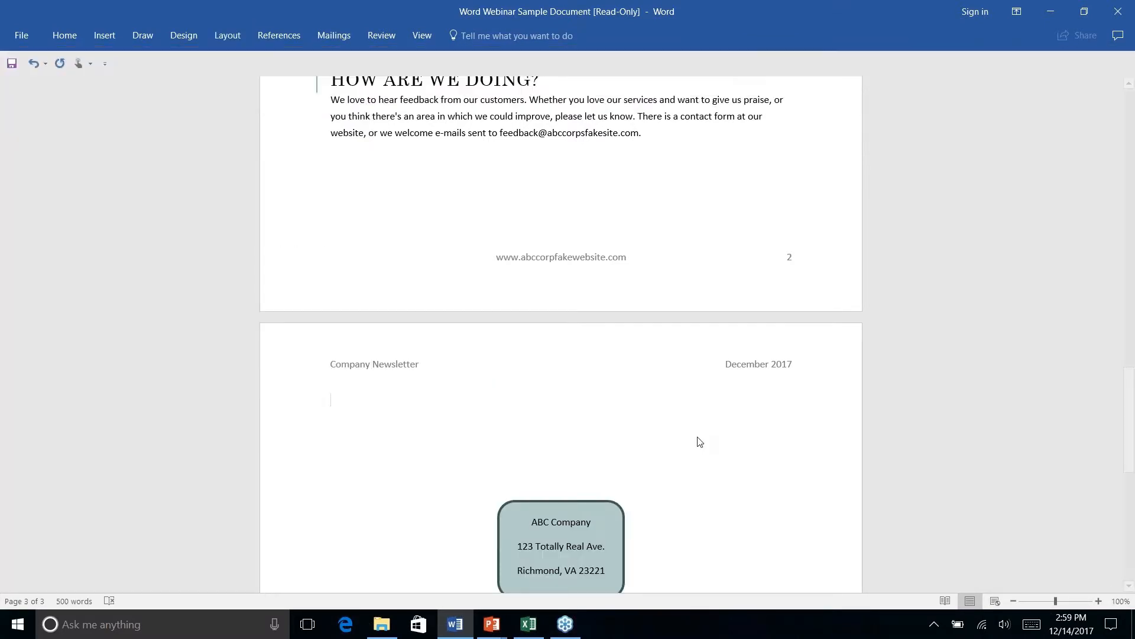
scroll(561, 334, up, 3)
scroll(561, 334, down, 15)
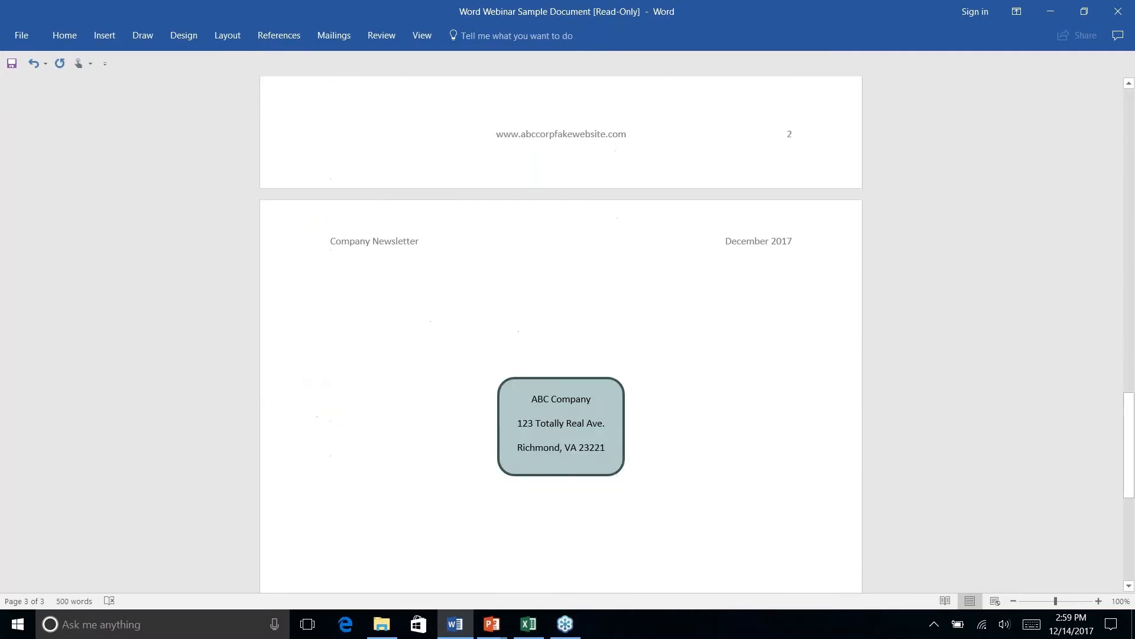
scroll(561, 334, up, 8)
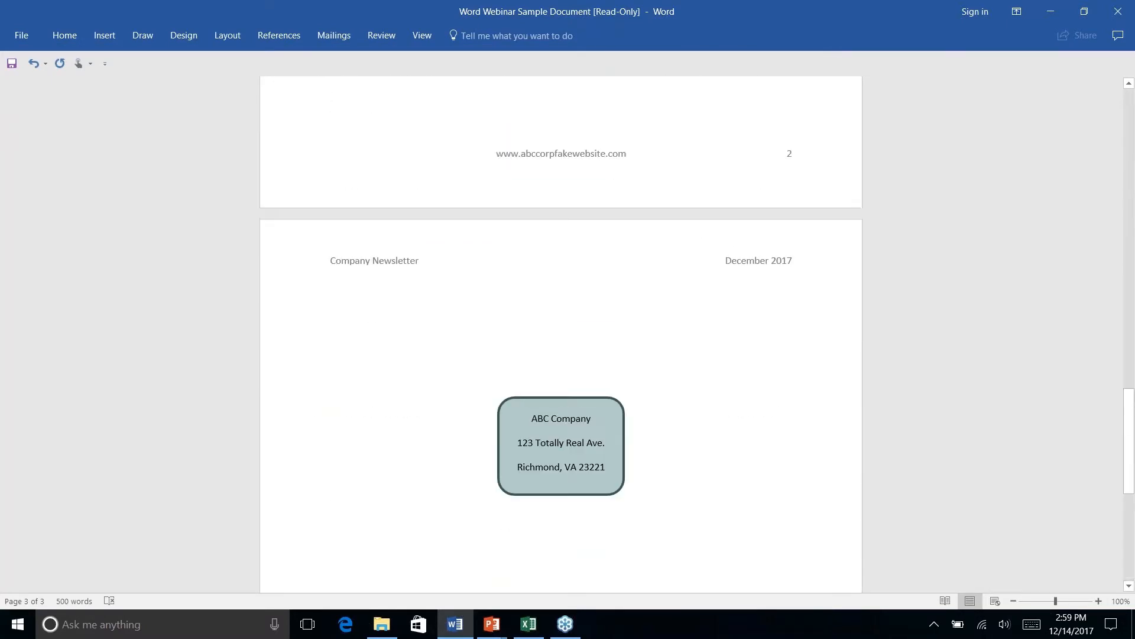
Step: Try a "Name:" label with an underscore blank atop page 3, insert "M Name" within the blank, and remove that test text
scroll(561, 334, up, 15)
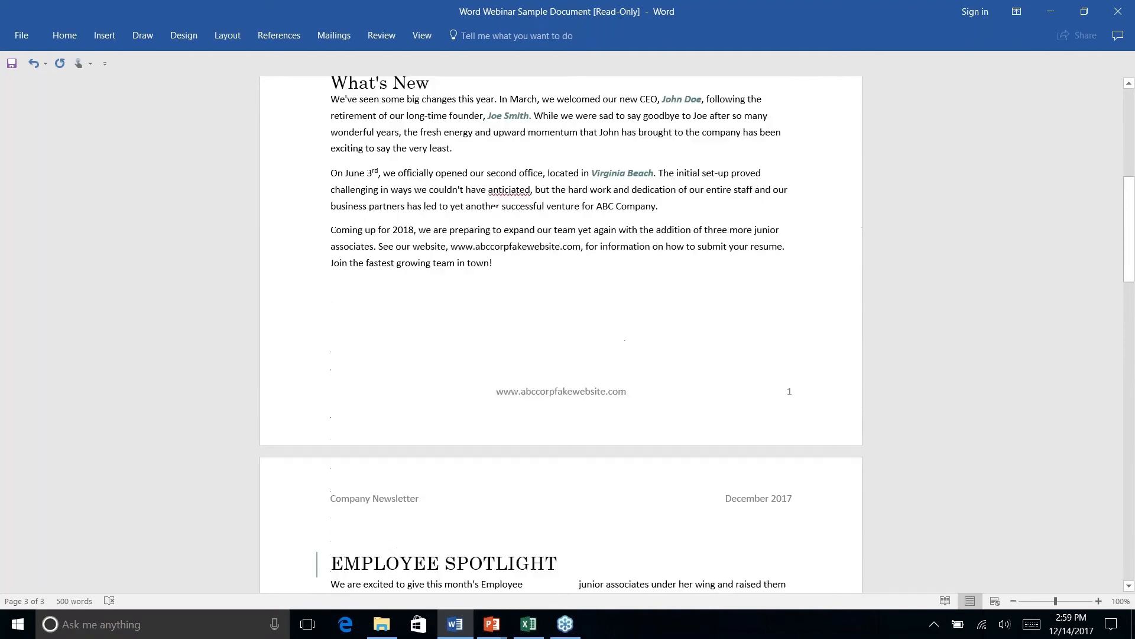
scroll(561, 334, up, 5)
scroll(561, 334, down, 11)
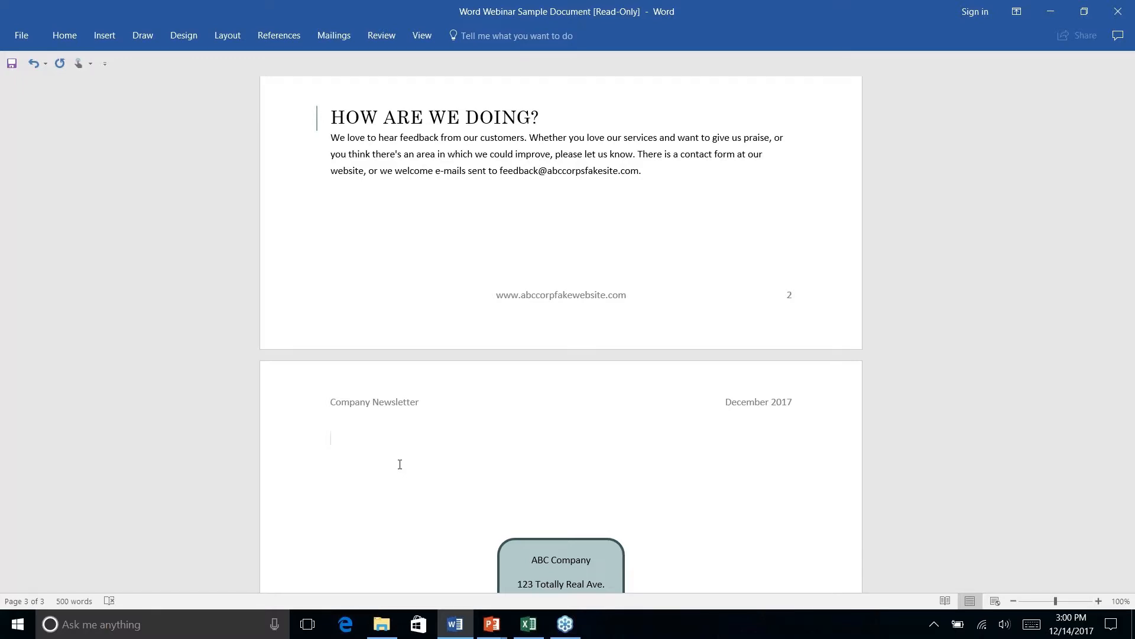
text(Name: ____________________)
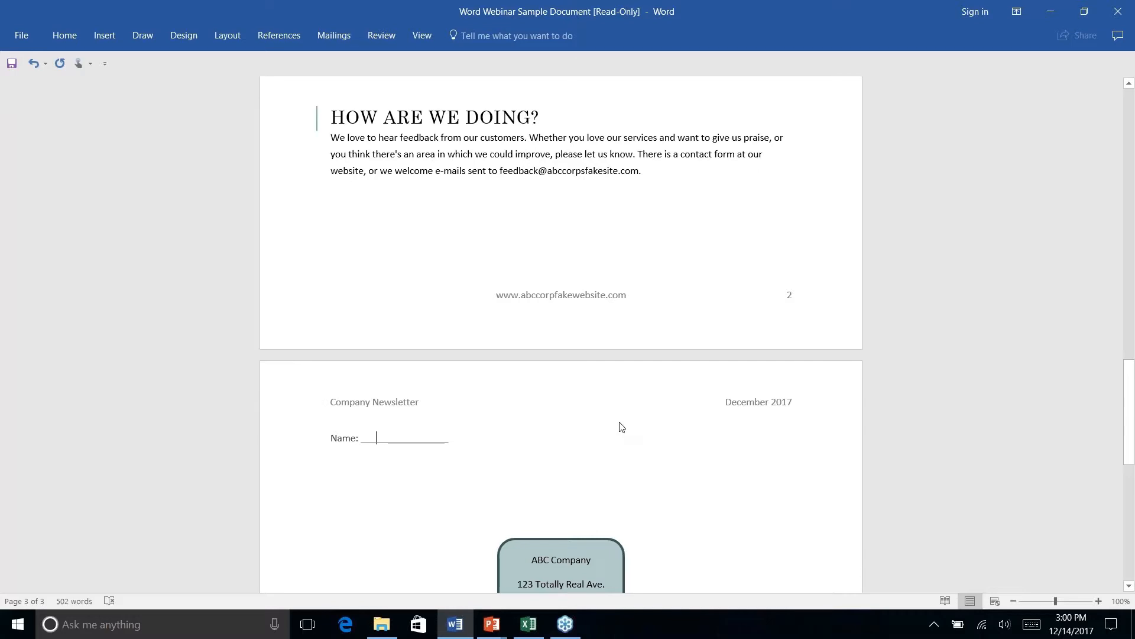
text(M Name)
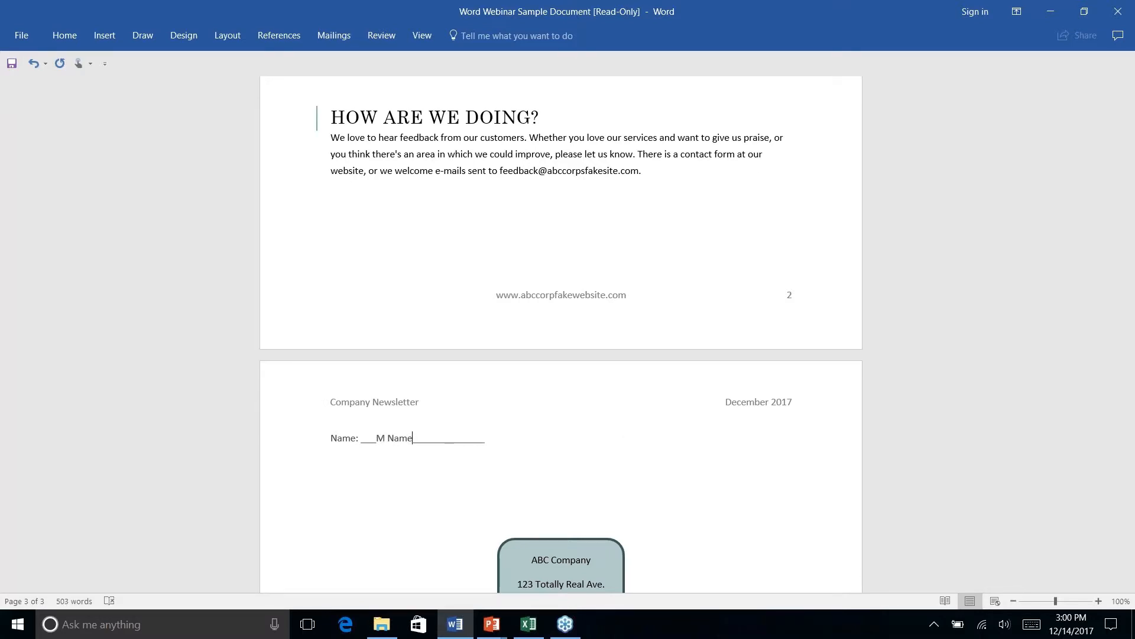
key(BackSpace)
key(BackSpace)
key(BackSpace)
key(BackSpace)
key(BackSpace)
key(BackSpace)
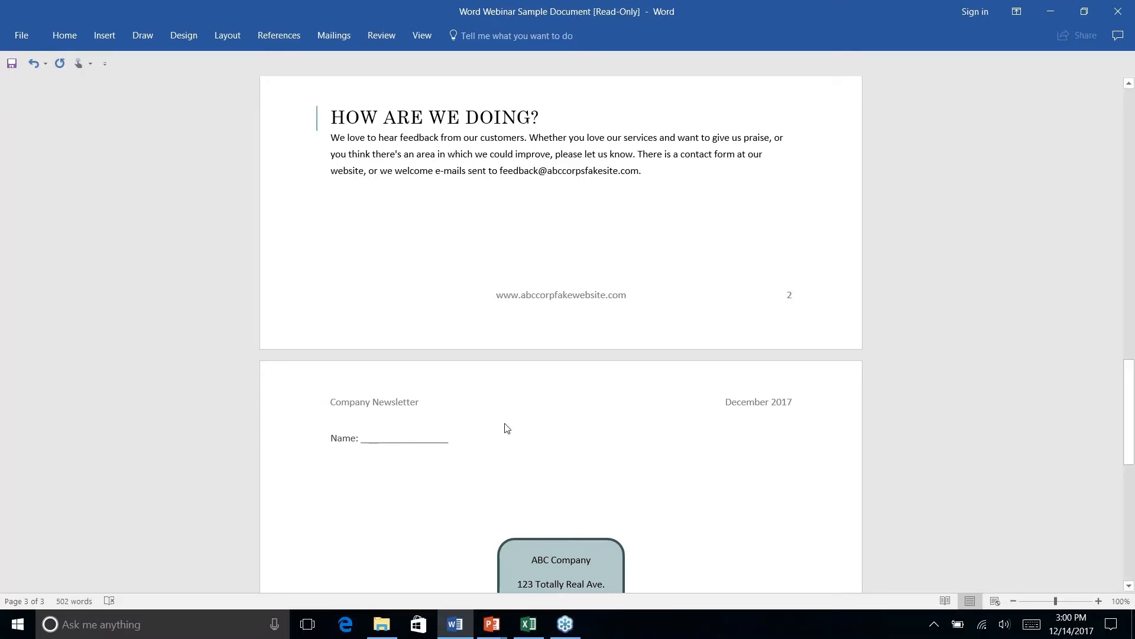
Step: Replace the underscores after "Name:" with an automatic full-width horizontal line created from three hyphens
key(BackSpace)
key(BackSpace)
key(BackSpace)
key(BackSpace)
key(BackSpace)
key(BackSpace)
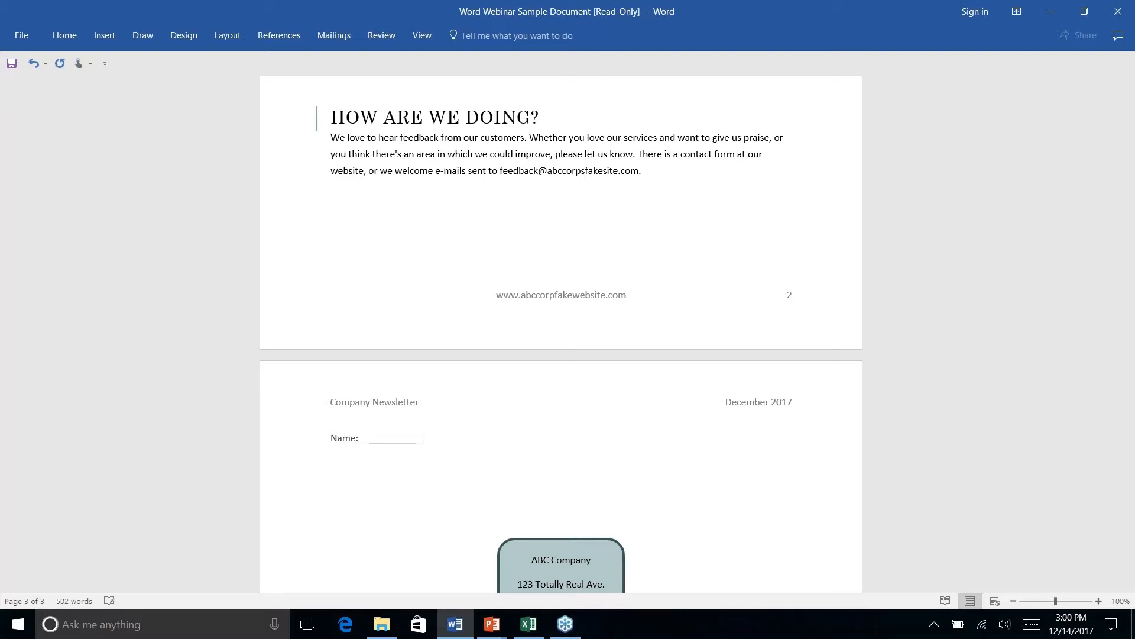
key(BackSpace)
key(BackSpace)
key(BackSpace)
key(BackSpace)
key(BackSpace)
key(BackSpace)
key(BackSpace)
key(BackSpace)
key(BackSpace)
key(BackSpace)
key(BackSpace)
key(BackSpace)
key(BackSpace)
text(---)
key(Return)
key(BackSpace)
key(BackSpace)
key(BackSpace)
key(BackSpace)
key(BackSpace)
key(Return)
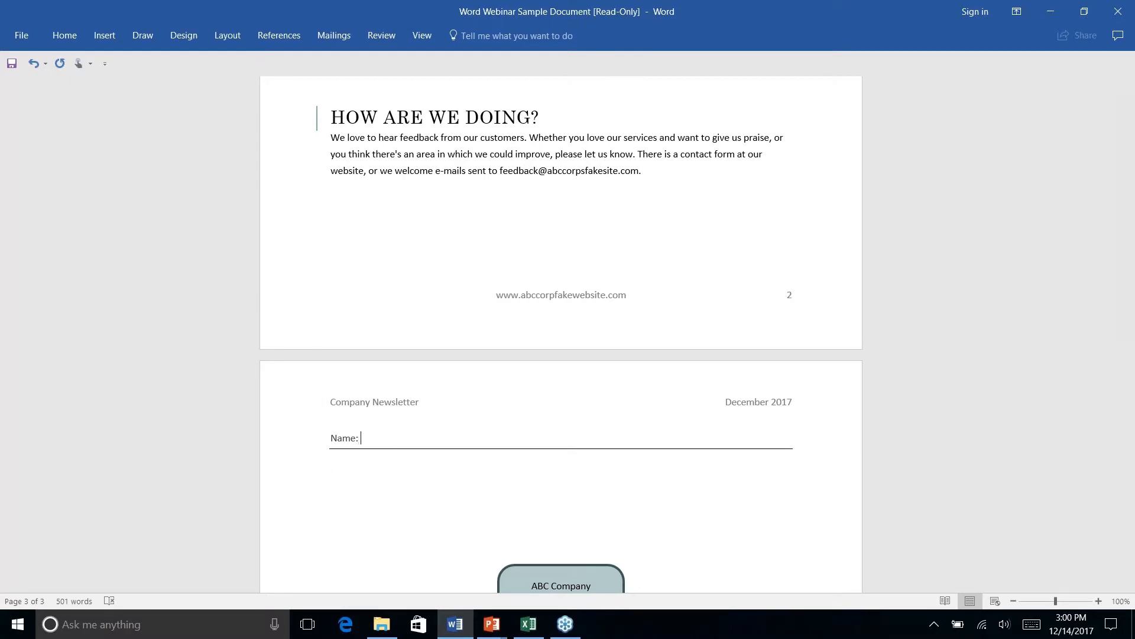
Step: Fill in "My Names" after "Name:" above the horizontal line, and delete the whole entry with its line
text(M)
key(BackSpace)
text(My Names)
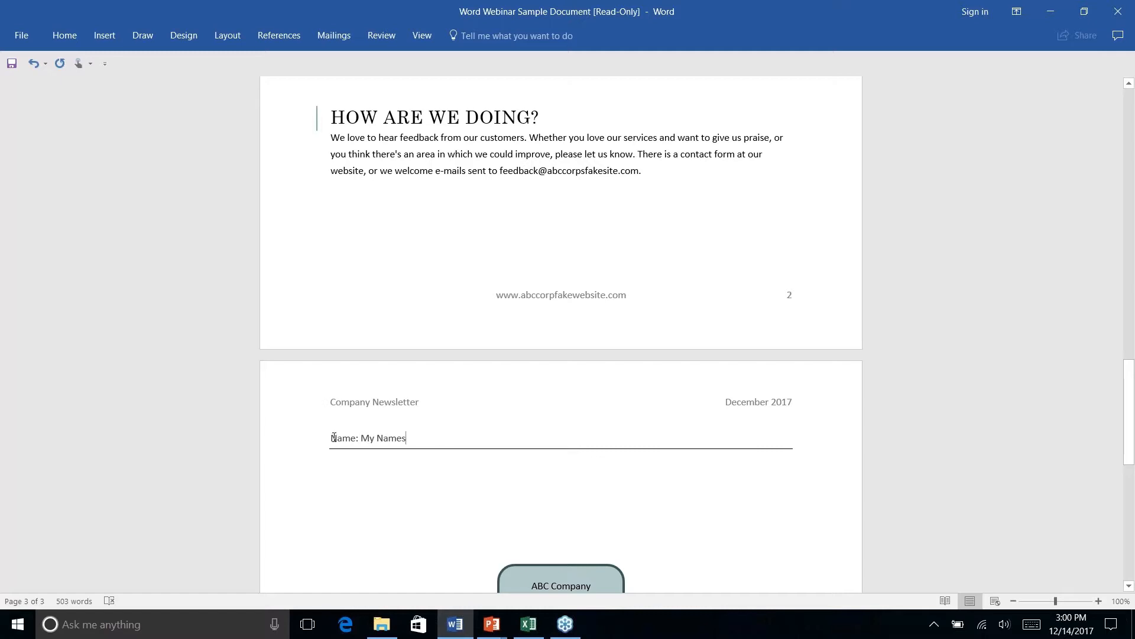
drag(333, 437, 401, 465)
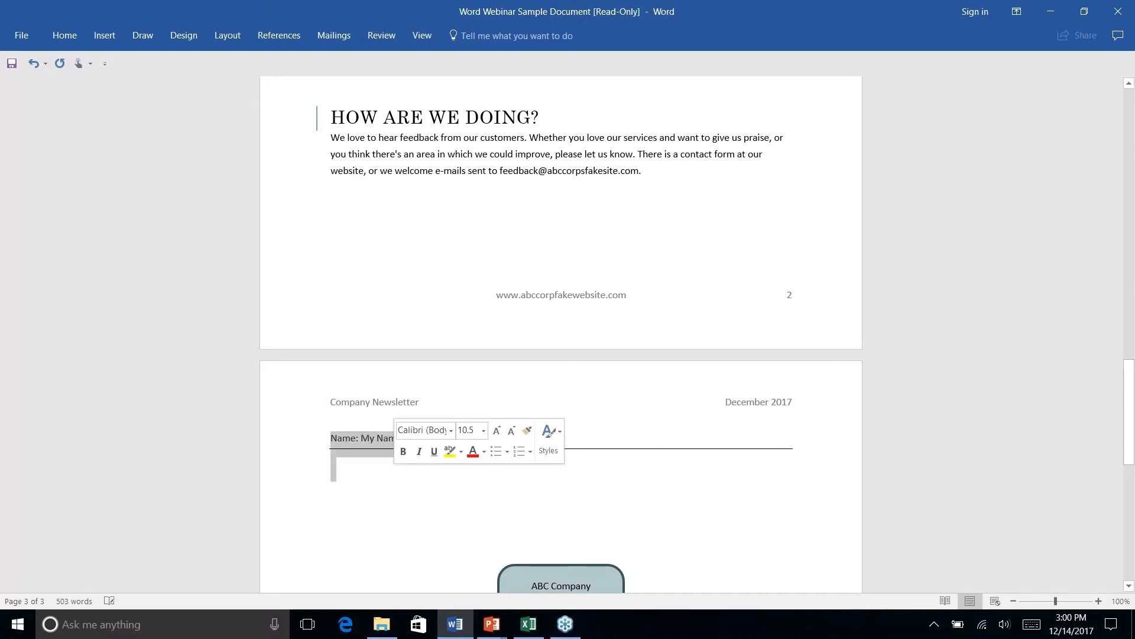
key(Delete)
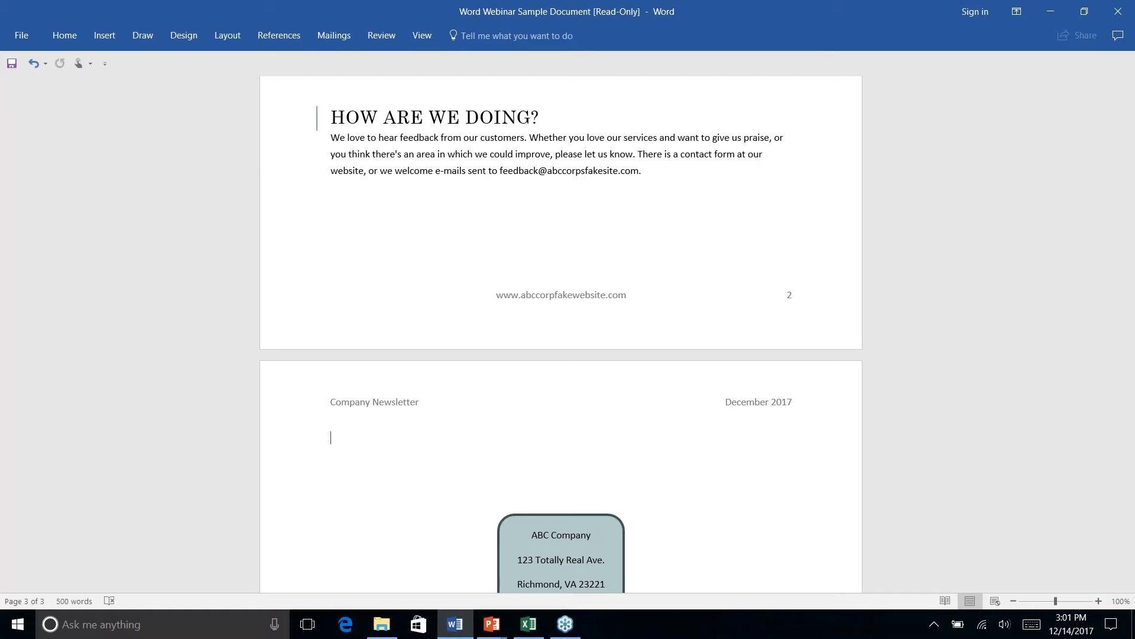
Step: Start the Step-by-Step Mail Merge Wizard with the cursor in front of the newsletter title on page 1
scroll(562, 331, up, 15)
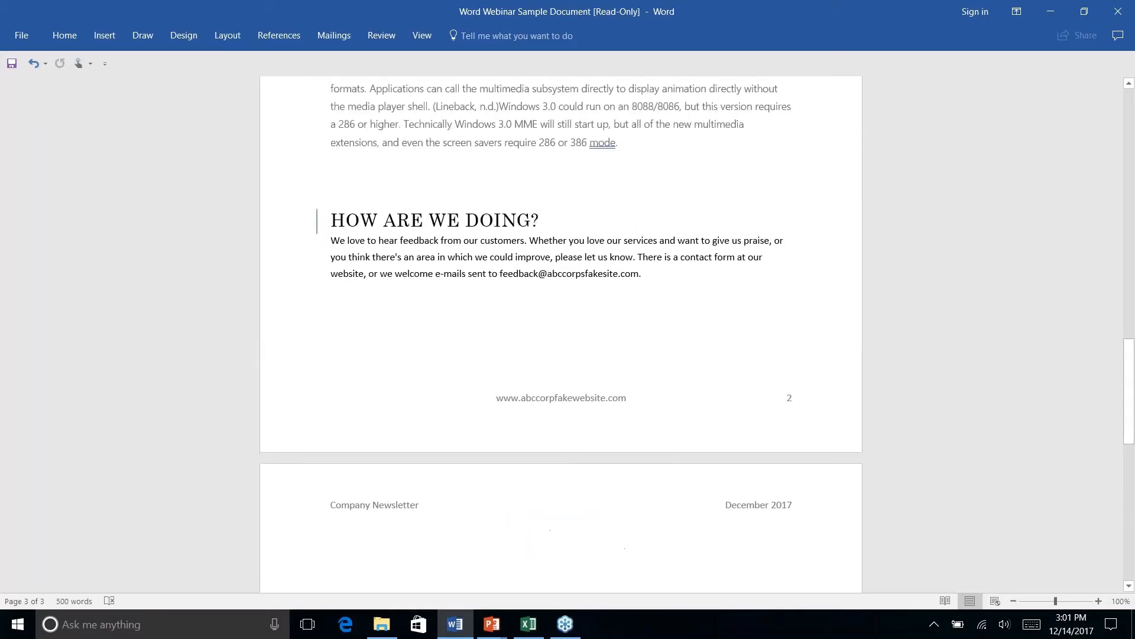
scroll(562, 331, up, 1)
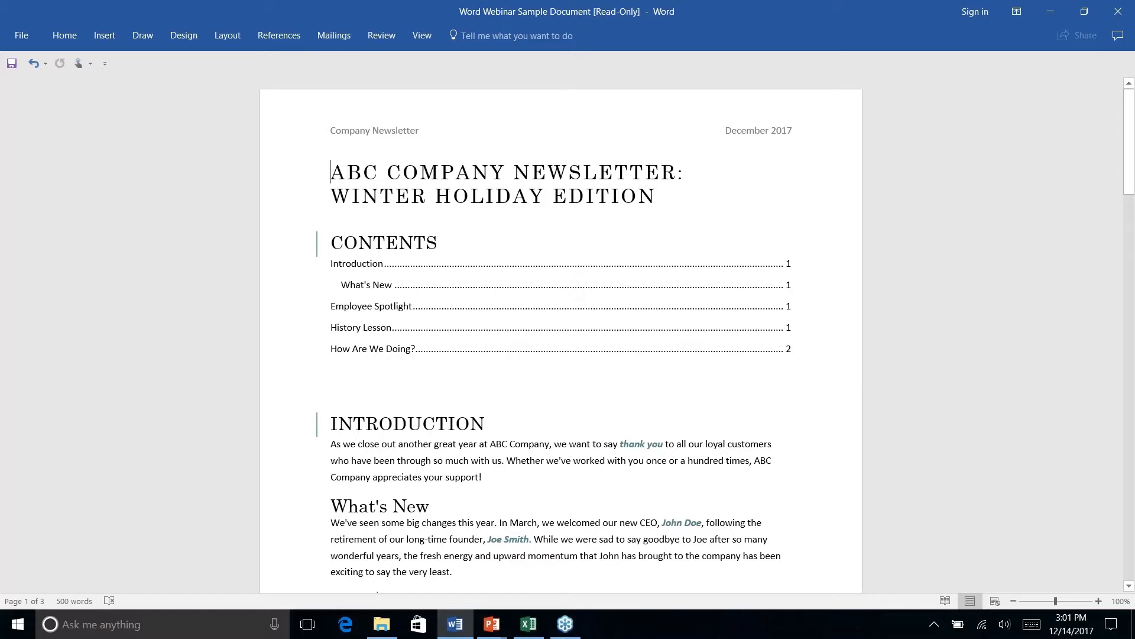
click(284, 39)
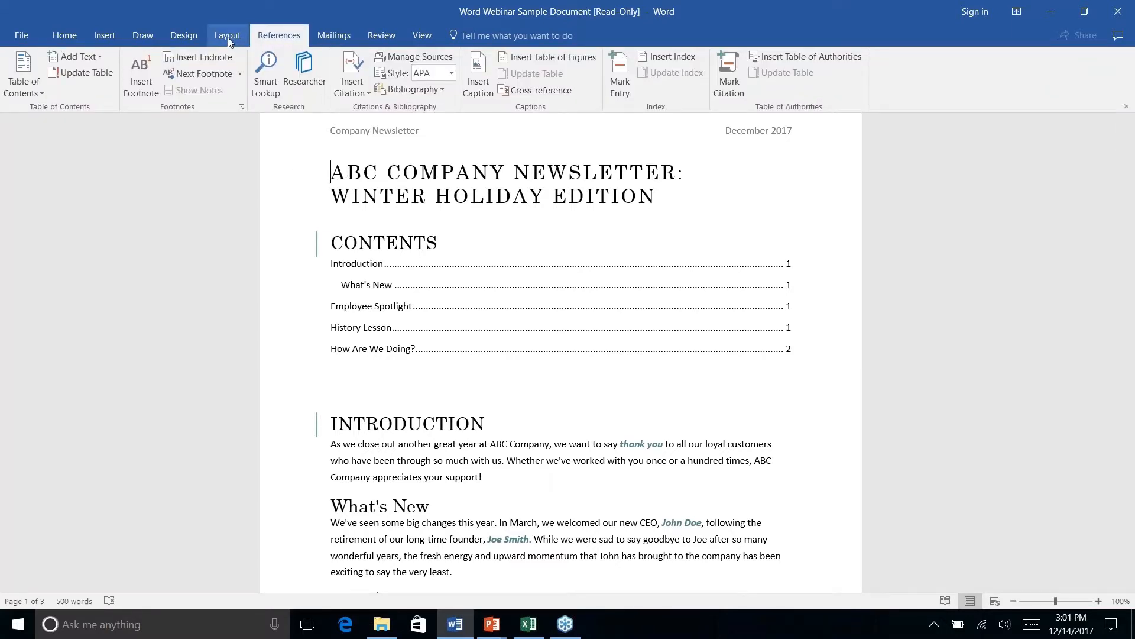
click(336, 37)
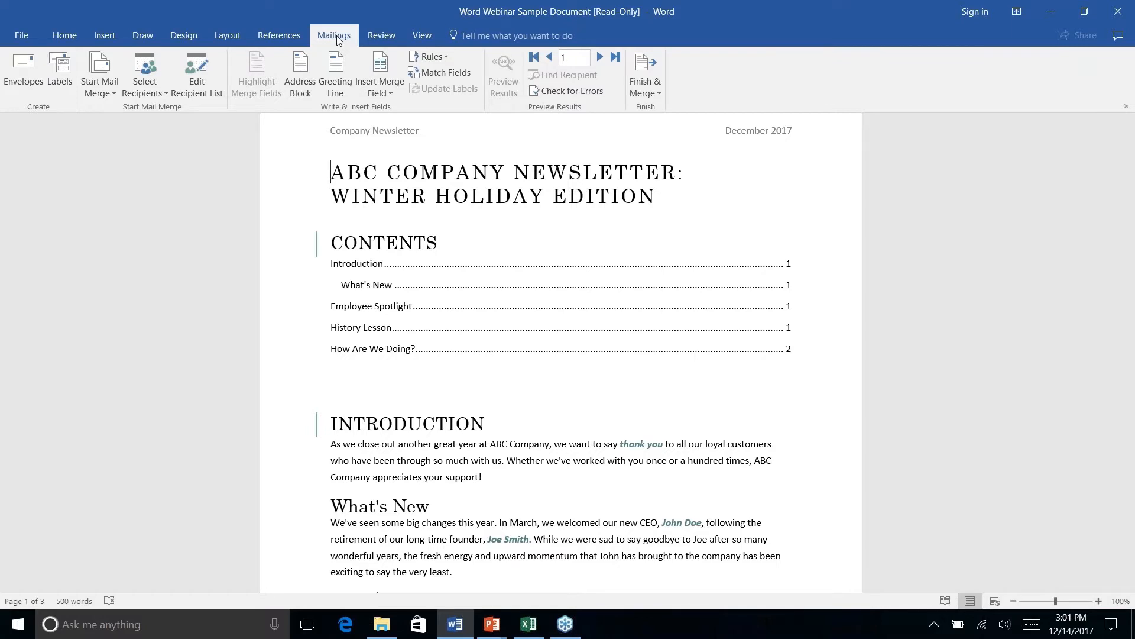
click(108, 94)
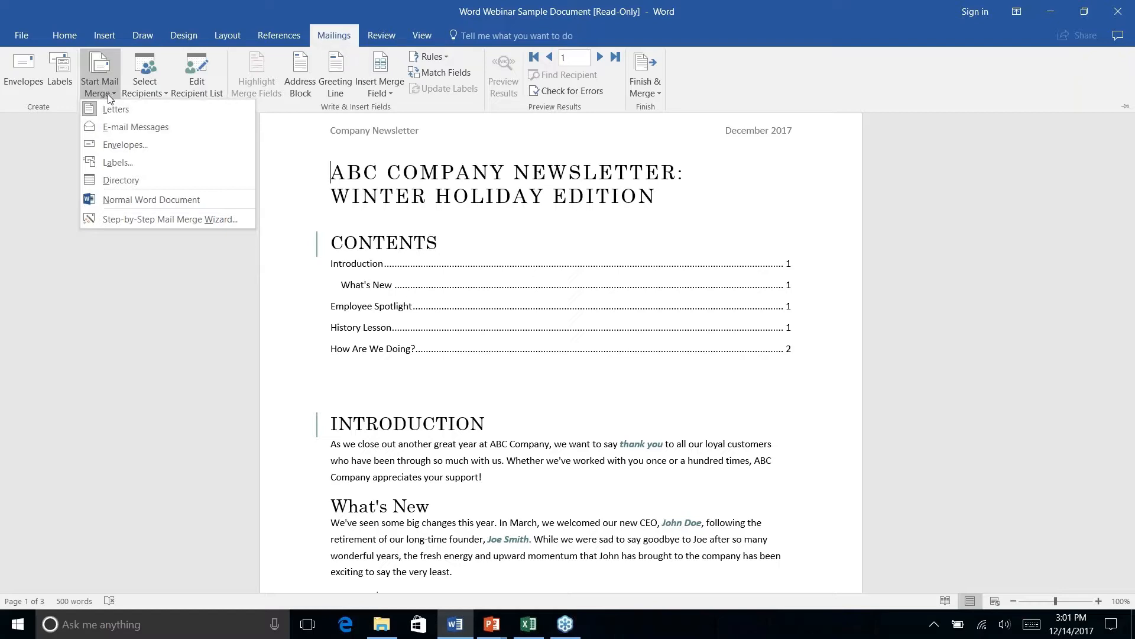
click(113, 219)
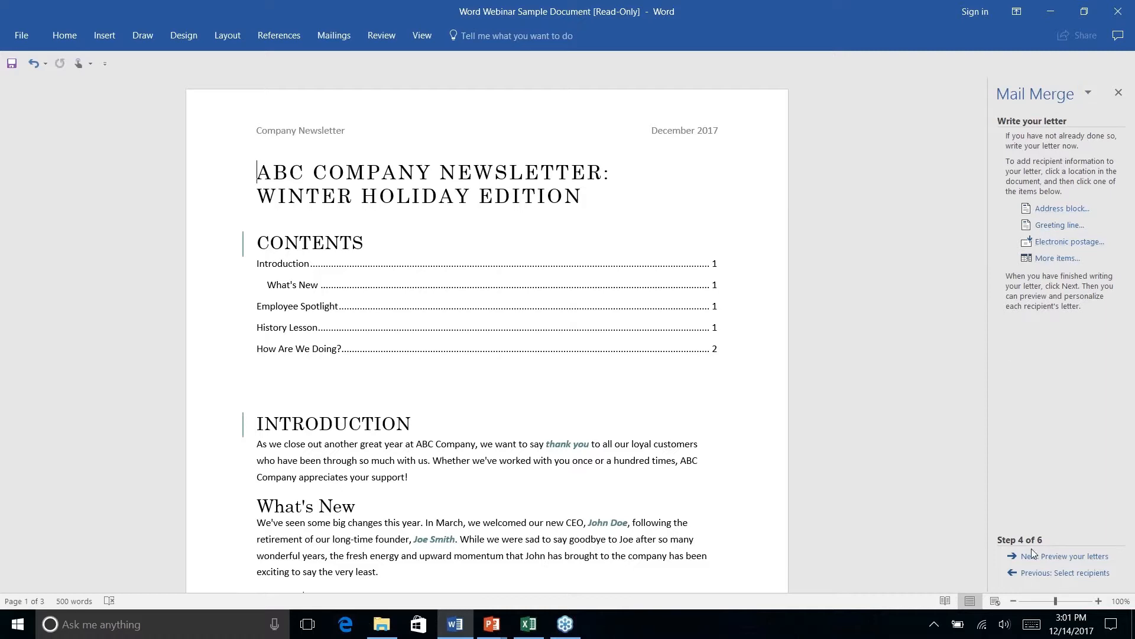
Step: Return to the wizard's first stage and accept Letters as document type and the current document as starting document
click(1045, 575)
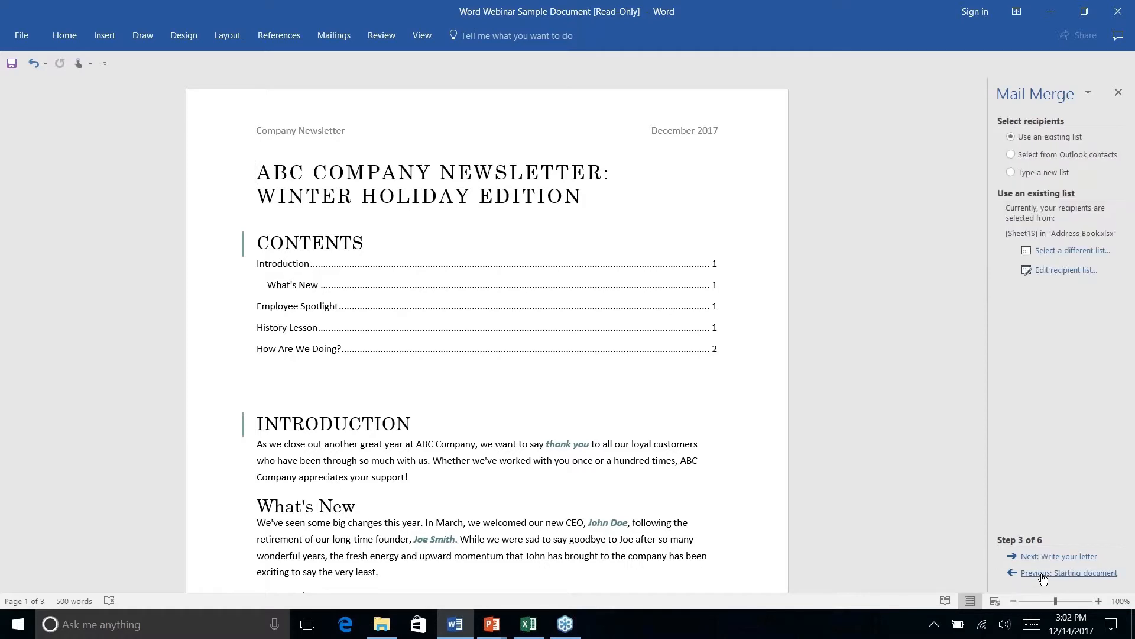
click(1045, 575)
click(1045, 575)
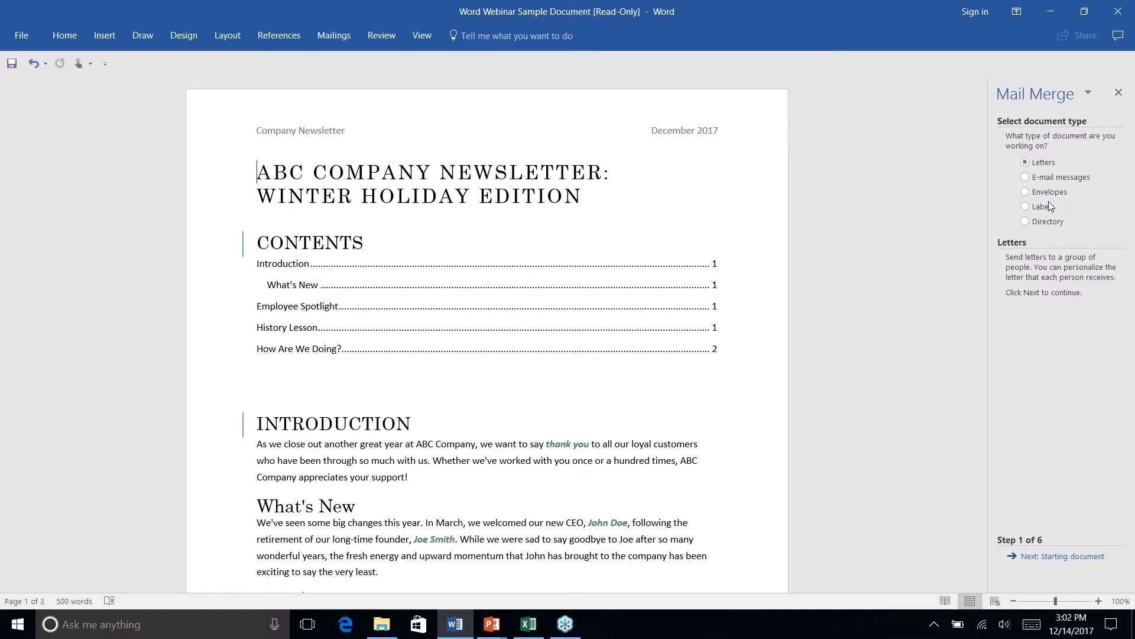
click(1063, 562)
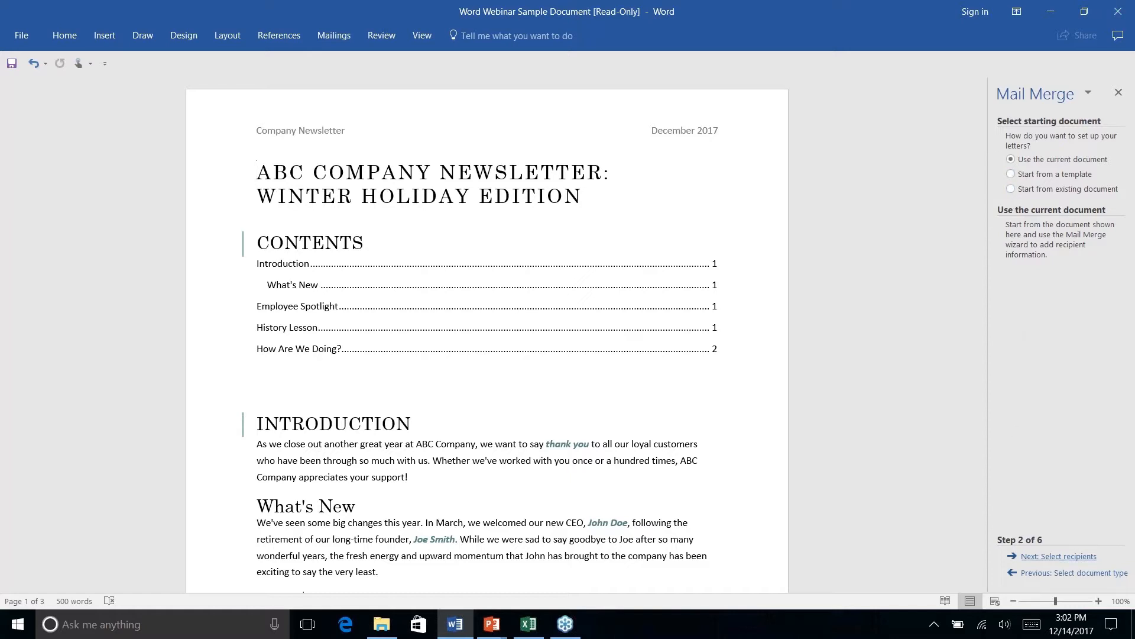
click(1066, 559)
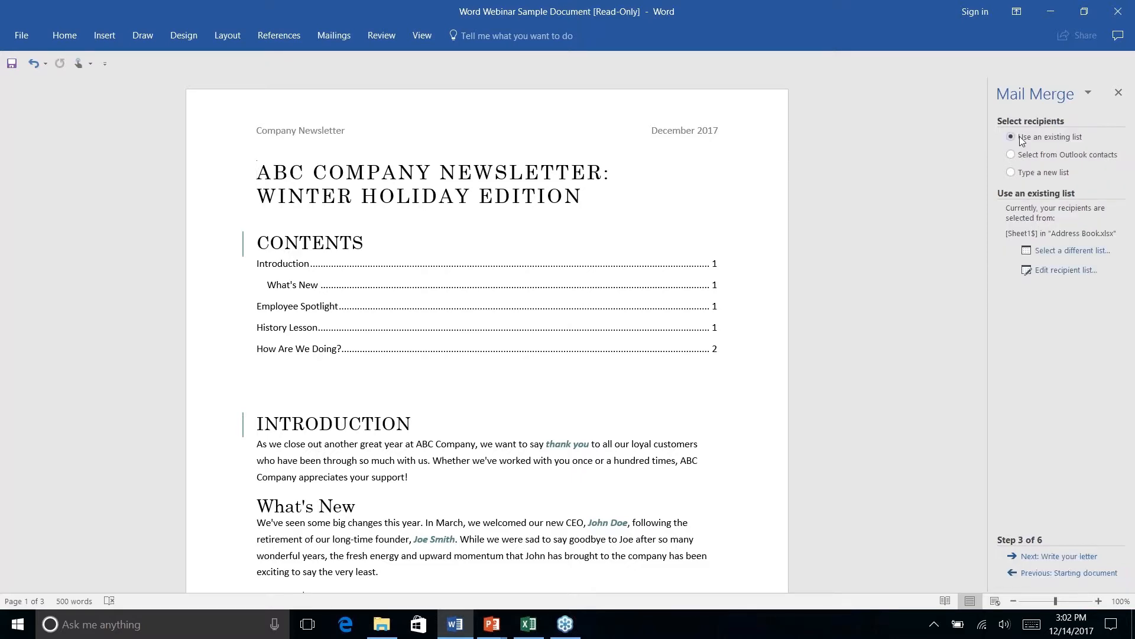
Step: Select Sheet1$ of the Address Book workbook in Documents as recipient list, with column headers in the first row and all recipients included
click(1061, 252)
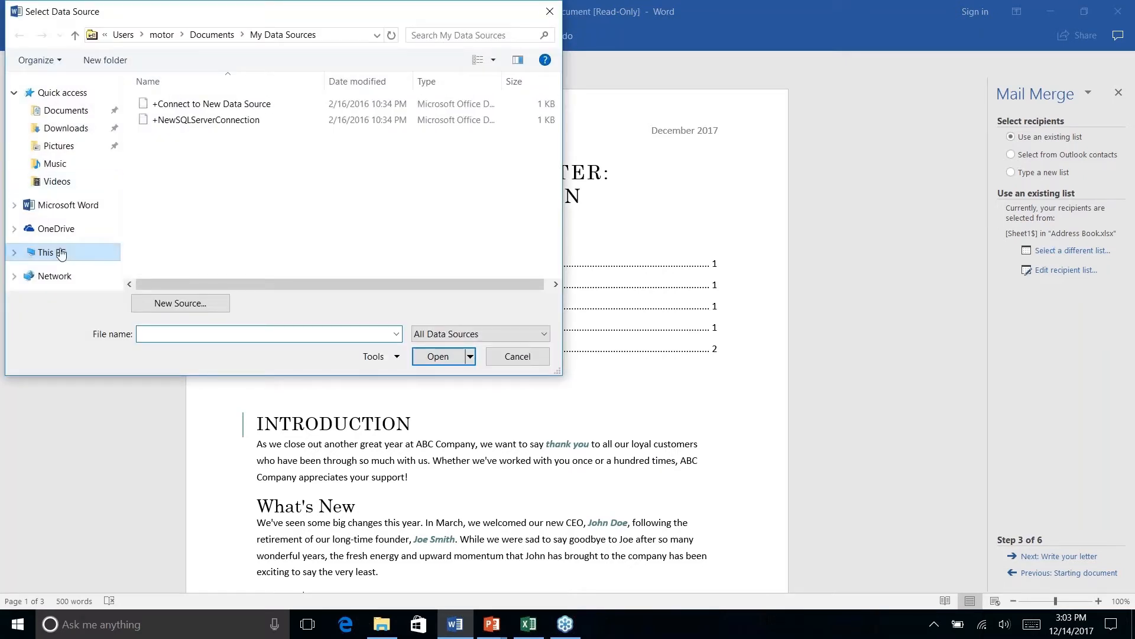
click(59, 108)
click(169, 137)
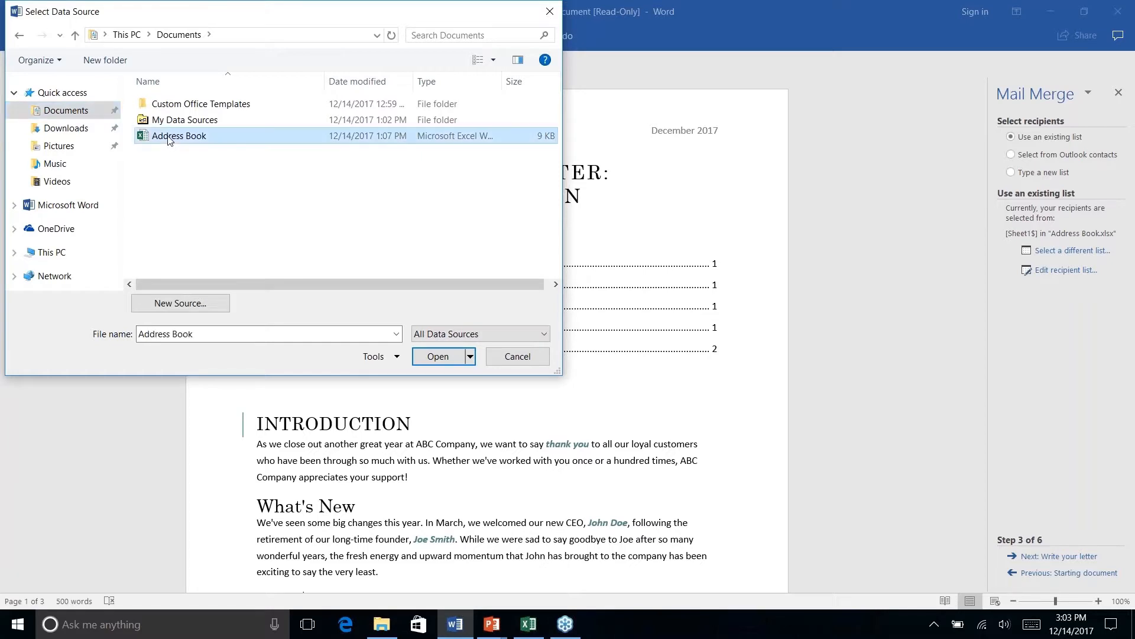
click(438, 357)
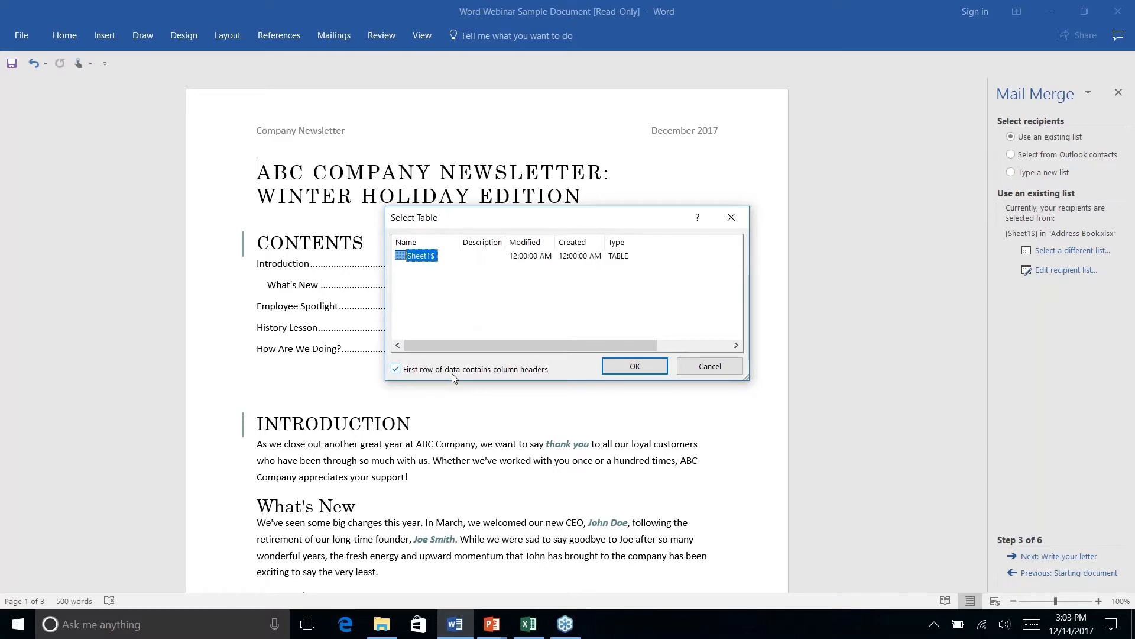
click(633, 367)
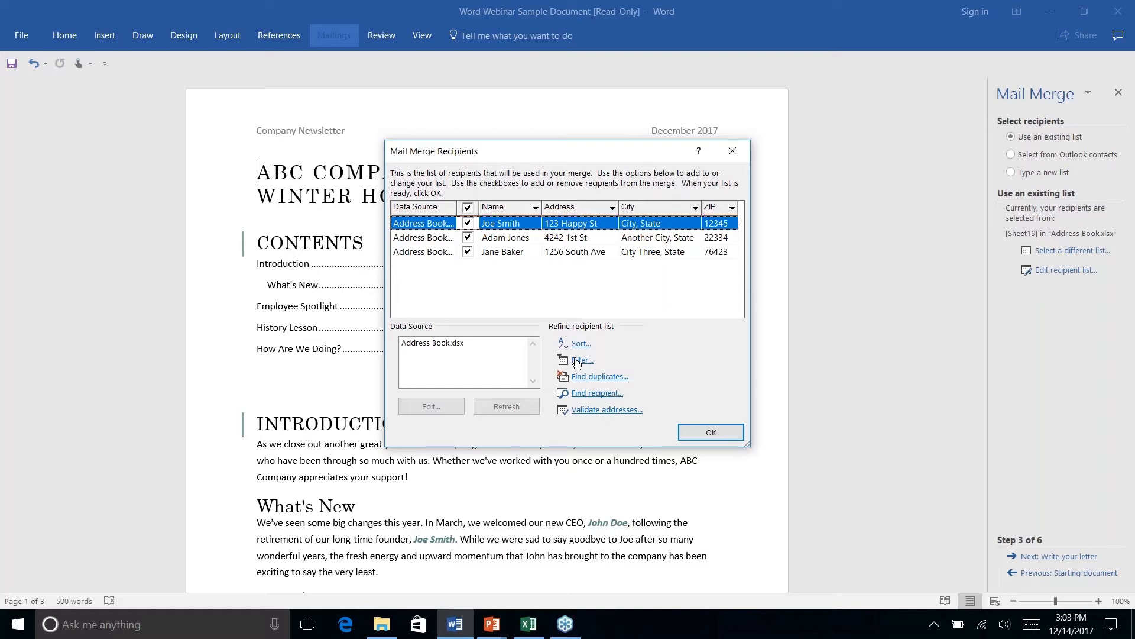
click(714, 433)
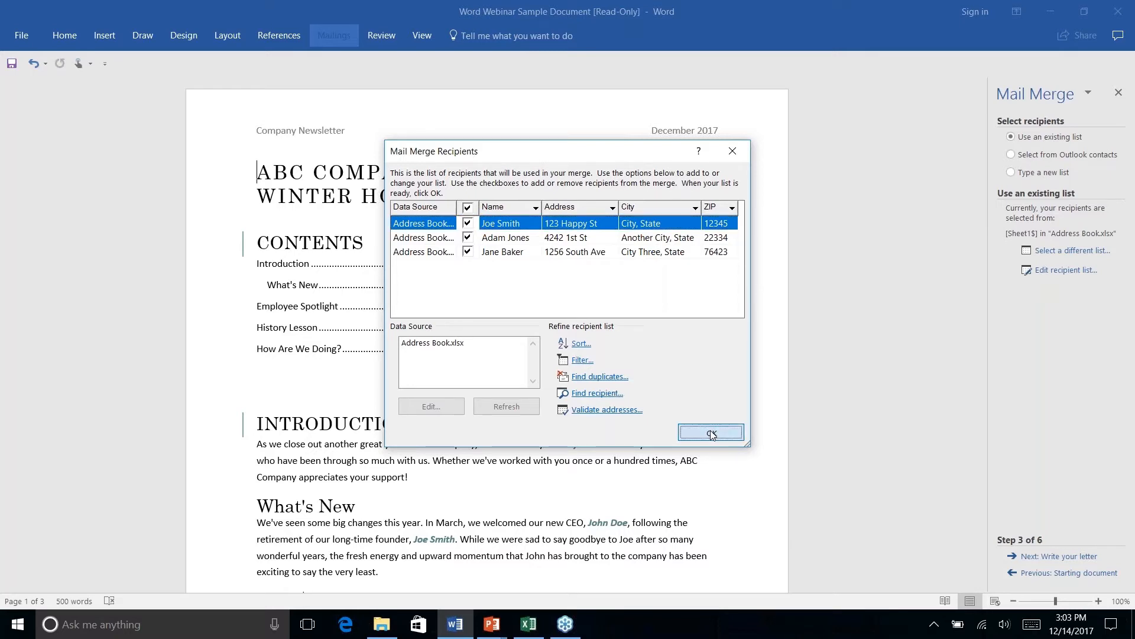
Step: Continue to writing the letter and insert an address block with name and postal address before the newsletter title
click(1049, 558)
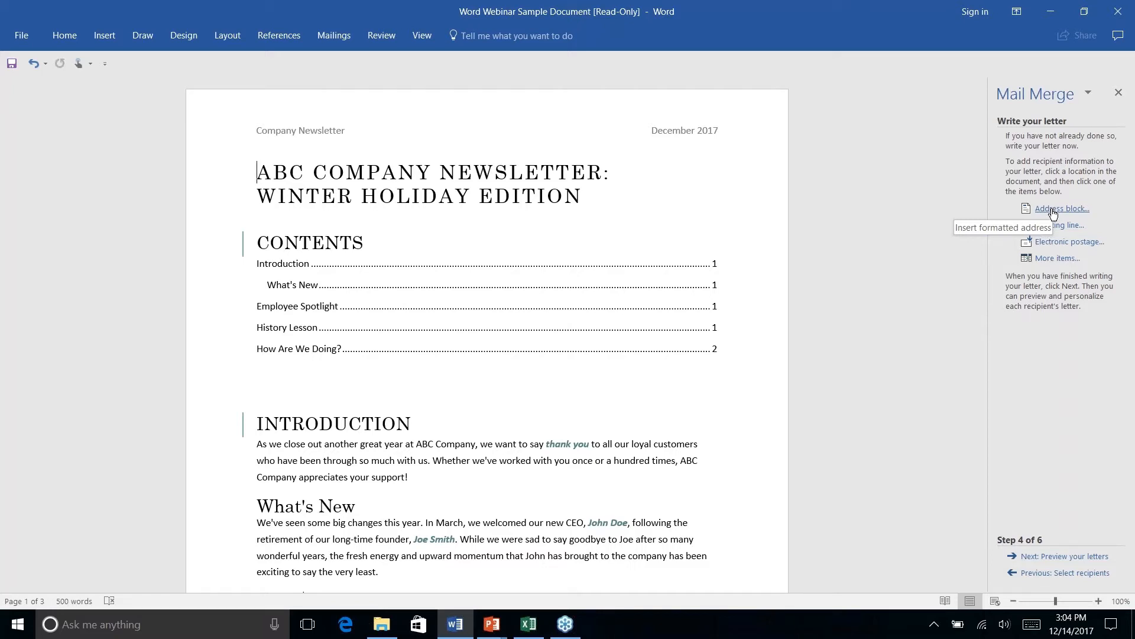
click(1054, 210)
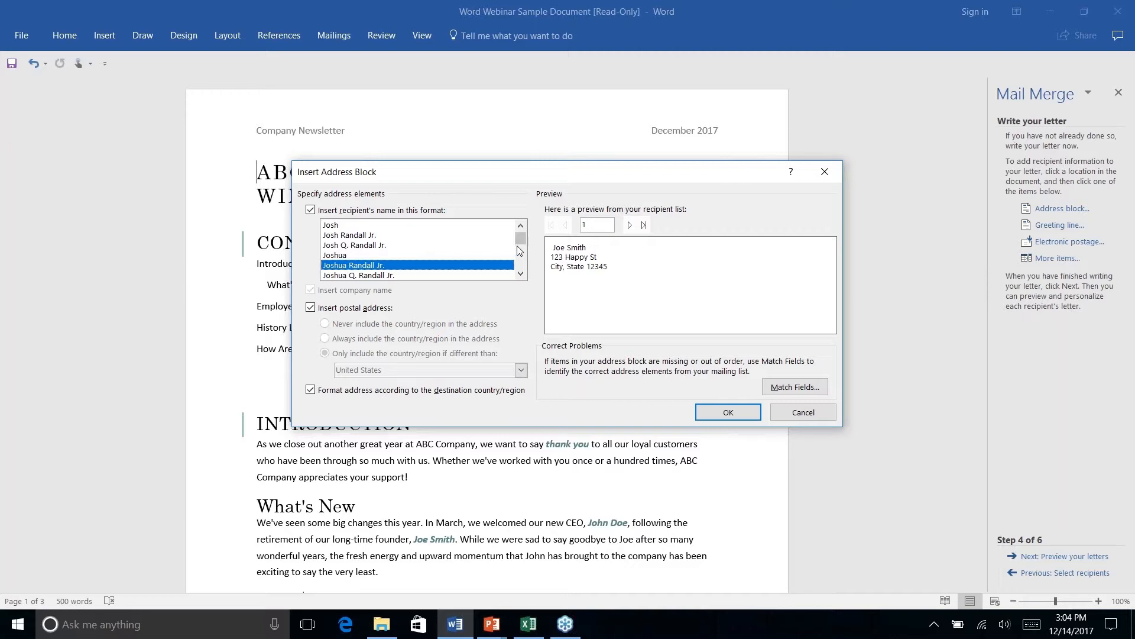
mouse_move(520, 238)
mouse_down()
mouse_move(519, 267)
mouse_move(520, 245)
mouse_up()
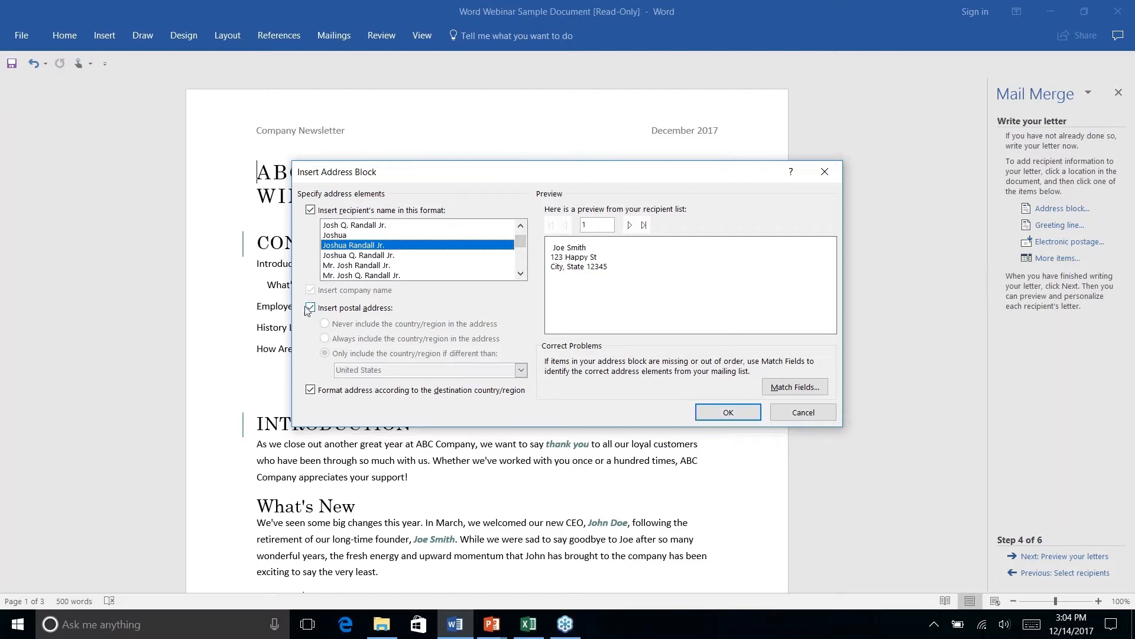
click(728, 412)
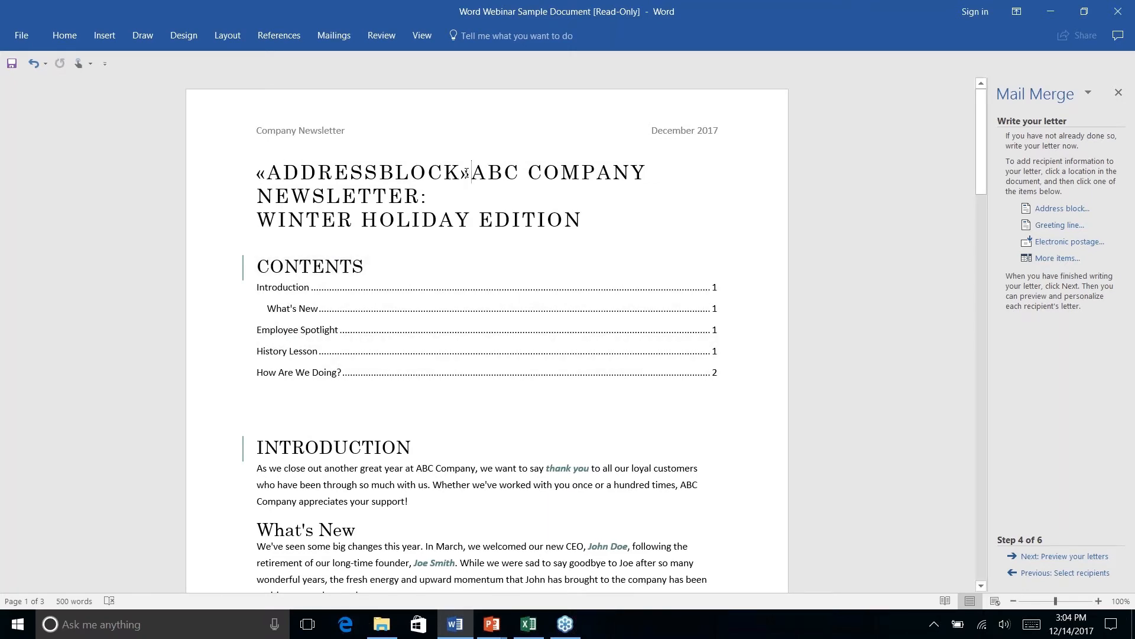
Step: Put the address block on its own line and add an empty line between it and the newsletter title
drag(469, 173, 256, 173)
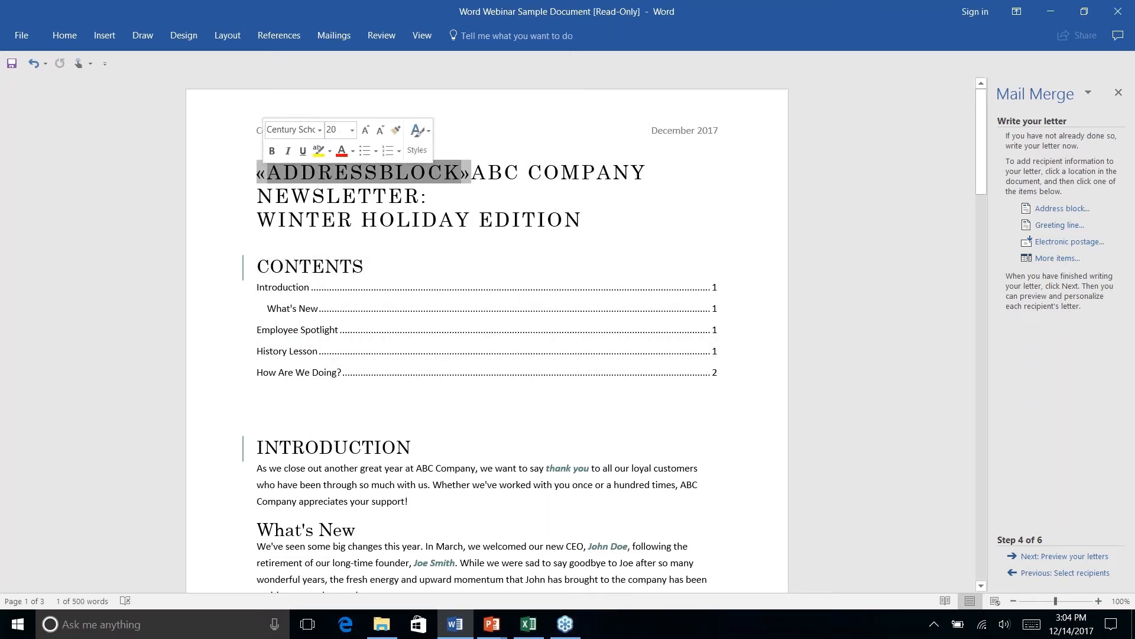
click(468, 172)
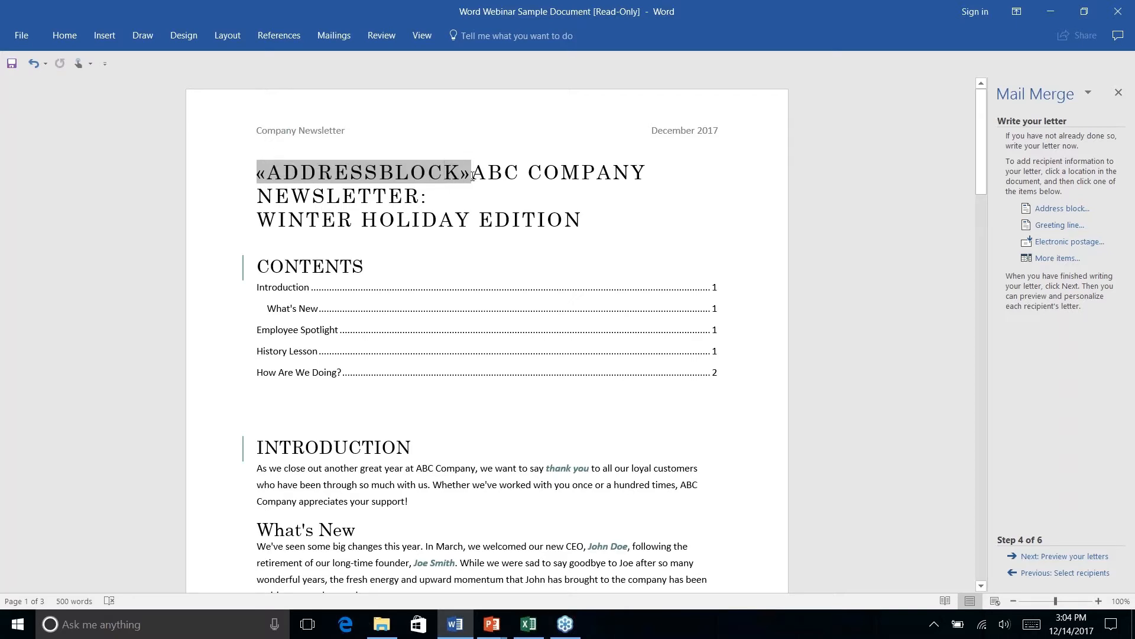
key(Right)
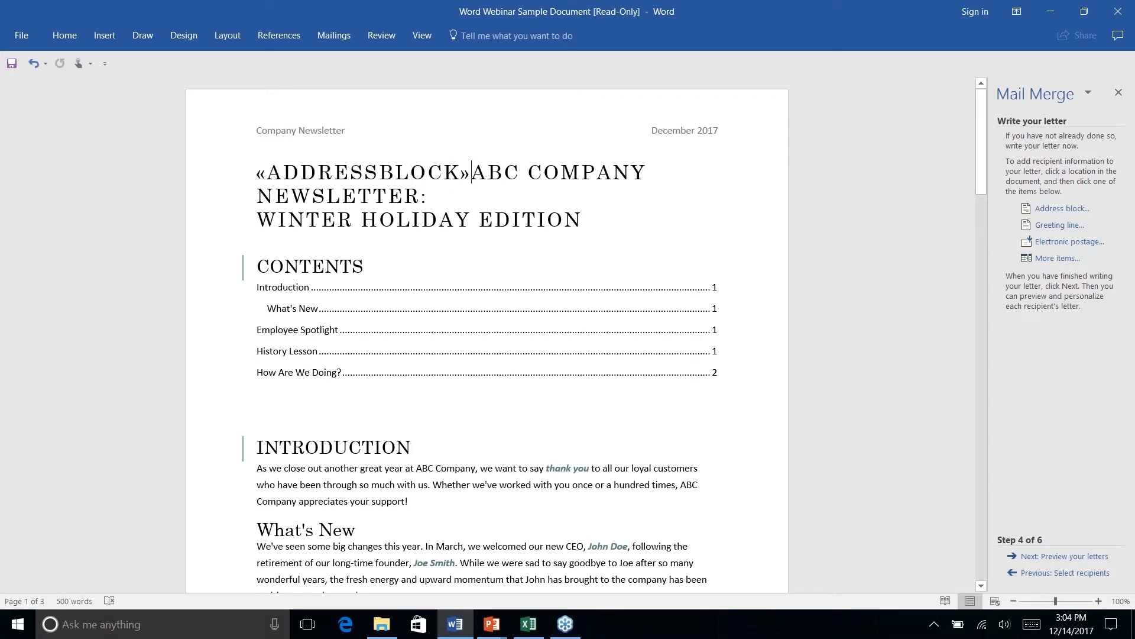
key(Return)
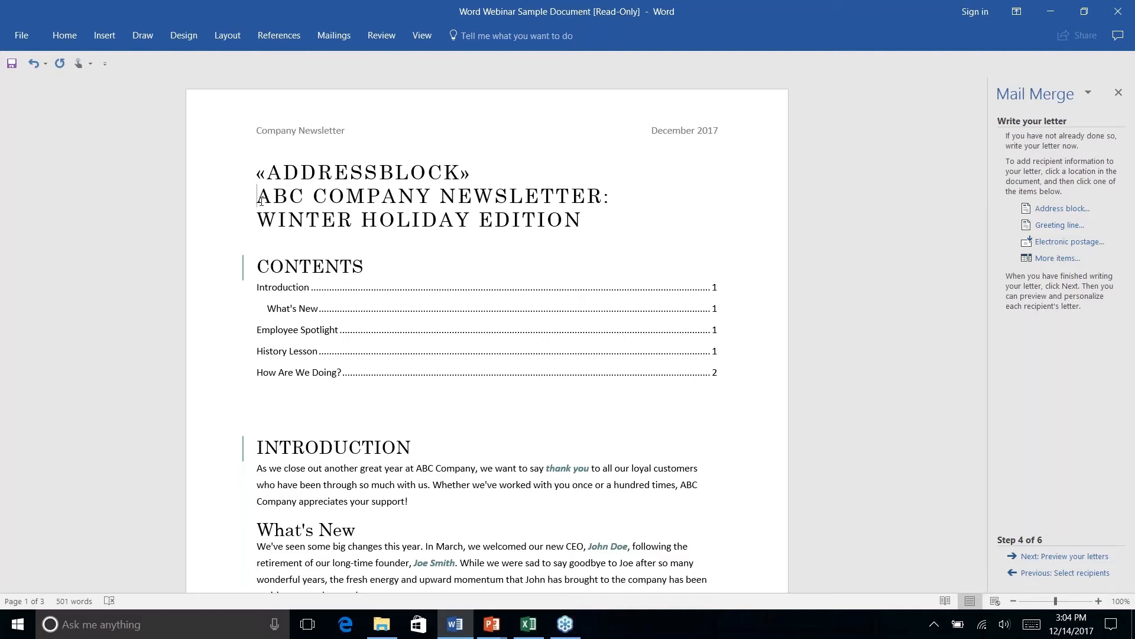
key(Return)
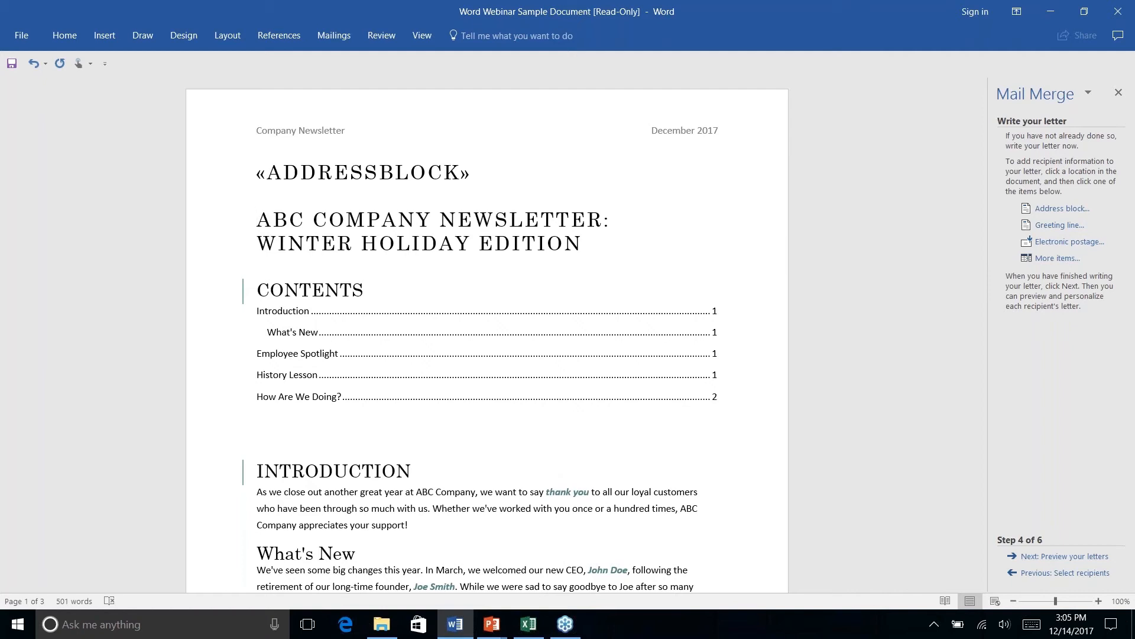
Step: Preview the merged letter, proceed to the Complete the merge stage, and switch to the Bonus Tips slide in PowerPoint
click(1068, 558)
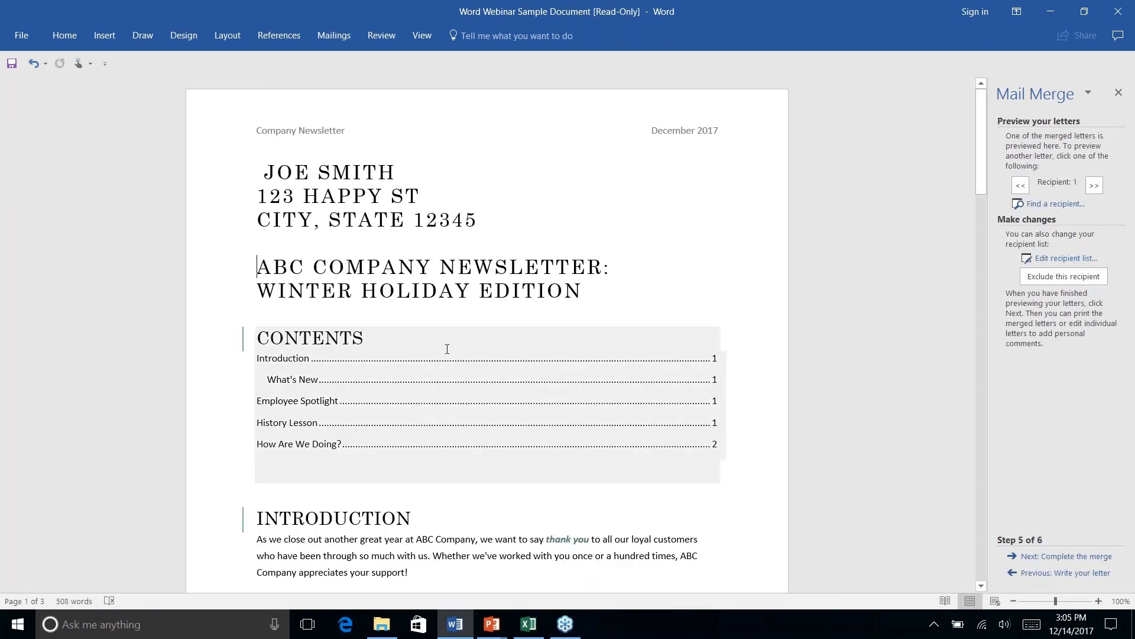
click(418, 195)
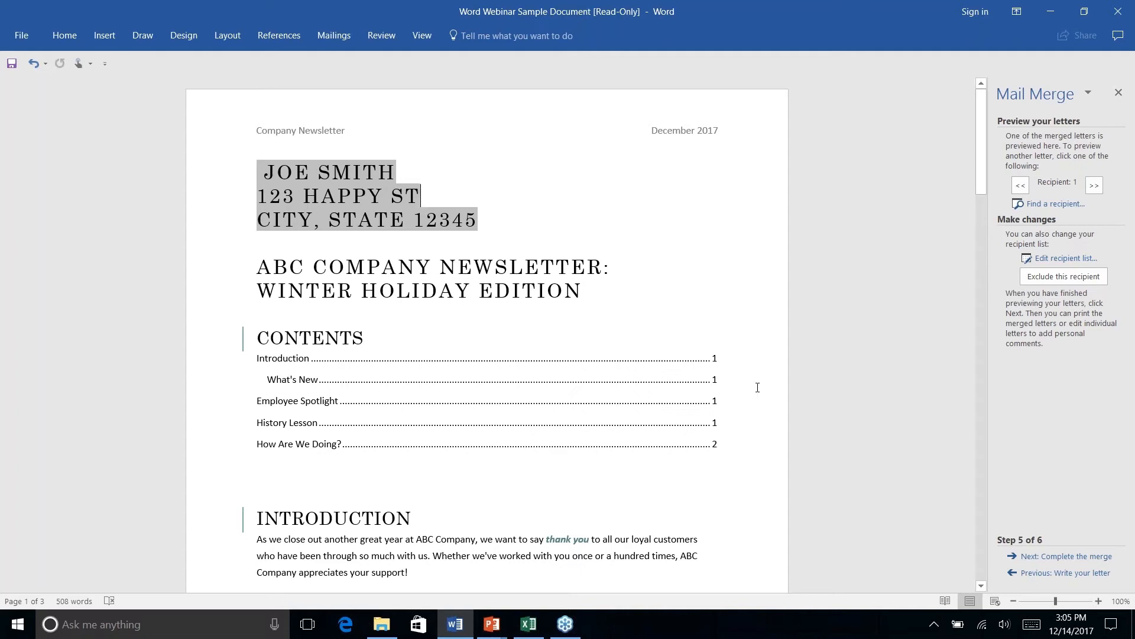
click(1066, 556)
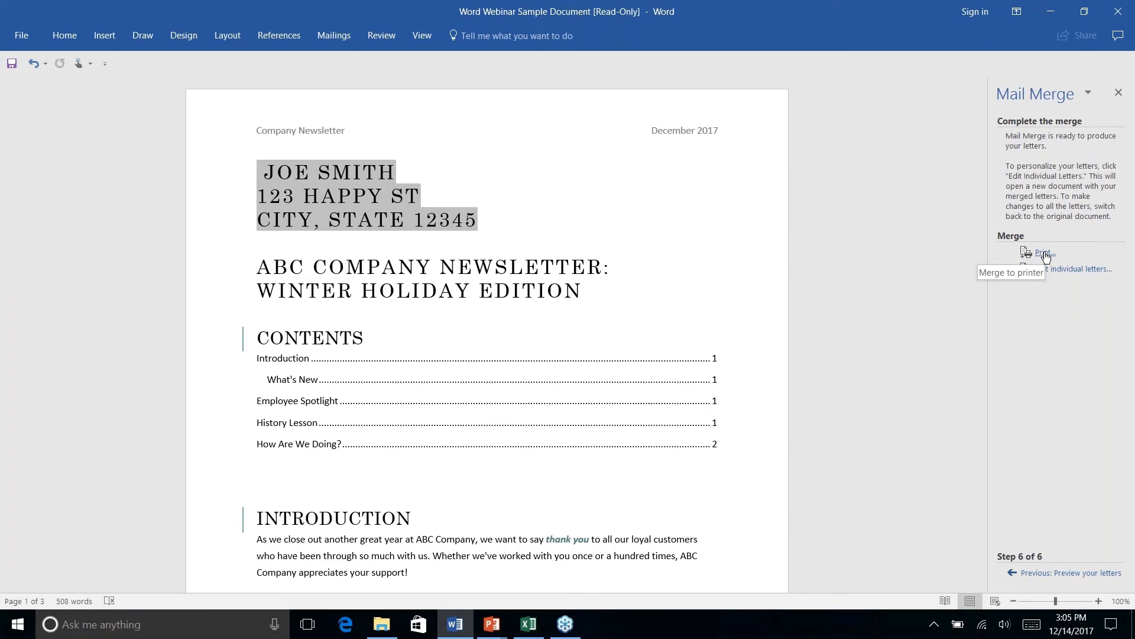
key(alt+Tab)
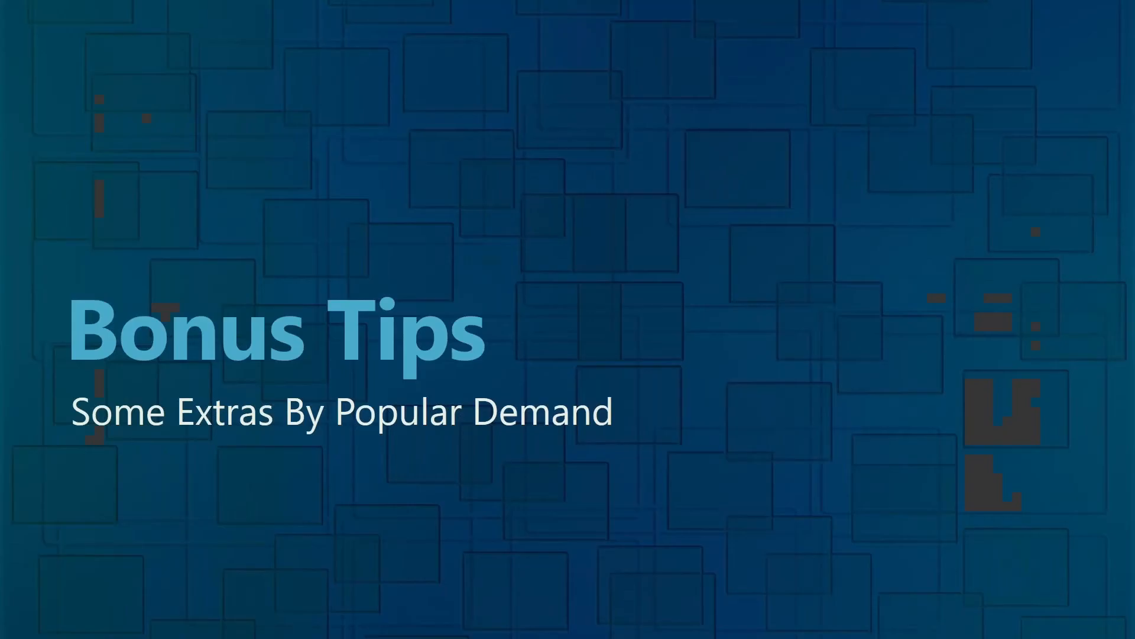